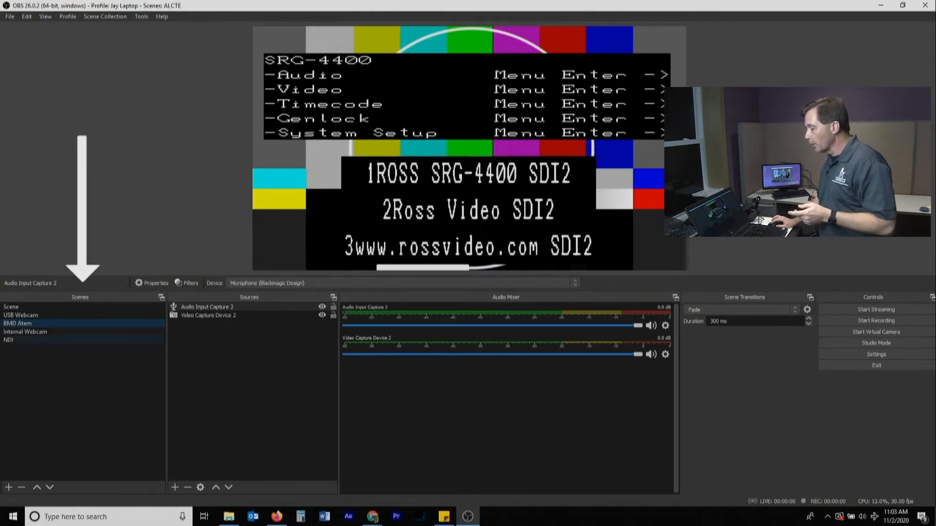
# - Review the sources, previews and audio levels of Scene, USB Webcam, BMD Atem, Internal Webcam and NDI, ending on USB Webcam
pyautogui.click(20, 307)
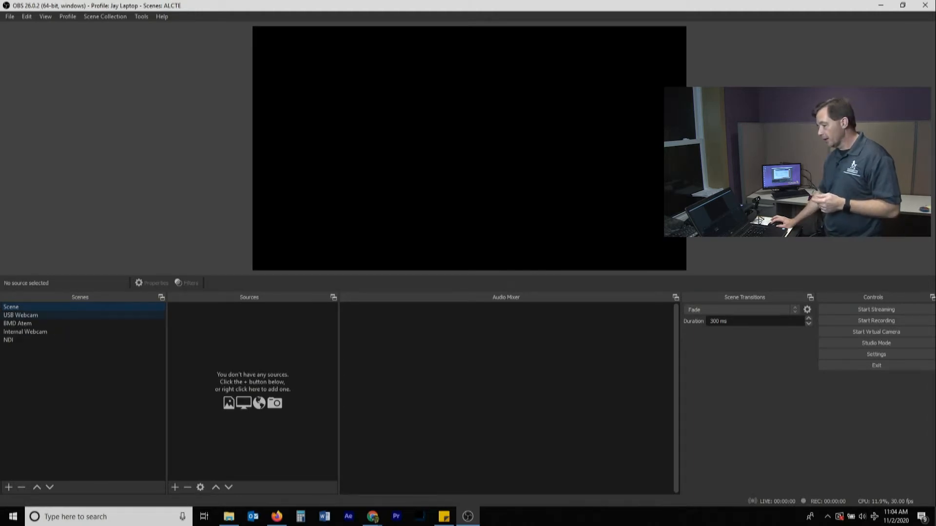
pyautogui.click(21, 315)
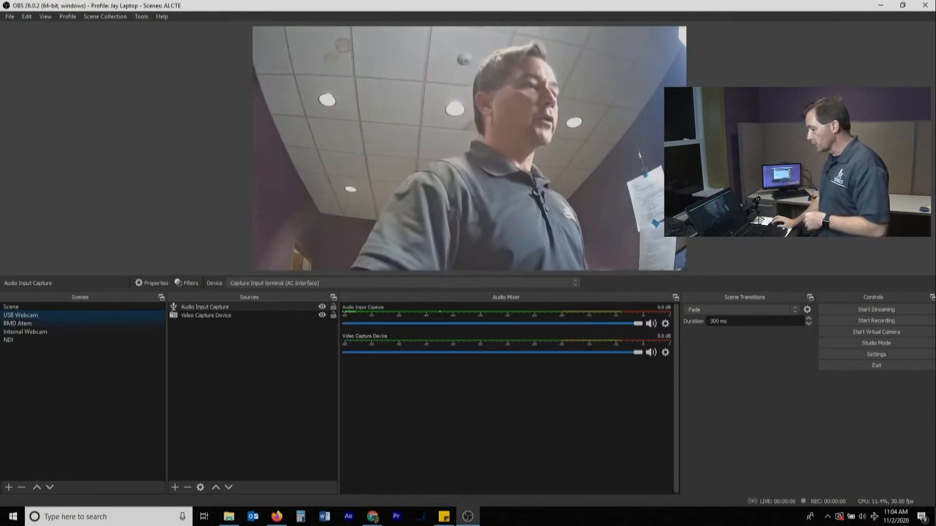
pyautogui.click(25, 332)
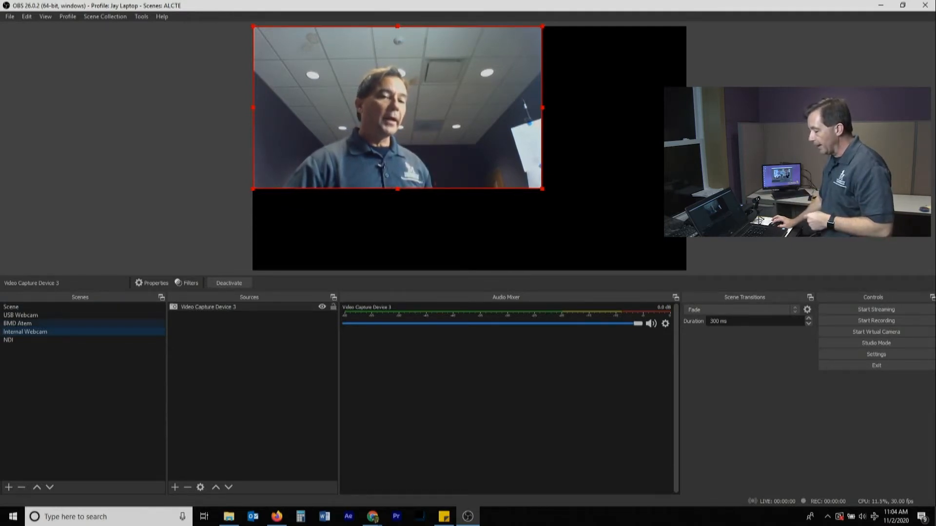
pyautogui.click(18, 324)
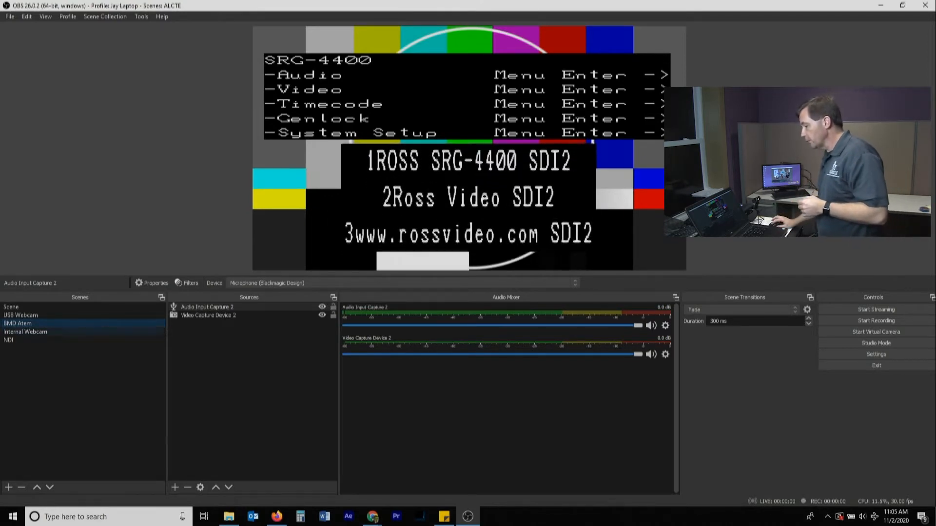
pyautogui.click(30, 340)
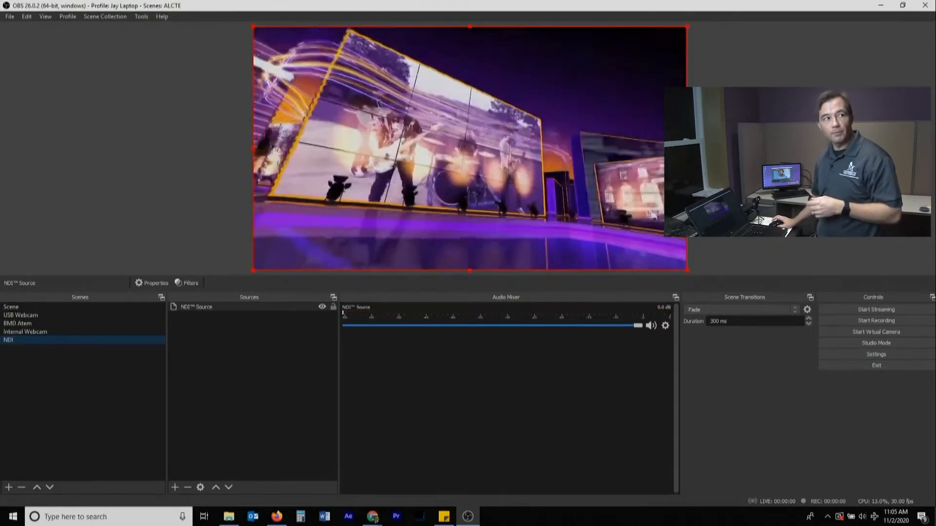
pyautogui.click(25, 332)
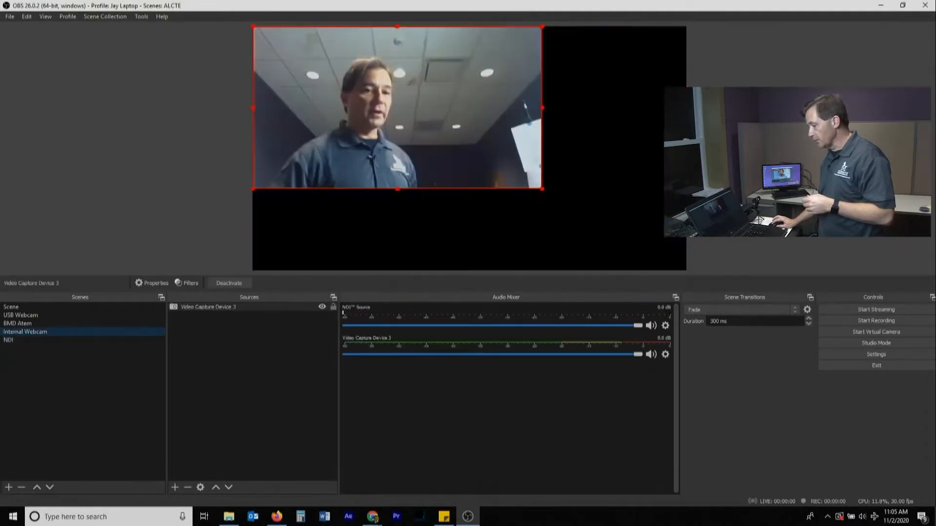
pyautogui.click(17, 324)
pyautogui.click(20, 315)
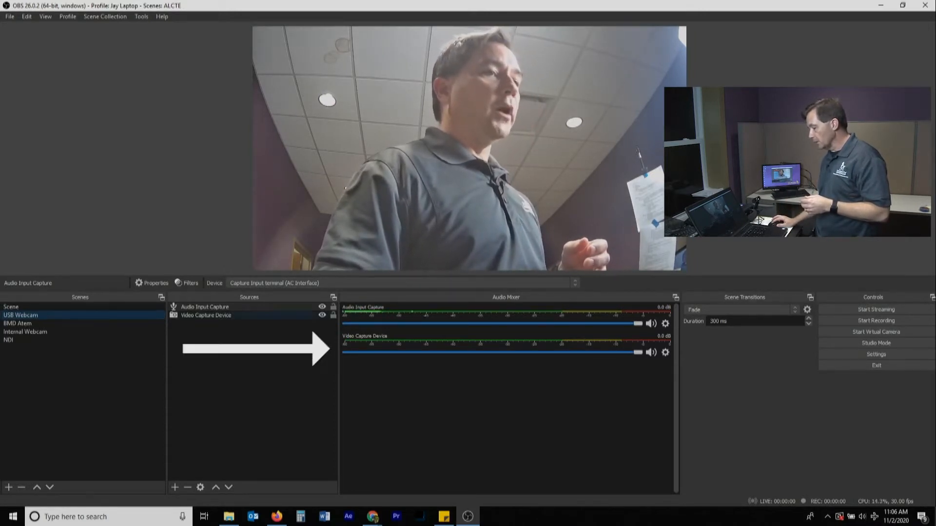
pyautogui.click(18, 324)
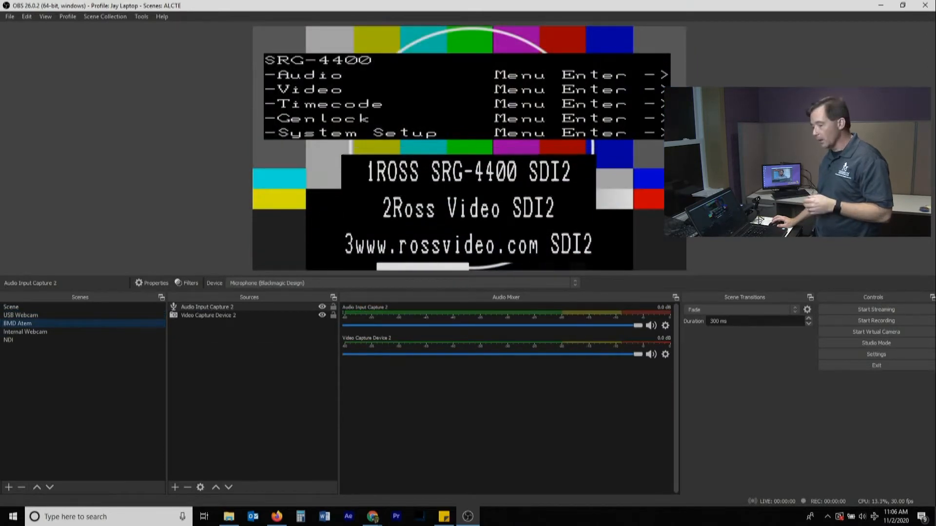
pyautogui.click(25, 332)
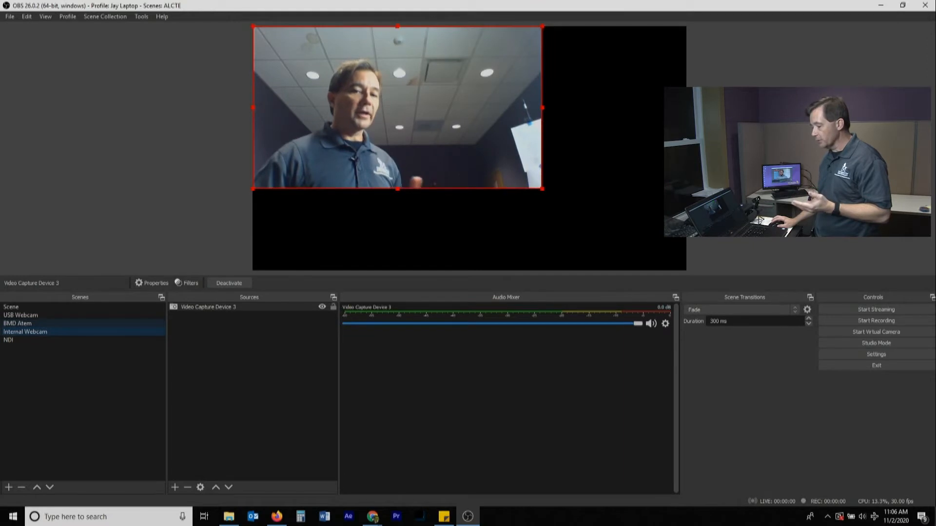
pyautogui.click(21, 315)
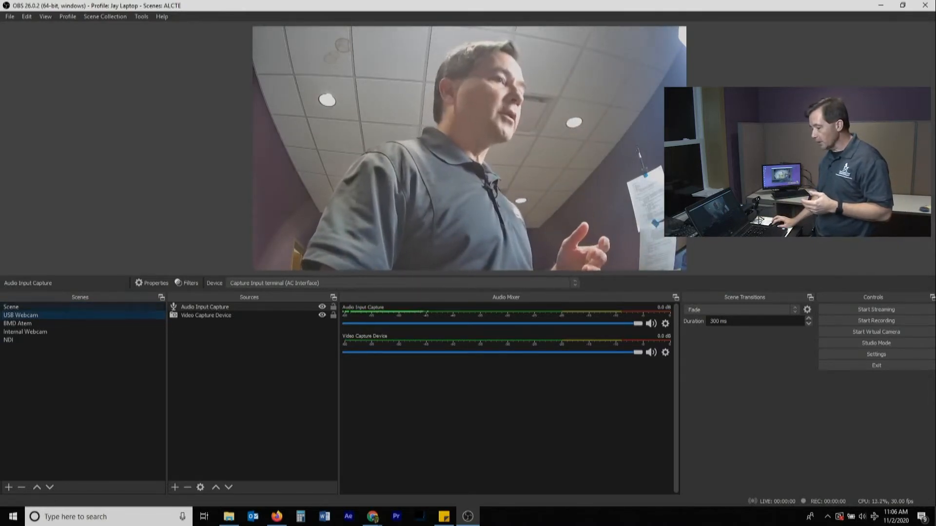
pyautogui.press('Down')
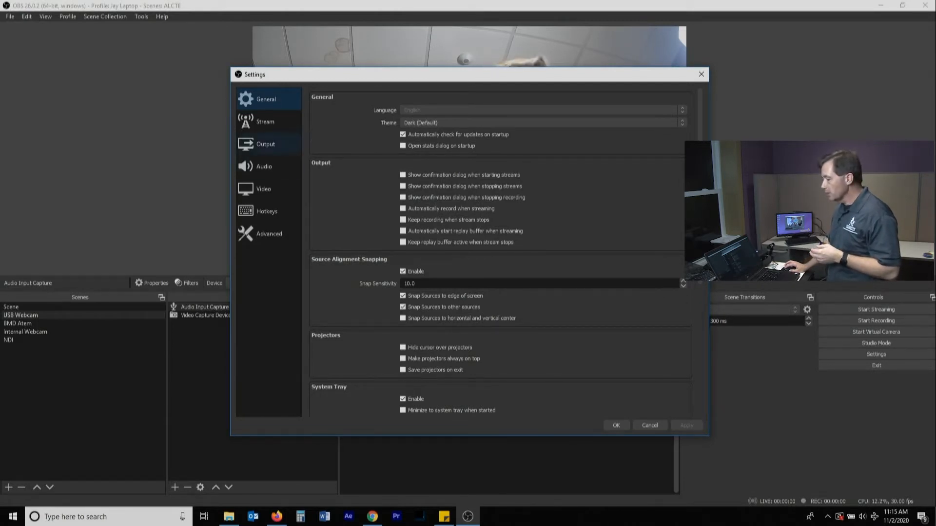
# - Set the streaming service to YouTube / YouTube Gaming in the stream settings
pyautogui.click(269, 121)
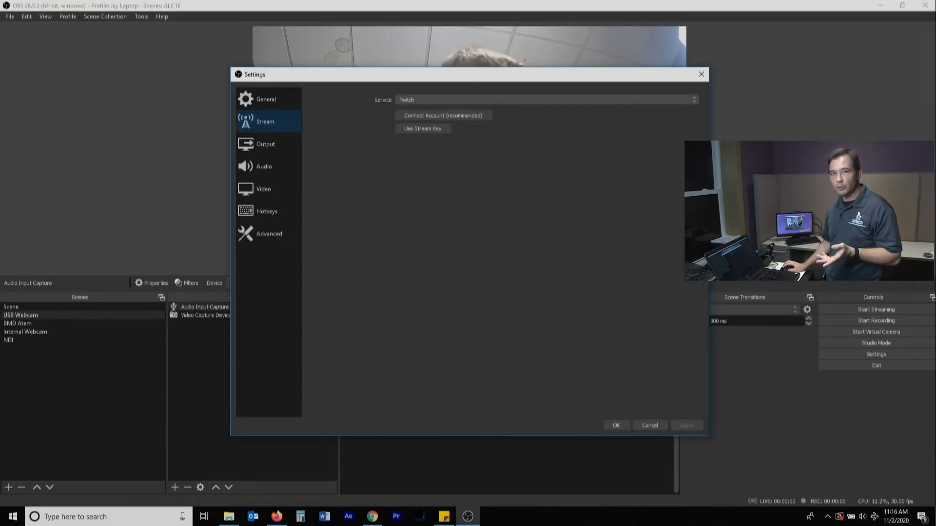
pyautogui.click(546, 99)
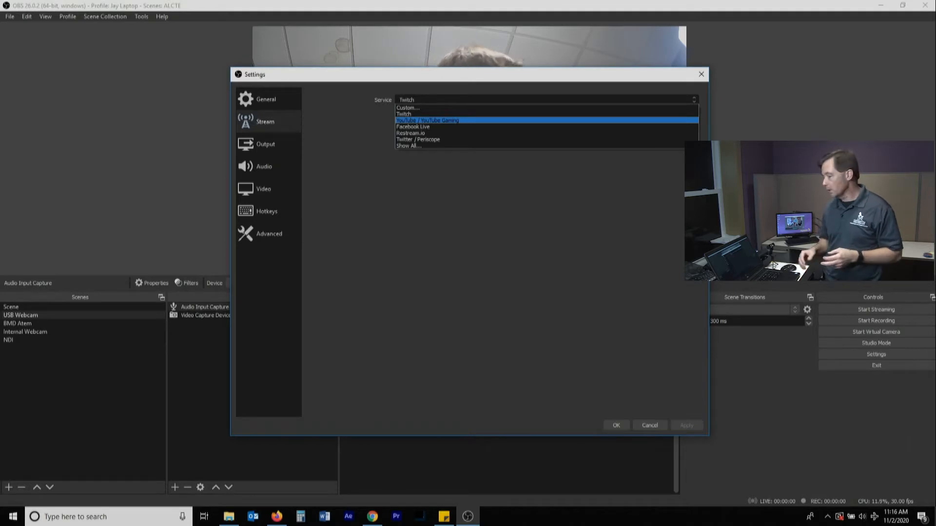
pyautogui.click(428, 121)
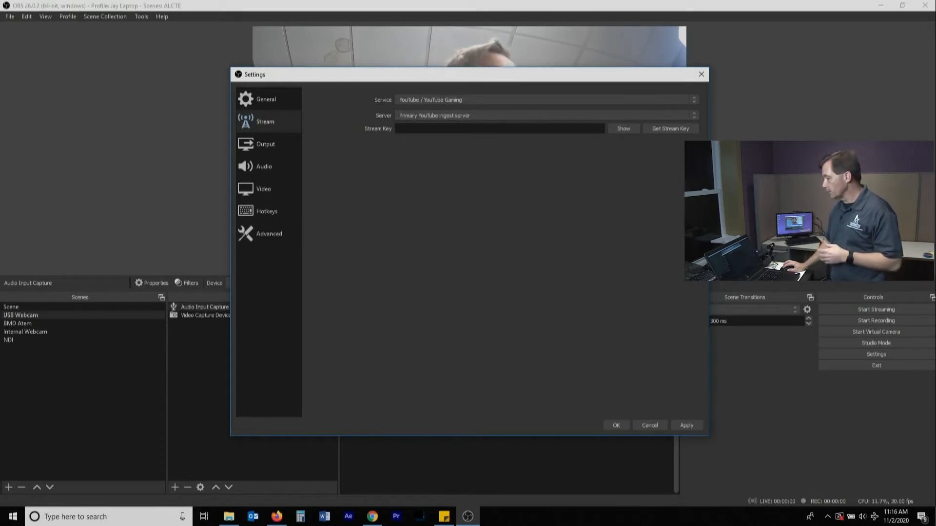
# - Try Facebook Live as the streaming service and compare its stream key options, returning to YouTube / YouTube Gaming
pyautogui.click(429, 100)
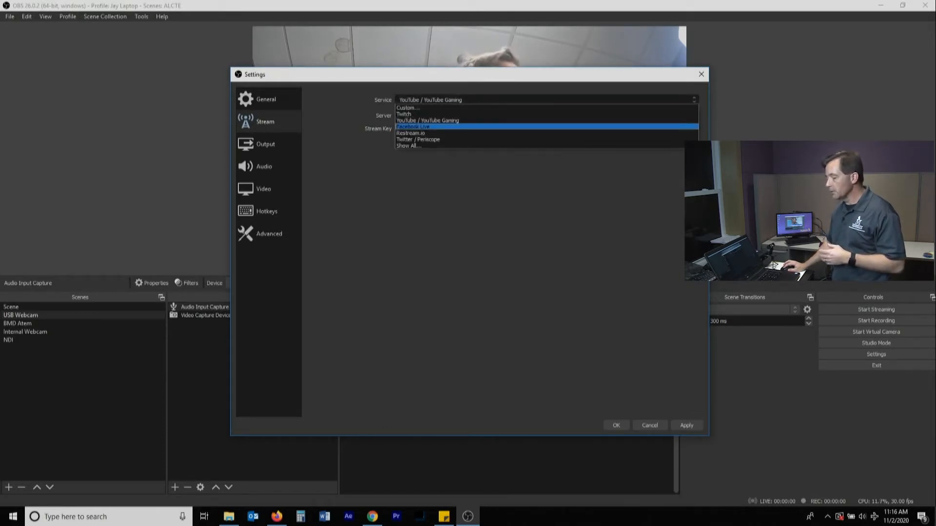
pyautogui.click(425, 127)
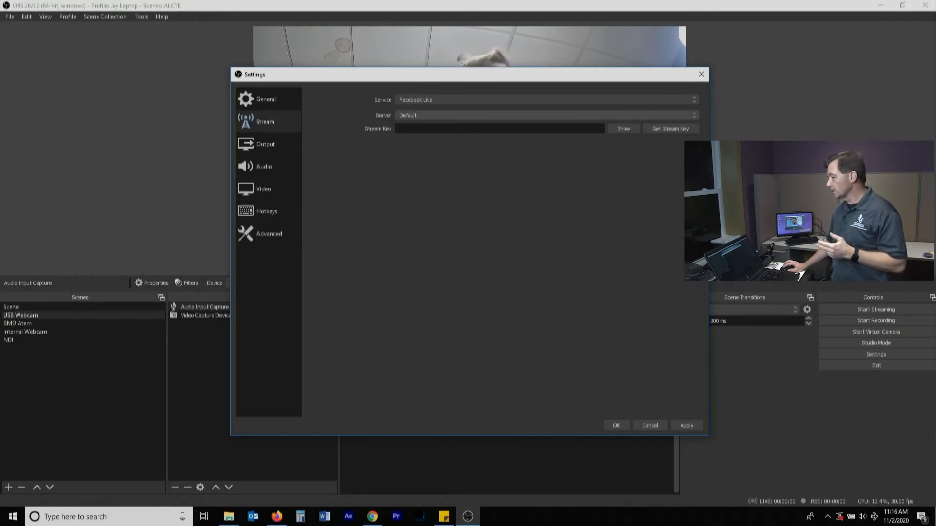
pyautogui.click(546, 100)
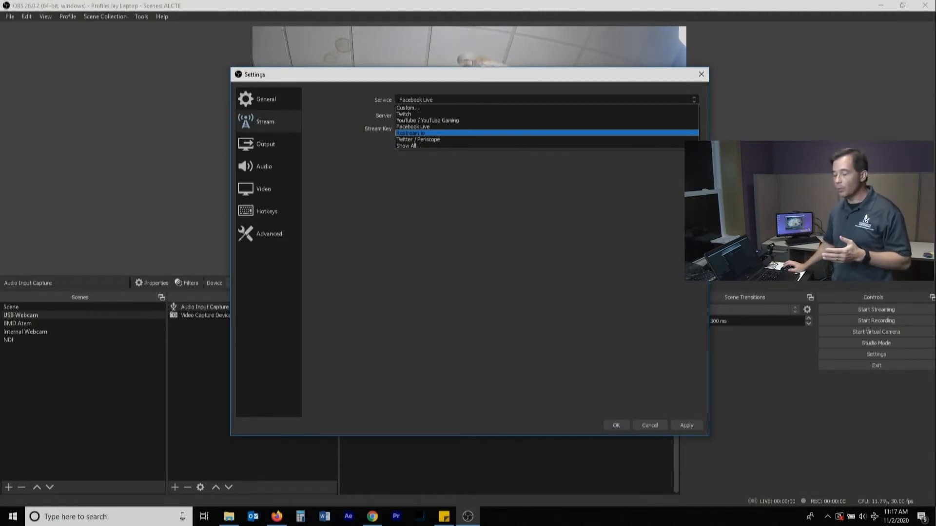
pyautogui.click(428, 120)
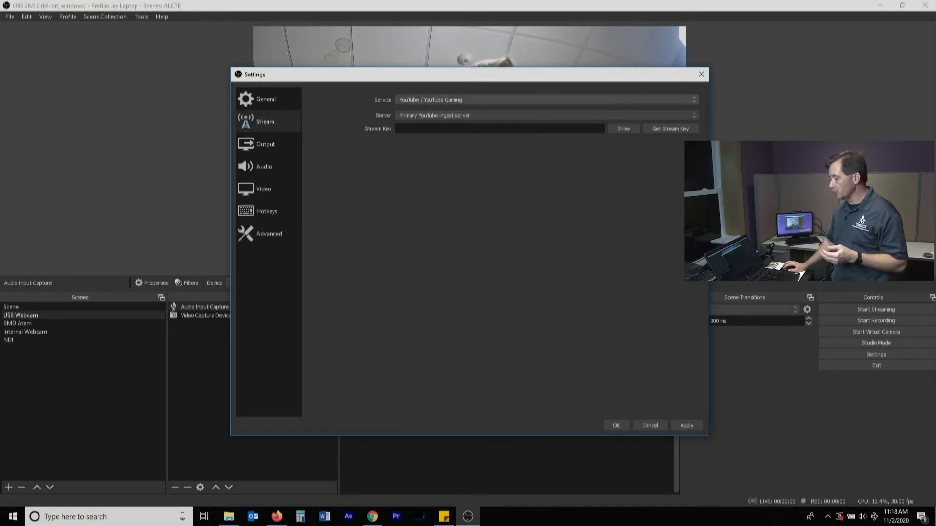
pyautogui.click(541, 100)
pyautogui.click(541, 127)
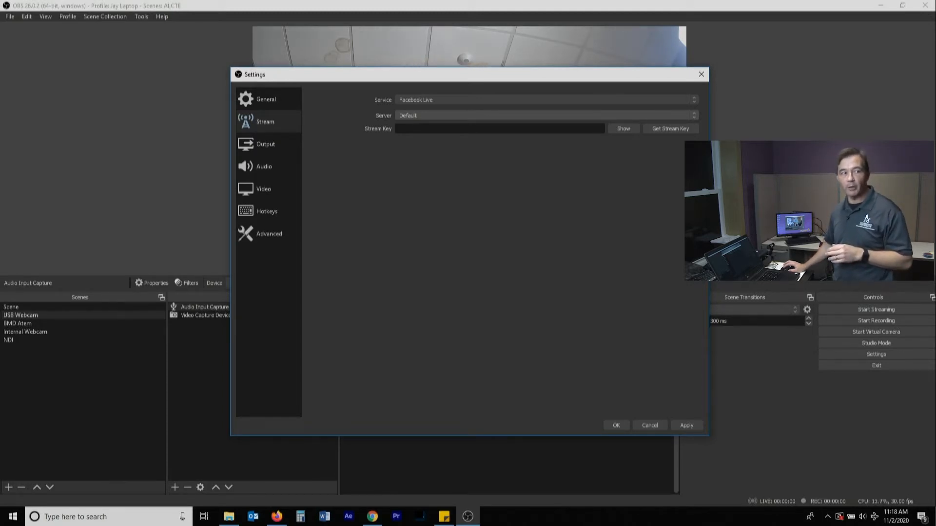
pyautogui.click(499, 129)
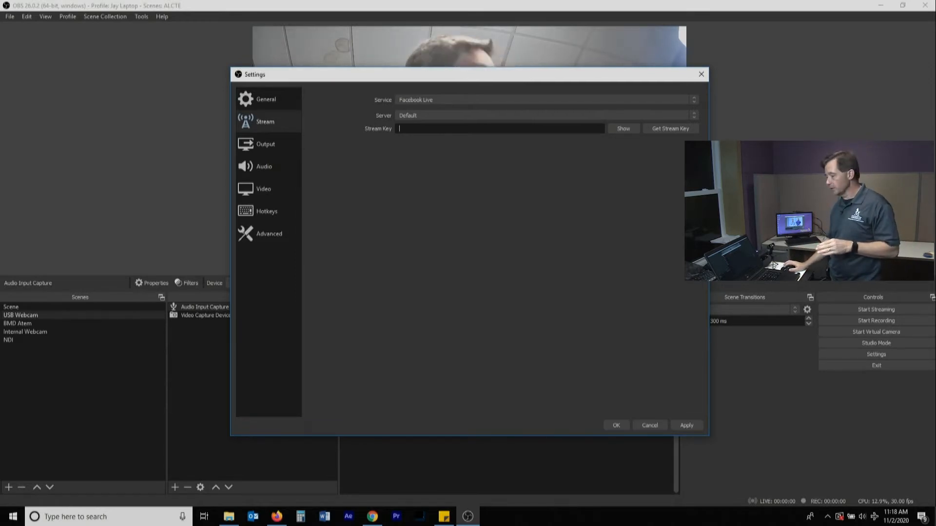
pyautogui.click(546, 100)
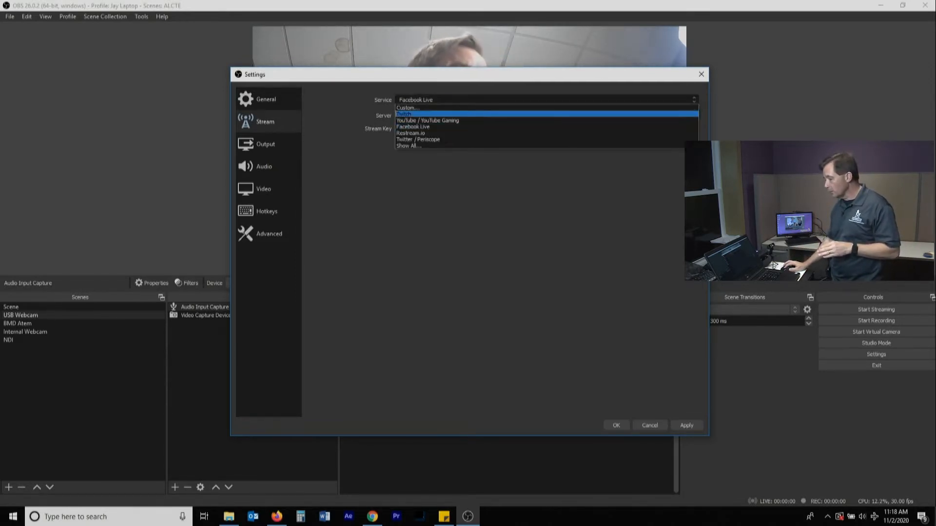
pyautogui.click(428, 121)
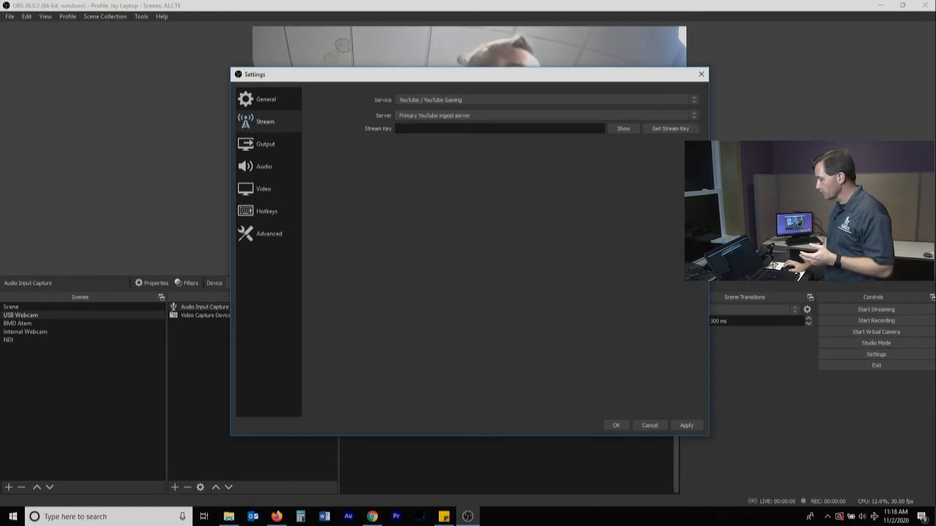
# - Switch to the Chrome browser, open YouTube in a new tab and go to its live streaming page
pyautogui.moveTo(373, 517)
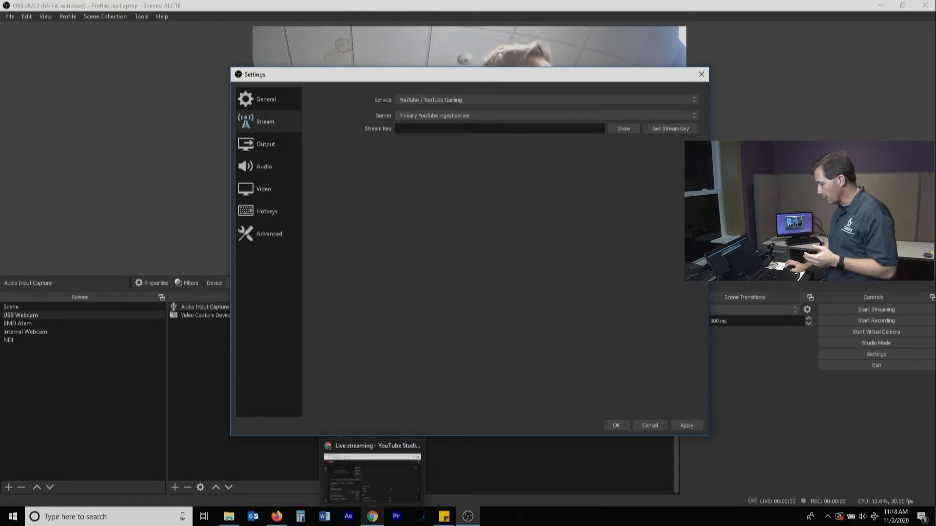
pyautogui.click(372, 478)
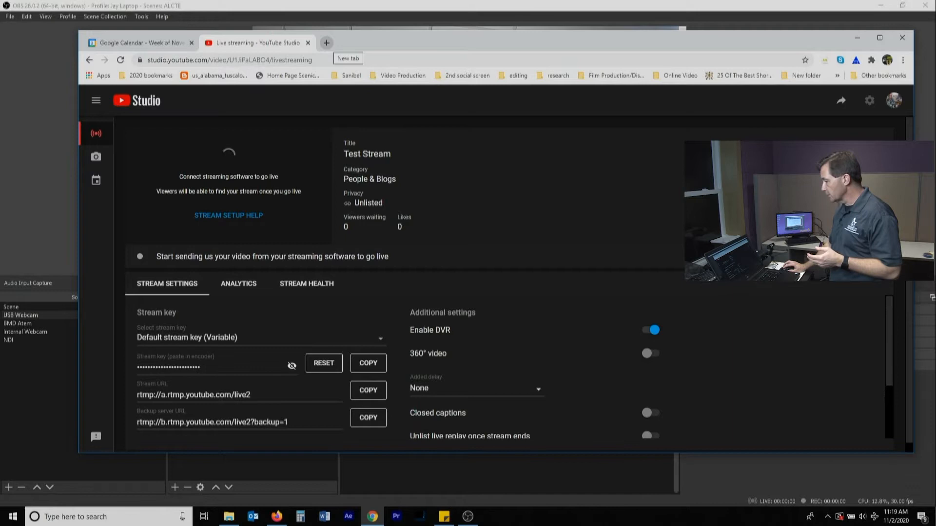
pyautogui.click(327, 43)
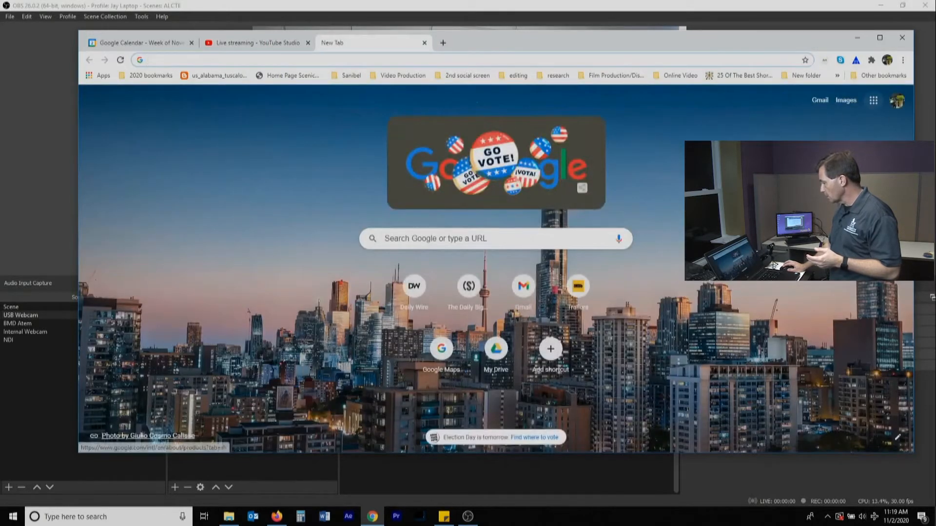
pyautogui.click(874, 100)
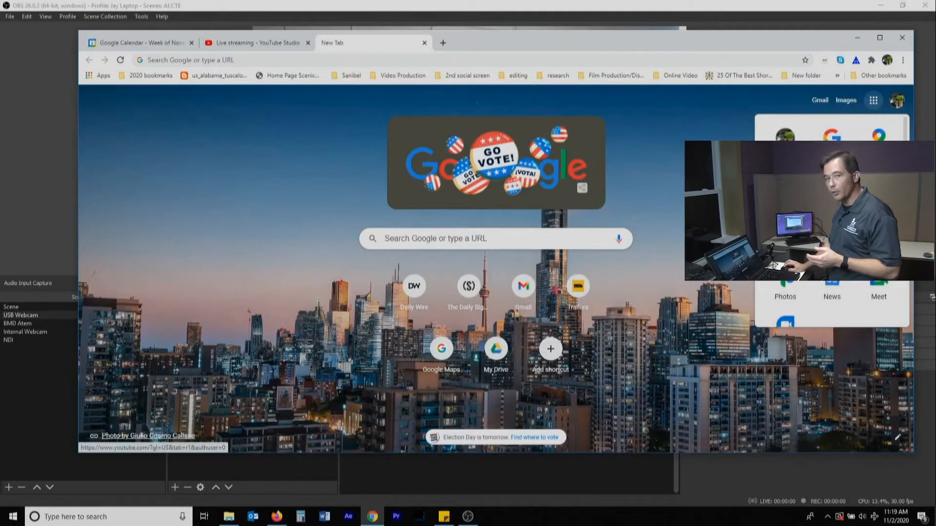
pyautogui.click(785, 186)
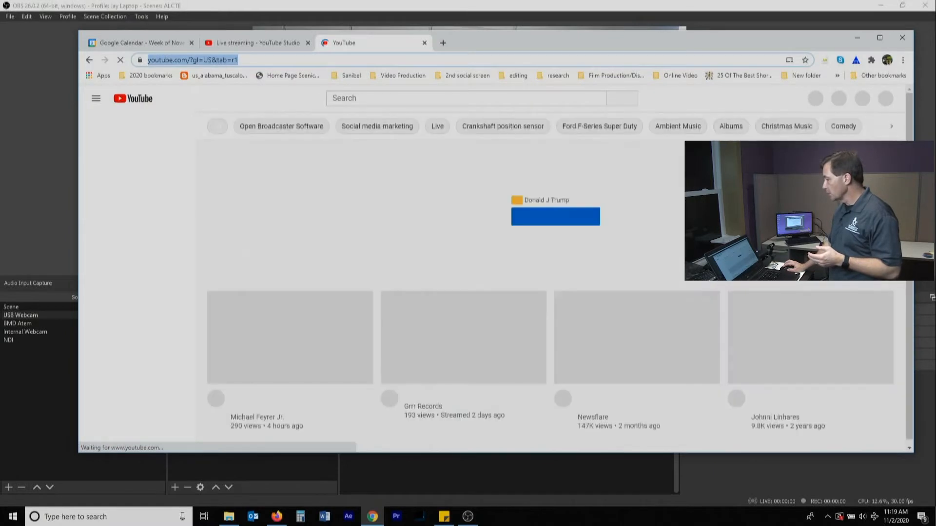
pyautogui.click(807, 99)
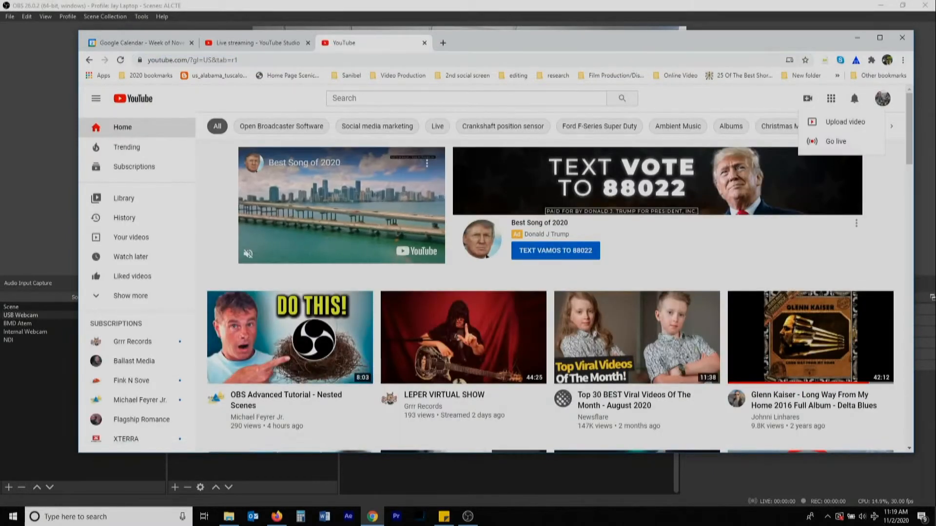
pyautogui.click(836, 141)
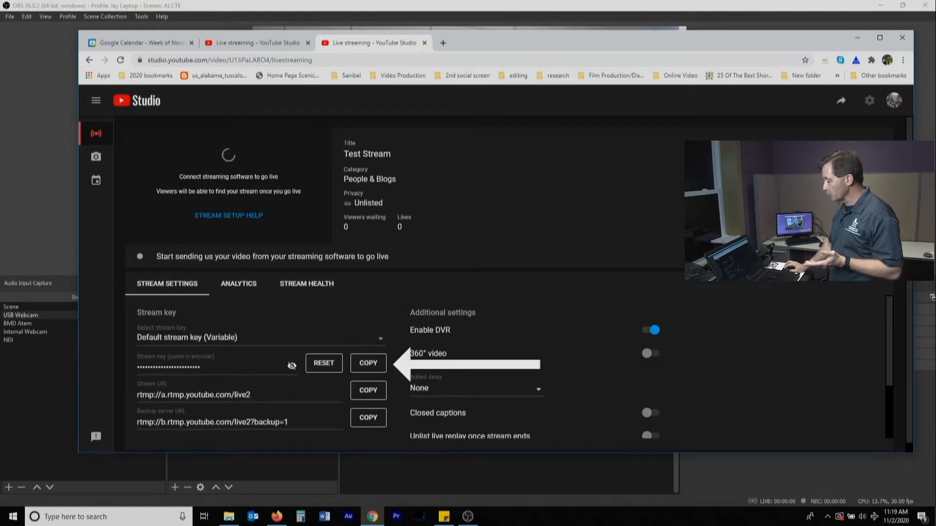
# - Copy the Test Stream's default stream key, briefly revealing it and hiding it again
pyautogui.click(368, 363)
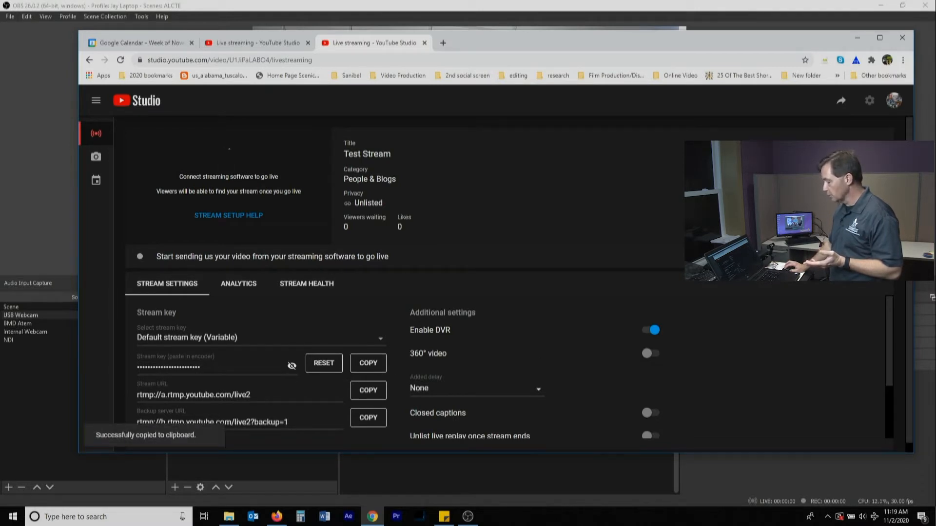
pyautogui.click(291, 366)
pyautogui.click(292, 366)
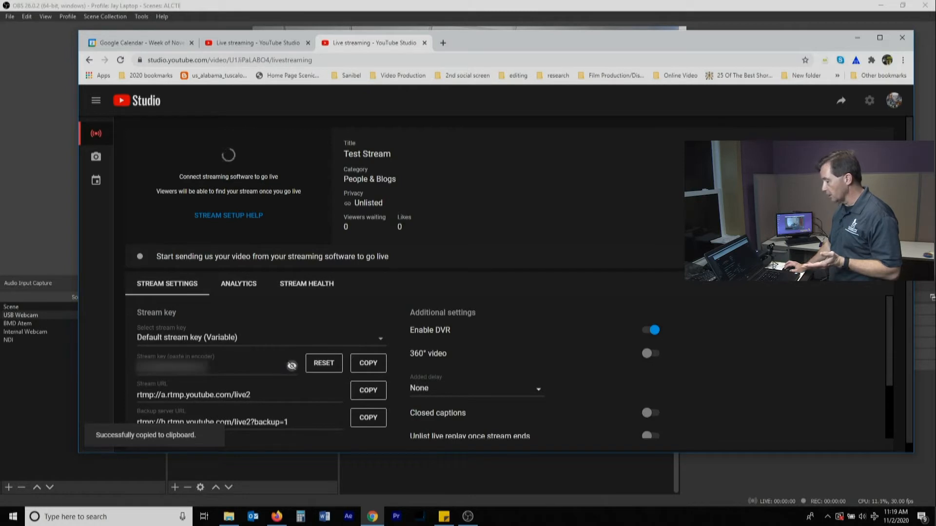
pyautogui.click(292, 366)
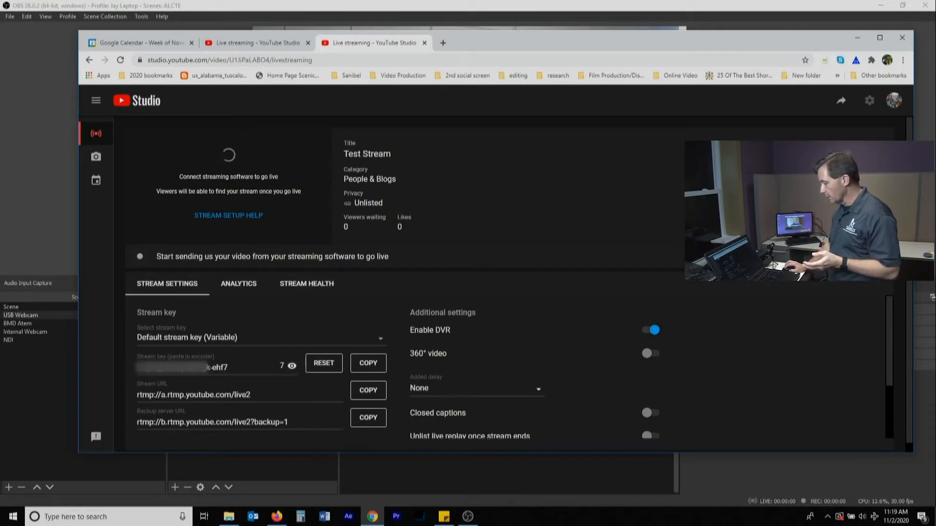
pyautogui.click(368, 363)
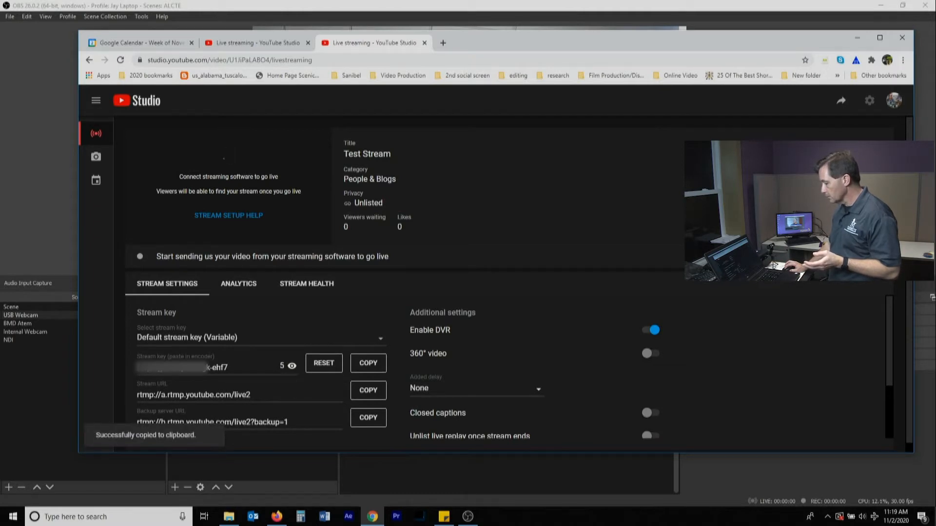
pyautogui.click(291, 366)
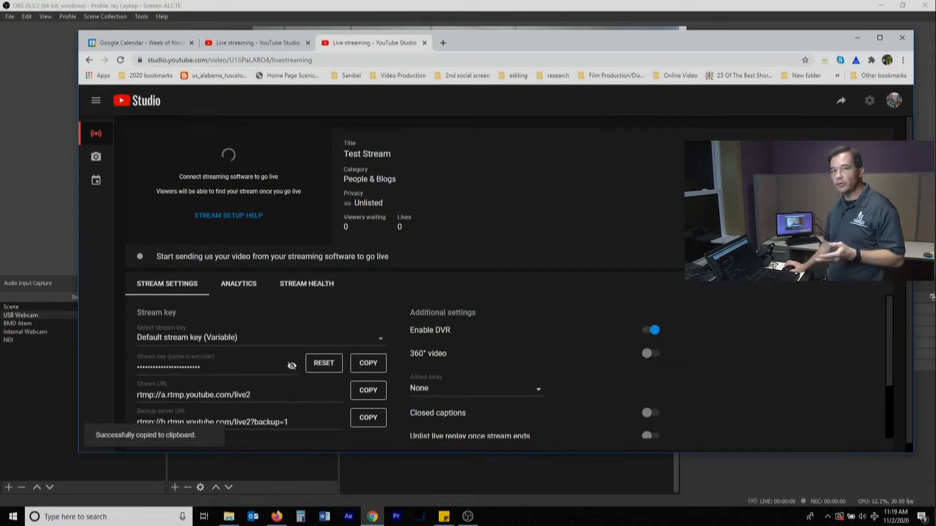
pyautogui.click(368, 363)
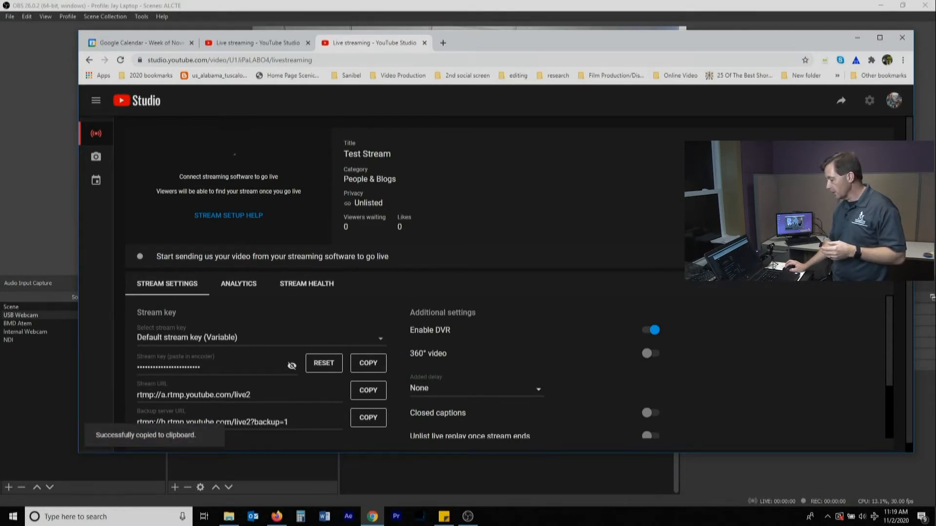
# - Switch to OBS, paste the YouTube stream key into the stream settings and save them with YouTube / YouTube Gaming as the service
pyautogui.hotkey('alt', 'Tab')
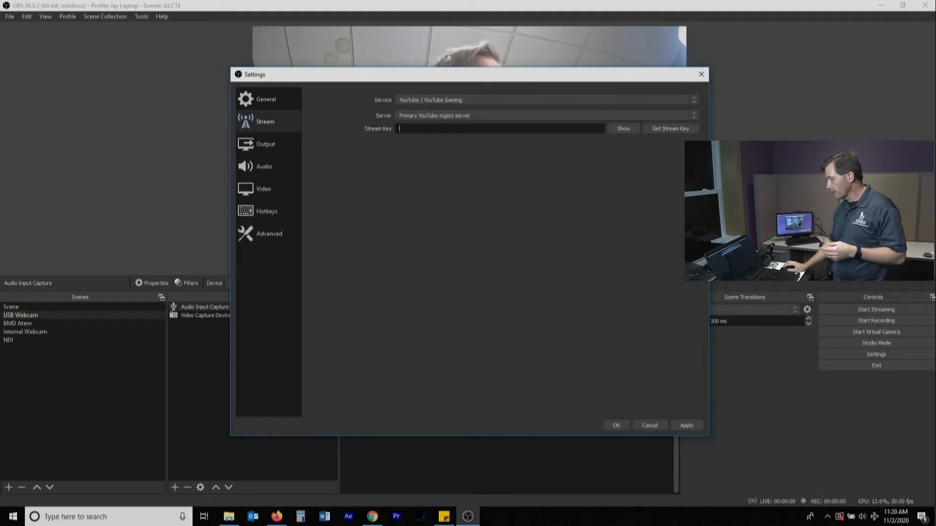
pyautogui.rightClick(539, 129)
pyautogui.click(555, 183)
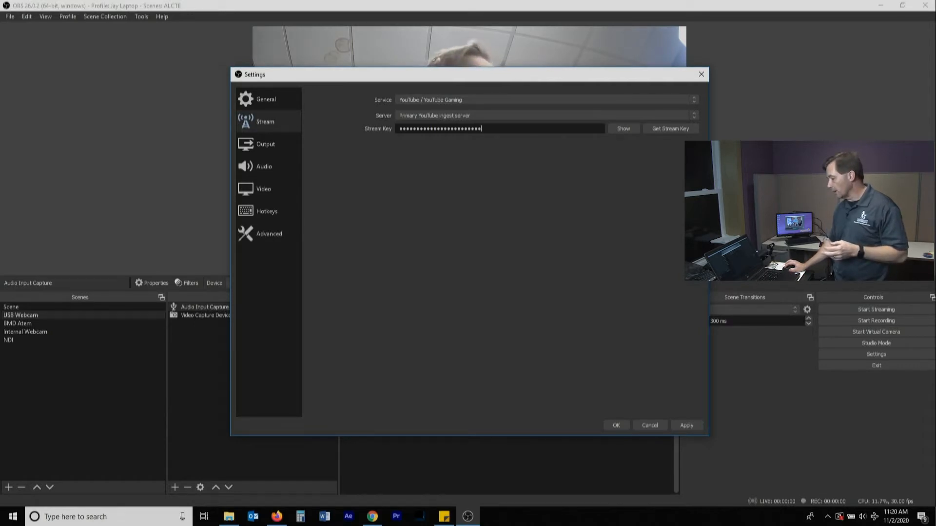
pyautogui.click(686, 426)
pyautogui.click(457, 100)
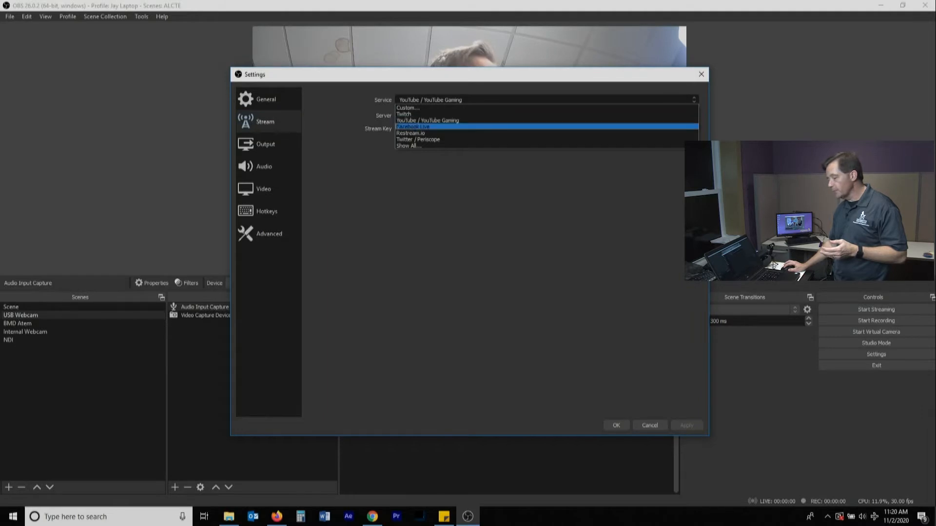
pyautogui.click(456, 120)
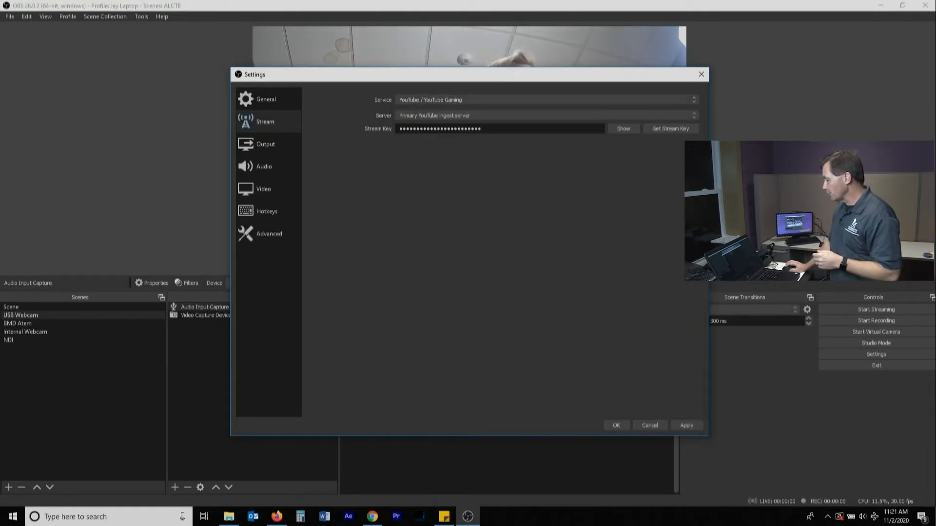
pyautogui.click(616, 425)
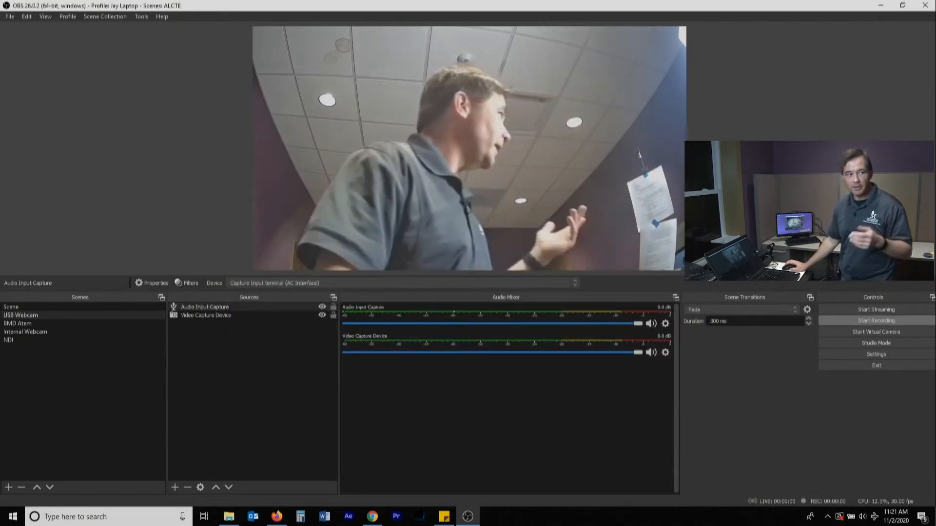
# - Start streaming from OBS, check the live feed in YouTube Studio in Chrome, and return to OBS to stop the stream
pyautogui.click(876, 309)
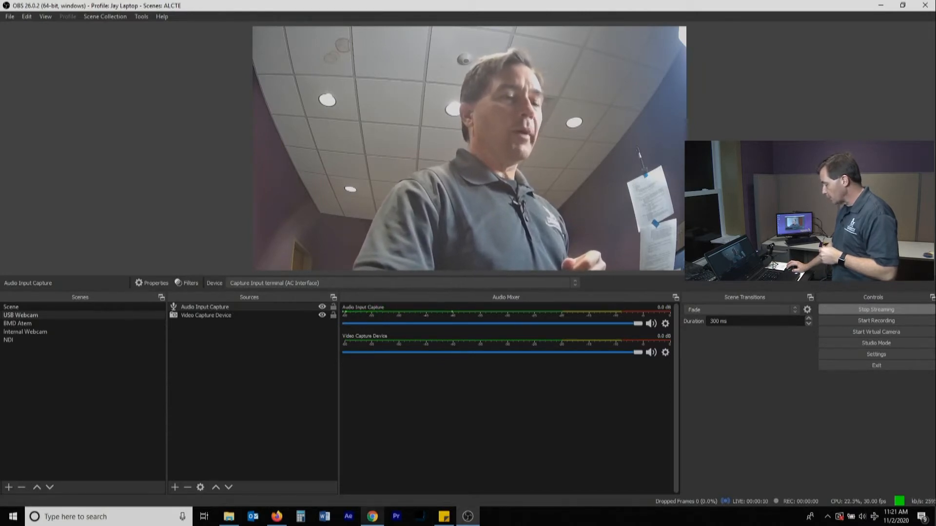
pyautogui.hotkey('alt', 'Tab')
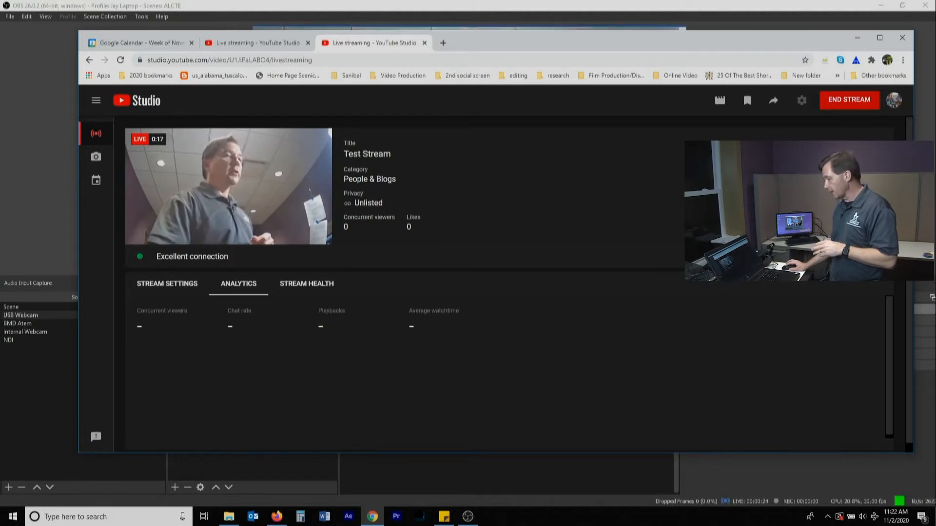
pyautogui.hotkey('alt', 'Tab')
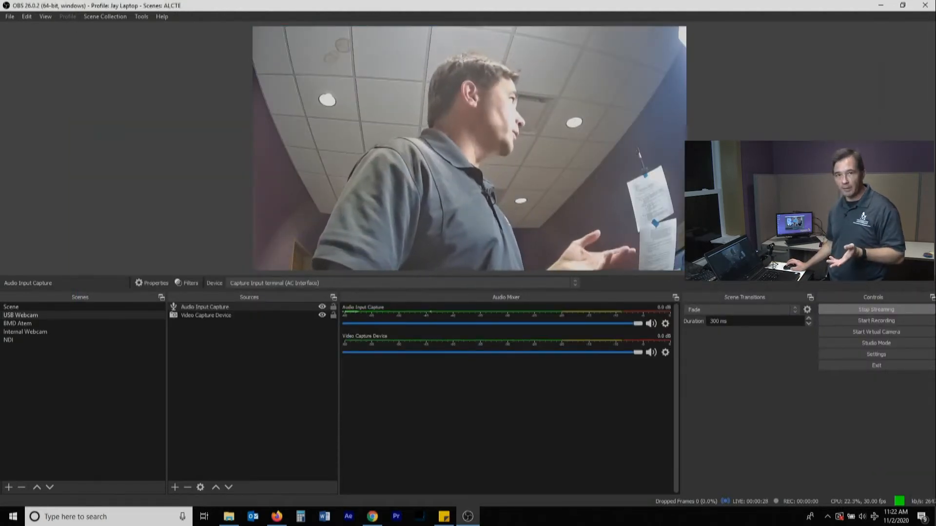
pyautogui.click(876, 310)
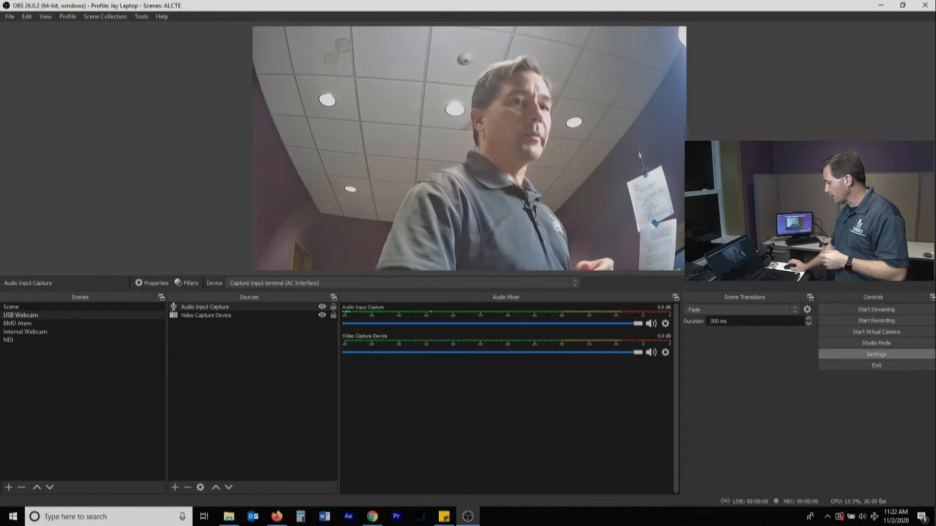
# - Set the streaming service to Facebook Live in the OBS stream settings
pyautogui.click(876, 354)
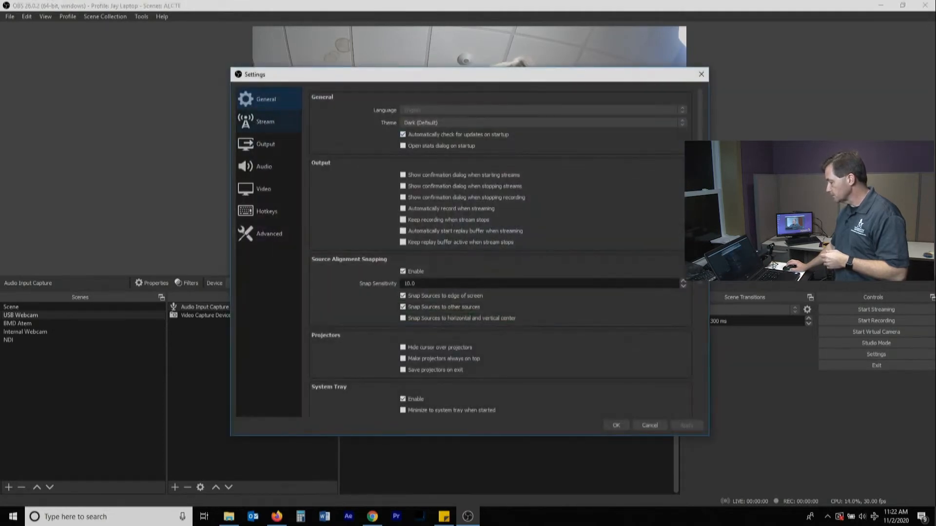
pyautogui.click(266, 122)
pyautogui.click(439, 100)
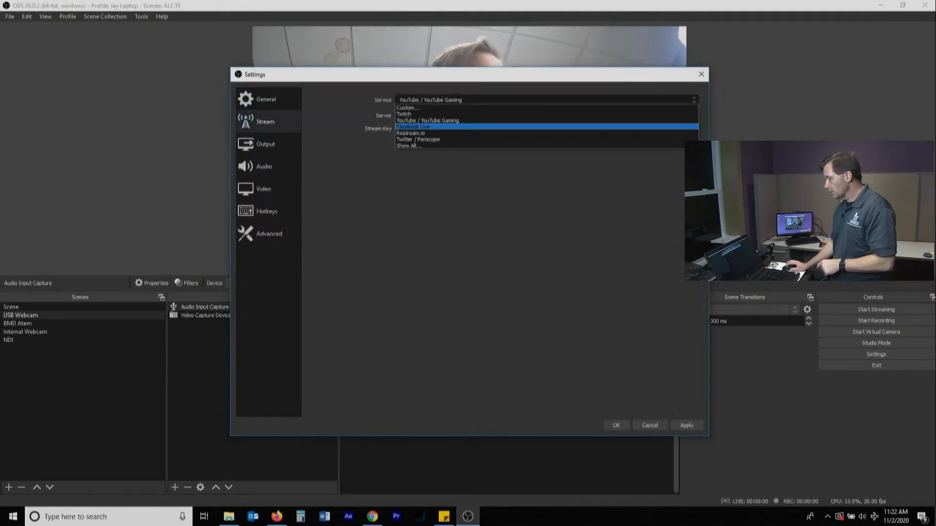
pyautogui.click(429, 127)
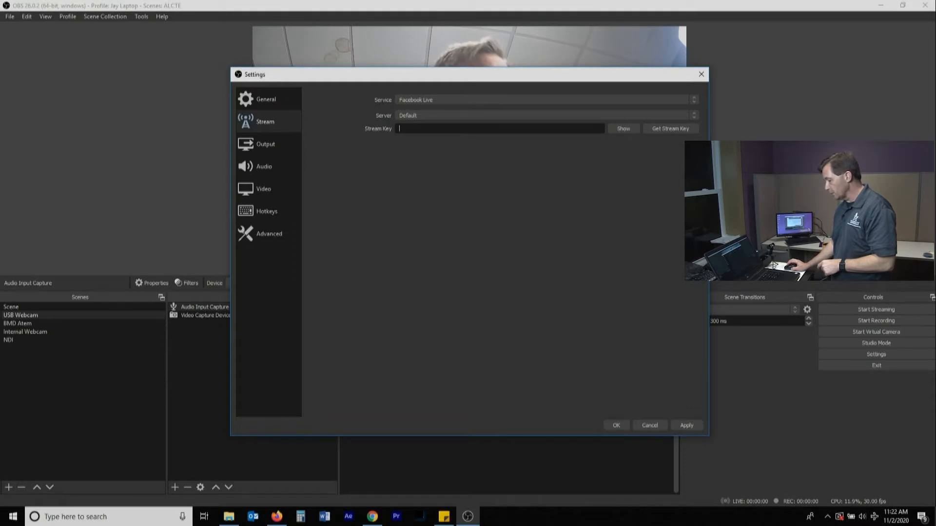
# - Switch to Firefox and create a live video on the UMmm It's Music Facebook page, using the Use Stream Key setup
pyautogui.click(276, 517)
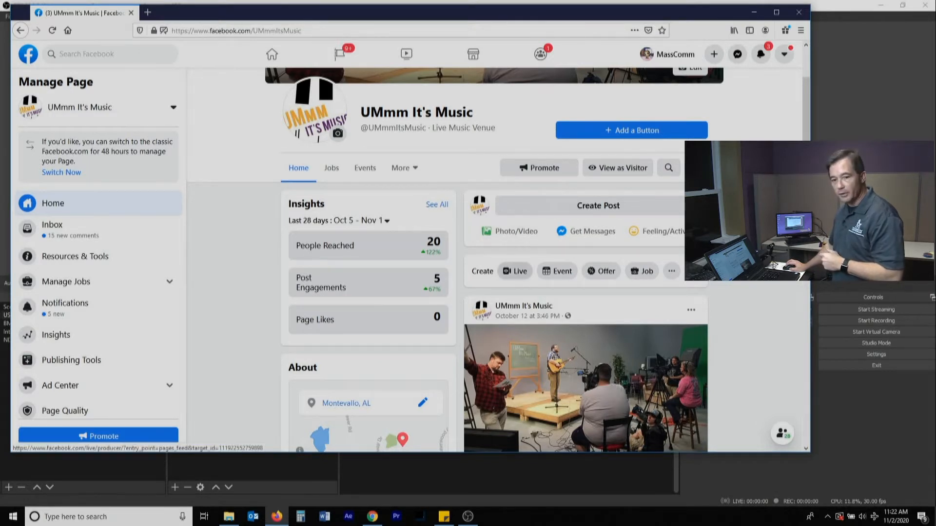
pyautogui.click(516, 271)
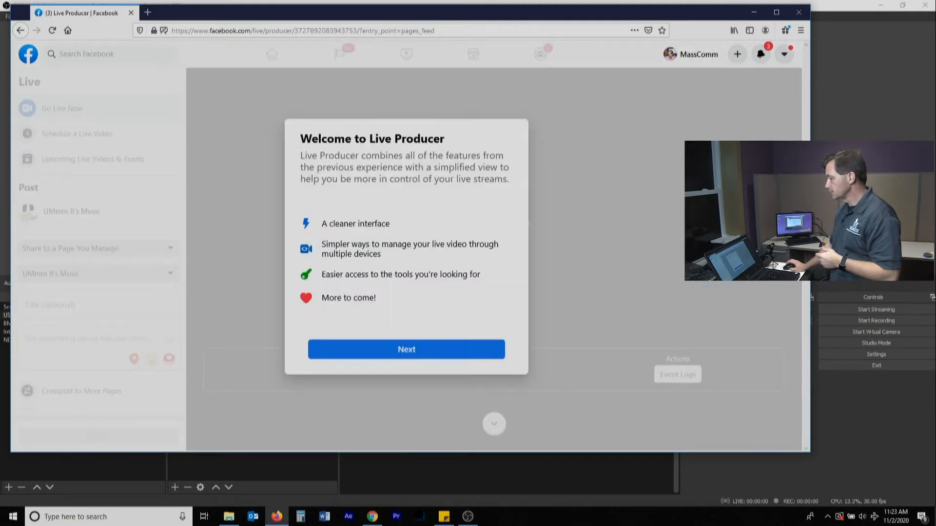
pyautogui.click(407, 350)
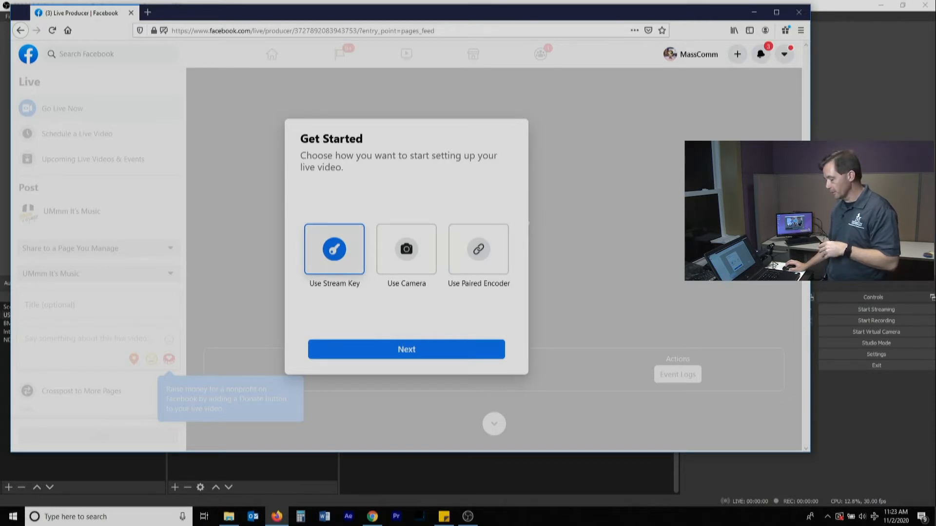
pyautogui.click(407, 350)
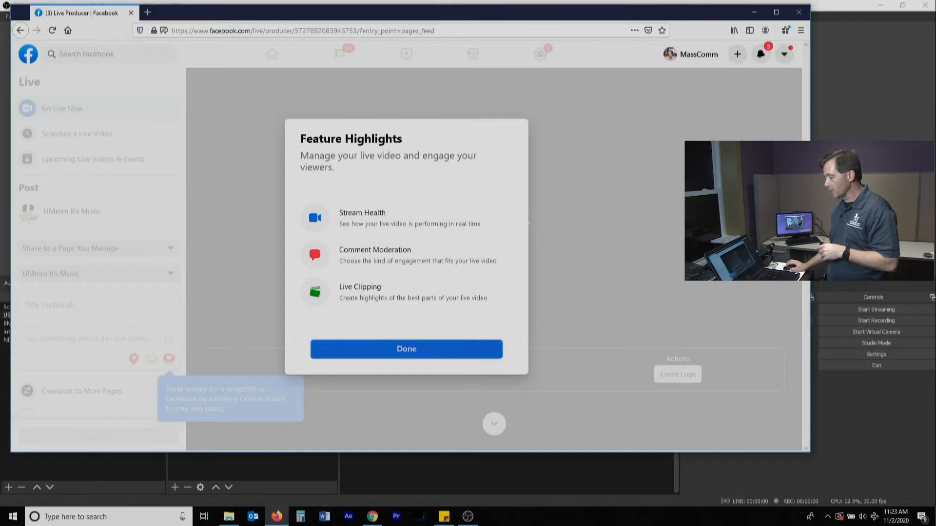
pyautogui.click(407, 350)
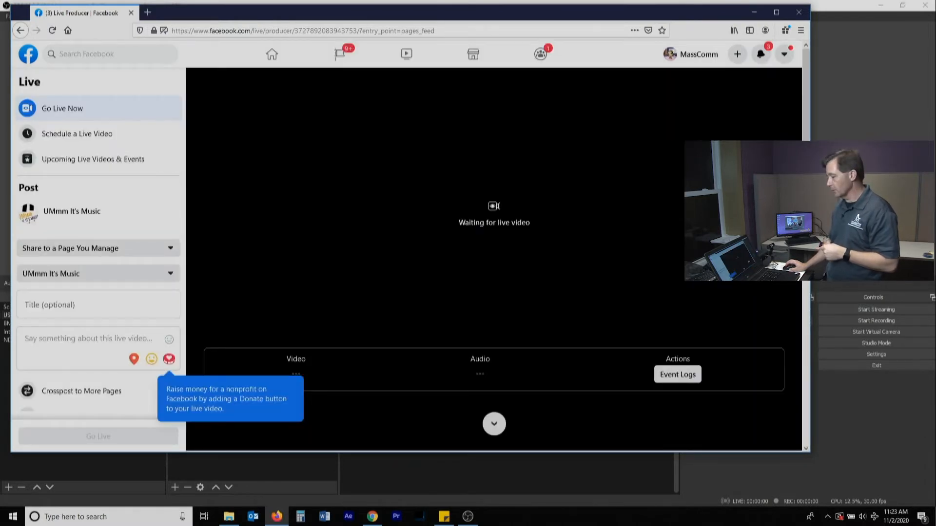
# - Copy the stream key from the Live Stream Setup section of Facebook Live Producer
pyautogui.scroll(-5, 494, 258)
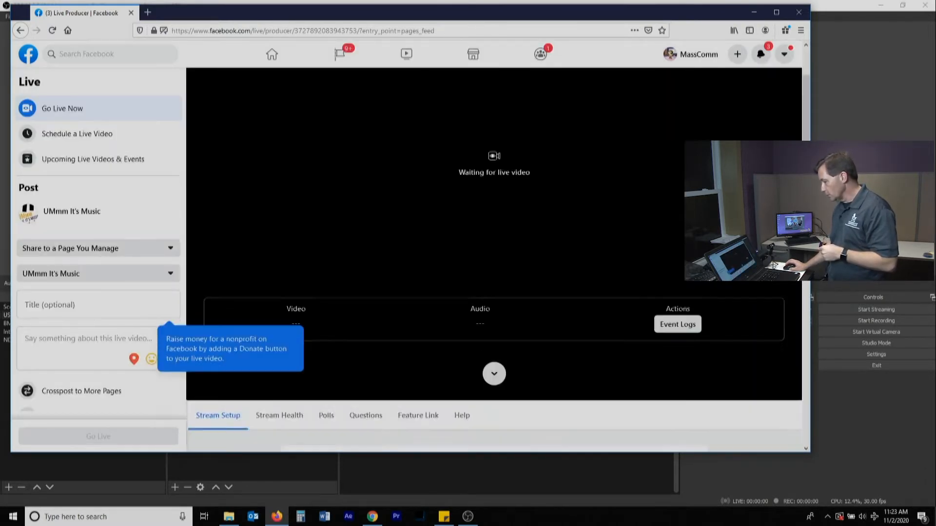
pyautogui.scroll(-3, 494, 259)
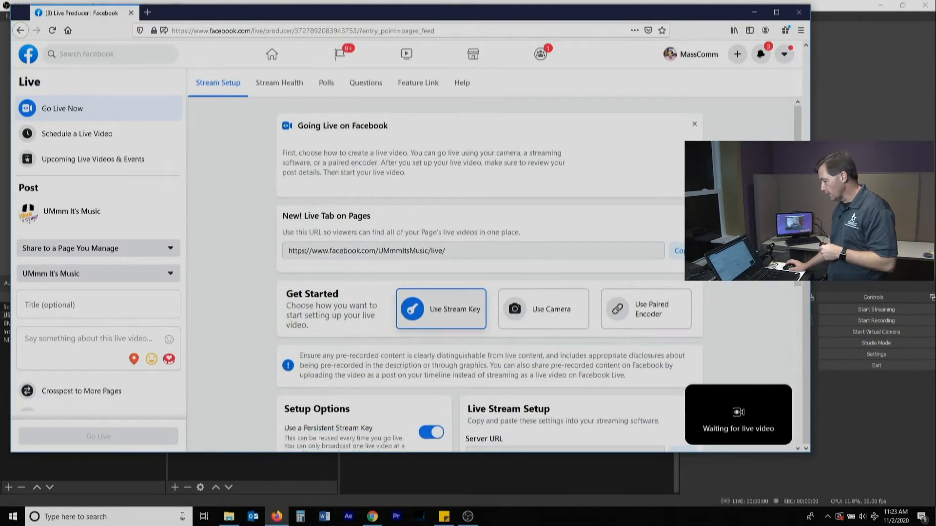
pyautogui.scroll(-4, 494, 273)
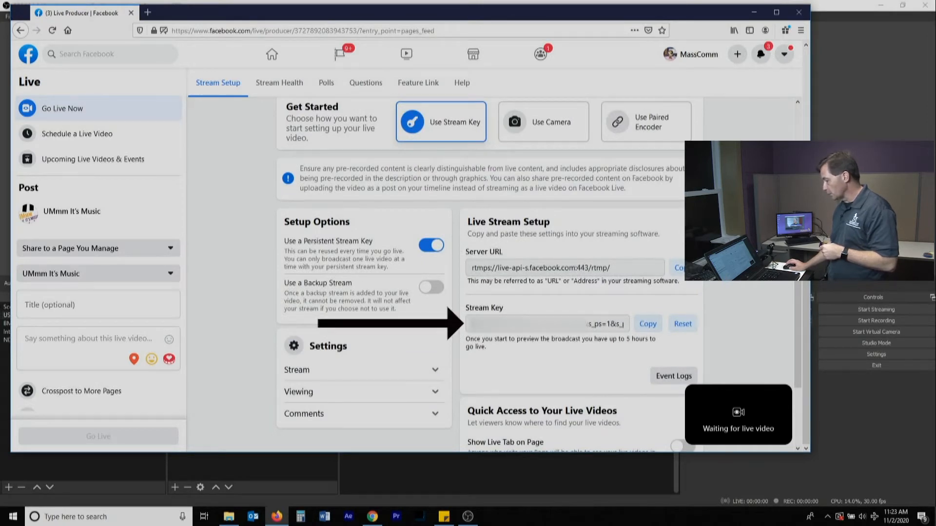
pyautogui.click(648, 324)
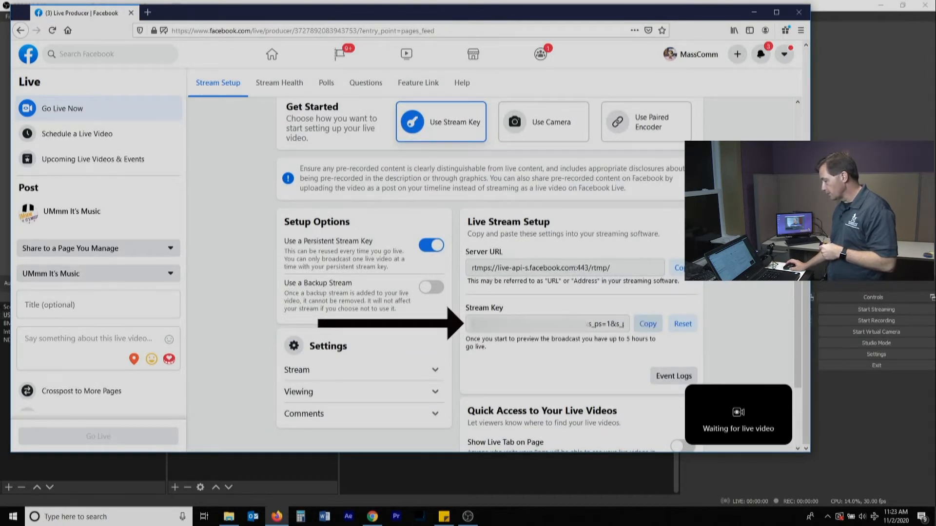
# - Examine the persistent stream key option and the expanded Stream settings in Facebook Live Producer
pyautogui.scroll(2, 539, 275)
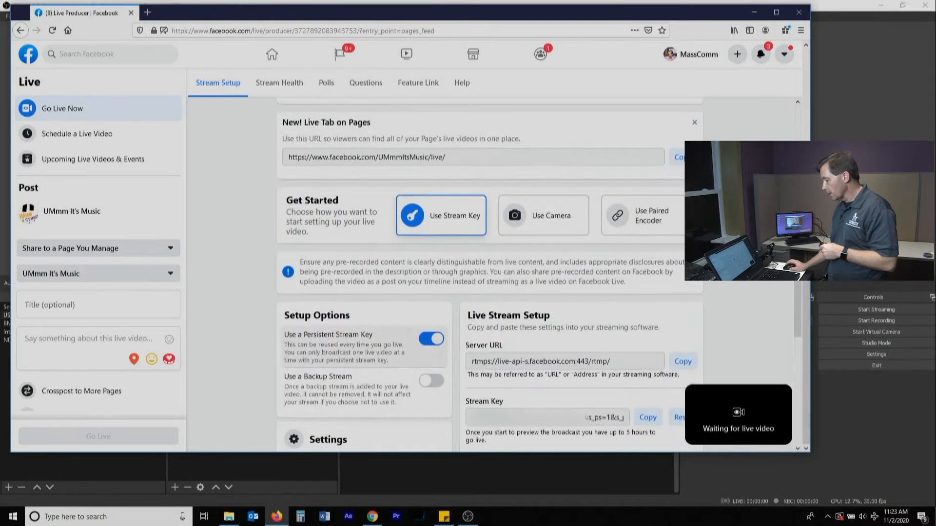
pyautogui.scroll(-4, 539, 276)
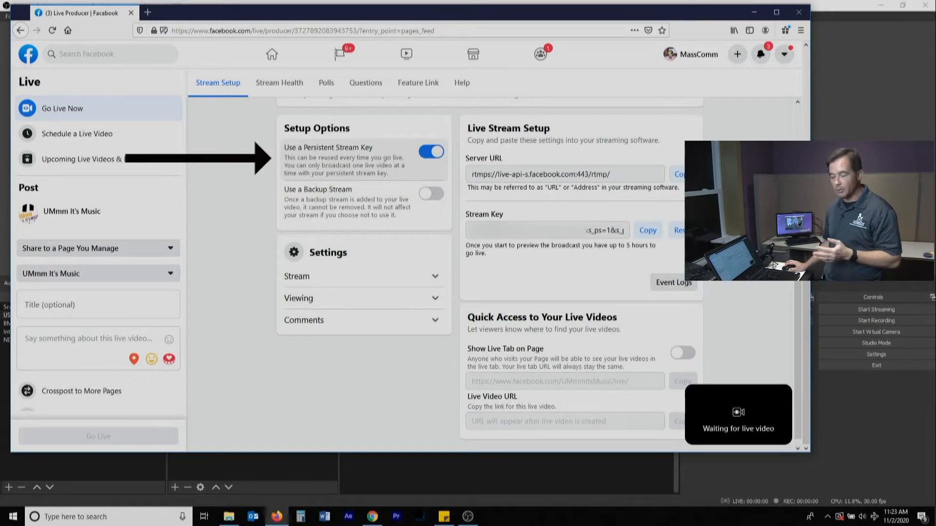
pyautogui.click(361, 277)
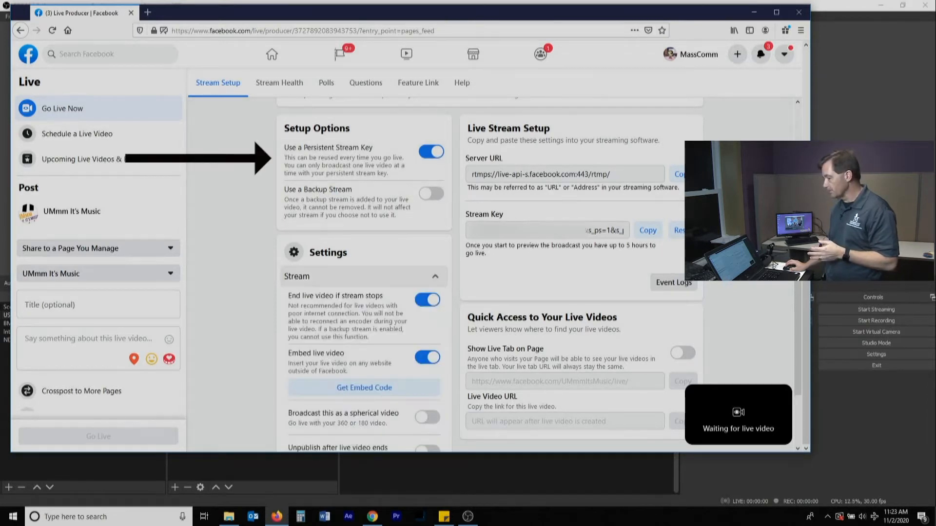
pyautogui.scroll(-1, 488, 273)
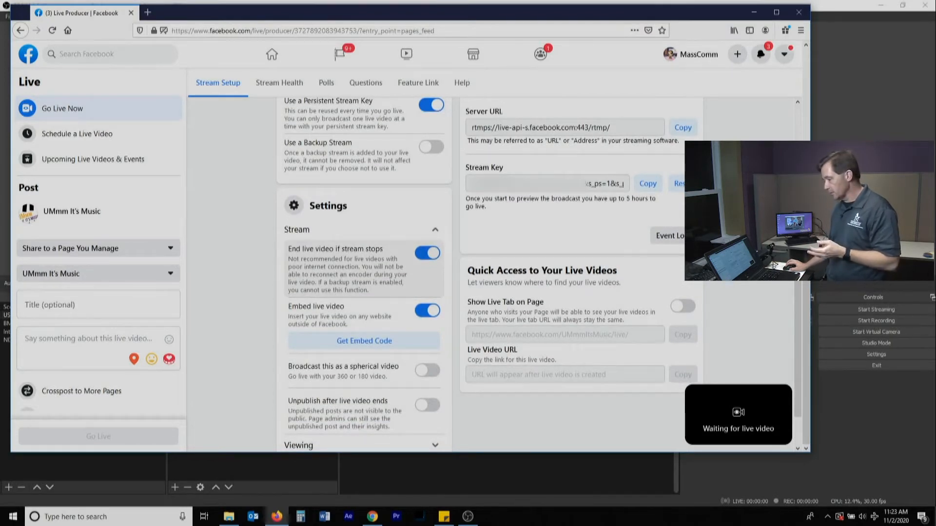
pyautogui.scroll(-1, 487, 273)
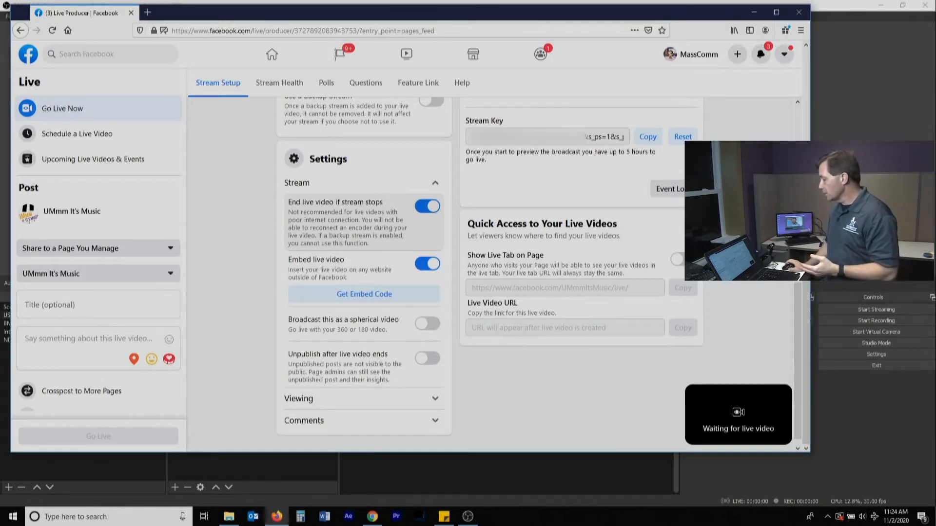
pyautogui.moveTo(738, 416)
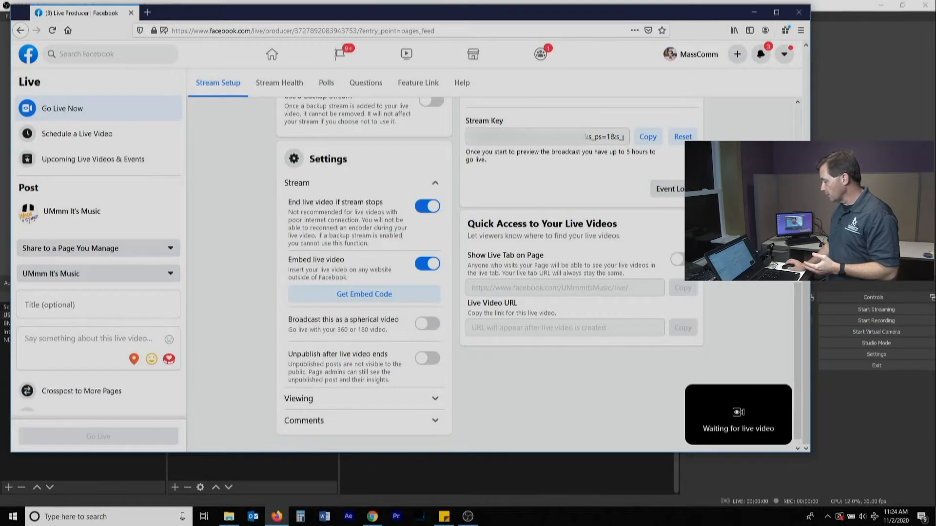
# - Switch to OBS, paste the Facebook stream key into the stream settings, then apply and close the settings
pyautogui.hotkey('alt', 'Tab')
pyautogui.rightClick(547, 128)
pyautogui.click(563, 183)
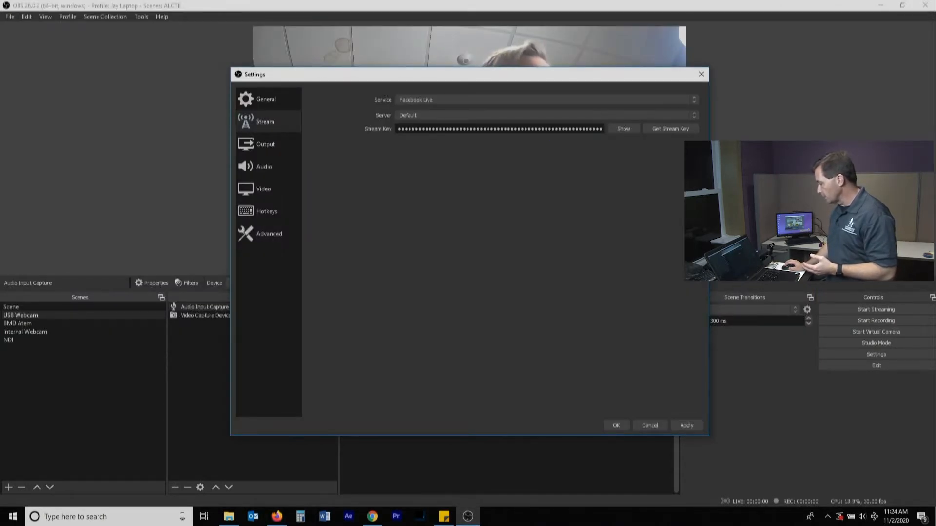
pyautogui.click(687, 426)
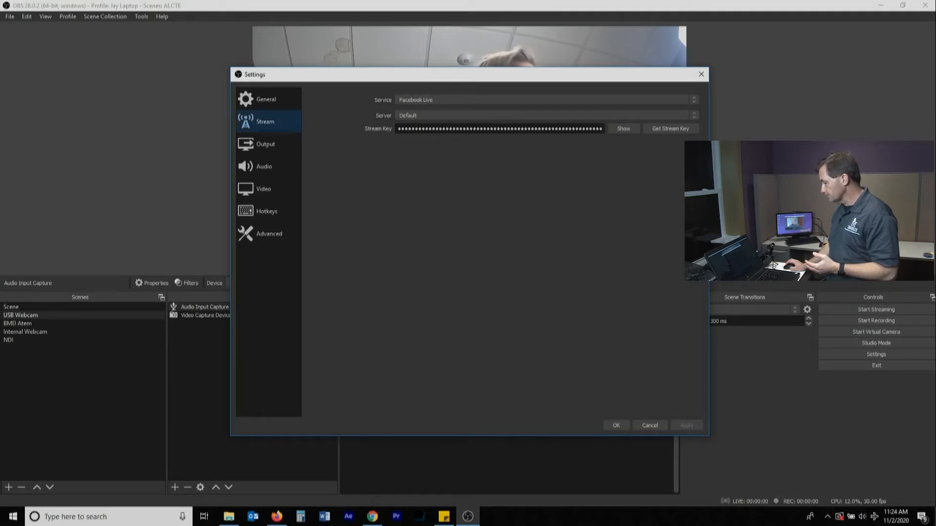
pyautogui.click(616, 426)
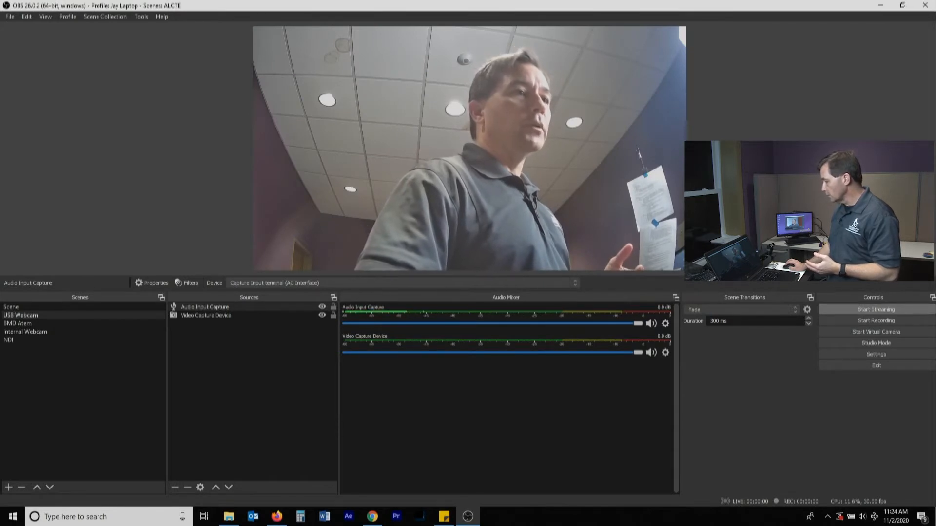
# - Start streaming with the BMD Atem scene and switch to Firefox to check the Facebook live video
pyautogui.click(876, 309)
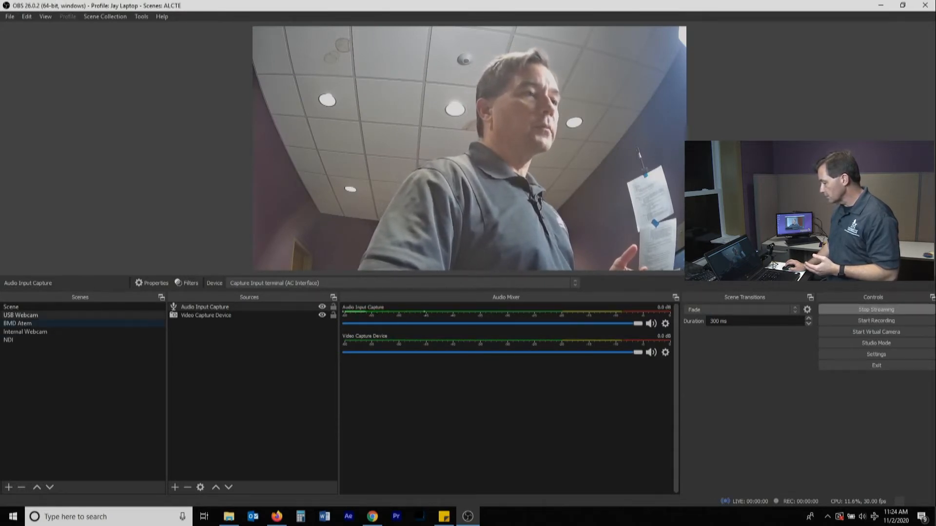
pyautogui.click(17, 324)
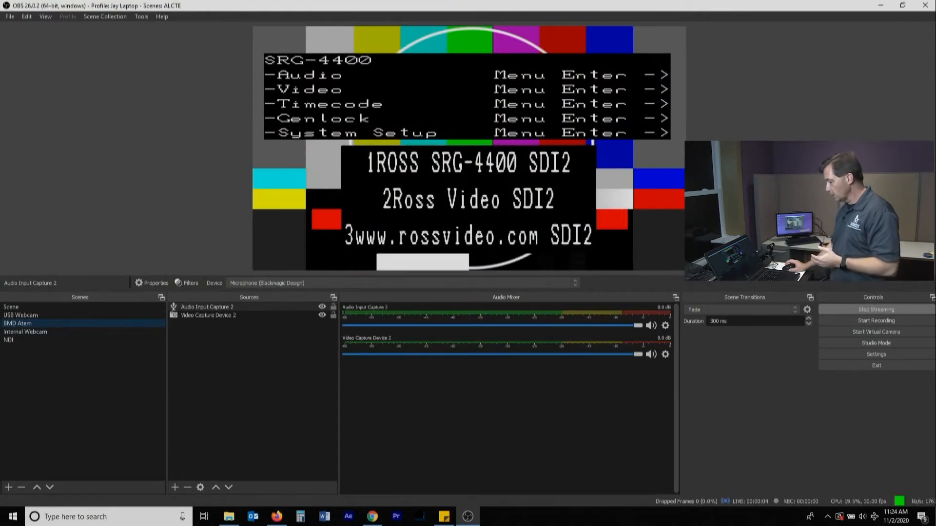
pyautogui.click(277, 517)
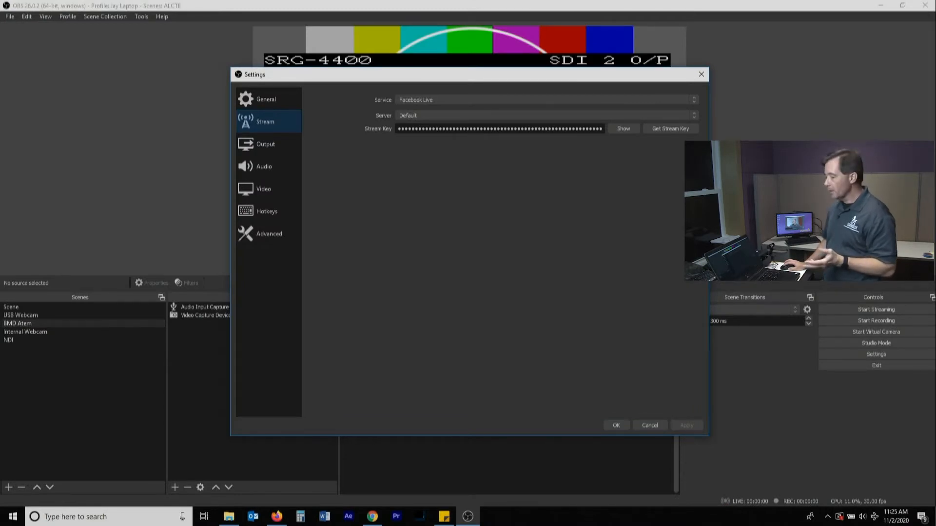
# - Set the output mode to Advanced in the OBS output settings
pyautogui.click(269, 145)
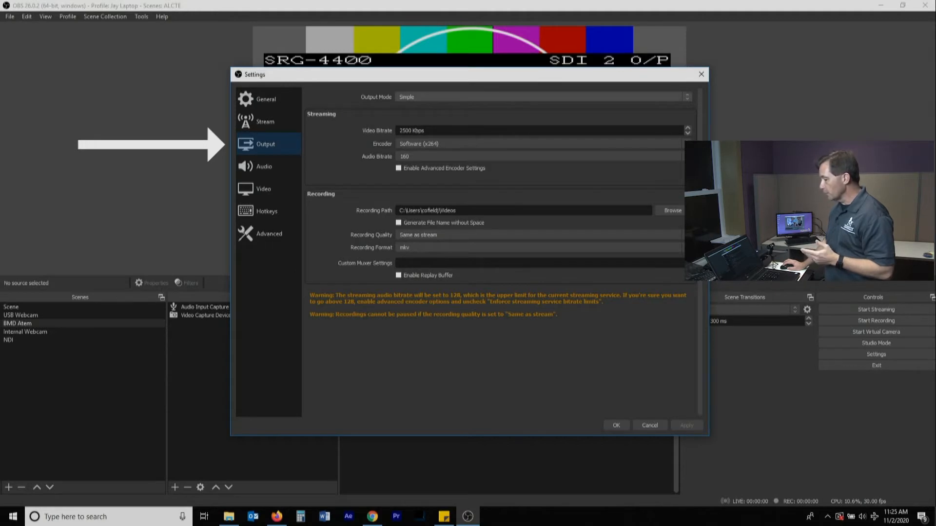
pyautogui.click(543, 97)
pyautogui.click(414, 112)
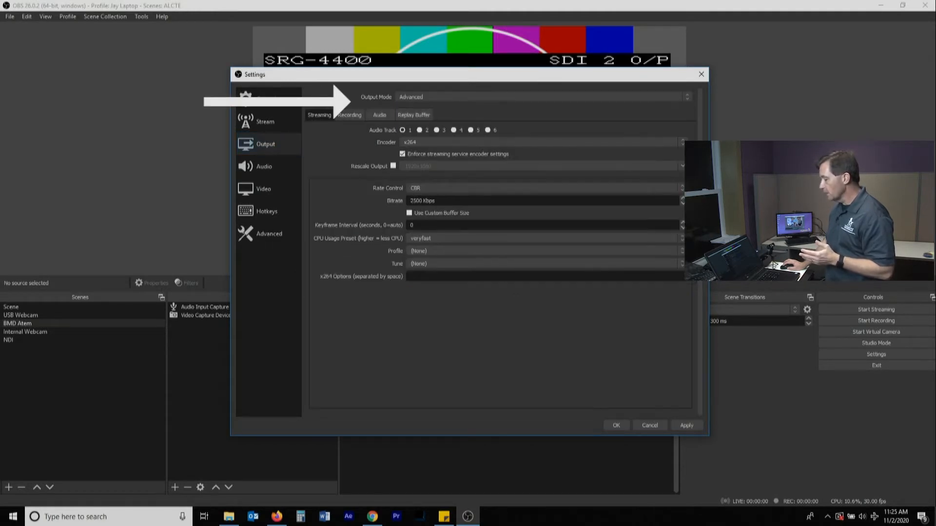
# - Return the output mode to Simple and set the streaming encoder to Hardware (NVENC)
pyautogui.click(417, 97)
pyautogui.click(404, 105)
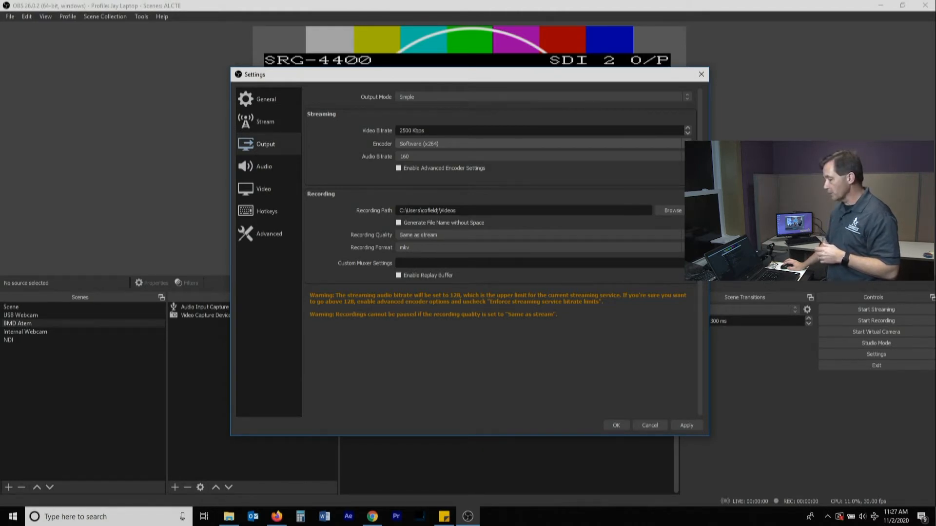
pyautogui.click(687, 144)
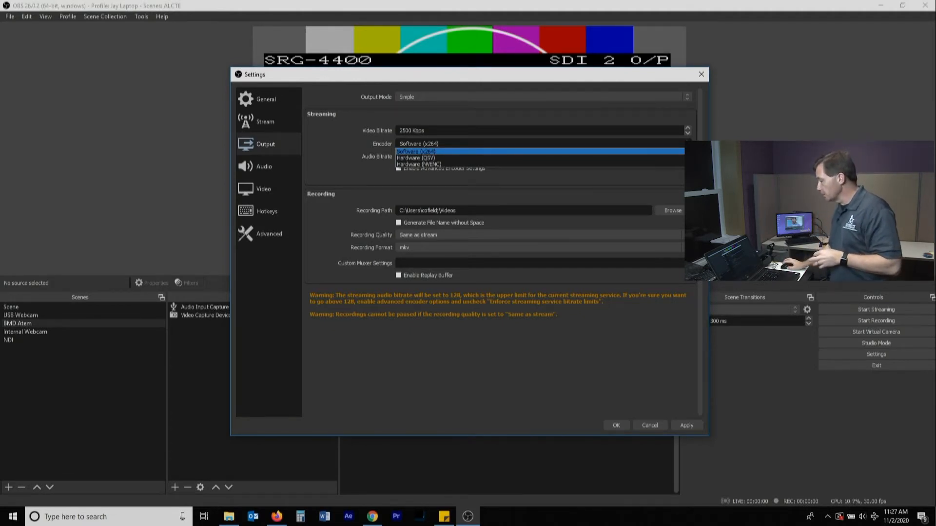
pyautogui.press('Down')
pyautogui.press('Down')
pyautogui.press('Return')
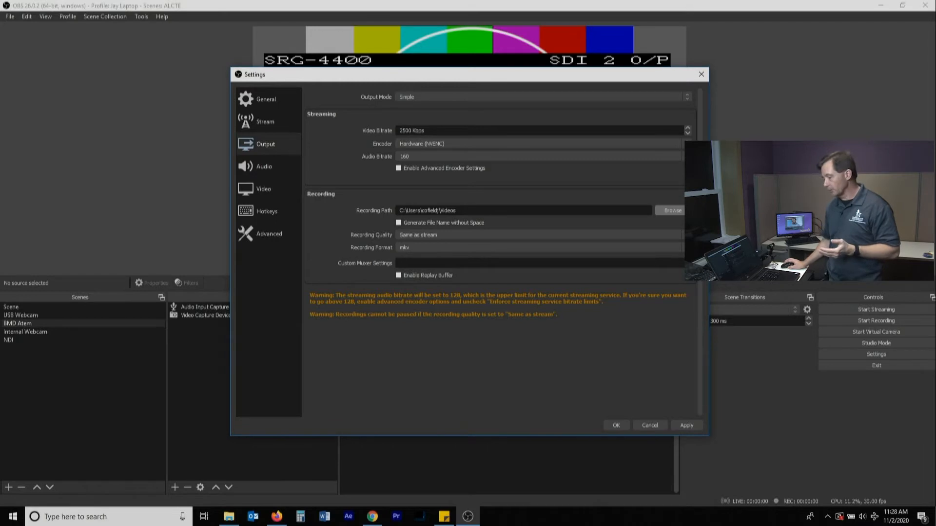
# - Set the Simple mode recording path to the root of the DATA (D:) drive
pyautogui.click(671, 211)
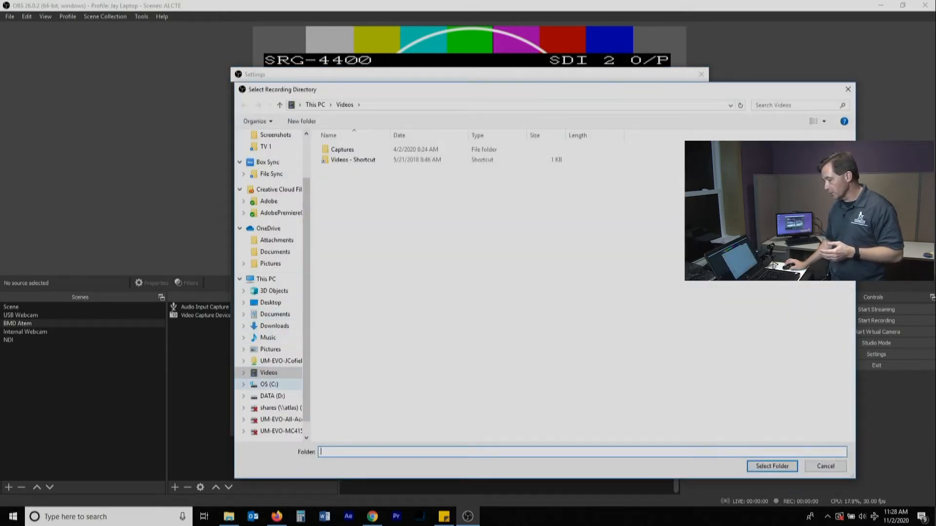
pyautogui.click(272, 396)
pyautogui.click(772, 466)
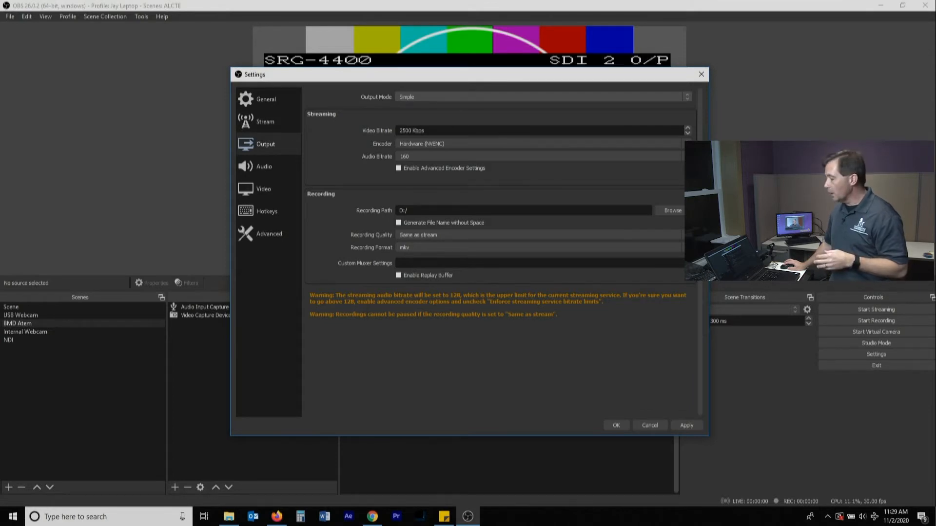
# - Set the output mode to Advanced and choose NVIDIA NVENC H.264 (new) as the streaming encoder
pyautogui.click(543, 97)
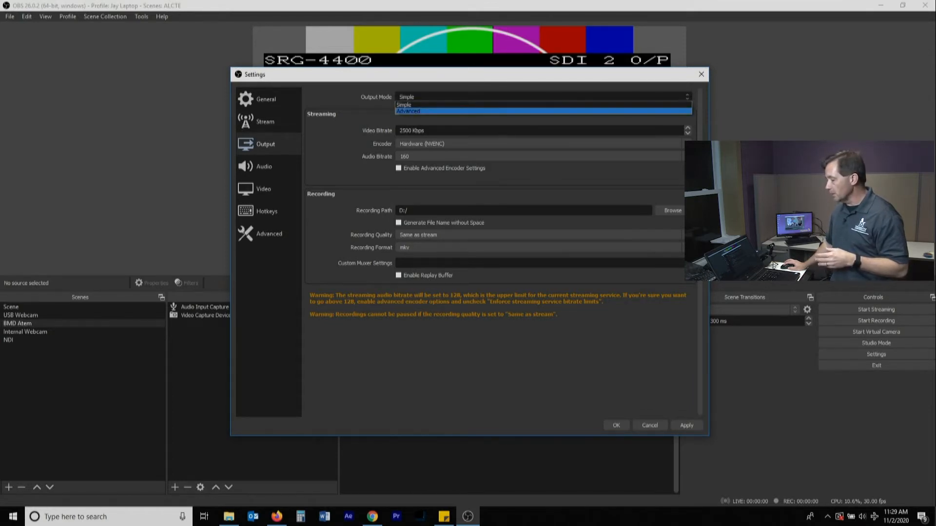
pyautogui.click(542, 111)
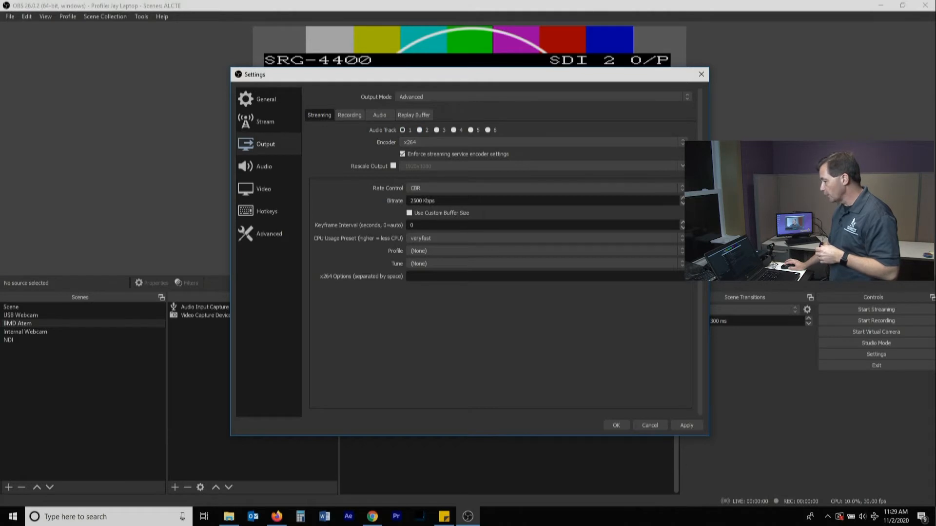
pyautogui.click(538, 142)
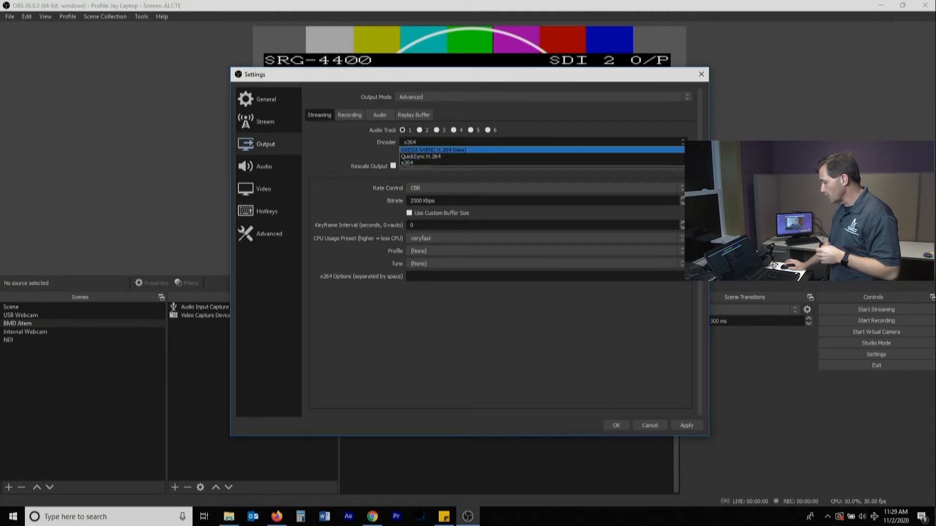
pyautogui.click(433, 150)
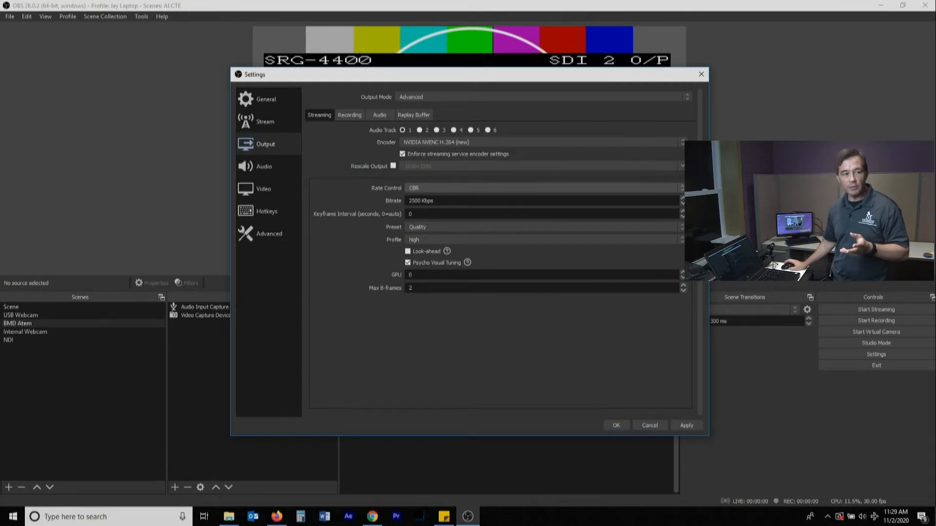
# - Try VBR as the streaming rate control and return it to CBR
pyautogui.click(542, 188)
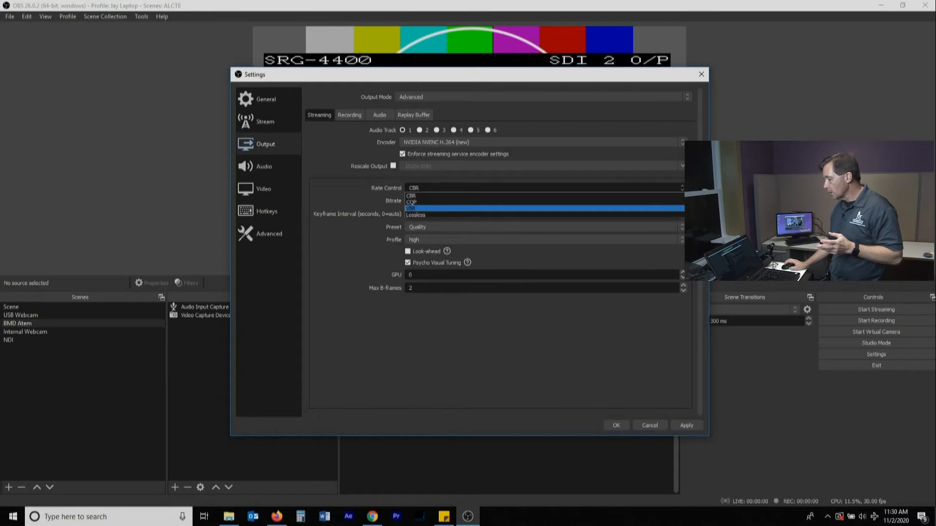
pyautogui.click(542, 195)
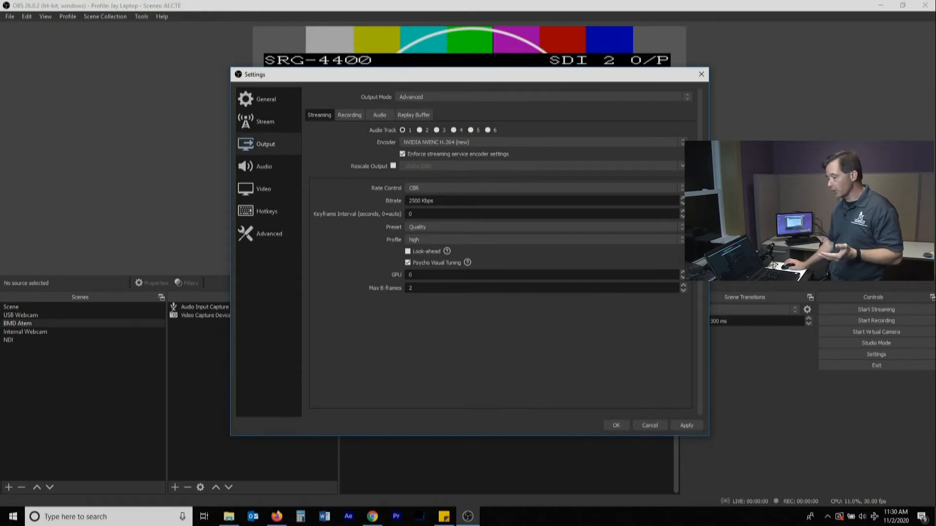
pyautogui.click(542, 188)
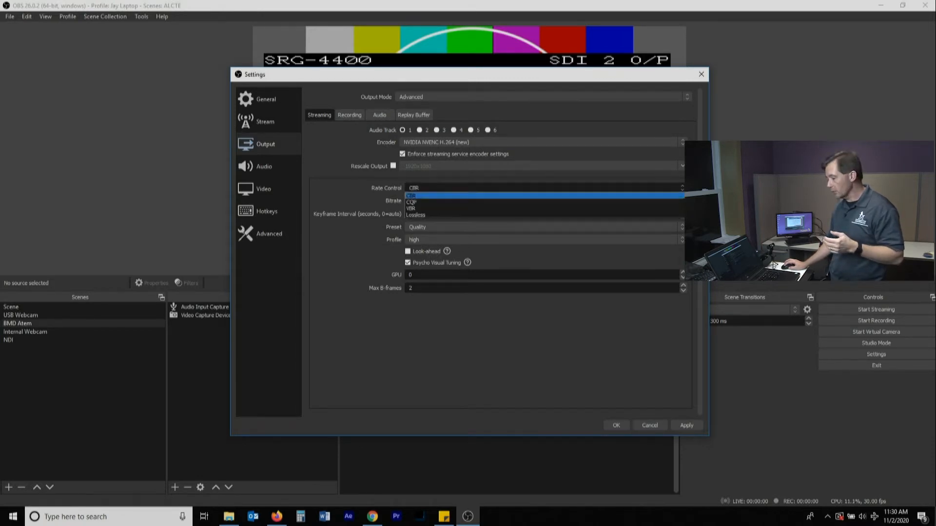
pyautogui.click(542, 208)
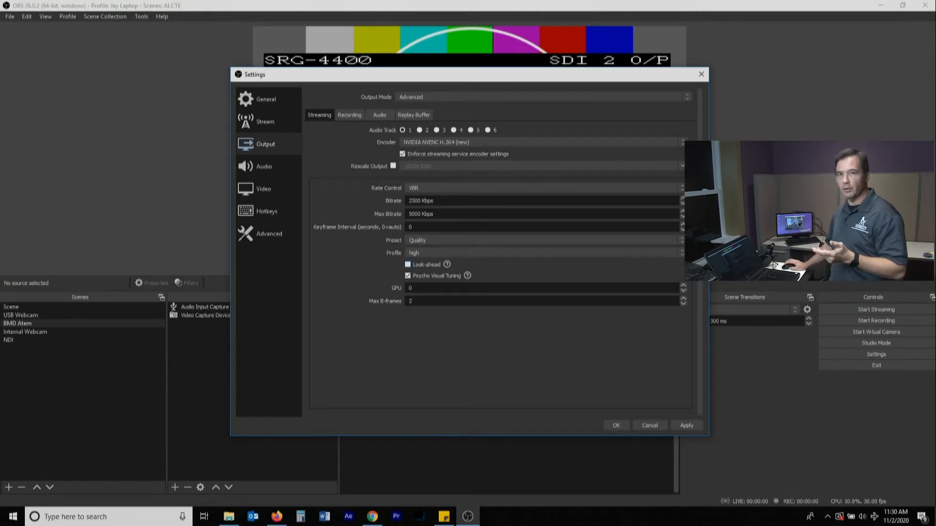
pyautogui.moveTo(430, 264)
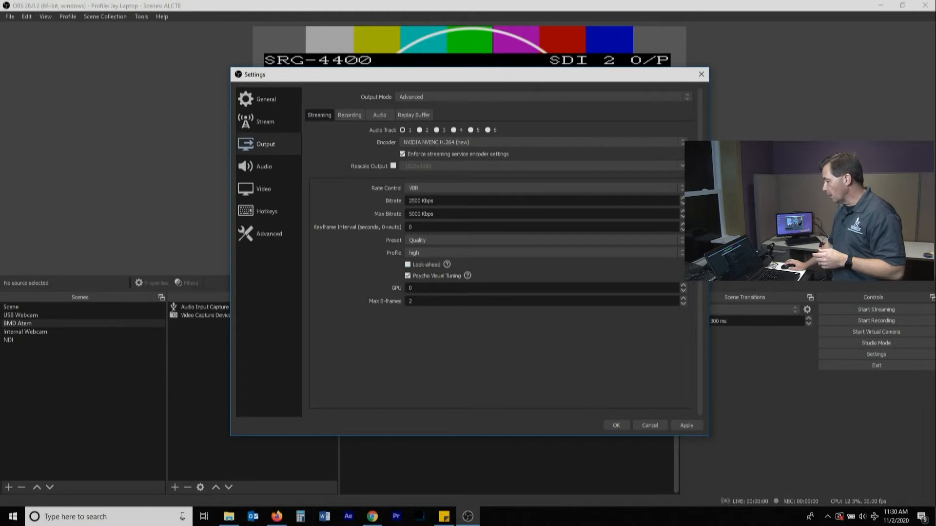
pyautogui.click(439, 187)
pyautogui.click(438, 196)
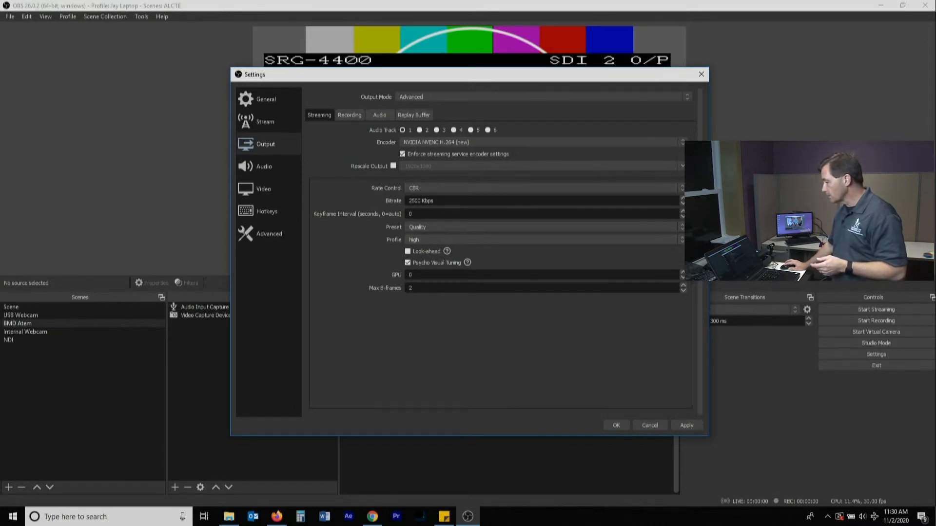
# - Set the recording path in the Advanced recording settings to the root of the DATA (D:) drive
pyautogui.click(349, 115)
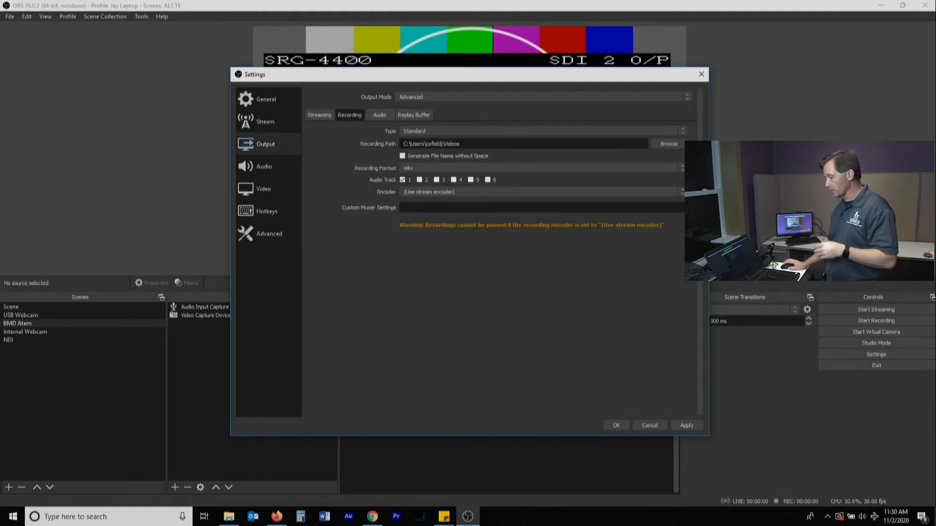
pyautogui.click(669, 144)
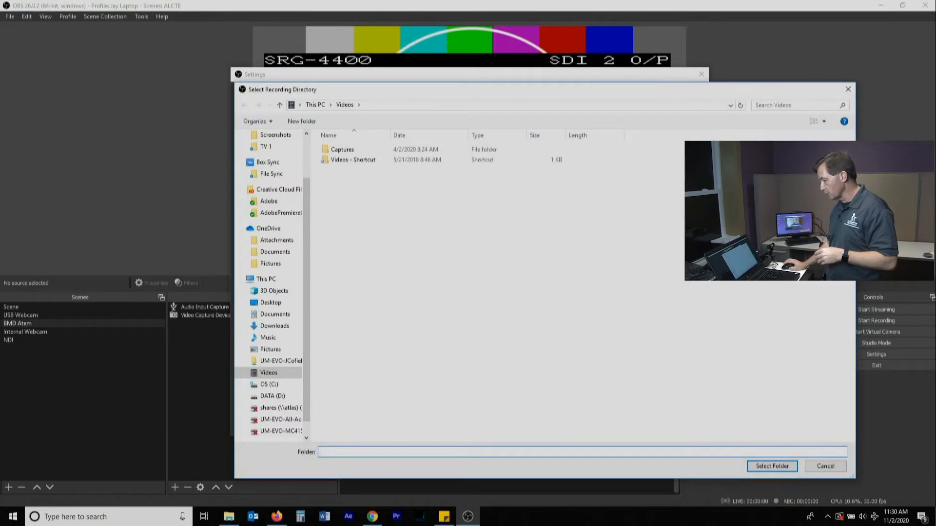
pyautogui.click(273, 397)
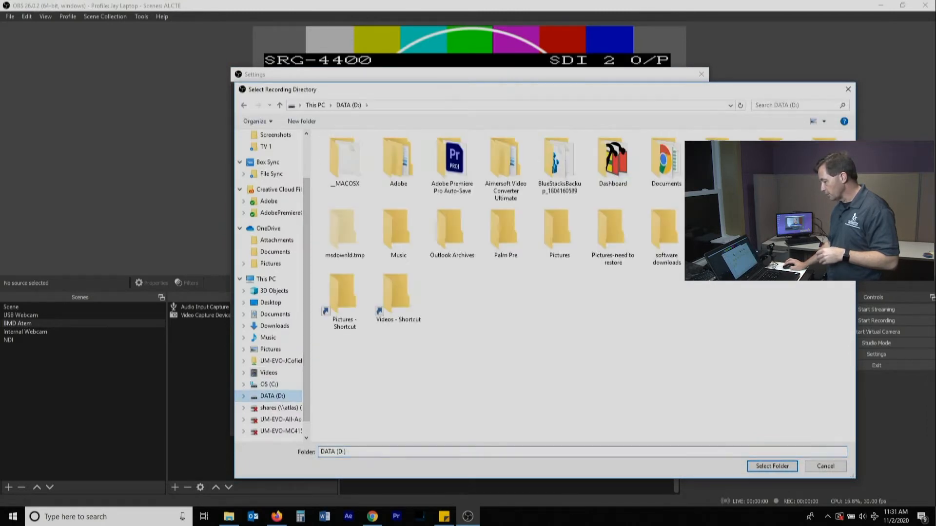
pyautogui.click(772, 466)
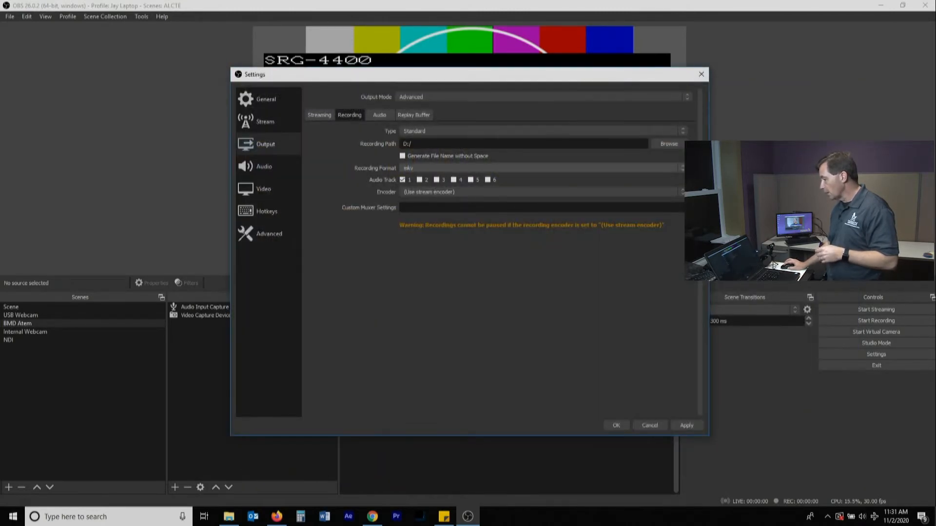
# - Set the recording format to mp4 and the recording encoder to x264
pyautogui.click(541, 168)
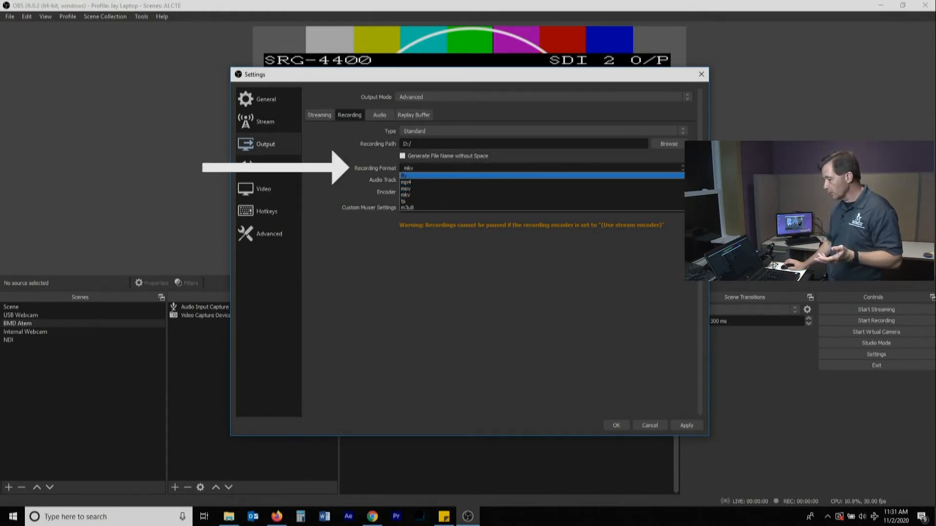
pyautogui.click(541, 182)
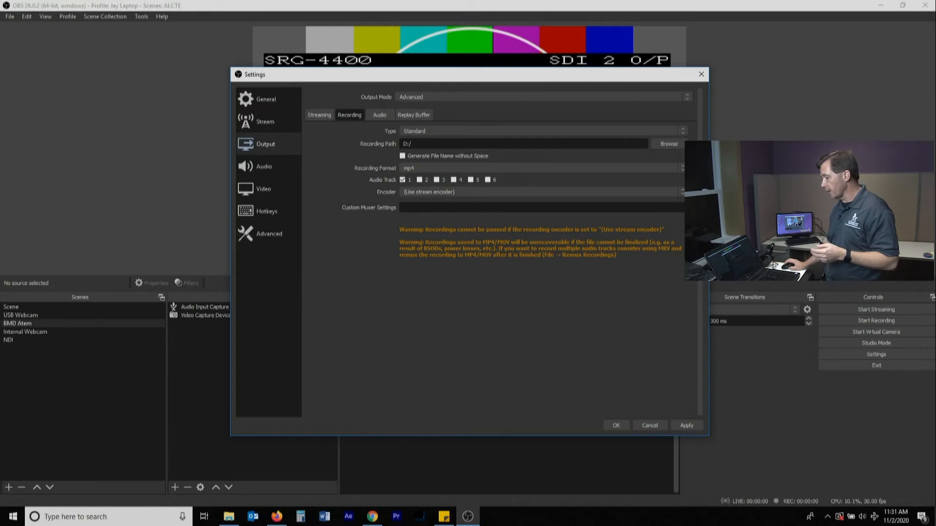
pyautogui.click(541, 192)
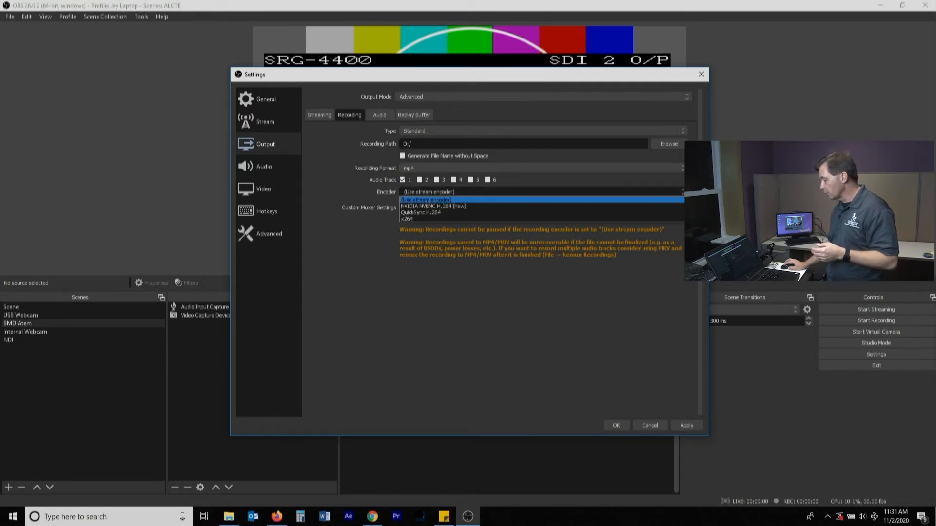
pyautogui.click(542, 218)
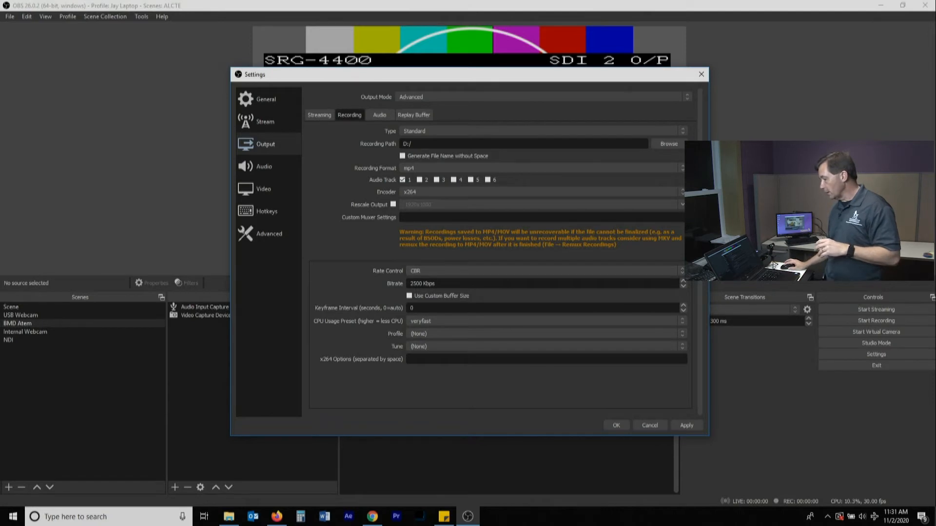
# - Set the bitrate in the Advanced streaming output settings to 1000 Kbps
pyautogui.click(319, 115)
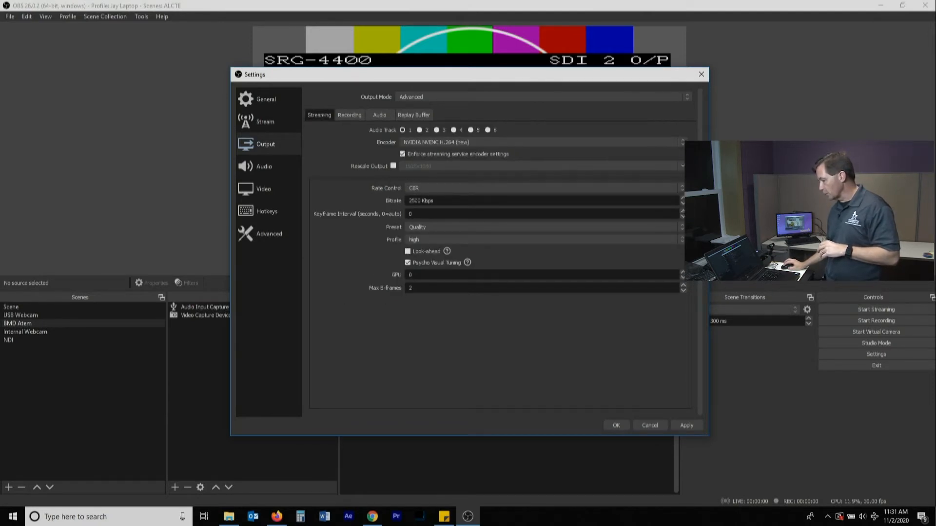
pyautogui.doubleClick(411, 200)
pyautogui.write('100')
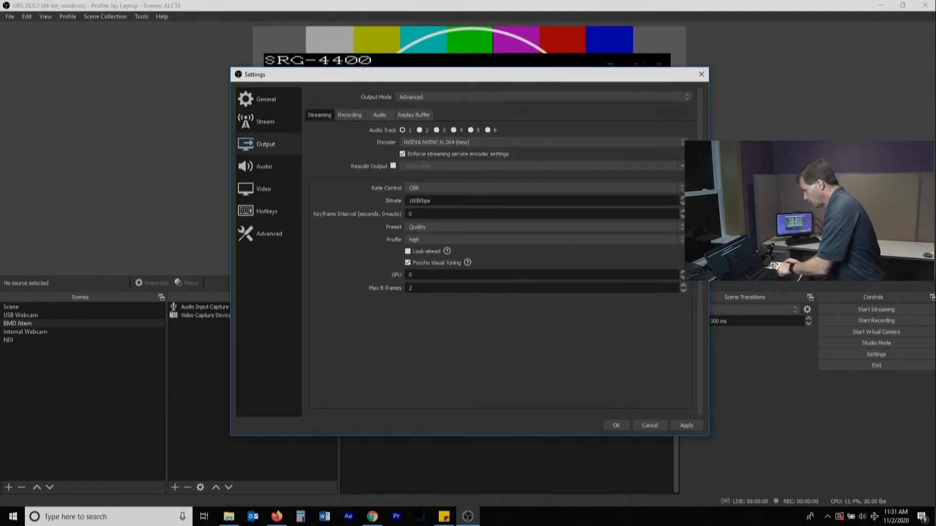
pyautogui.write('0')
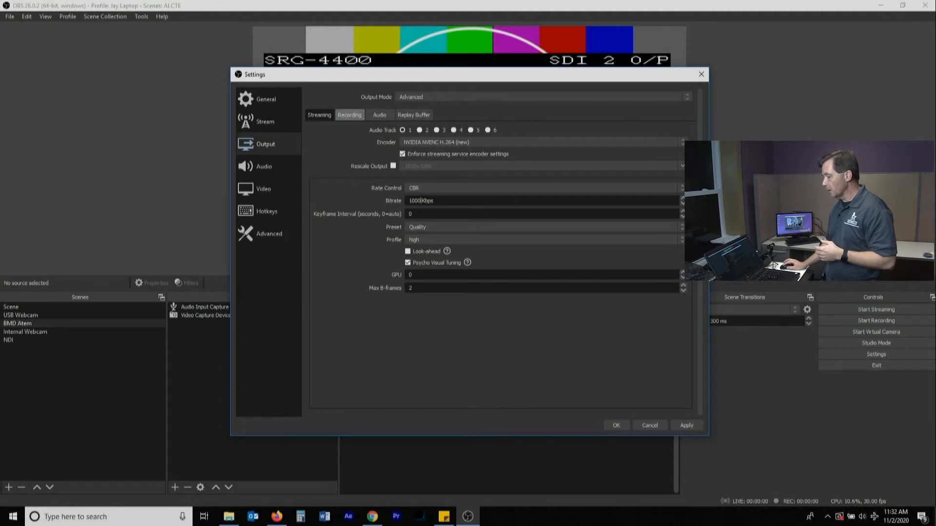
# - Set the bitrate in the Advanced recording output settings to 5000 Kbps
pyautogui.click(350, 115)
pyautogui.doubleClick(416, 284)
pyautogui.write('5000 Kbps')
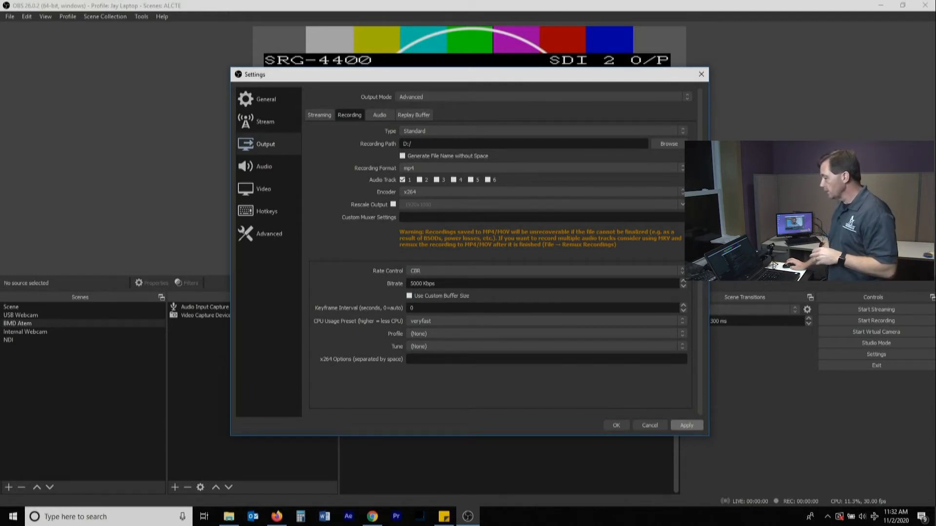
# - Review the audio track bitrates and set the audio monitoring device to Speakers / Headphones (Realtek Audio)
pyautogui.click(379, 115)
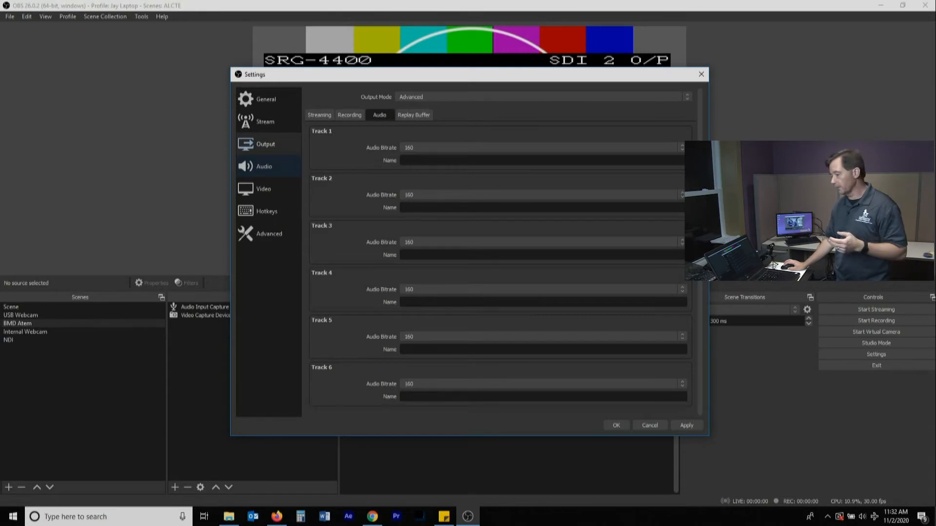
pyautogui.click(263, 166)
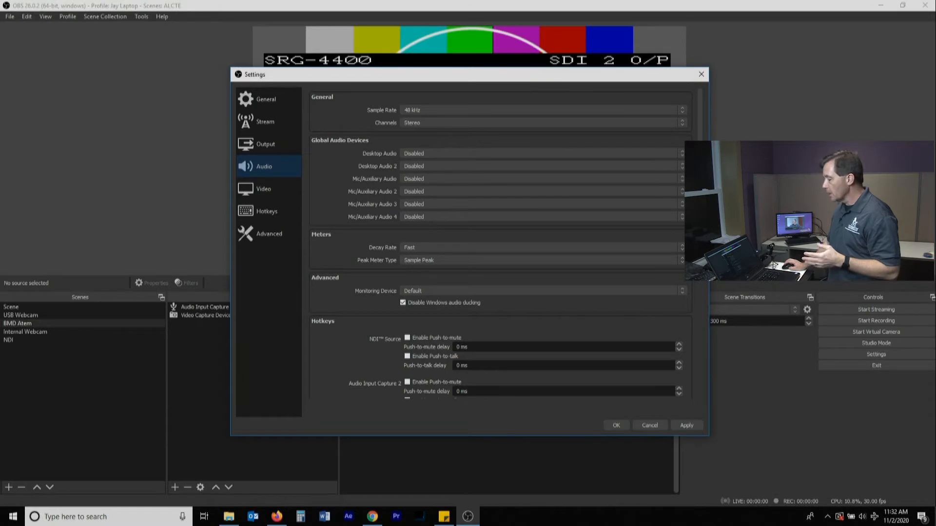
pyautogui.click(450, 300)
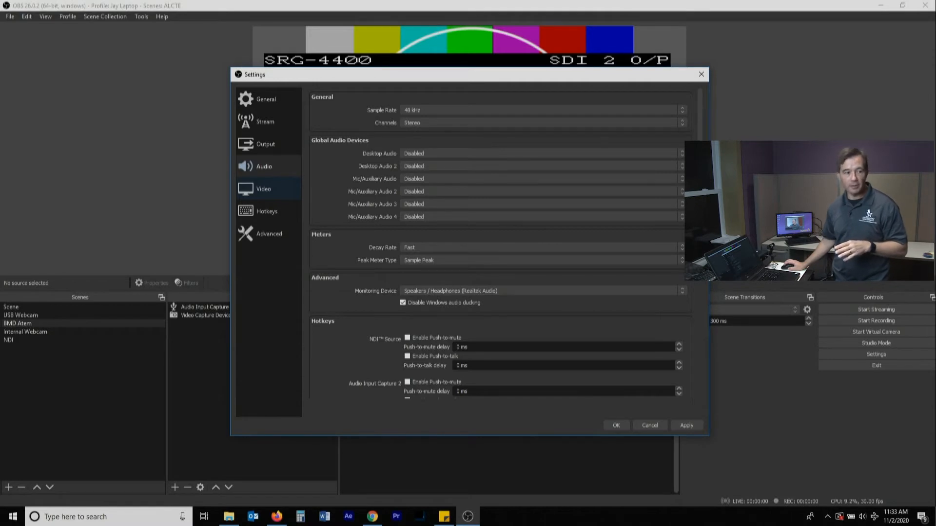
# - Set the output (scaled) resolution in the video settings to 1920x1080
pyautogui.click(264, 189)
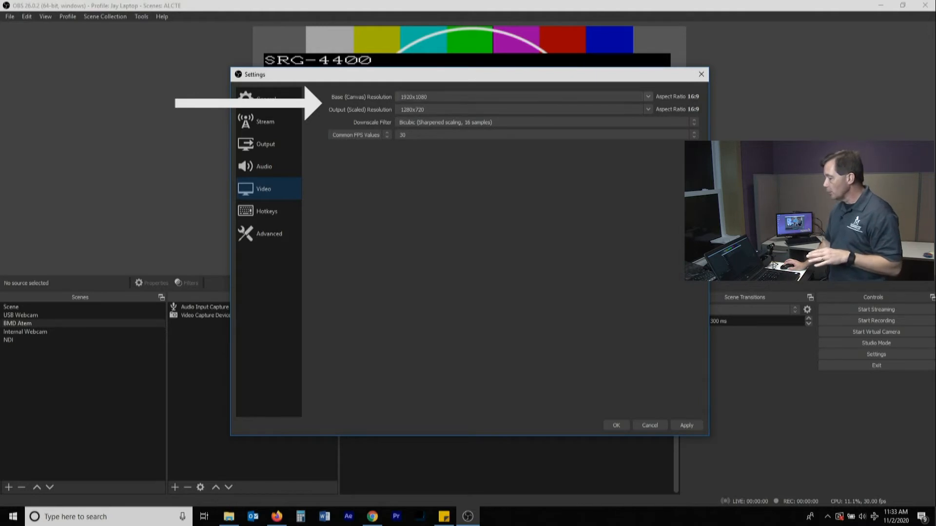
pyautogui.moveTo(405, 76); pyautogui.dragTo(402, 160)
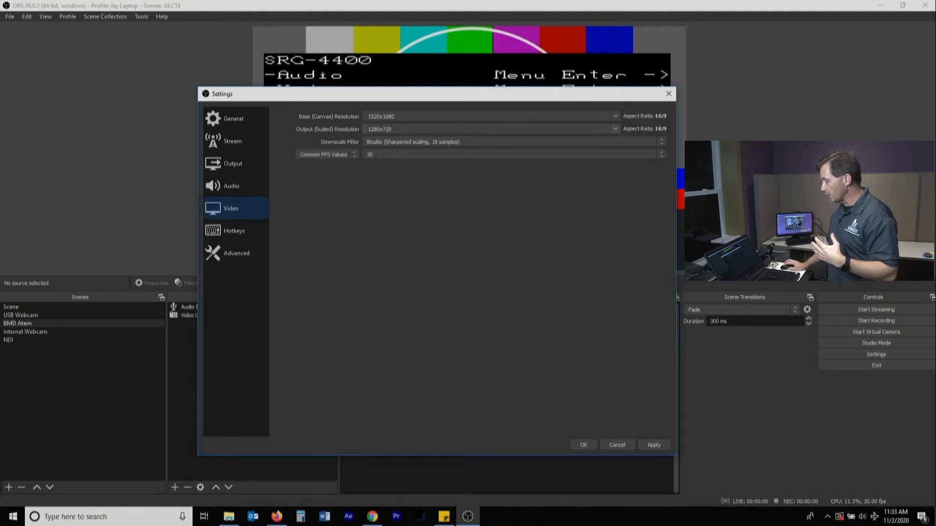
pyautogui.click(615, 129)
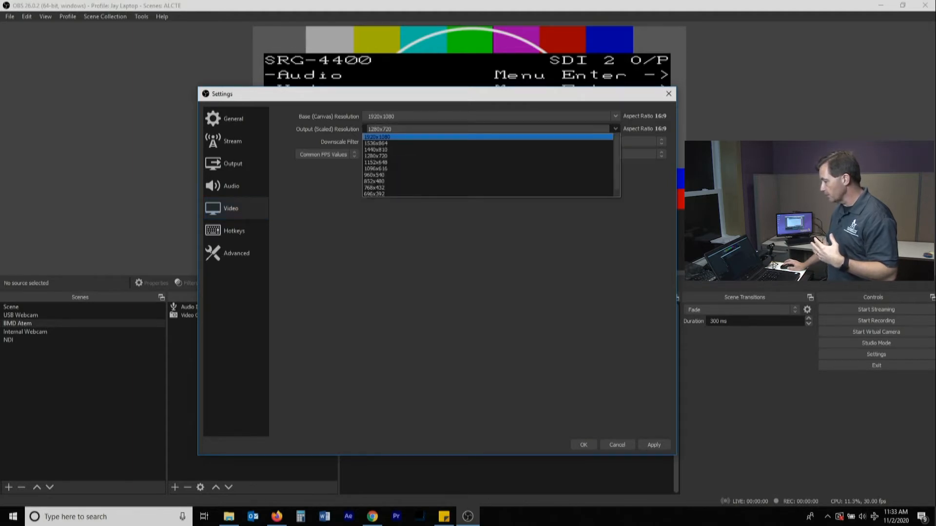
pyautogui.click(488, 137)
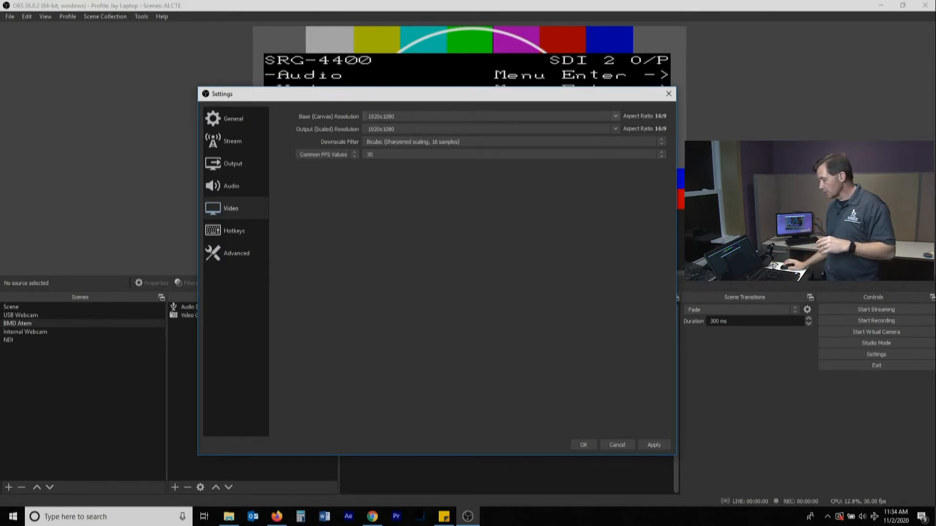
# - Switch the output (scaled) resolution to 1280x720 and back to 1920x1080
pyautogui.click(616, 129)
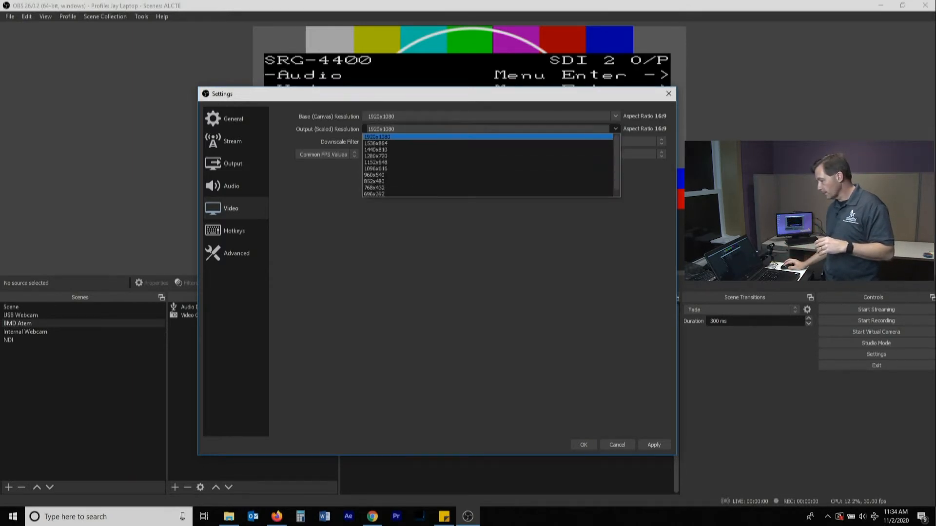
pyautogui.click(487, 156)
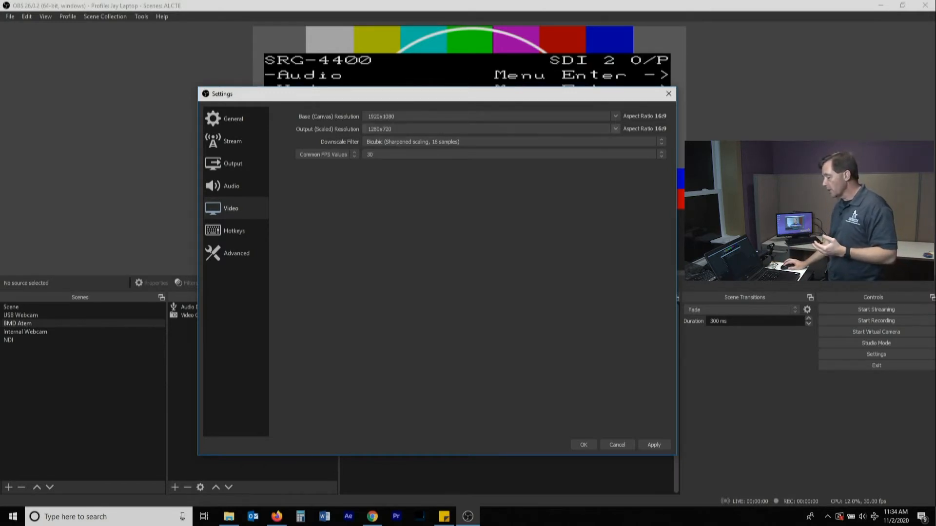
pyautogui.click(615, 129)
pyautogui.click(488, 137)
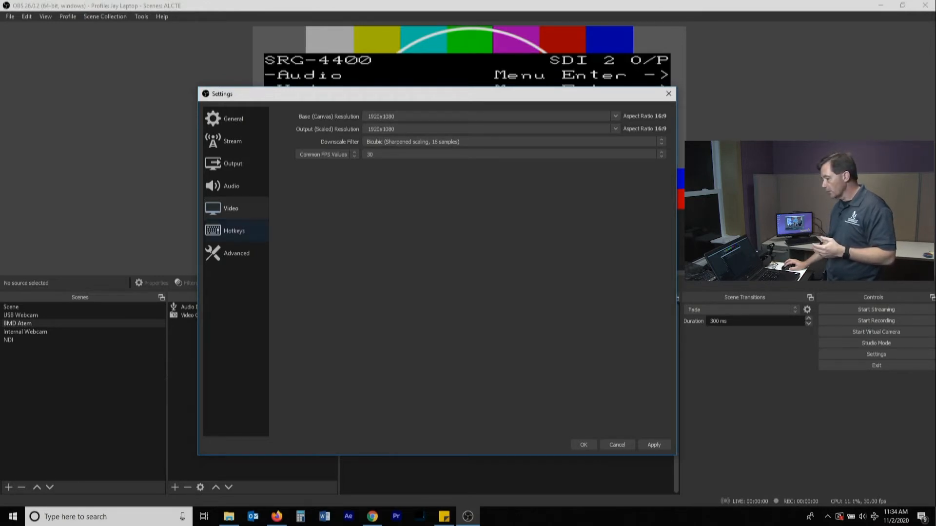
# - Review the available hotkey actions for streaming, recording, scenes and audio sources
pyautogui.click(235, 231)
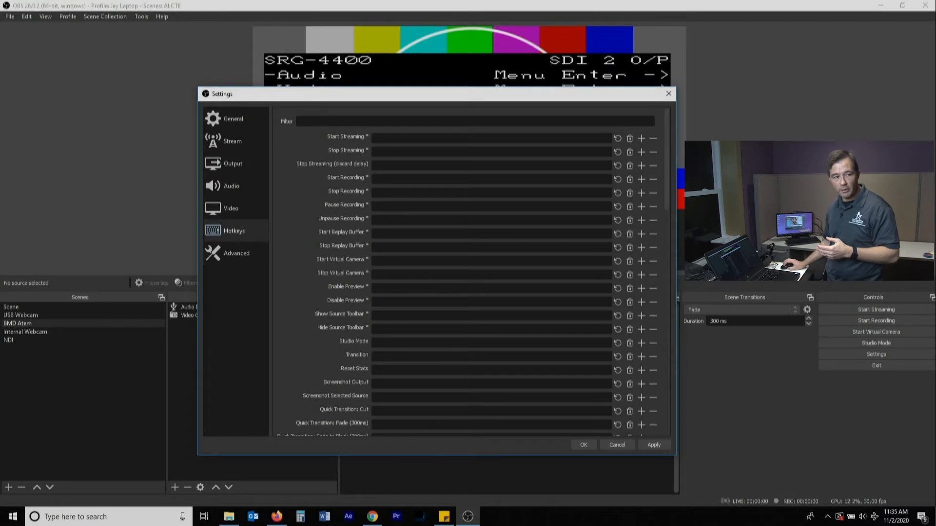
pyautogui.scroll(-5, 468, 273)
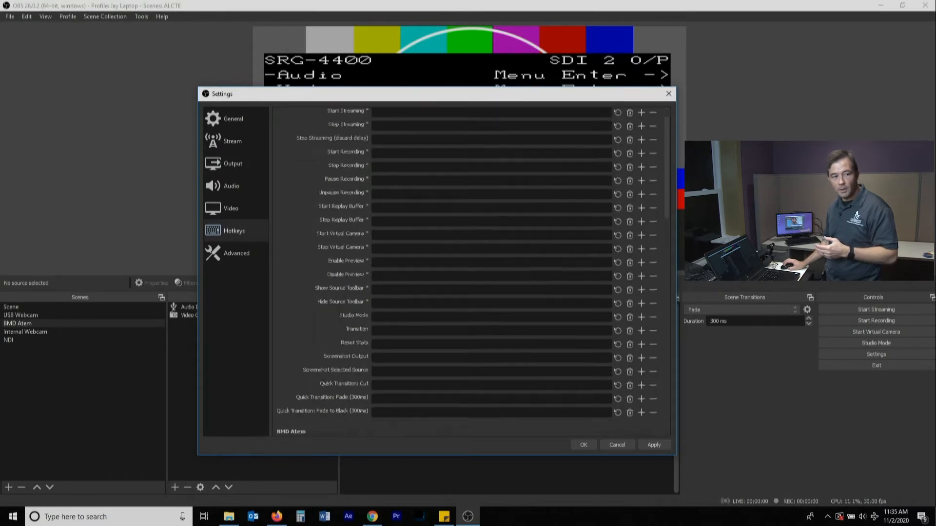
pyautogui.scroll(-5, 468, 273)
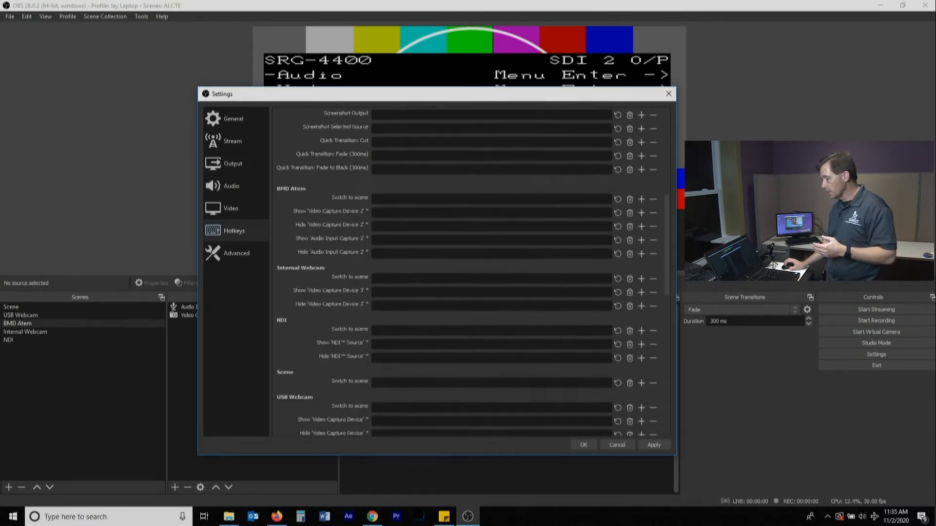
pyautogui.scroll(-4, 468, 273)
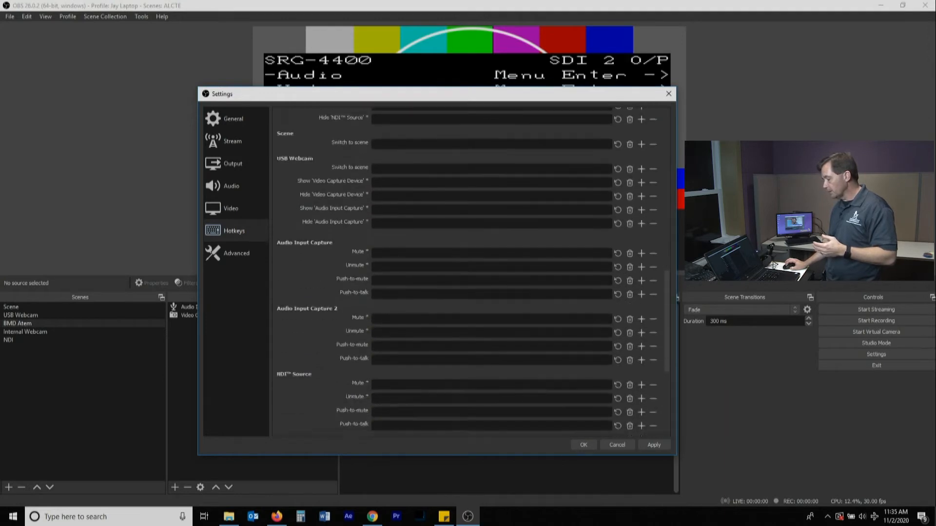
pyautogui.scroll(4, 468, 273)
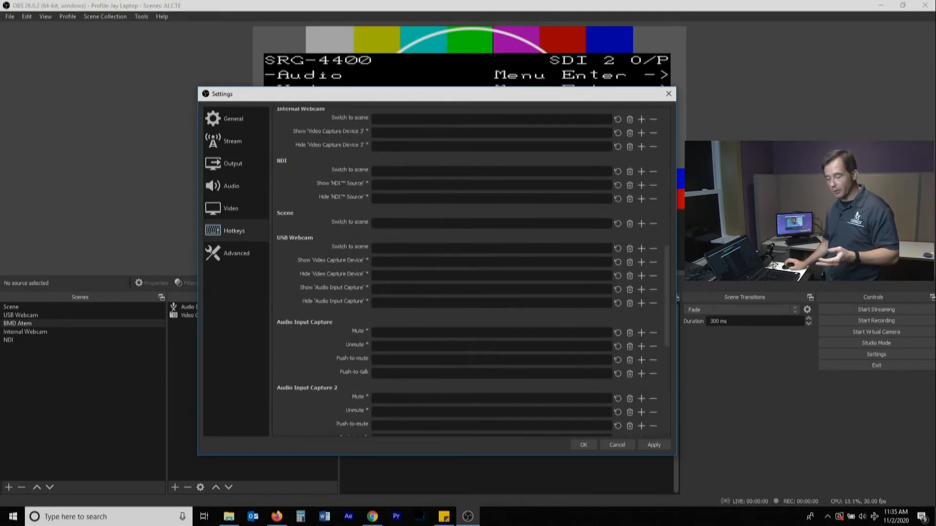
pyautogui.scroll(1, 468, 273)
pyautogui.scroll(5, 468, 273)
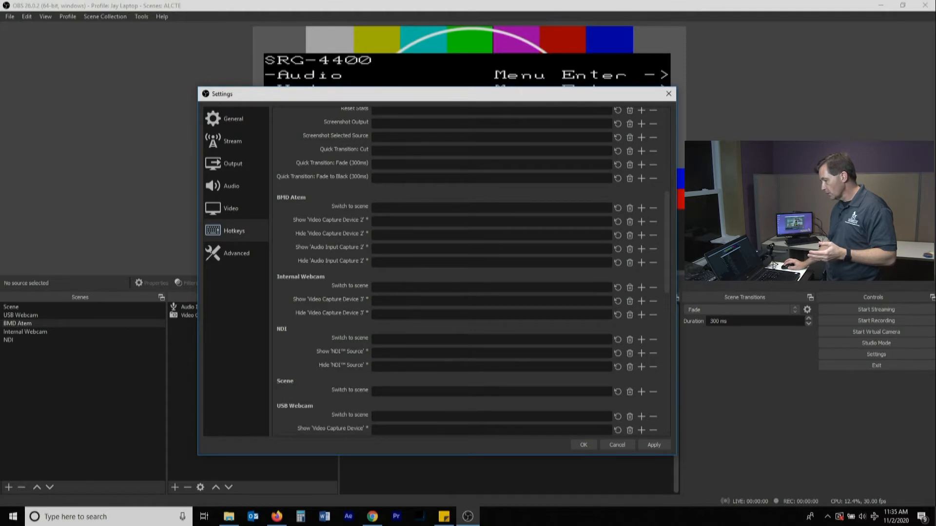
pyautogui.scroll(10, 468, 273)
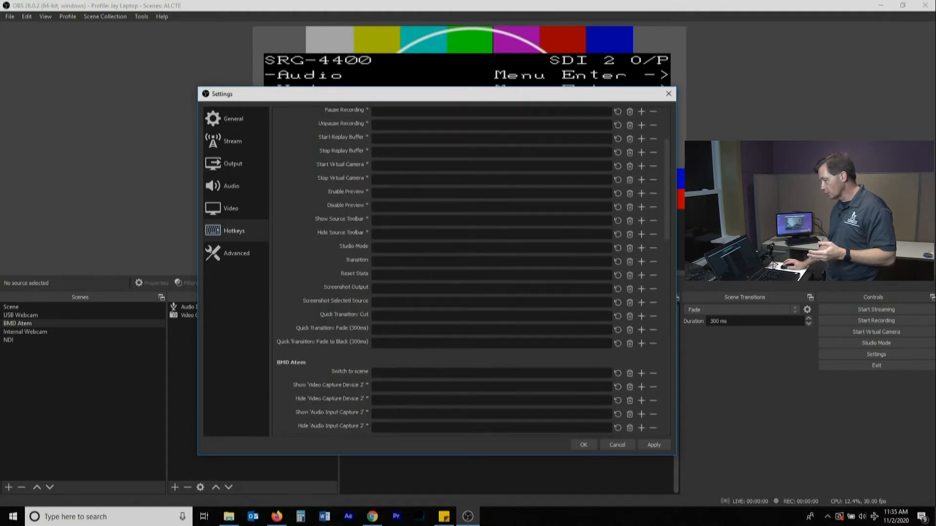
pyautogui.scroll(4, 468, 273)
pyautogui.scroll(1, 468, 273)
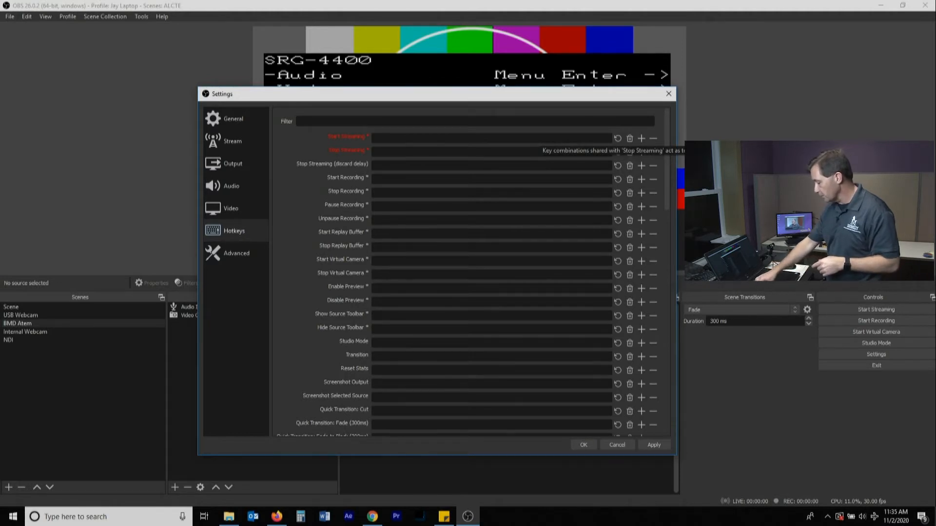
# - Assign the S key as the Start Streaming hotkey and add a second hotkey slot for that action
pyautogui.click(539, 139)
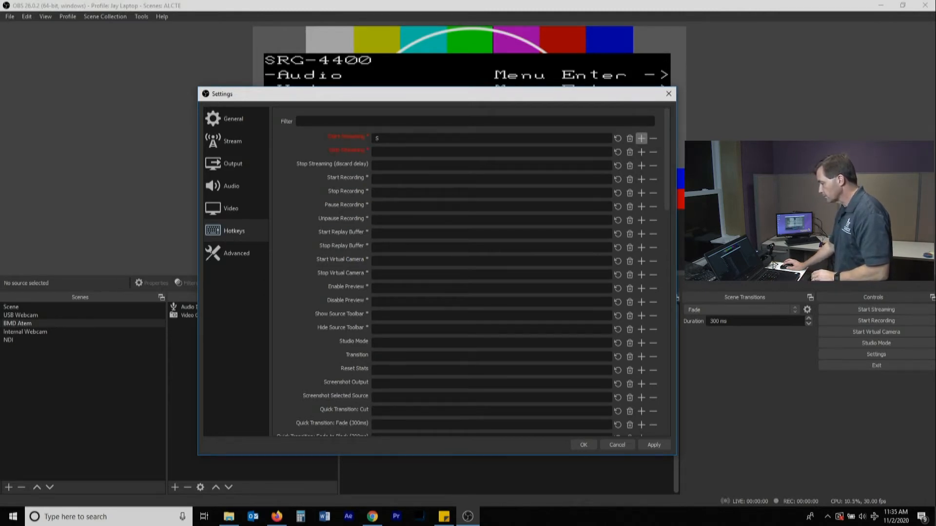
pyautogui.click(642, 139)
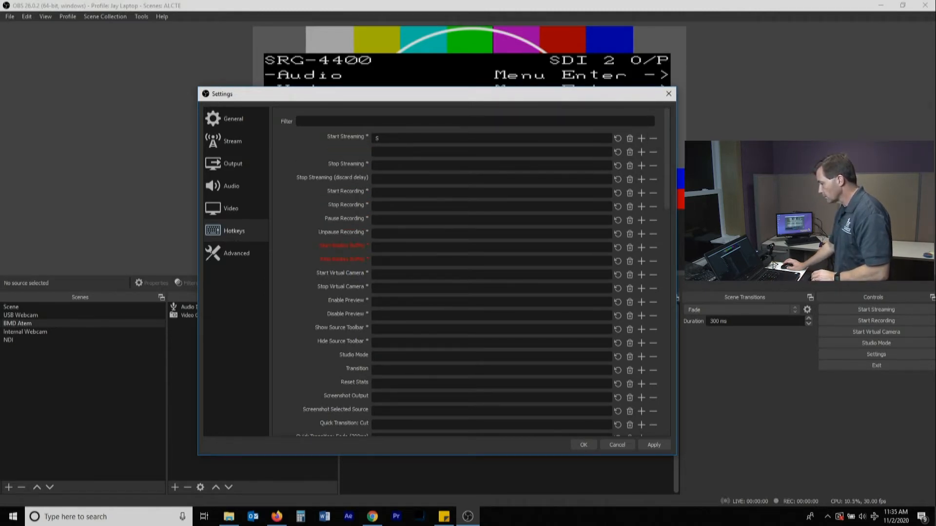
pyautogui.scroll(-2, 642, 316)
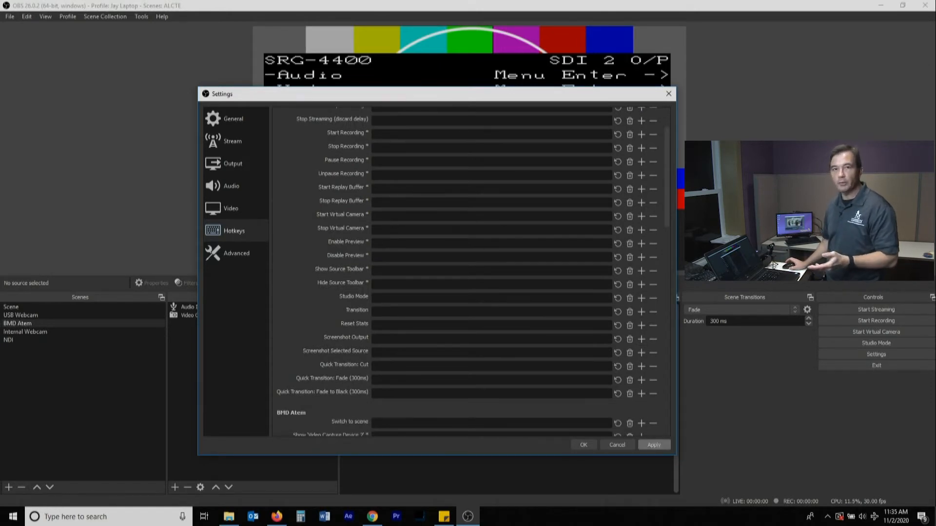
pyautogui.scroll(3, 487, 273)
# - Examine the hotkey options for switching scenes, showing or hiding sources, and muting each capture device
pyautogui.scroll(-3, 488, 273)
pyautogui.scroll(-3, 488, 273)
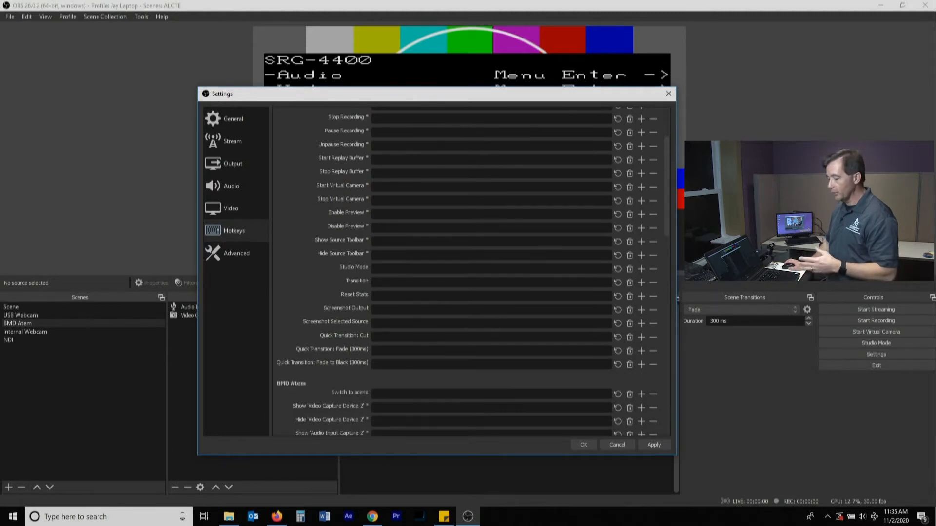
pyautogui.scroll(-3, 488, 273)
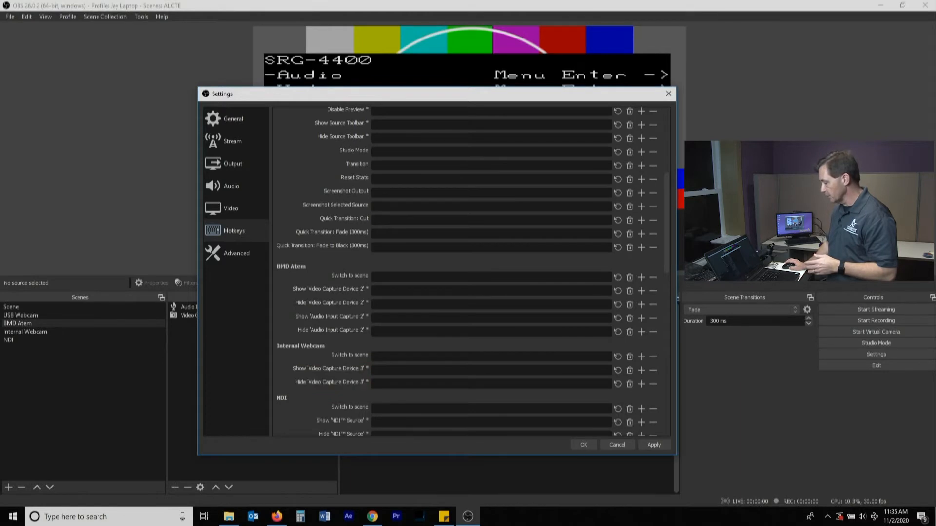
pyautogui.scroll(-1, 488, 273)
pyautogui.scroll(-2, 488, 273)
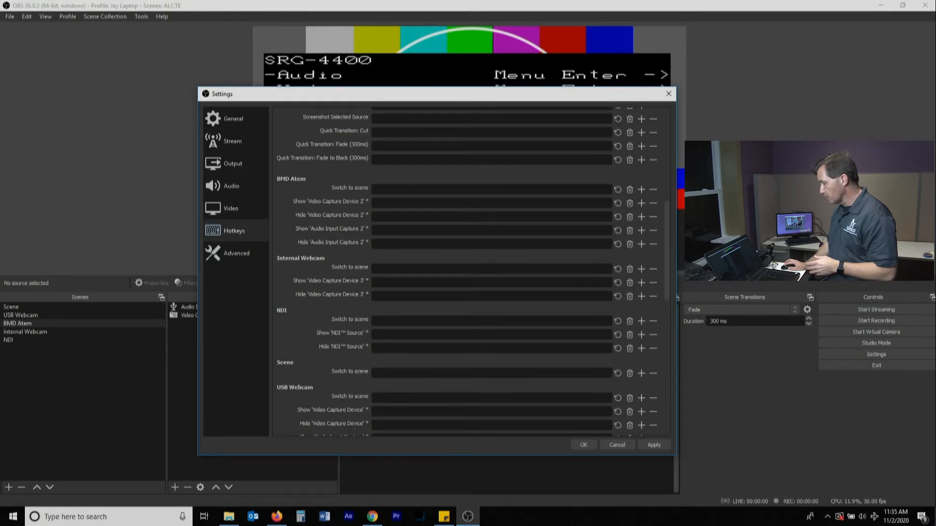
pyautogui.scroll(-1, 473, 272)
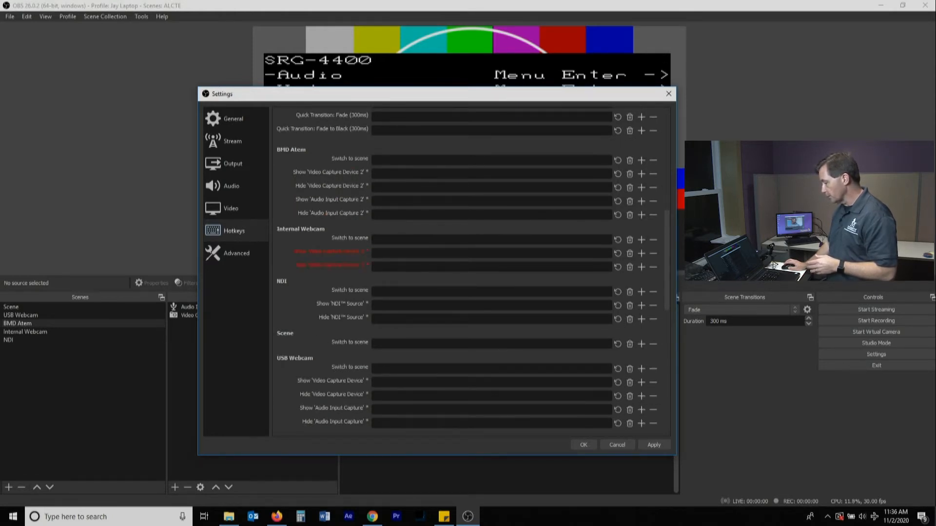
pyautogui.scroll(-2, 470, 272)
pyautogui.scroll(-8, 470, 272)
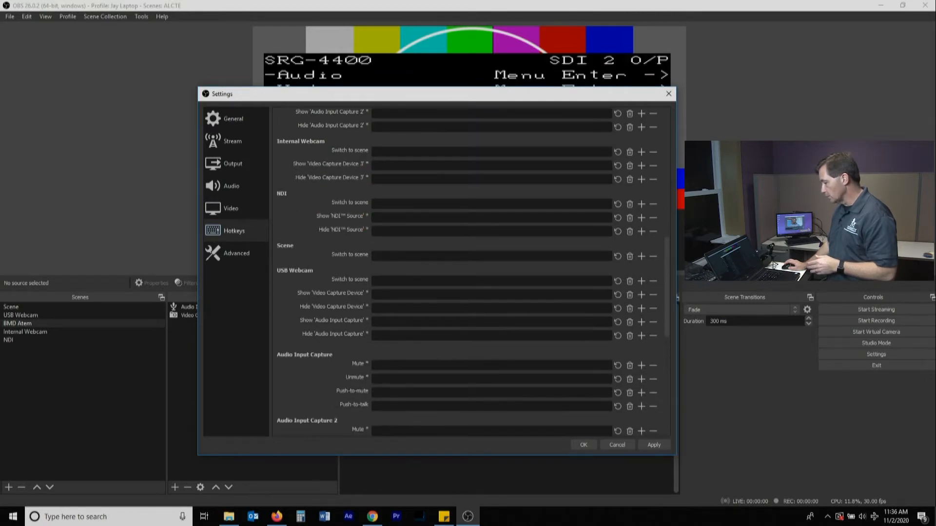
pyautogui.scroll(-4, 471, 272)
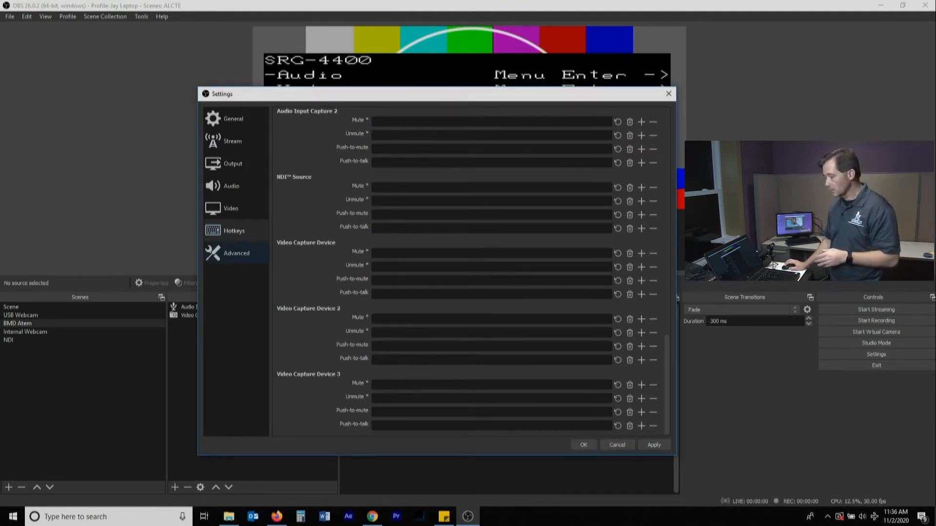
# - Review the advanced settings for video, recording, stream delay, automatic reconnection and network
pyautogui.click(237, 253)
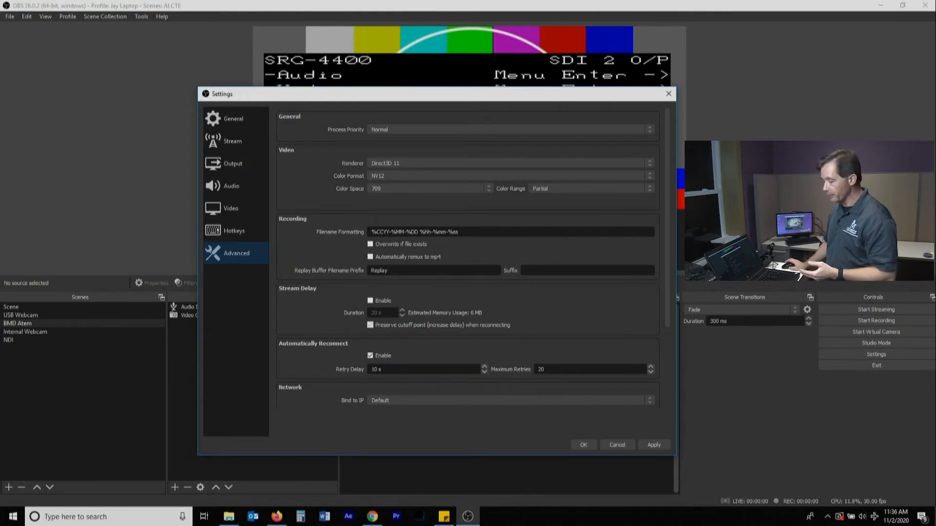
pyautogui.scroll(-1, 468, 259)
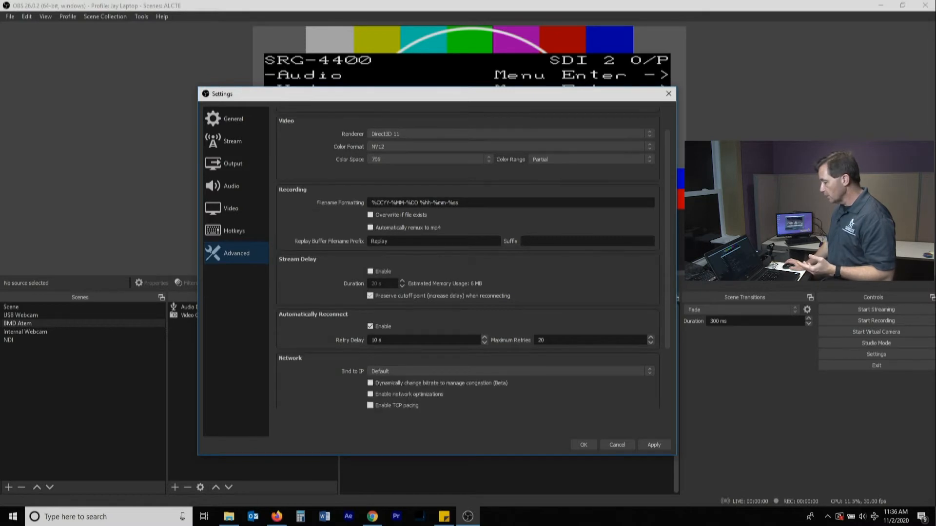
pyautogui.scroll(-3, 468, 258)
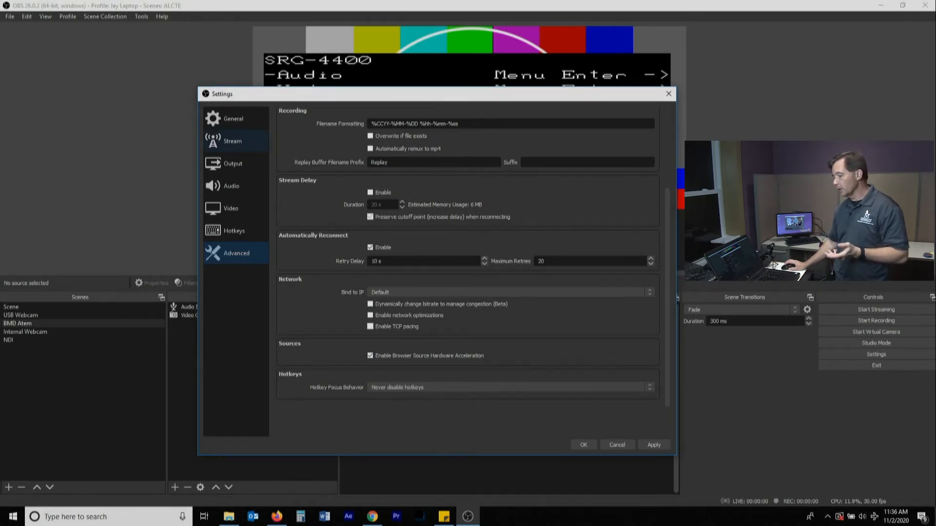
# - Change the streaming service to YouTube / YouTube Gaming
pyautogui.click(233, 141)
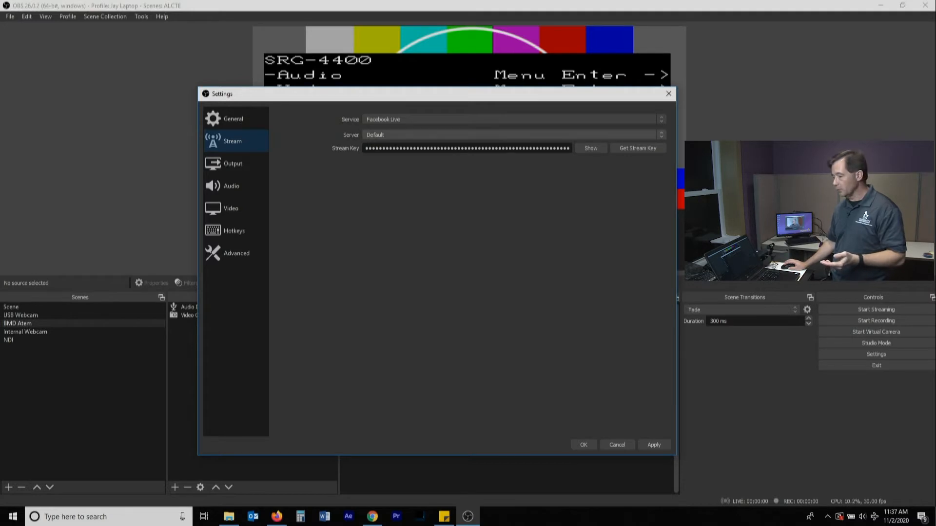
pyautogui.click(510, 119)
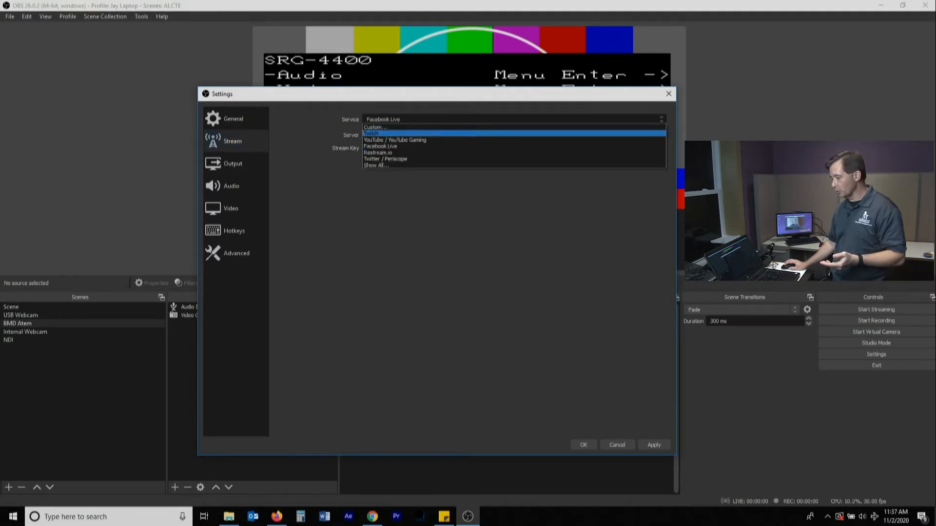
pyautogui.click(509, 140)
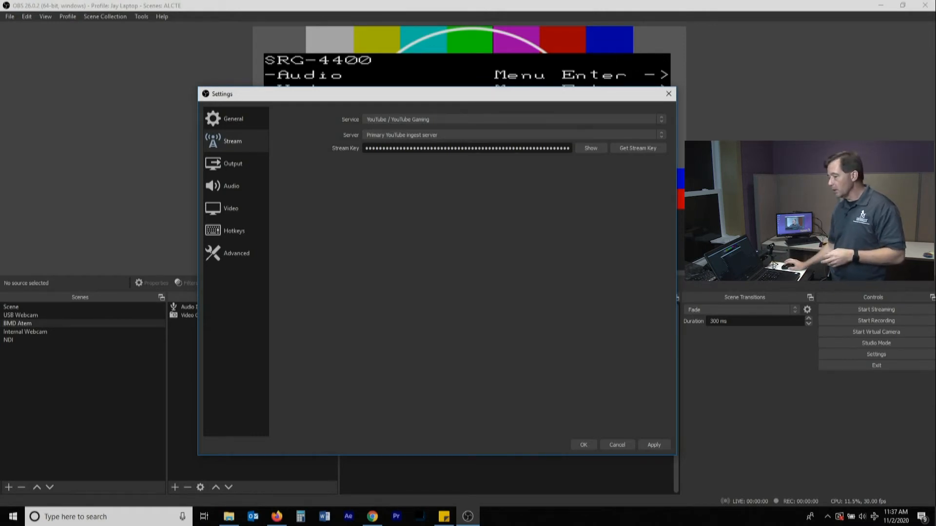
# - Check the advanced streaming output settings and set the output mode to Simple
pyautogui.click(233, 163)
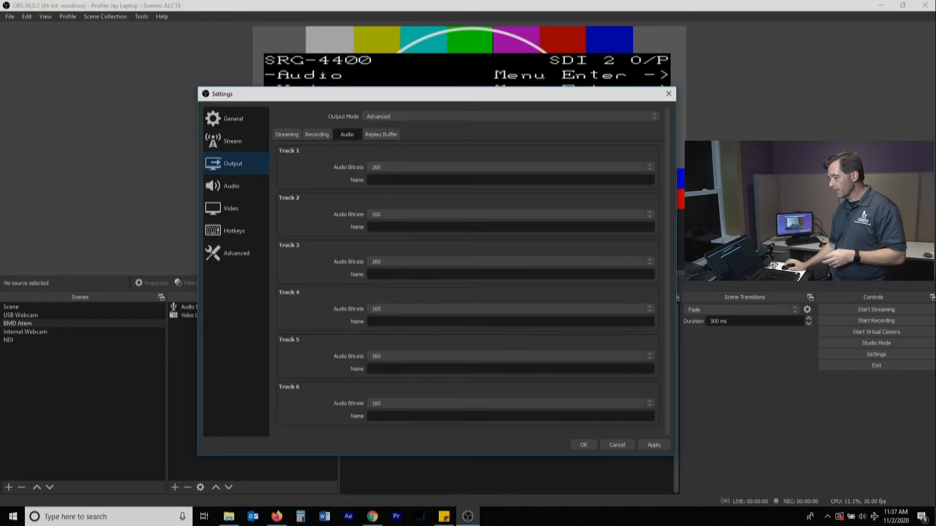
pyautogui.click(286, 135)
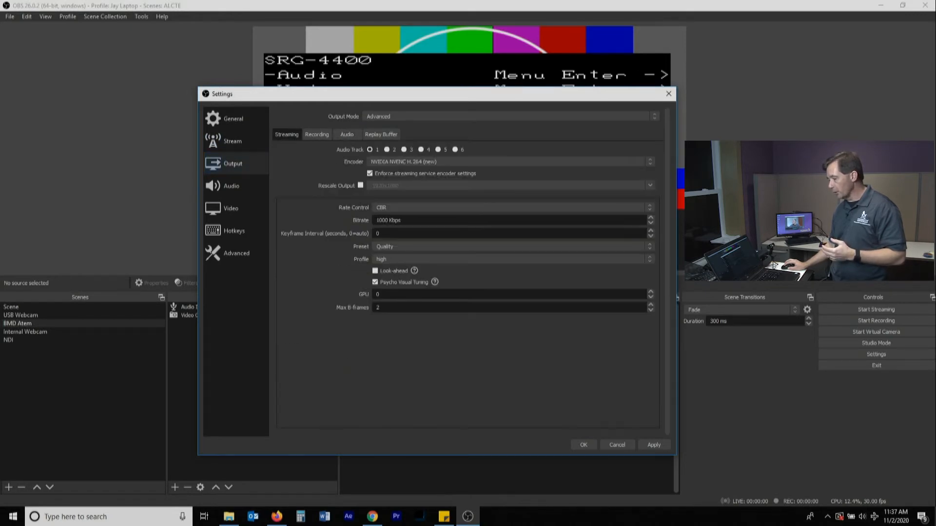
pyautogui.click(507, 117)
pyautogui.click(507, 124)
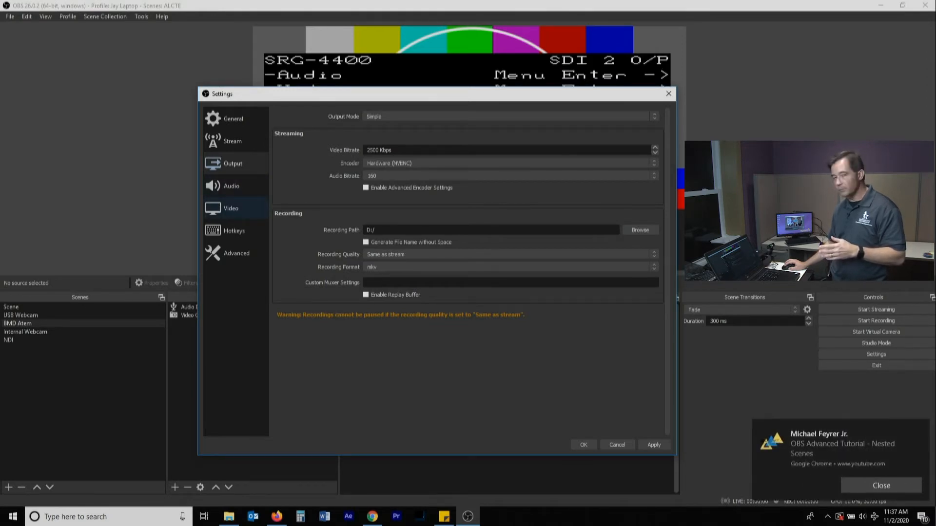
# - Check the canvas and output resolutions in the video settings and dismiss the browser notification
pyautogui.click(231, 208)
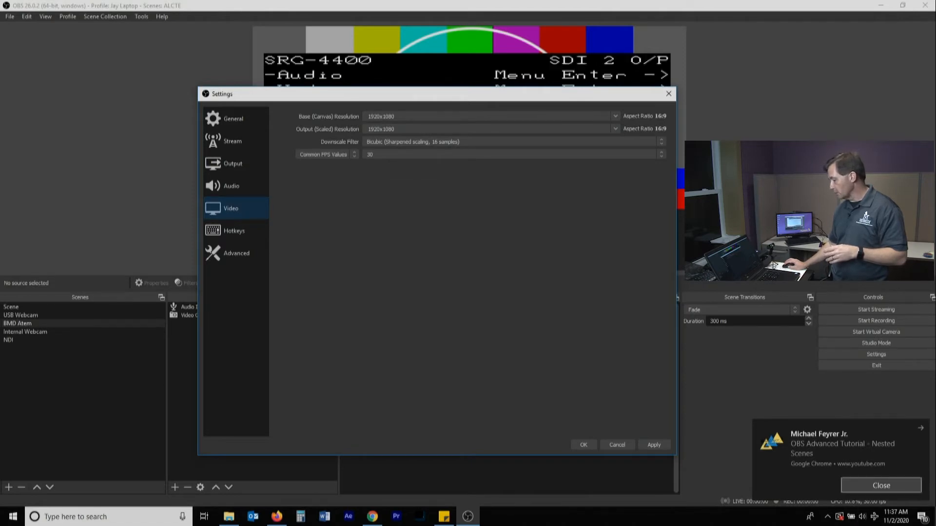
pyautogui.click(920, 429)
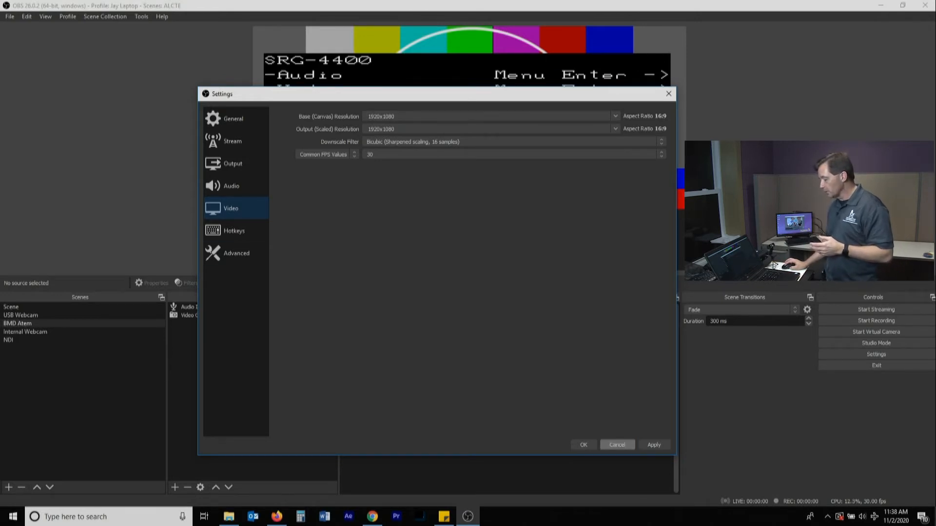
# - Apply the changed settings and close the settings window
pyautogui.click(654, 445)
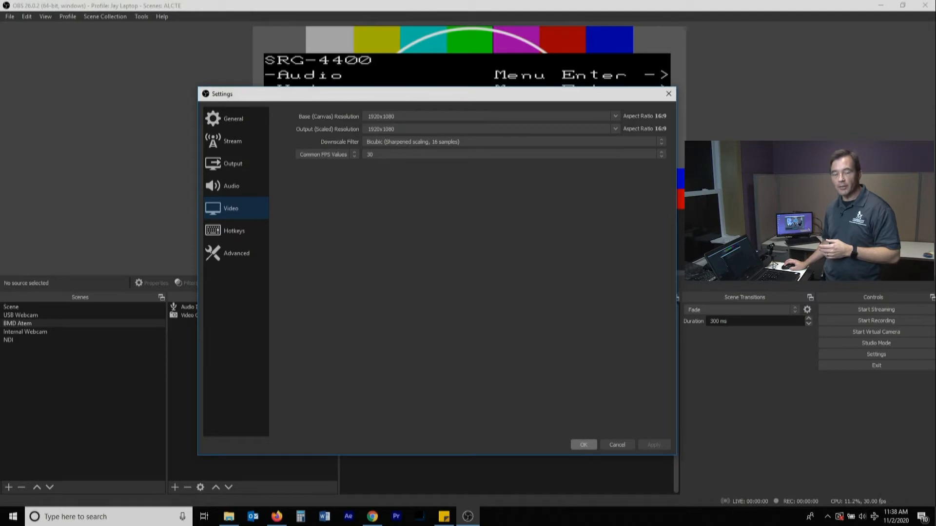
pyautogui.click(583, 444)
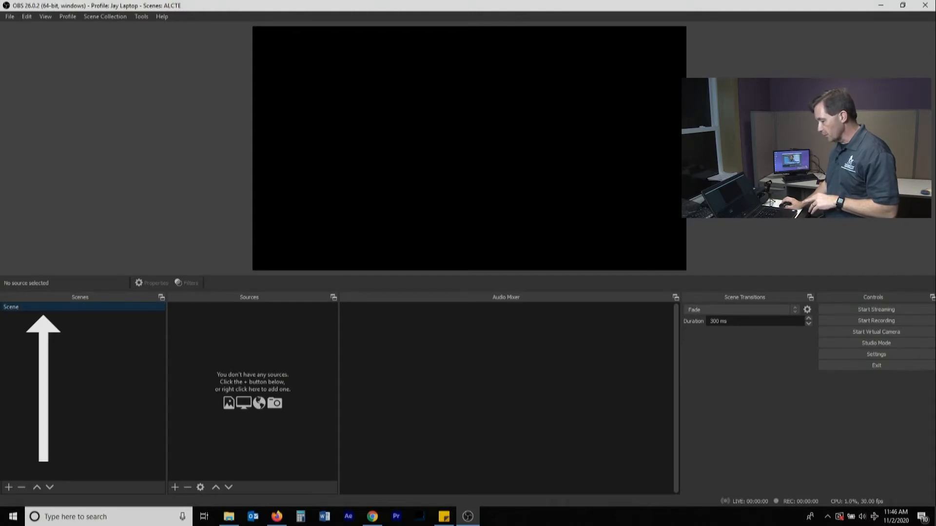
# - Add a new Video Capture Device source to the scene, using the UVC Camera with its device default resolution
pyautogui.rightClick(238, 347)
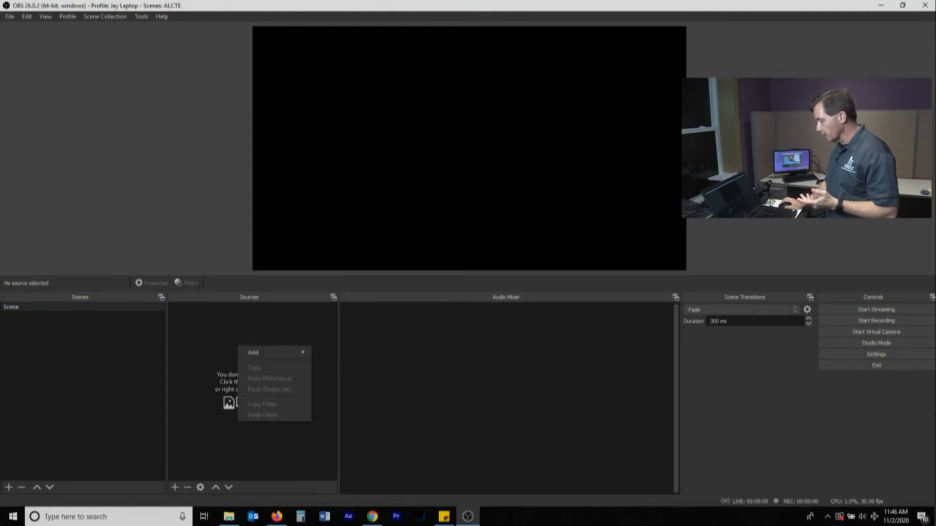
pyautogui.press('Escape')
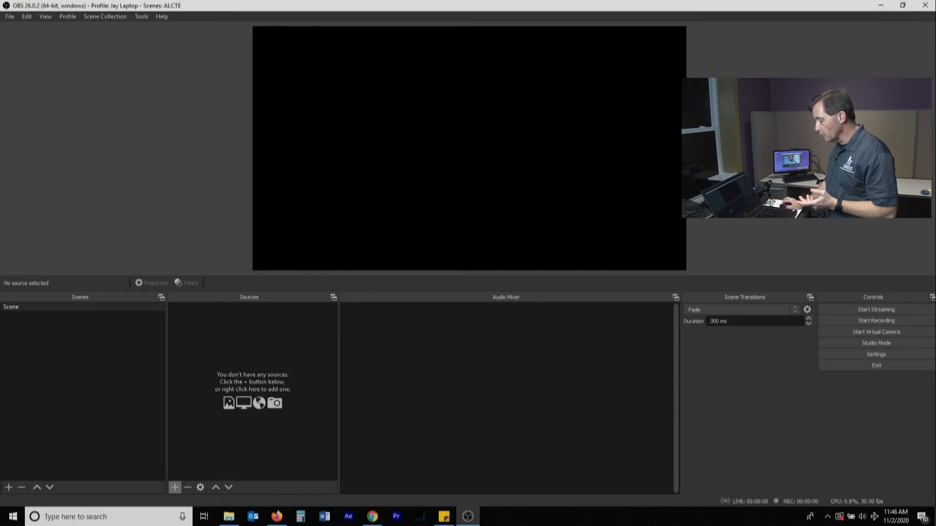
pyautogui.click(174, 488)
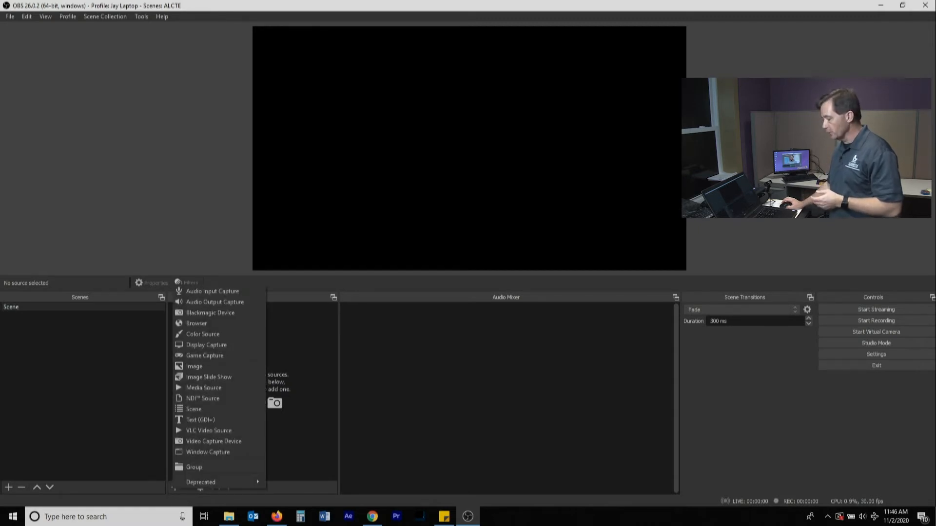
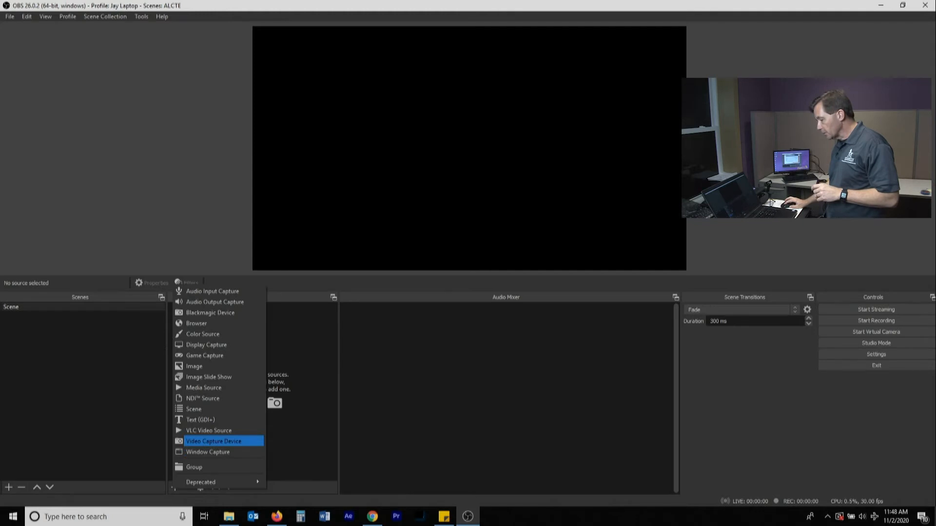
pyautogui.press('Return')
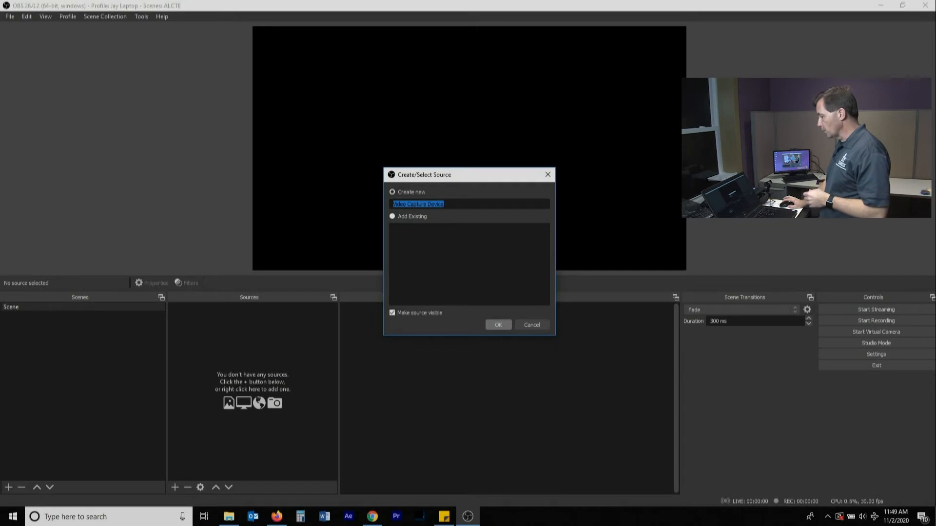
pyautogui.click(498, 325)
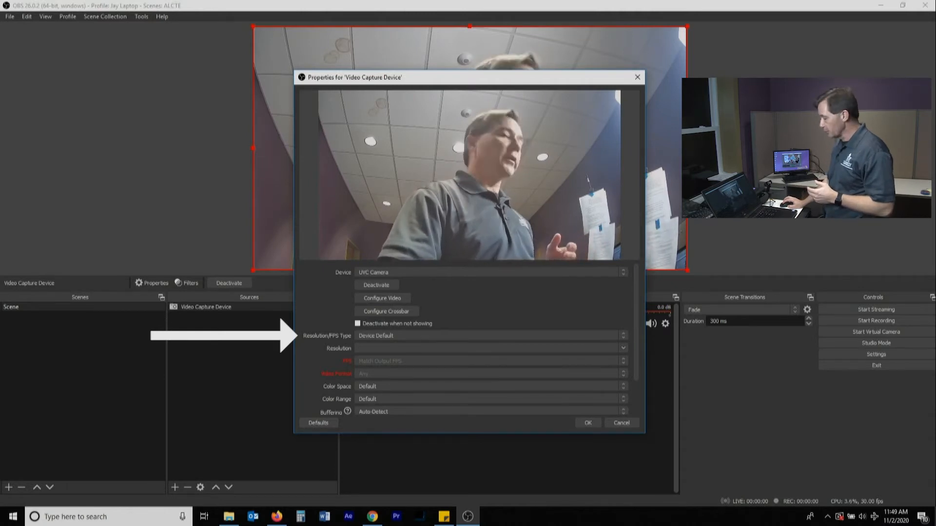
pyautogui.click(588, 423)
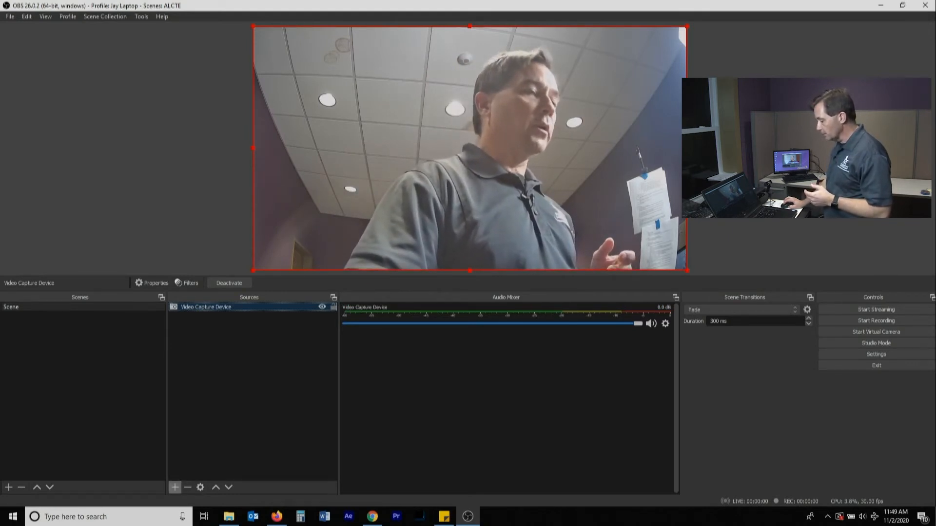
# - Add a new Audio Input Capture source using the device Capture Input terminal (AC Interface)
pyautogui.click(174, 488)
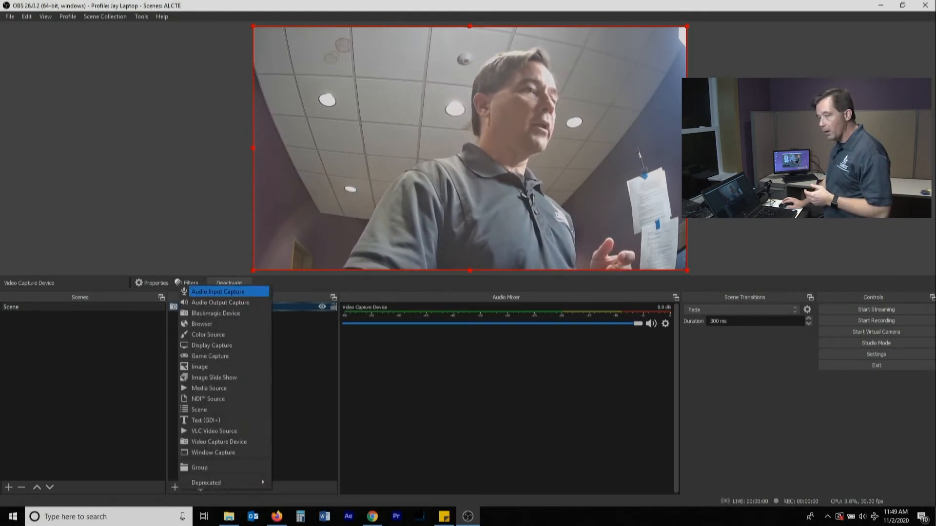
pyautogui.click(218, 291)
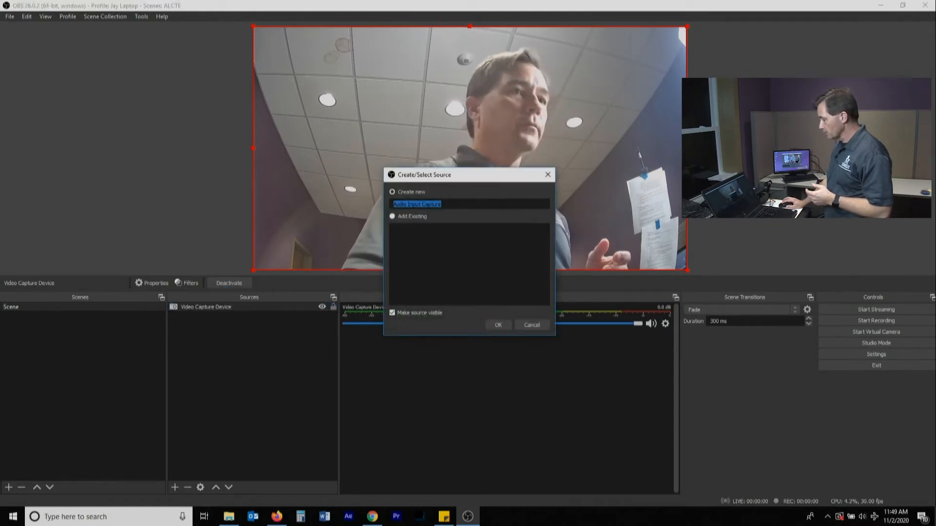
pyautogui.click(499, 324)
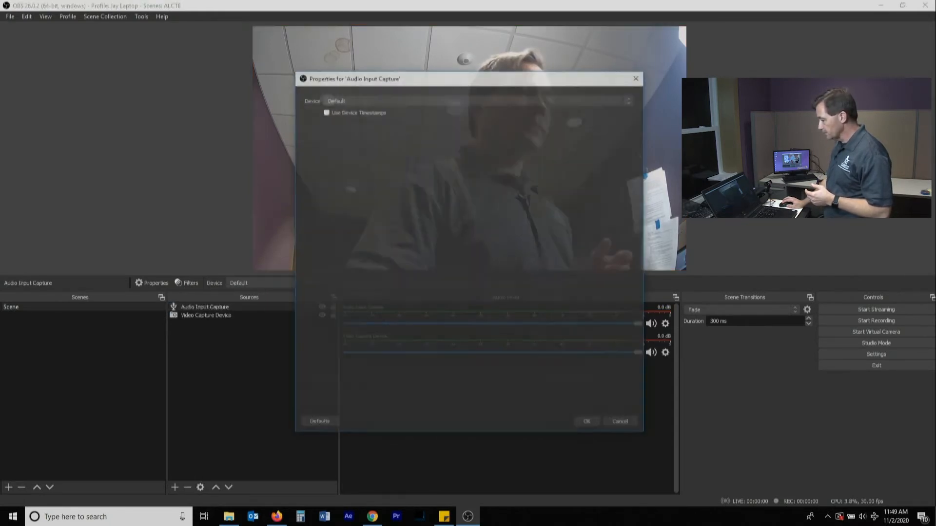
pyautogui.click(478, 100)
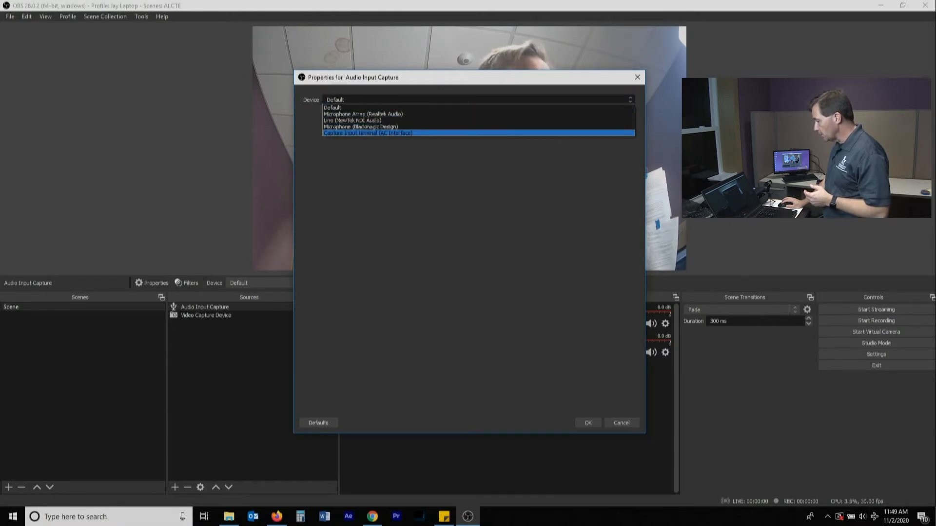
pyautogui.click(368, 133)
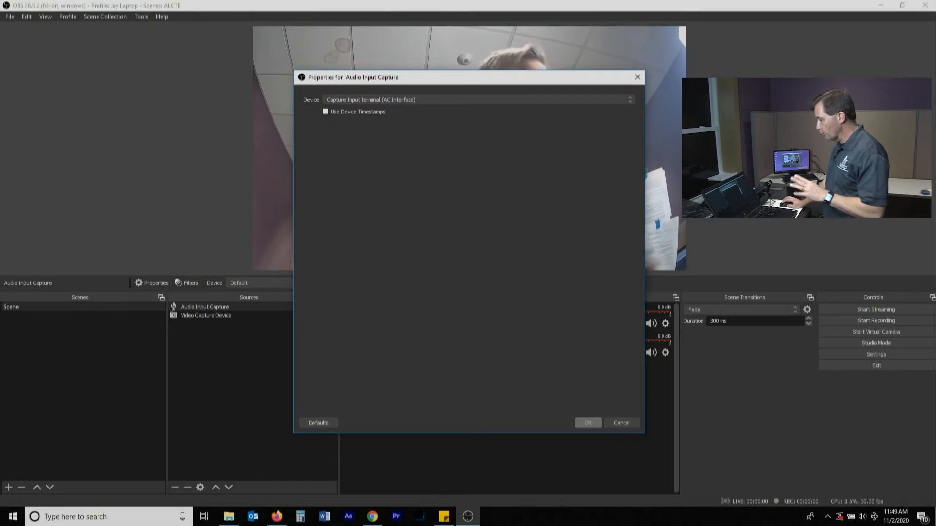
pyautogui.click(588, 423)
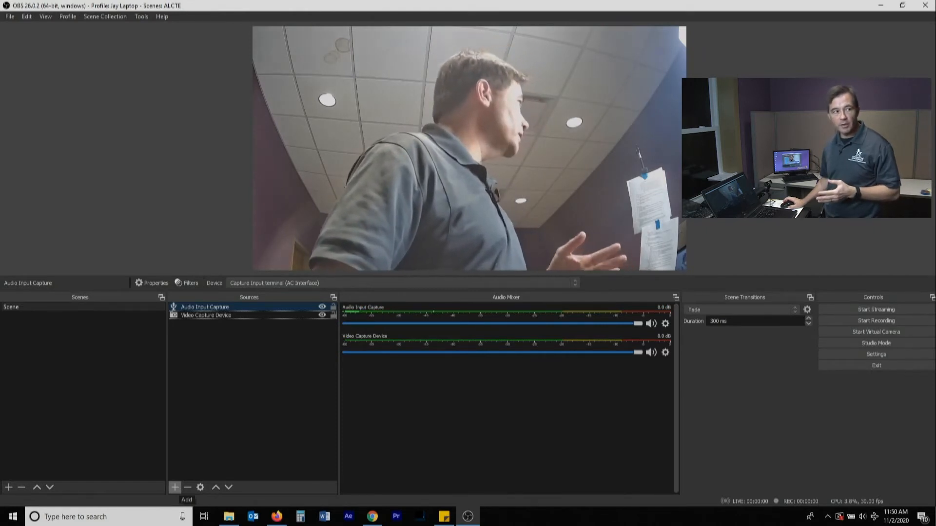
# - Add a second video capture source, Video Capture Device 2, using the Integrated Webcam and enlarge it to fill the canvas
pyautogui.click(174, 487)
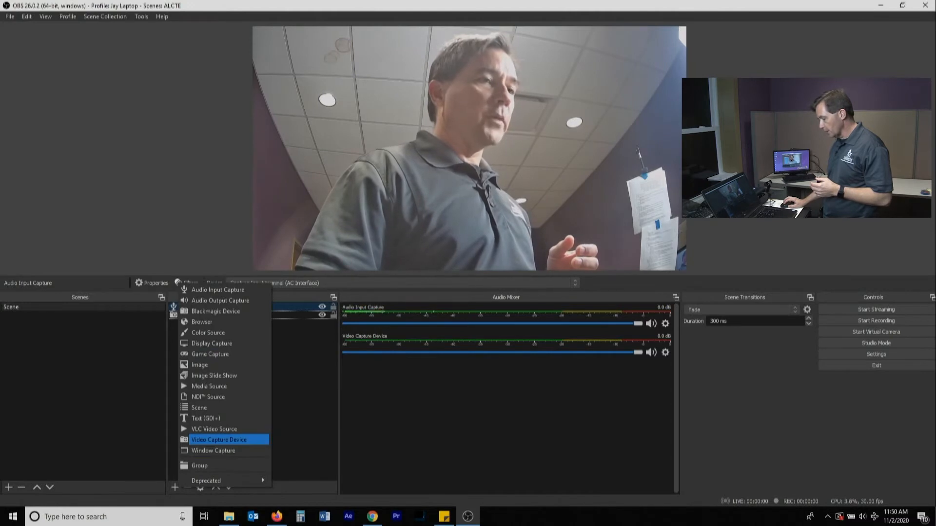
pyautogui.click(219, 440)
pyautogui.click(498, 325)
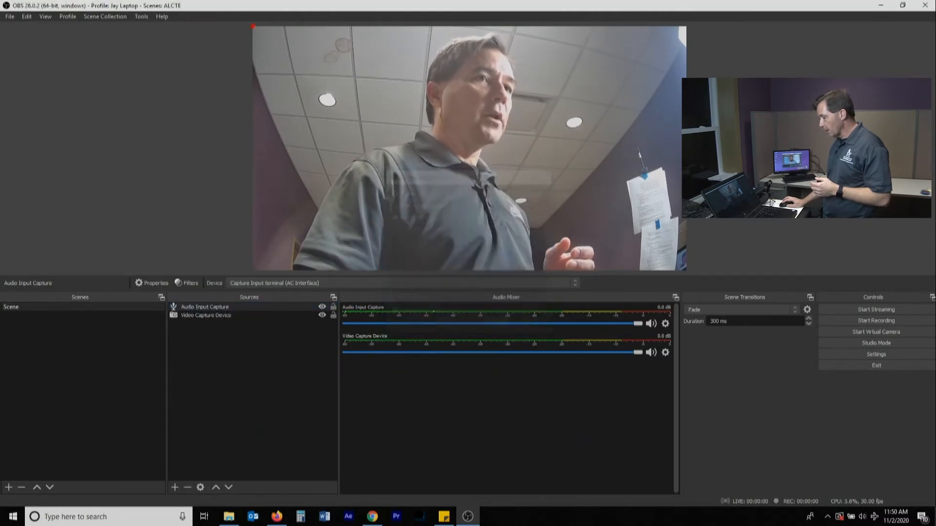
pyautogui.click(492, 273)
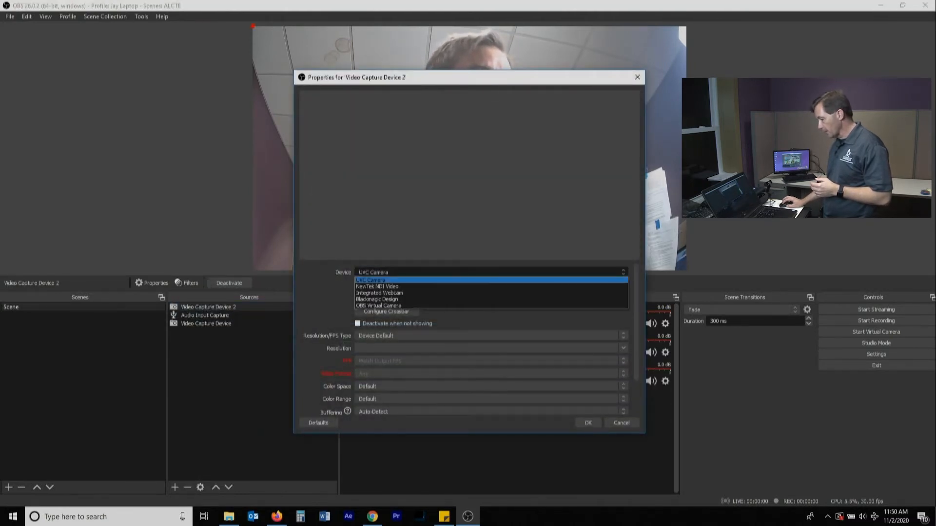
pyautogui.click(379, 293)
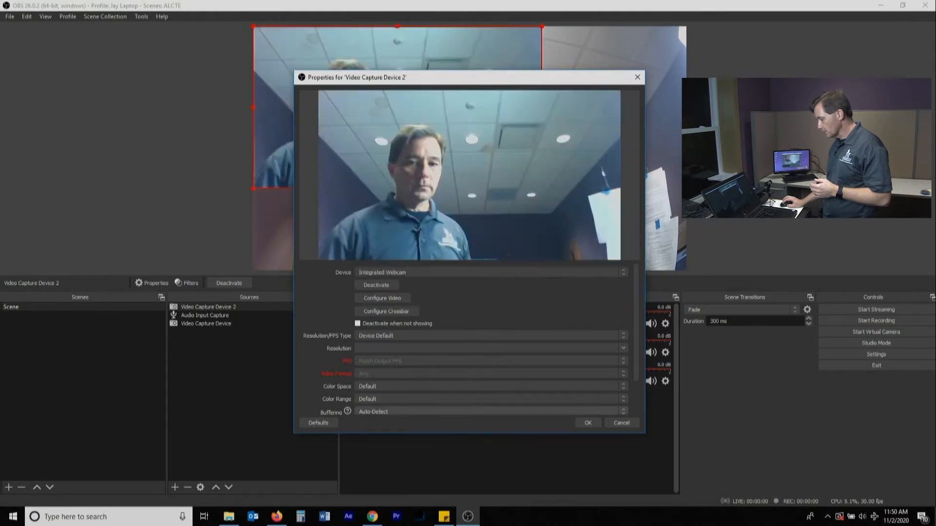
pyautogui.click(588, 423)
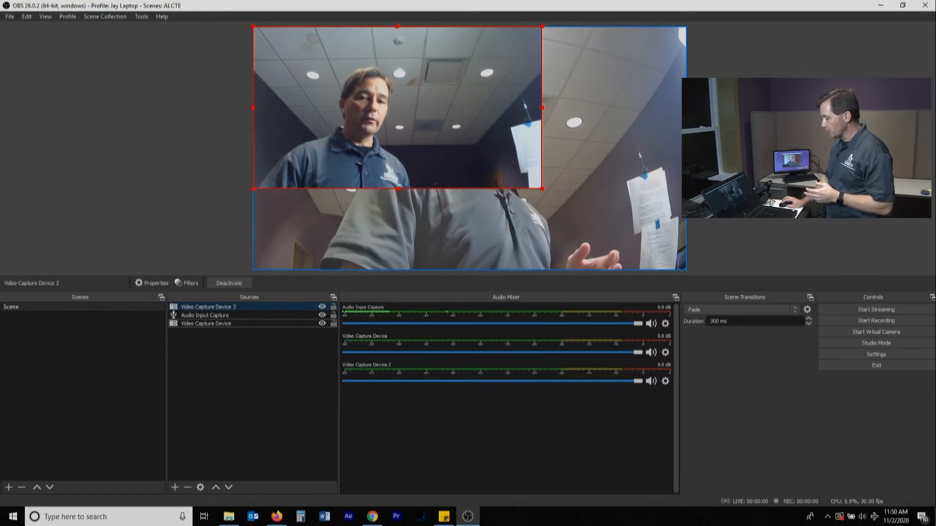
pyautogui.moveTo(542, 189); pyautogui.dragTo(688, 270)
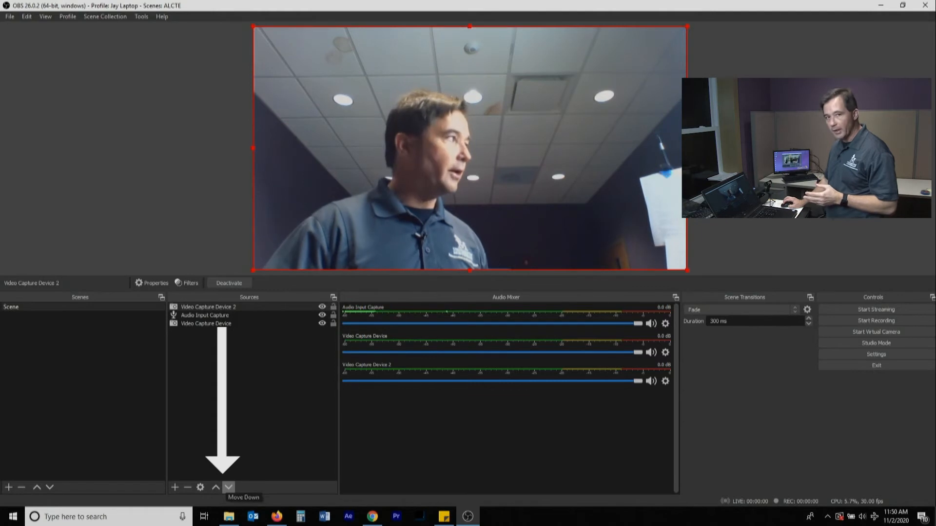
# - Reorder the sources so that Video Capture Device 2 sits at the end of the list, below Video Capture Device
pyautogui.click(229, 487)
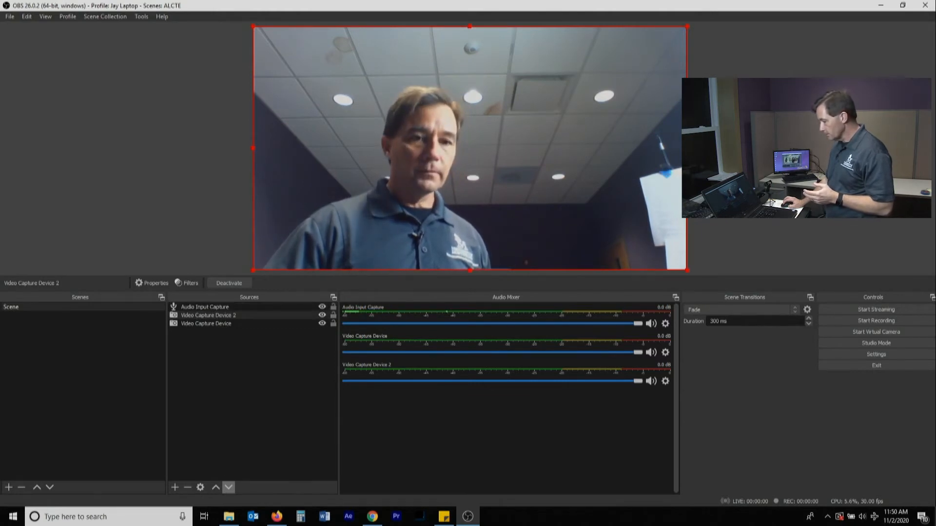
pyautogui.click(228, 487)
pyautogui.click(216, 488)
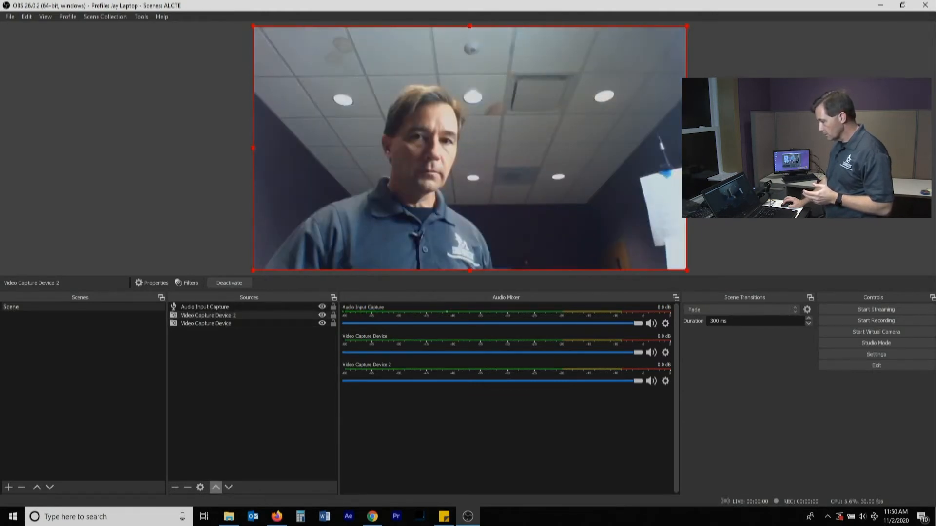
pyautogui.click(228, 487)
pyautogui.click(216, 487)
pyautogui.click(229, 487)
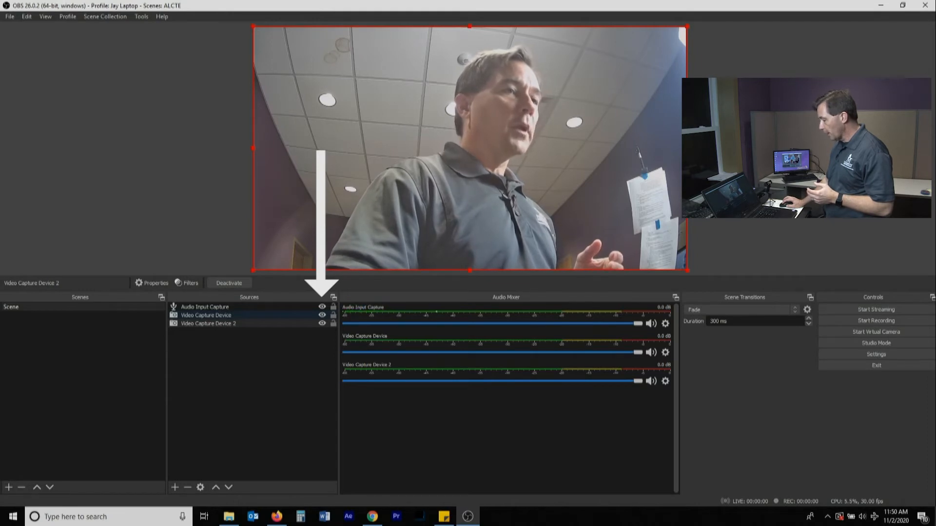
# - Hide the Video Capture Device source, select it and make it visible again
pyautogui.click(322, 315)
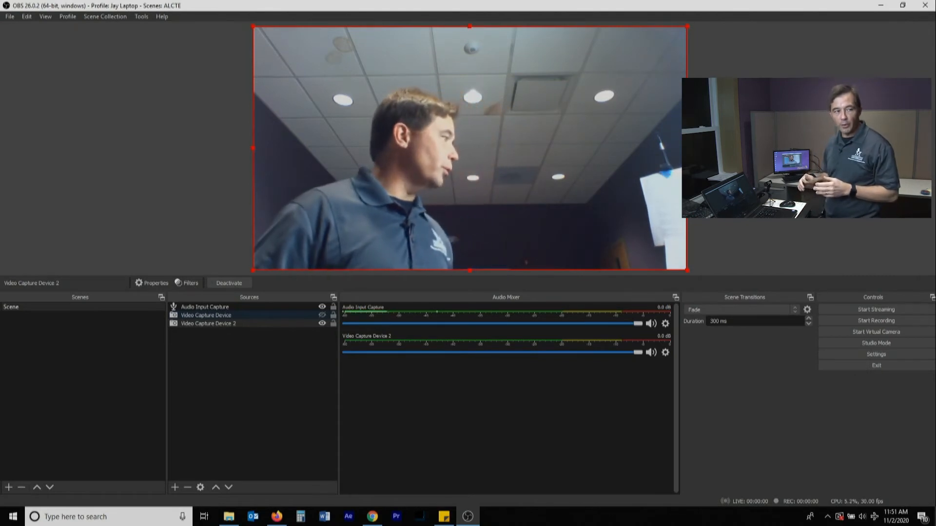
pyautogui.click(206, 316)
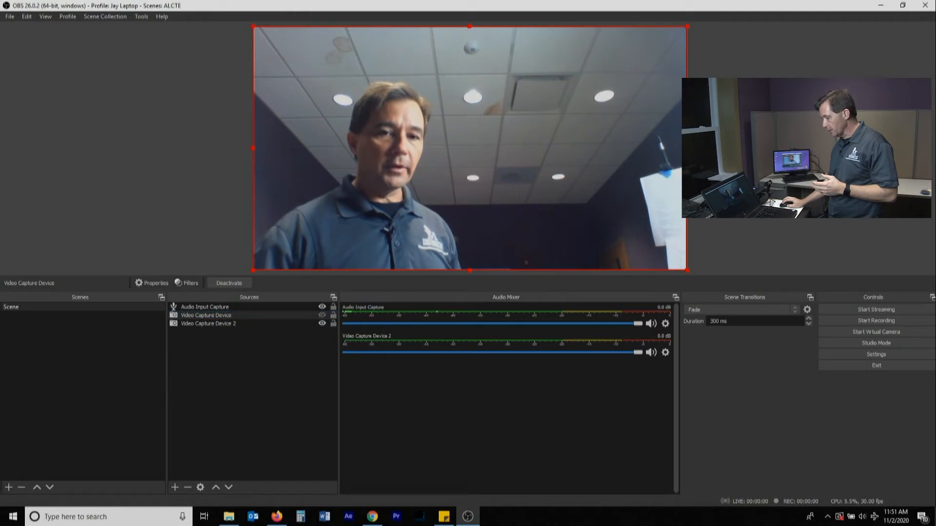
pyautogui.click(323, 315)
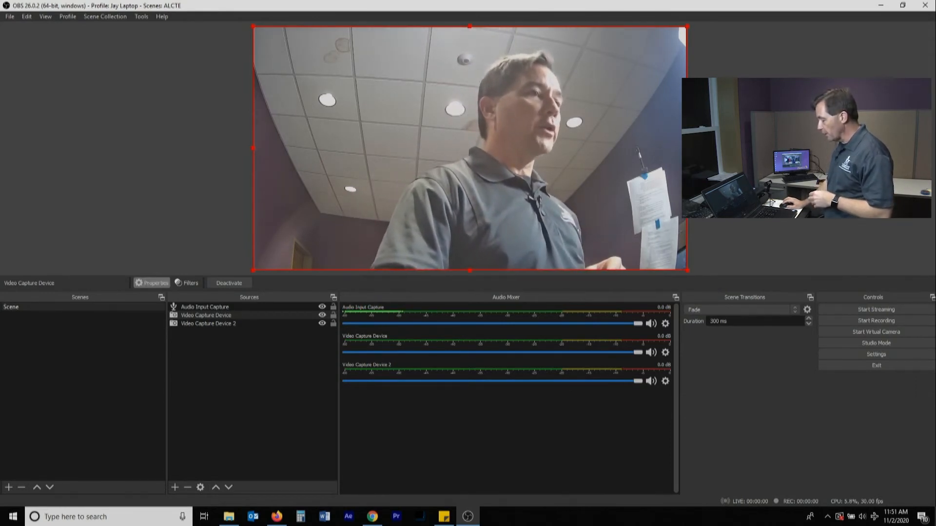
# - Review the properties of the Video Capture Device source without changing them
pyautogui.click(152, 283)
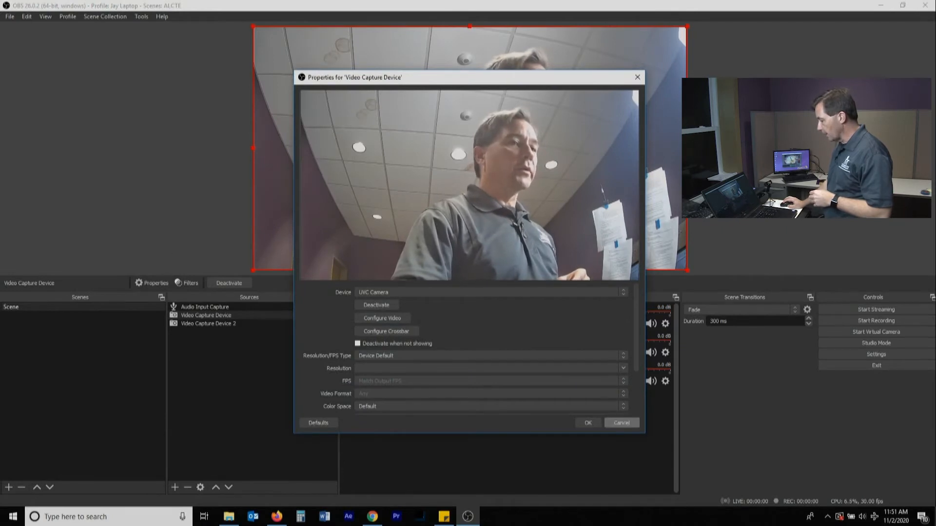
pyautogui.click(621, 423)
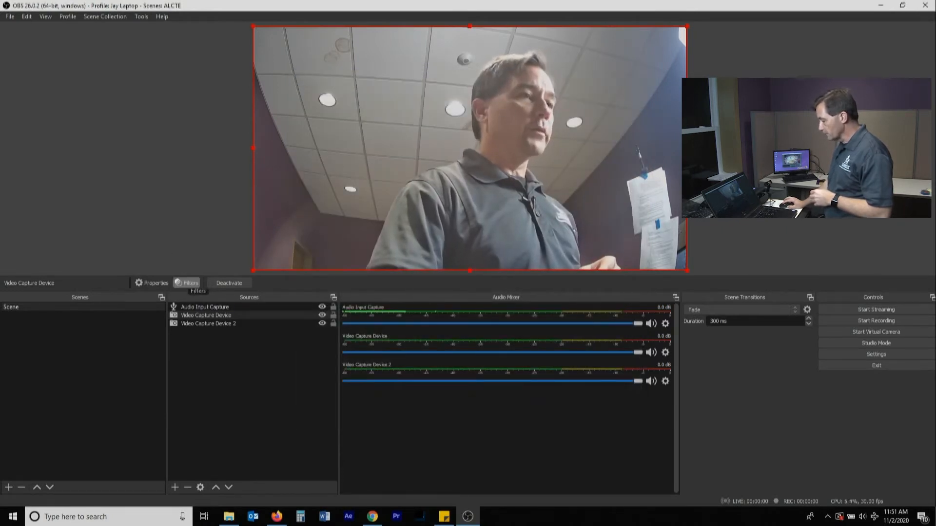
# - Add a Scaling/Aspect Ratio effect filter to the Video Capture Device source and set its resolution to 4:3
pyautogui.click(187, 284)
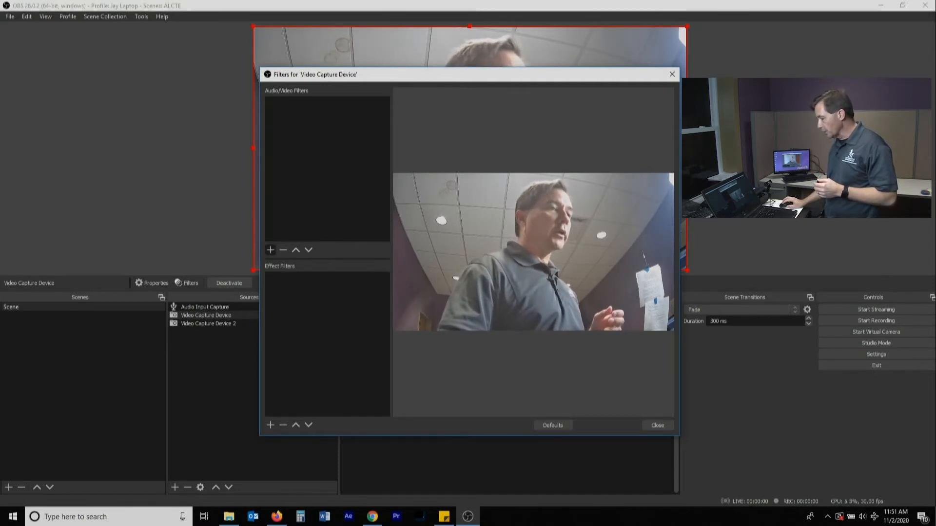
pyautogui.click(270, 250)
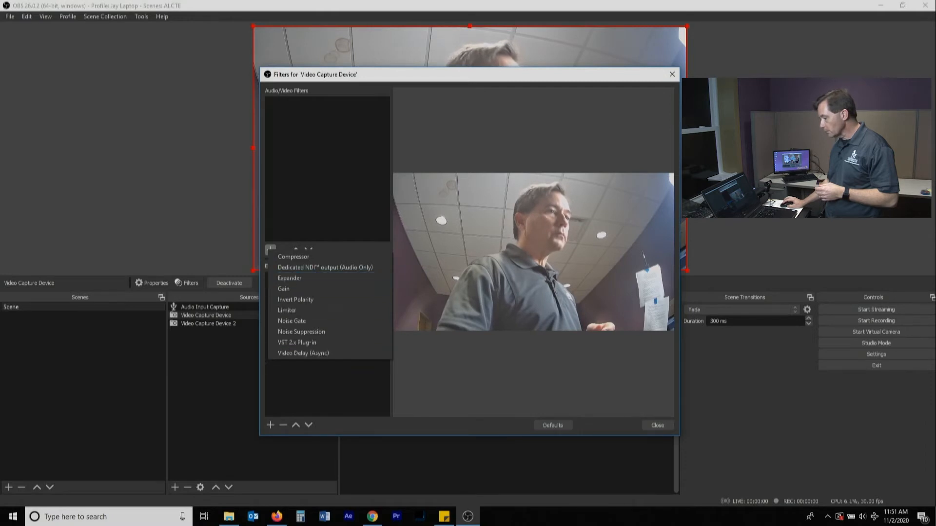
pyautogui.click(270, 425)
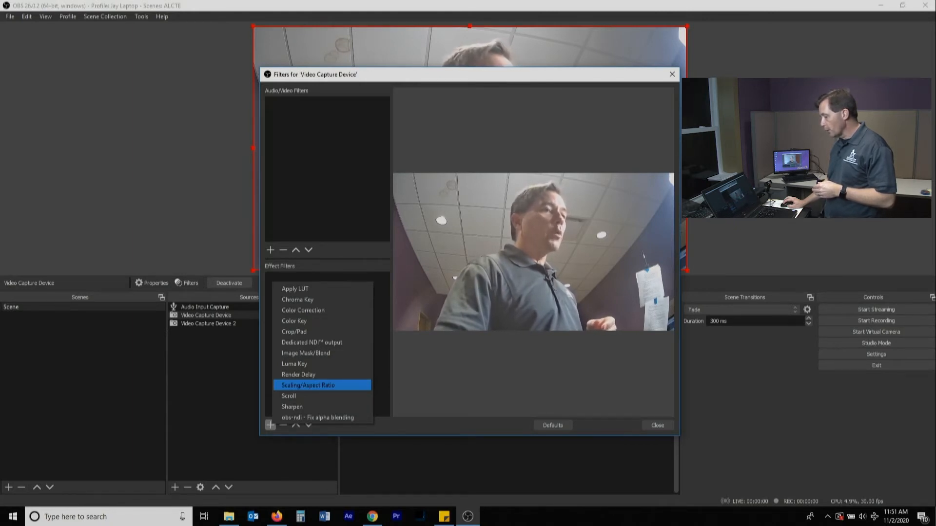
pyautogui.click(307, 385)
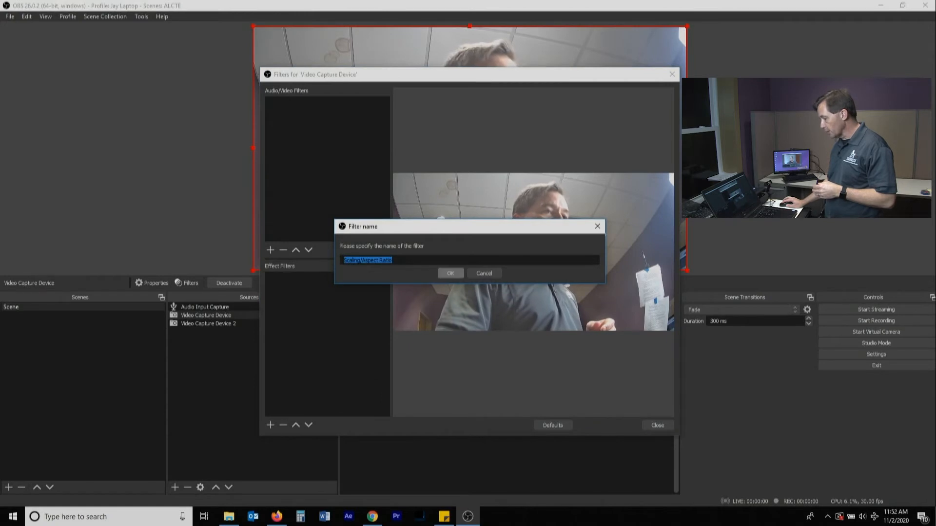
pyautogui.press('Return')
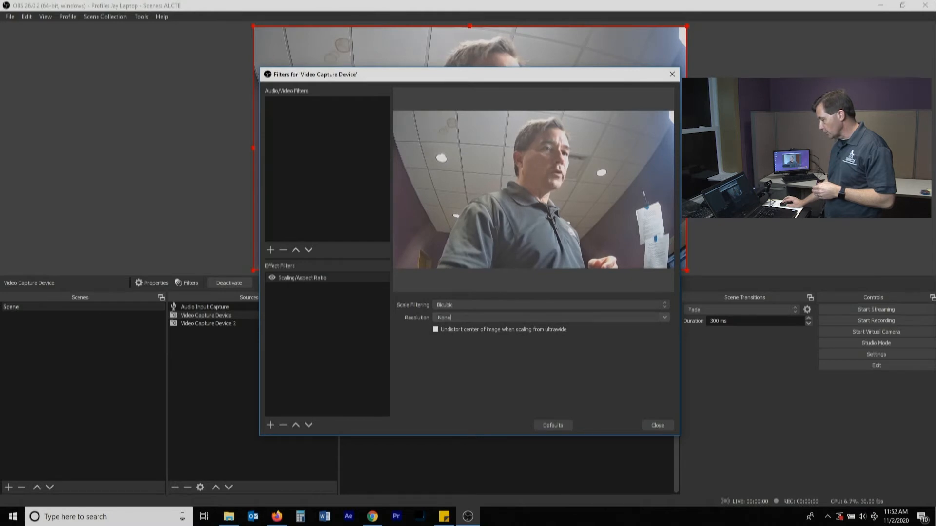
pyautogui.click(665, 318)
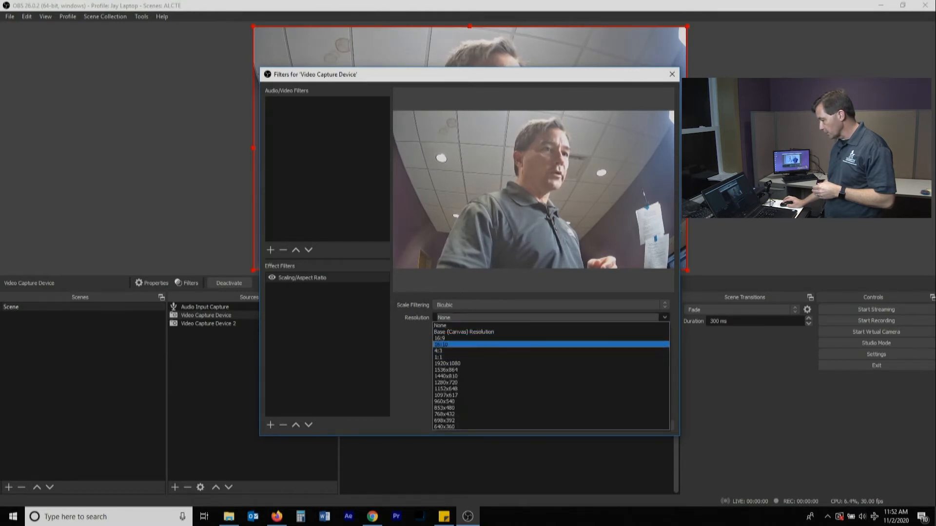
pyautogui.click(551, 351)
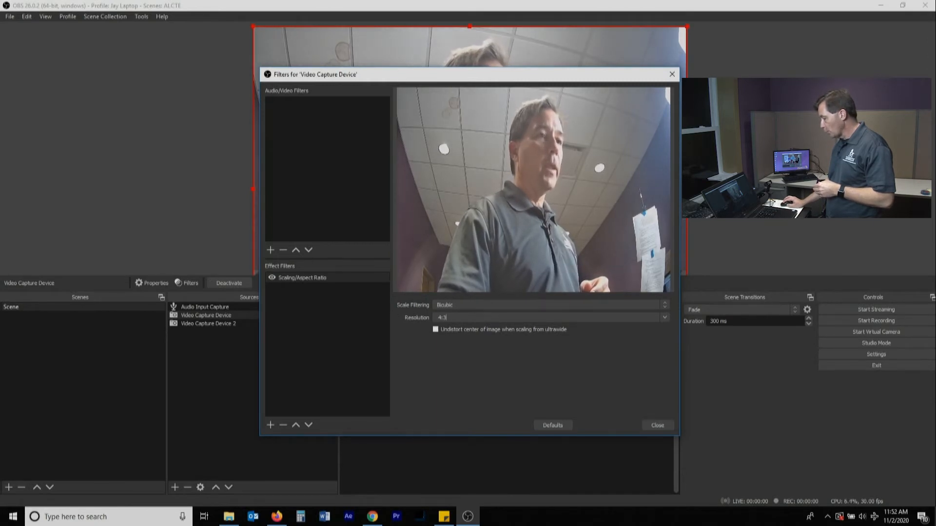
pyautogui.click(657, 426)
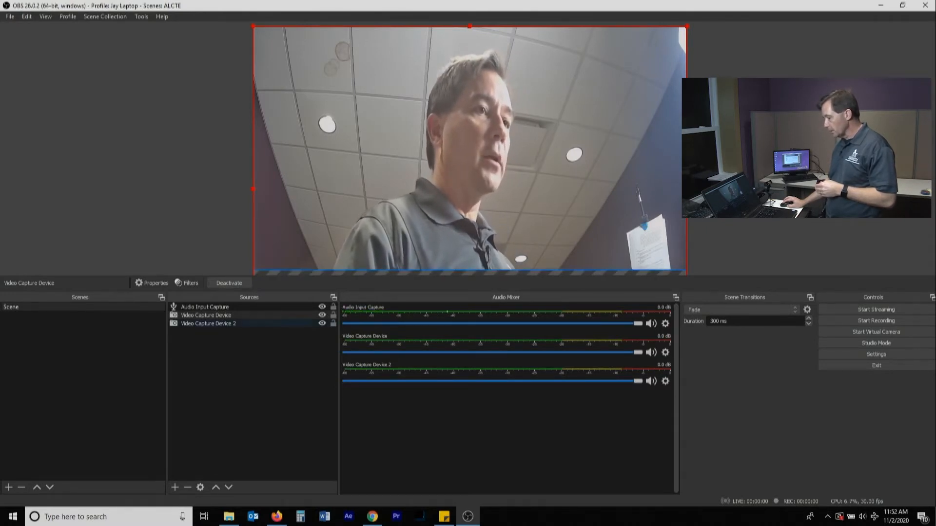
# - Hide the Video Capture Device source and add a new scene named BMD
pyautogui.click(322, 315)
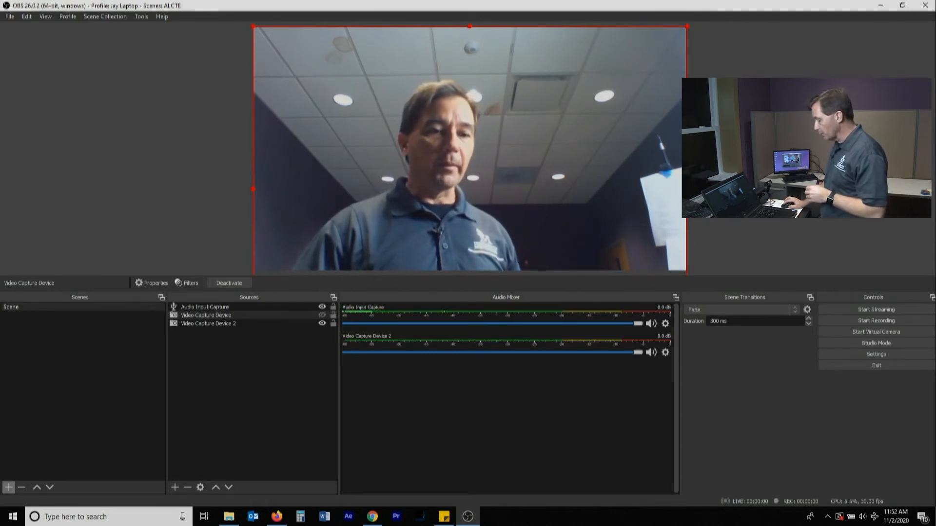
pyautogui.click(8, 487)
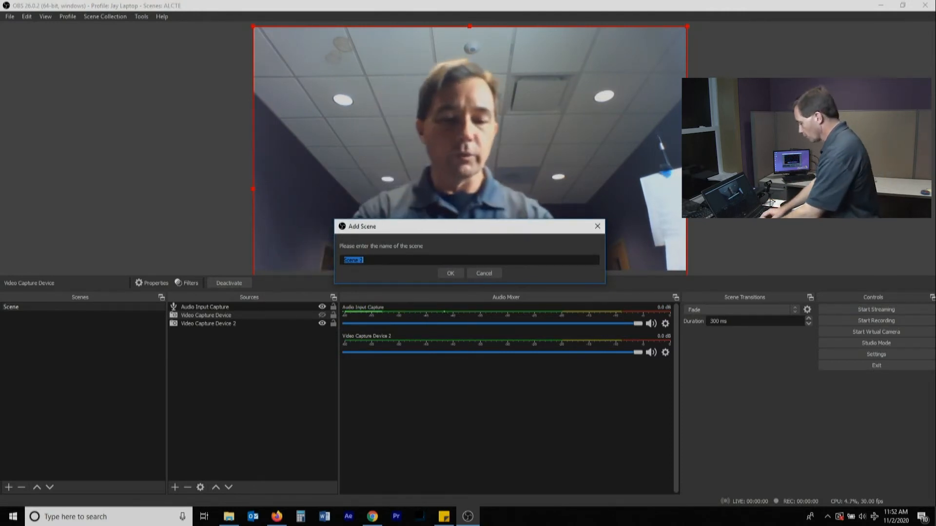
pyautogui.write('BMD')
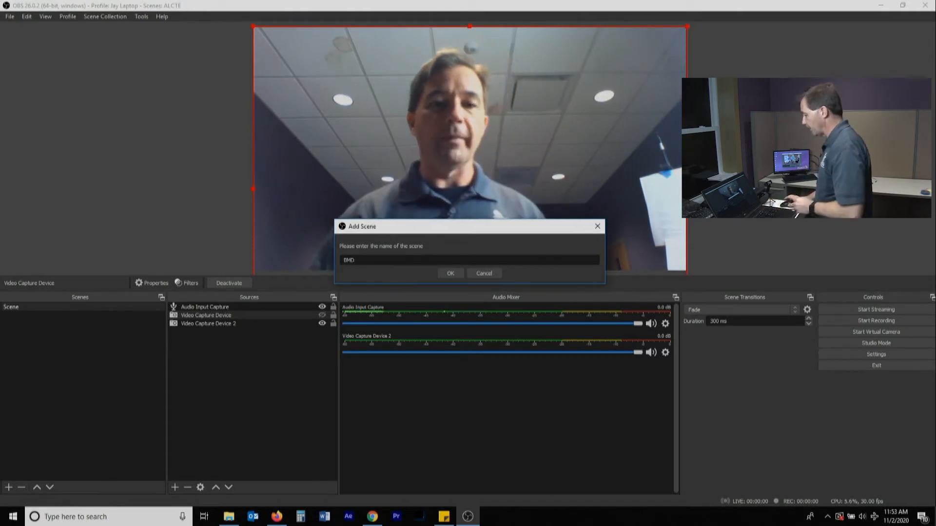
pyautogui.press('Return')
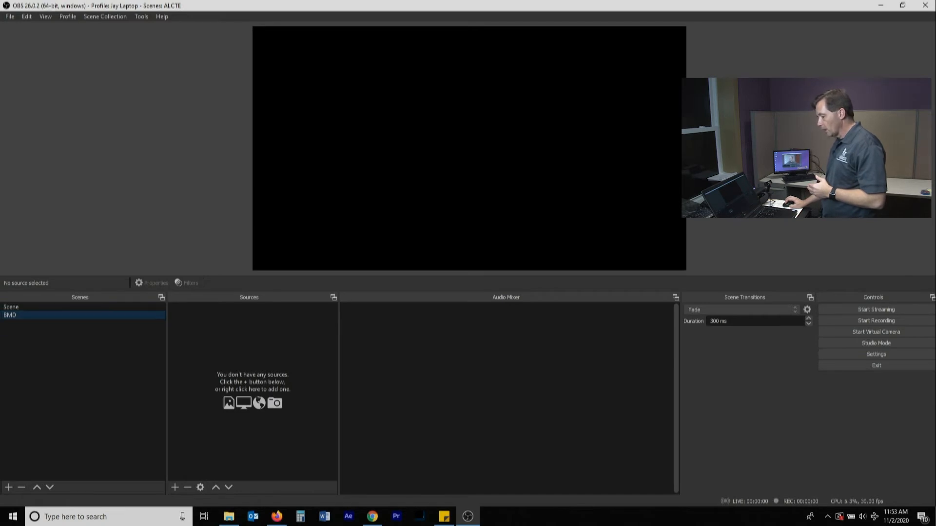
# - Add the existing Video Capture Device source to the BMD scene and remove it again
pyautogui.click(175, 487)
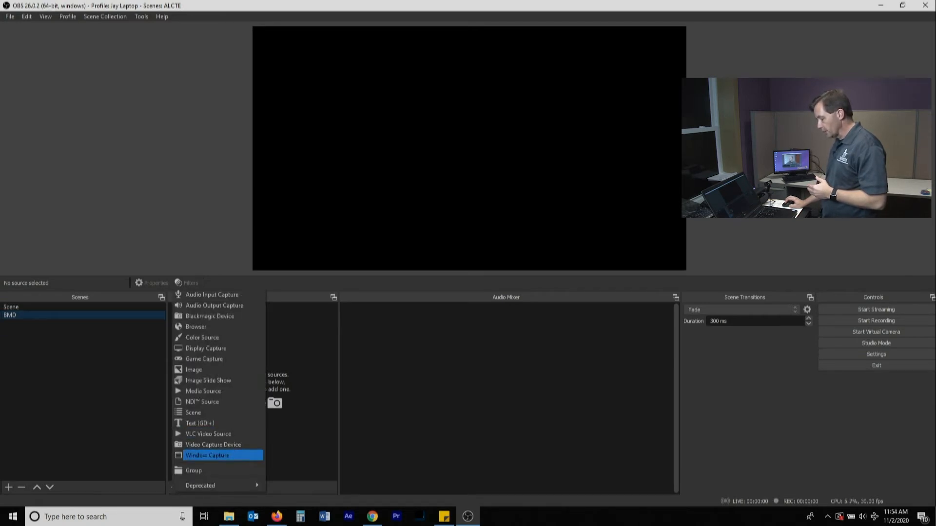
pyautogui.click(213, 445)
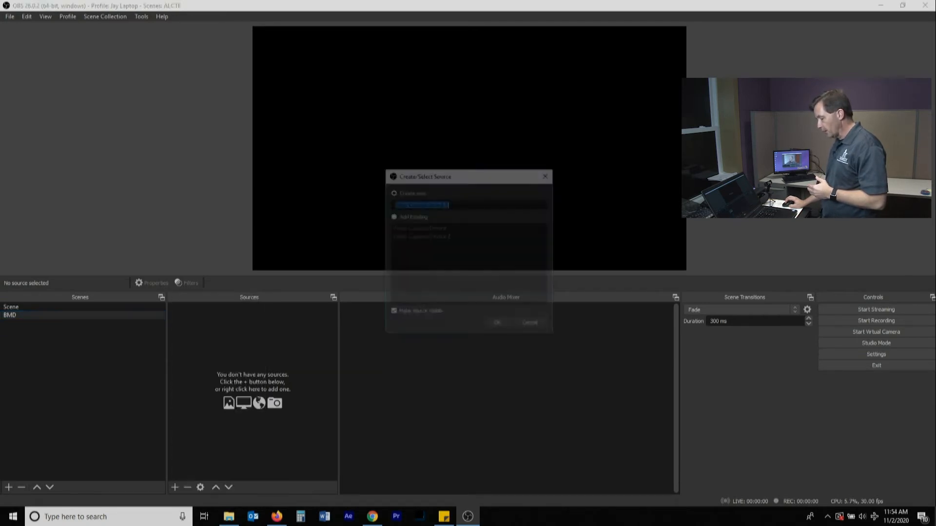
pyautogui.click(393, 217)
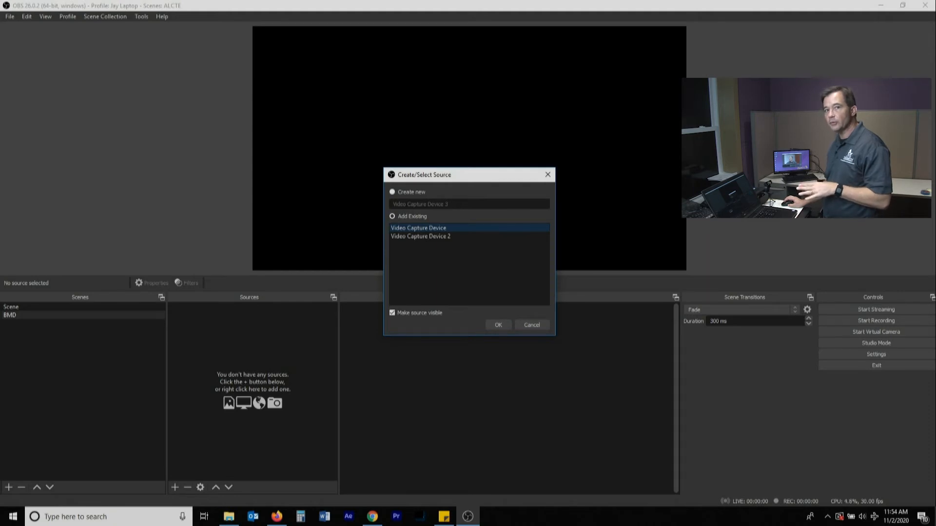
pyautogui.click(498, 324)
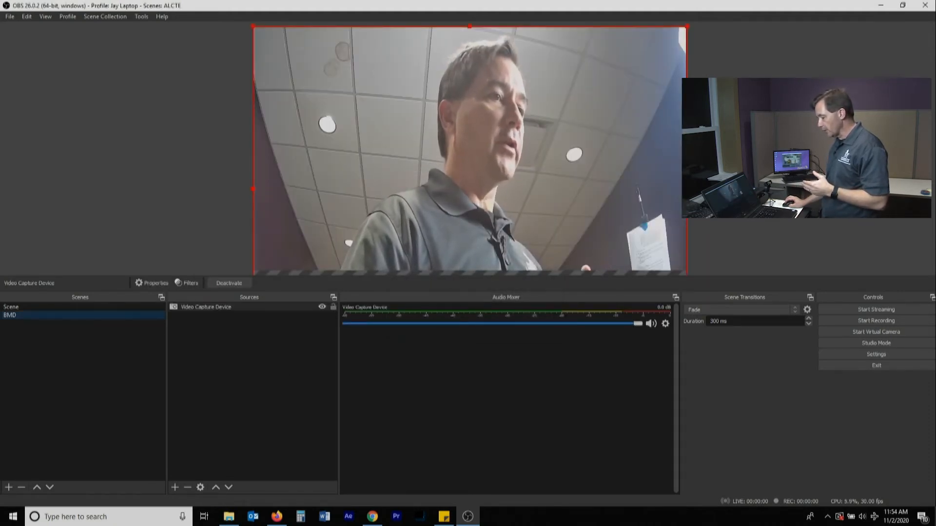
pyautogui.click(188, 487)
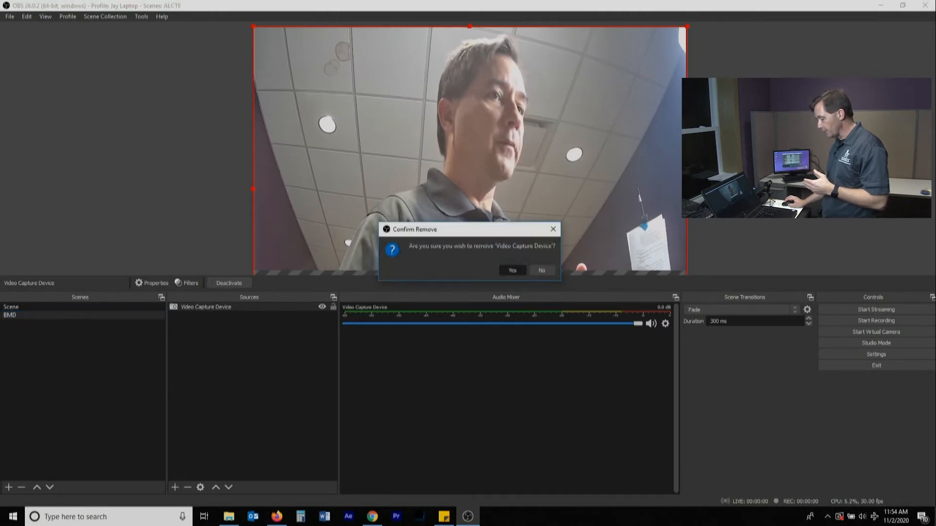
pyautogui.click(512, 270)
# - Create a new video capture device source in the BMD scene using the Blackmagic Design device
pyautogui.click(175, 488)
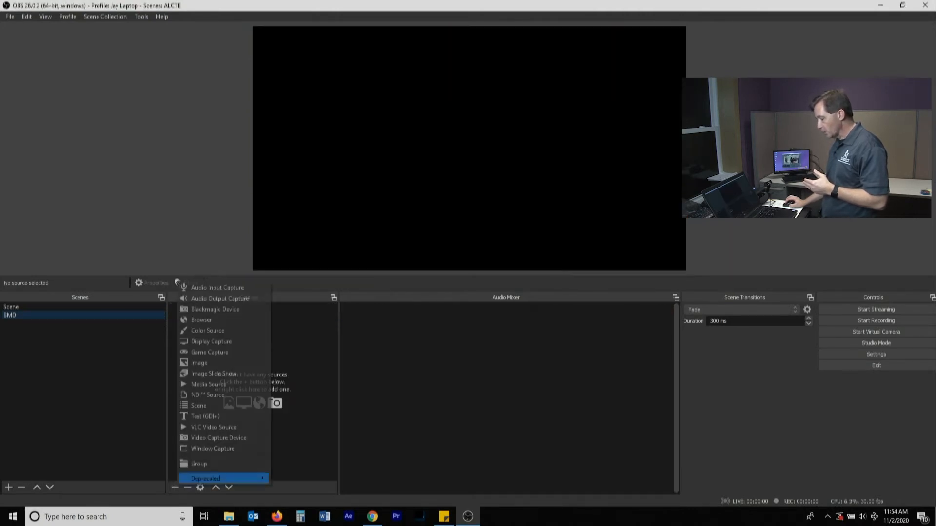
pyautogui.click(219, 437)
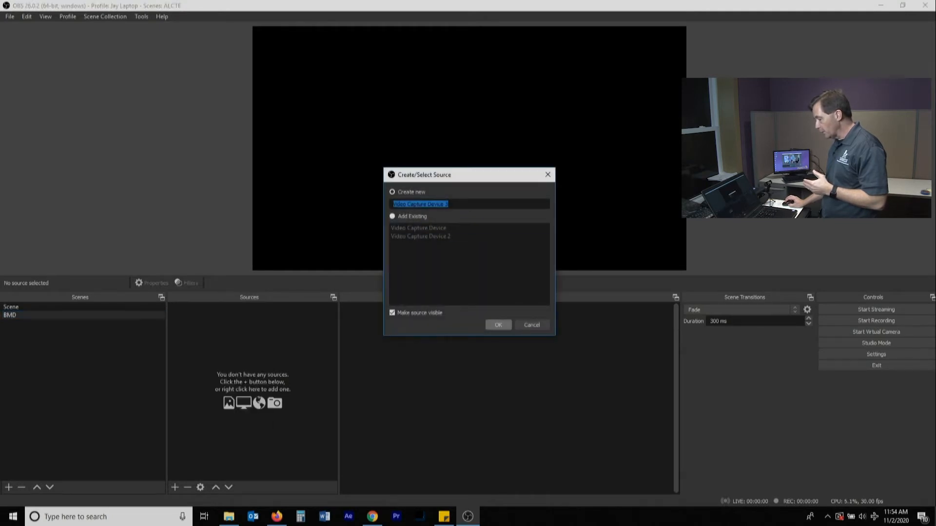
pyautogui.click(499, 325)
pyautogui.click(575, 273)
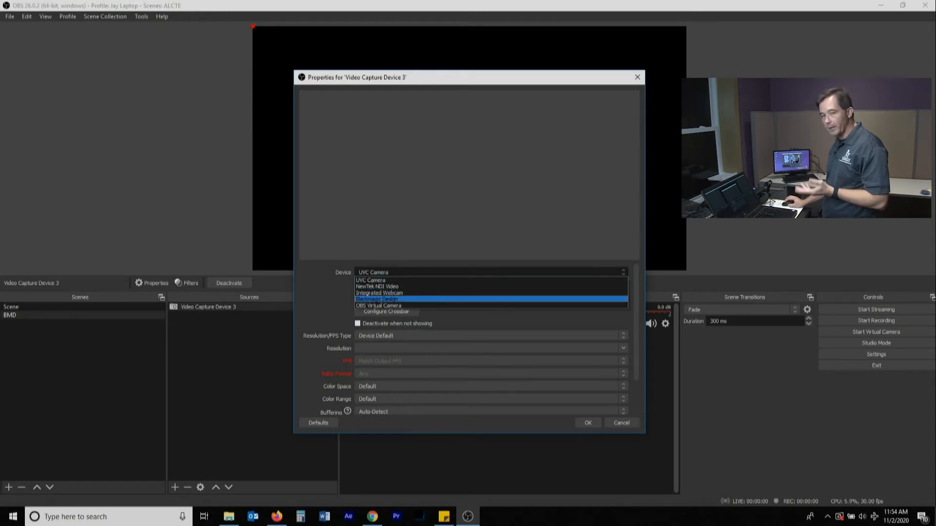
pyautogui.click(378, 298)
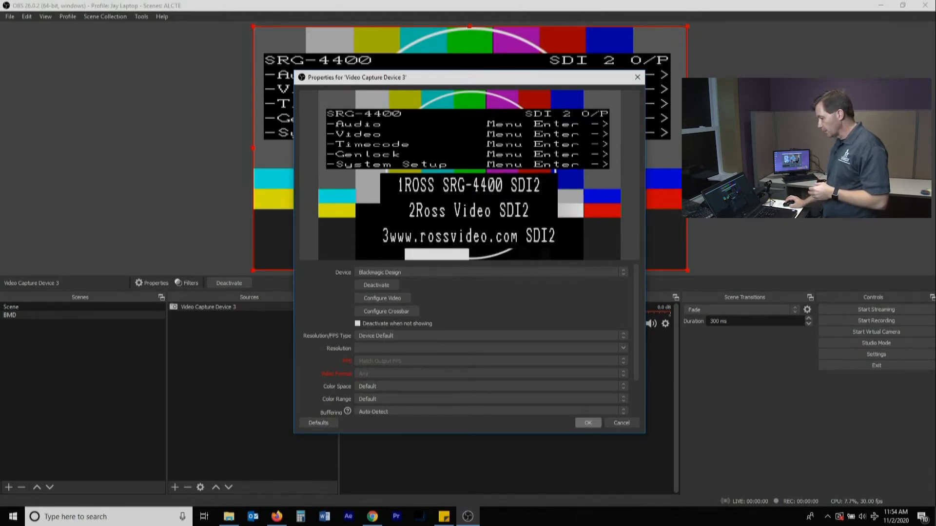
pyautogui.click(588, 423)
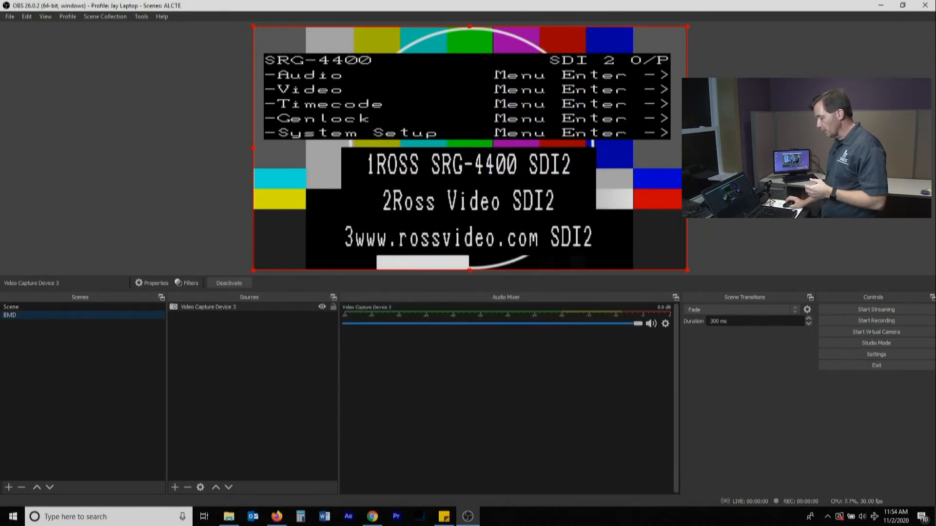
pyautogui.click(187, 487)
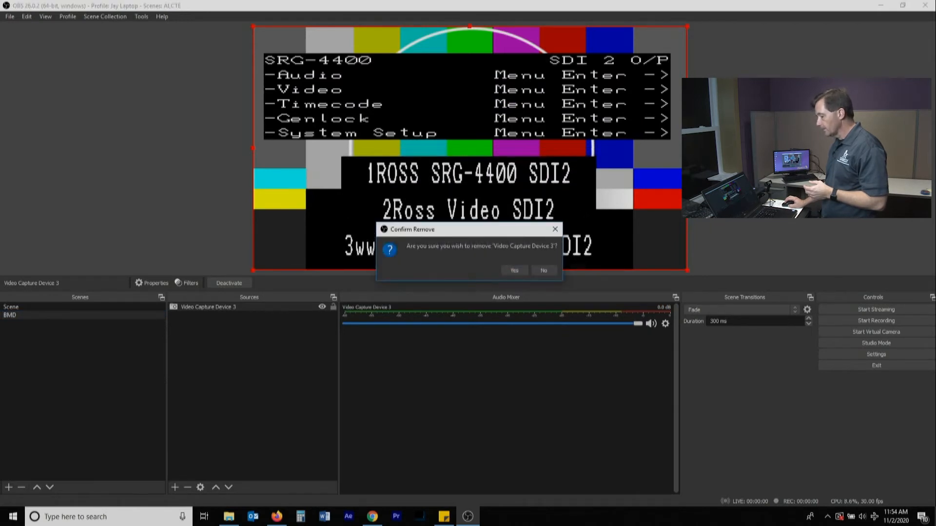
pyautogui.click(543, 270)
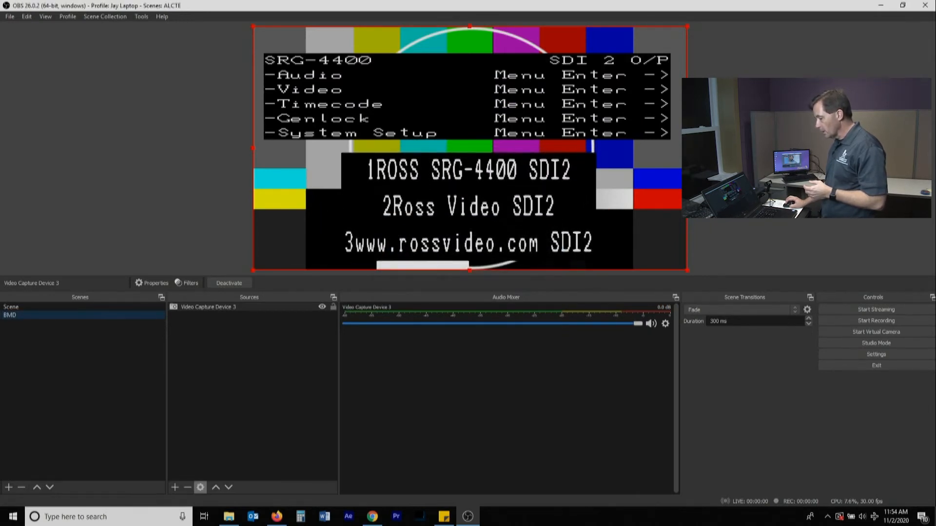
# - Add a new audio input capture source to the BMD scene using Microphone (Blackmagic Design) as its device
pyautogui.click(174, 488)
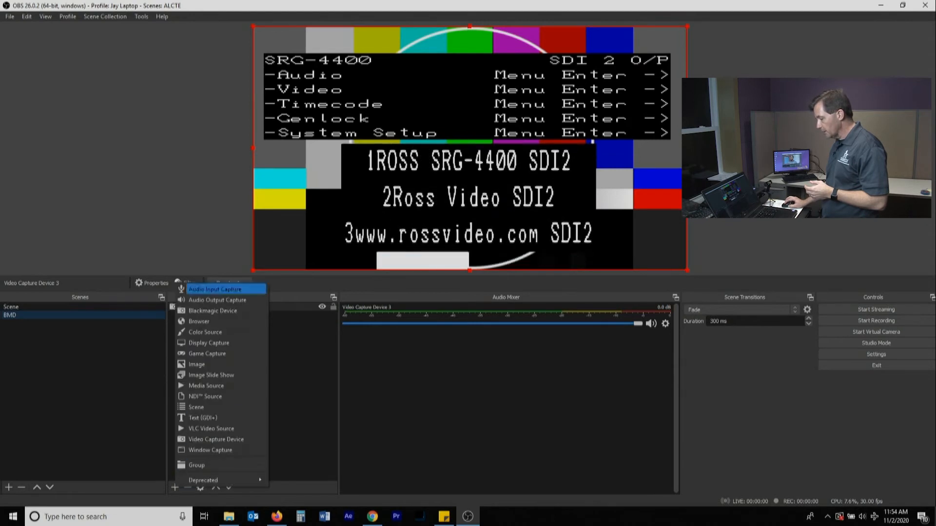
pyautogui.click(215, 289)
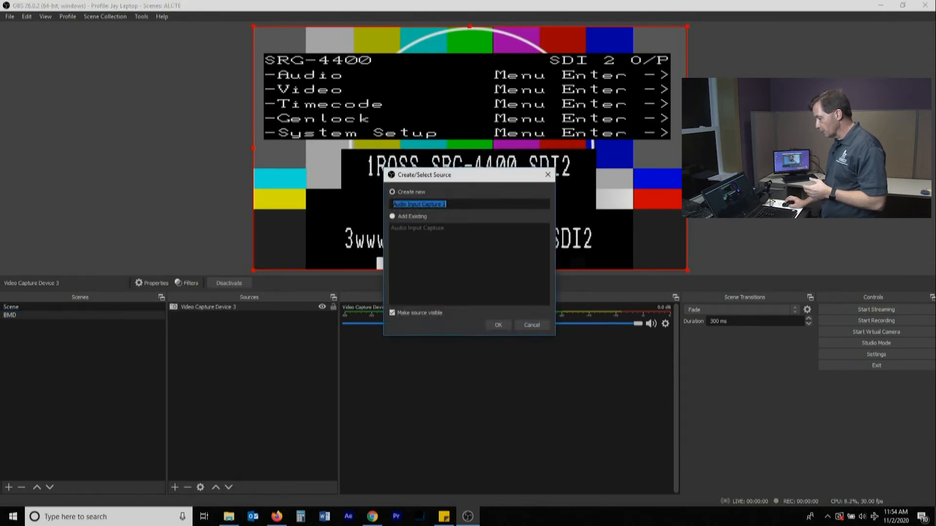
pyautogui.click(498, 326)
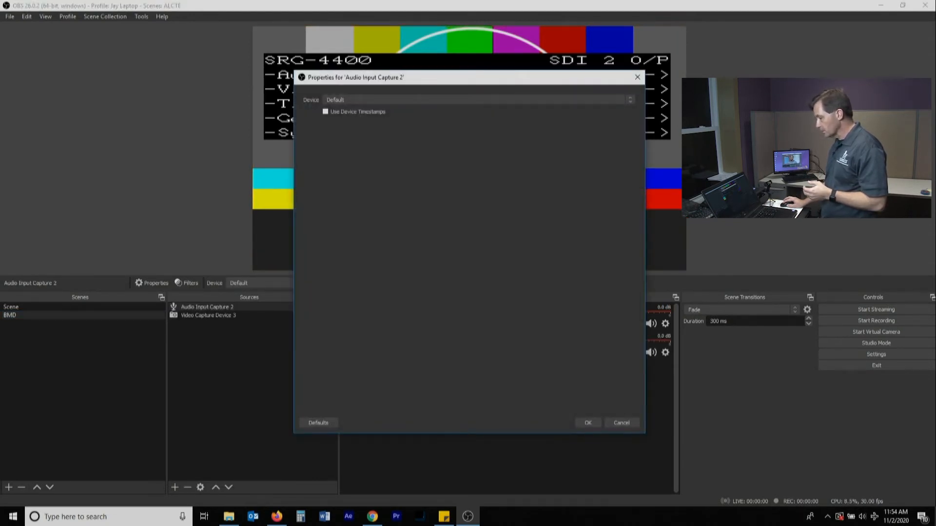
pyautogui.click(478, 100)
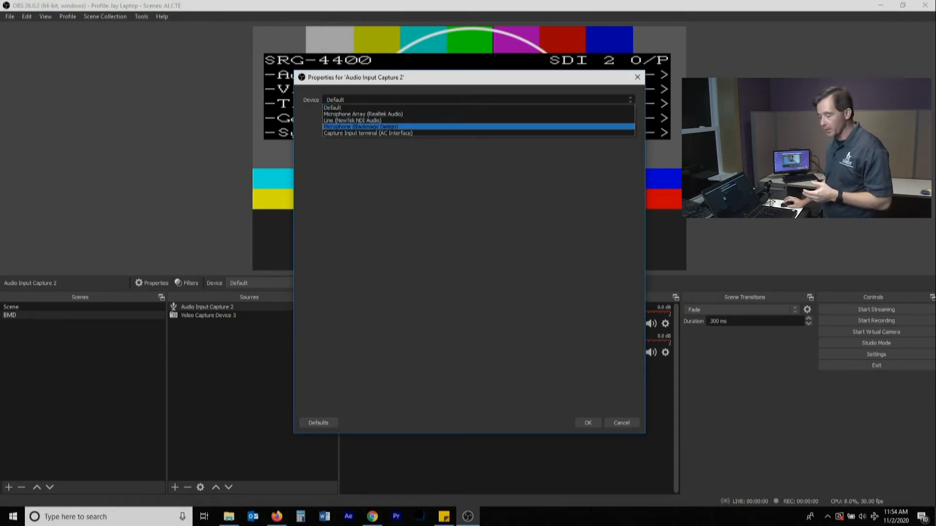
pyautogui.click(478, 127)
pyautogui.click(588, 422)
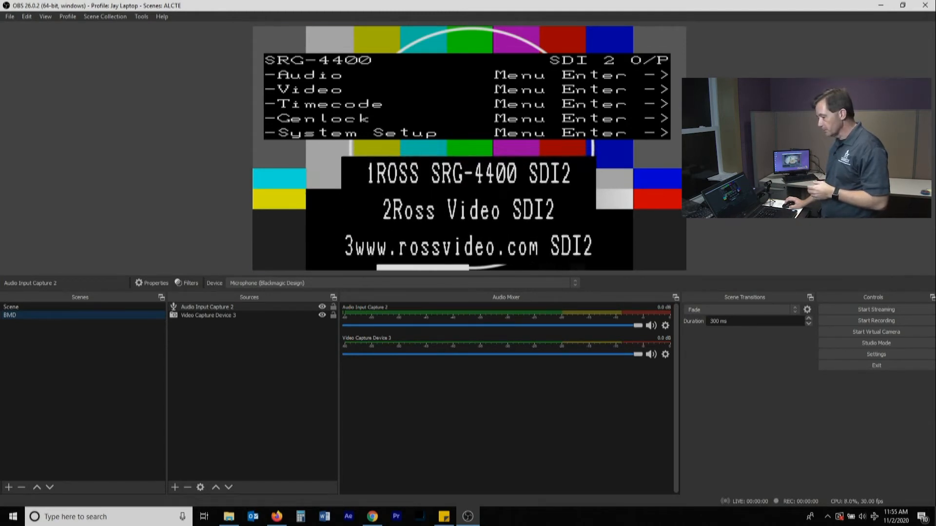
# - Add another scene named NDI
pyautogui.click(8, 488)
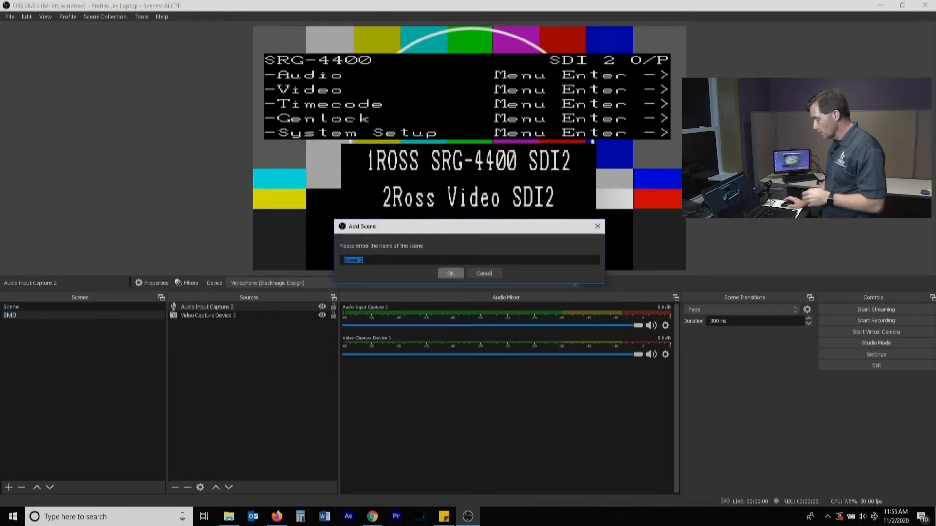
pyautogui.write('NDI')
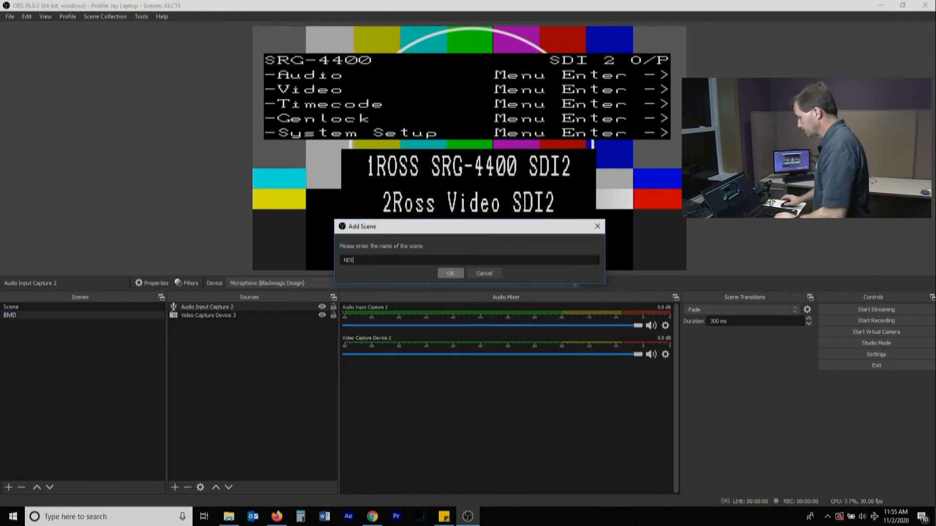
pyautogui.press('Return')
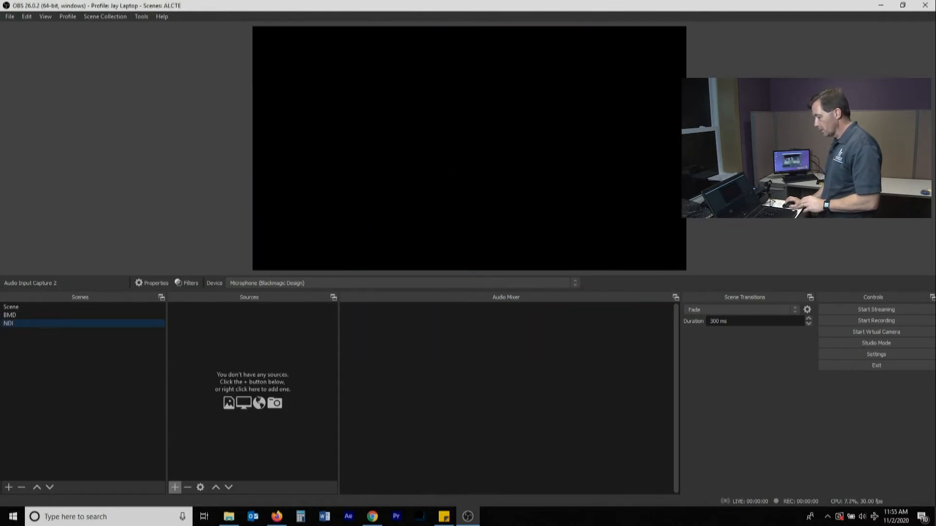
# - Add a new NDI source to the NDI scene using the BIRDDOG (SDI) feed as its source name
pyautogui.click(175, 488)
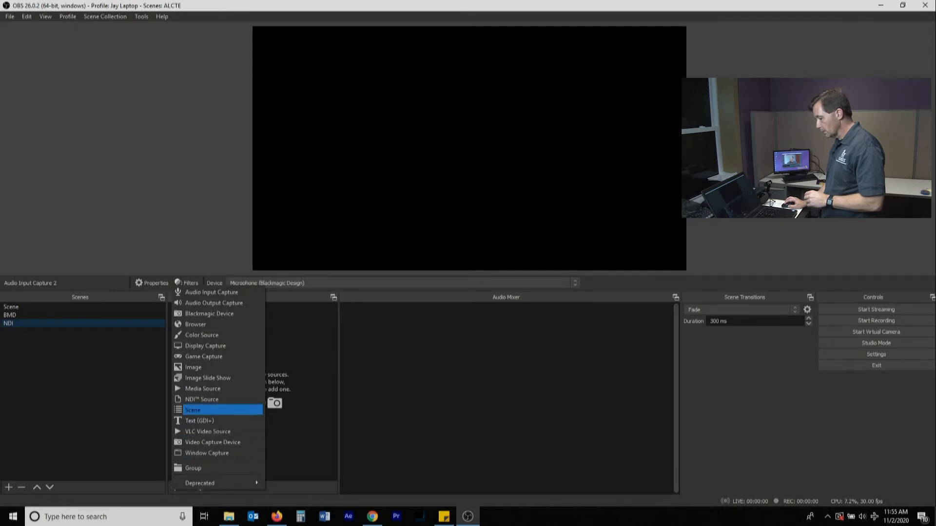
pyautogui.click(202, 399)
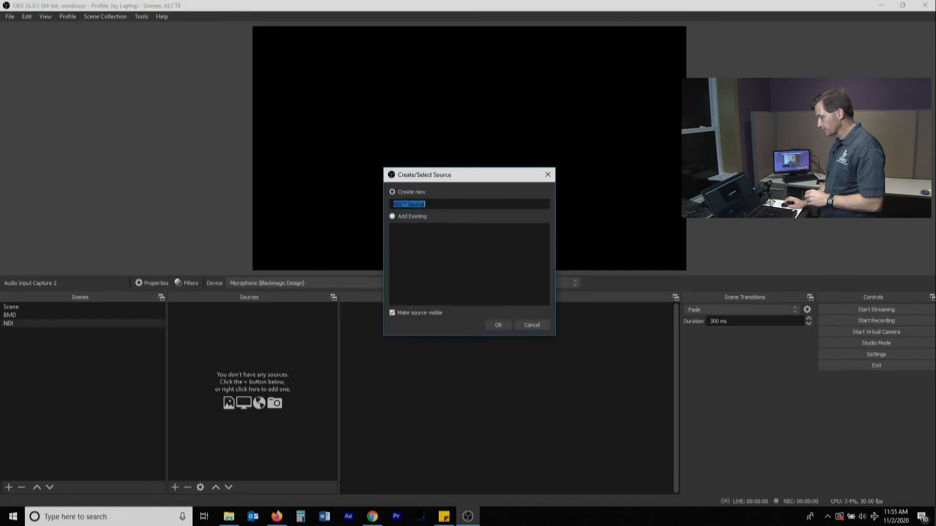
pyautogui.press('Return')
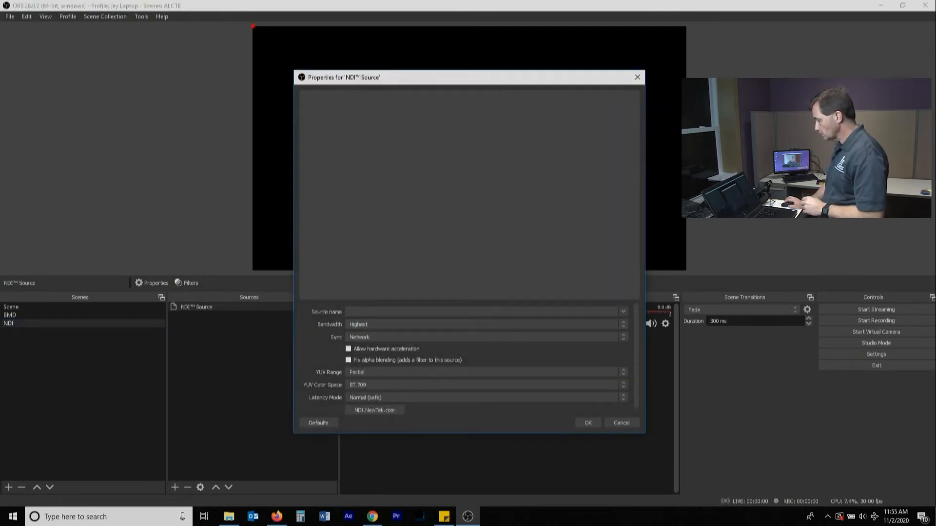
pyautogui.click(623, 311)
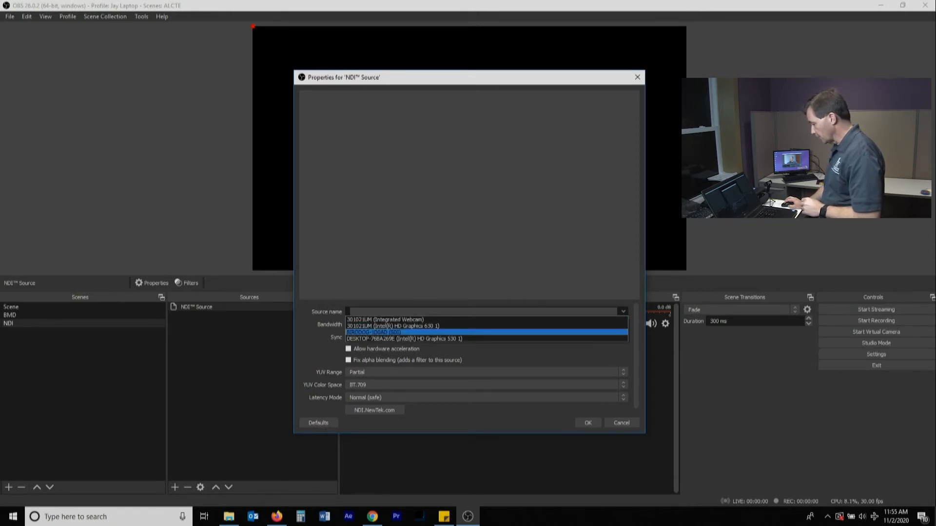
pyautogui.click(486, 333)
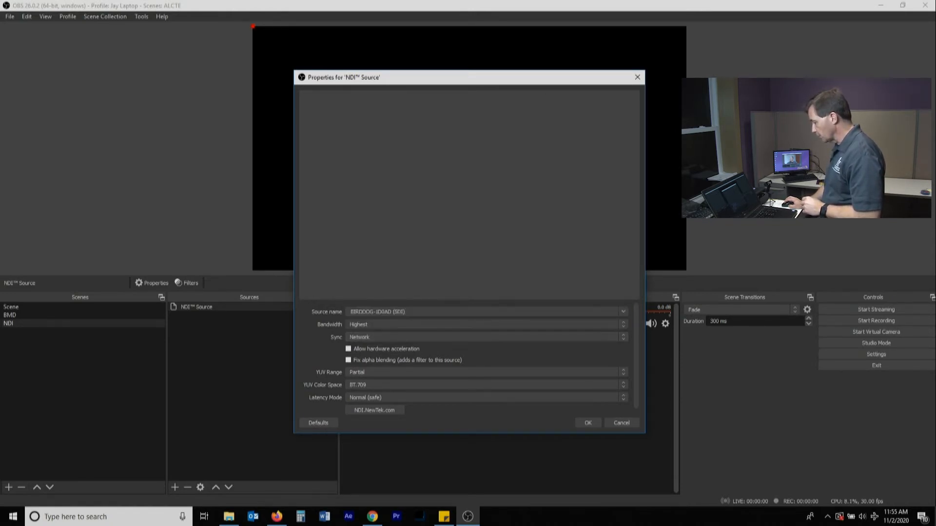
pyautogui.click(588, 424)
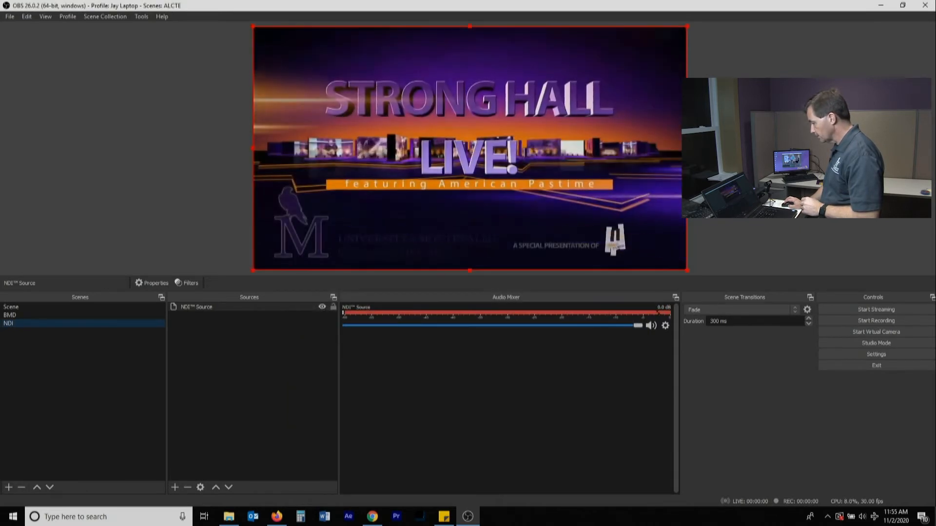
# - Lower the NDI source's audio level to about -17.3 dB and switch to the scene named Scene
pyautogui.moveTo(633, 325); pyautogui.dragTo(512, 326)
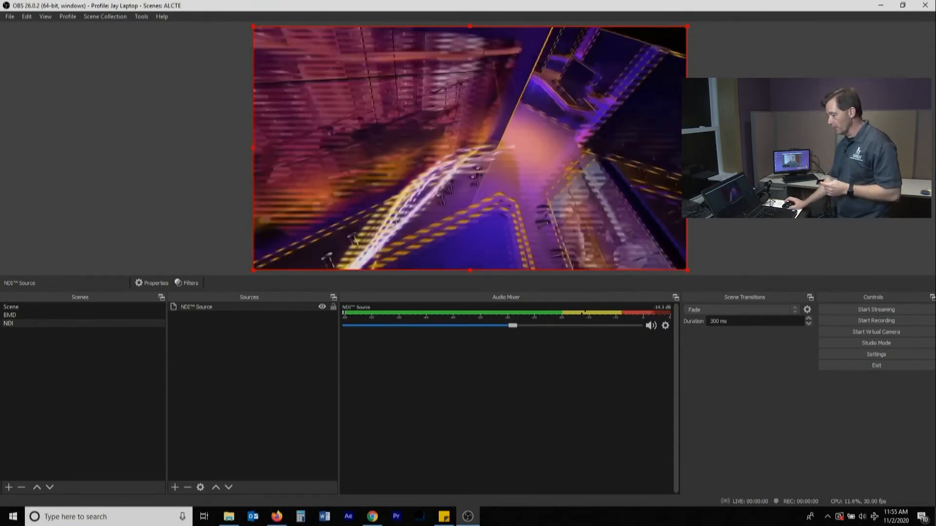
pyautogui.moveTo(513, 326); pyautogui.dragTo(499, 326)
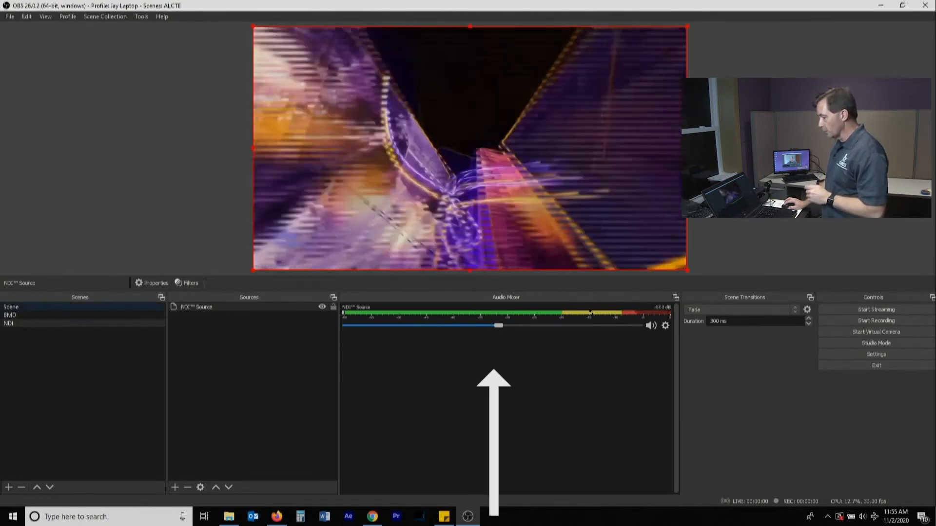
pyautogui.click(20, 307)
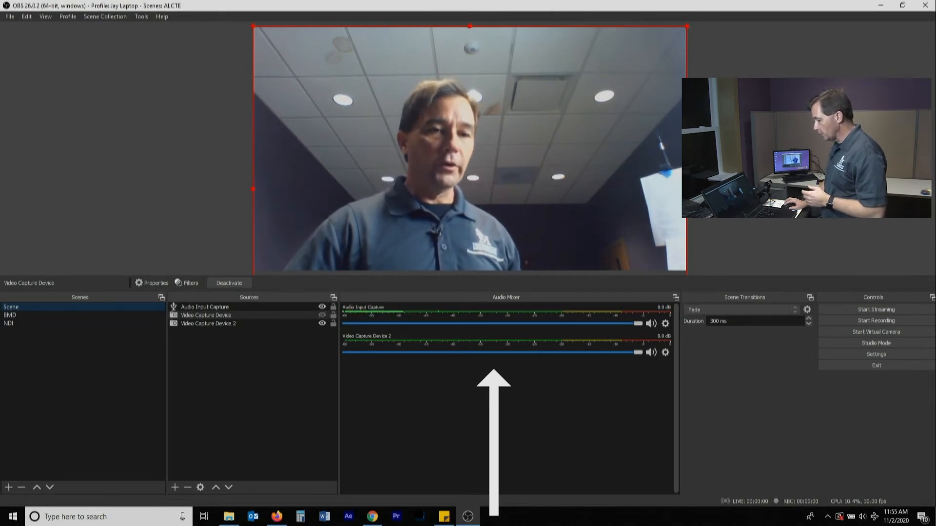
# - Switch through the BMD, NDI and Scene scenes to preview each one's picture and audio, ending on NDI
pyautogui.click(19, 315)
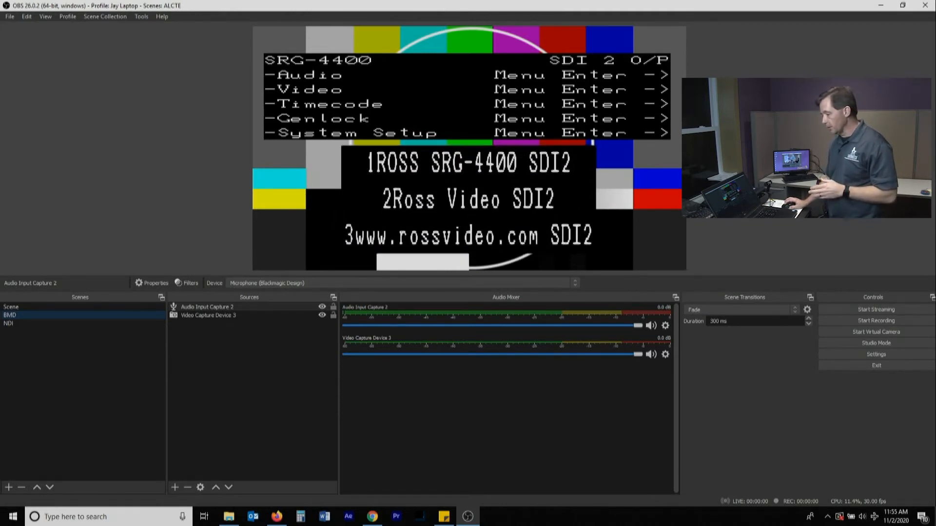
pyautogui.click(9, 323)
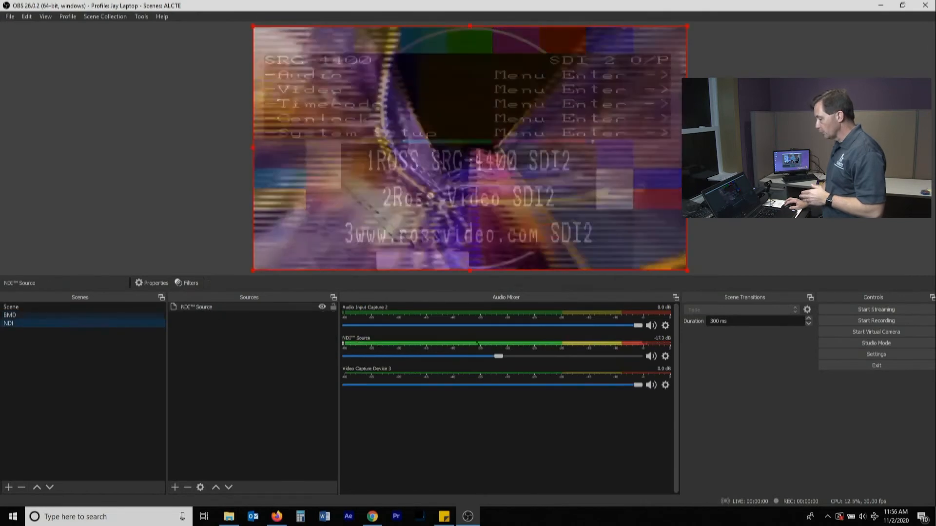
pyautogui.click(11, 307)
pyautogui.click(10, 315)
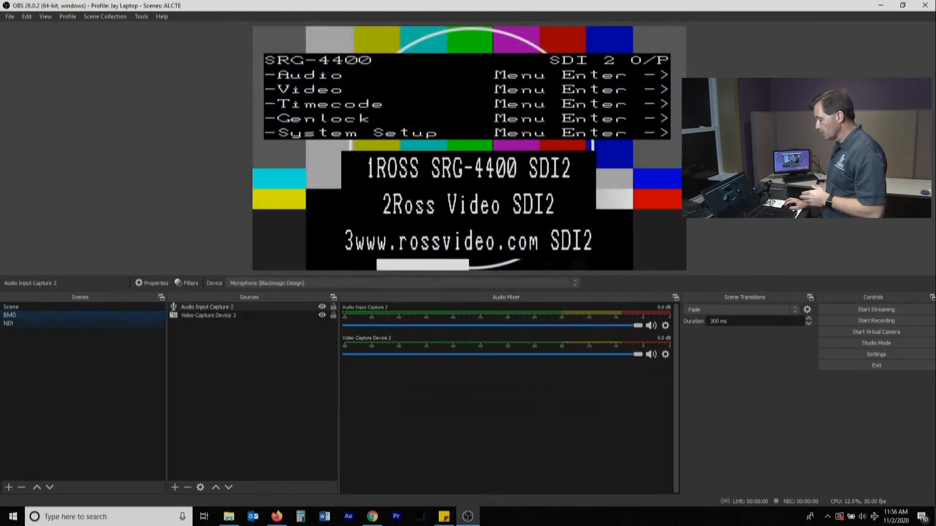
pyautogui.click(8, 324)
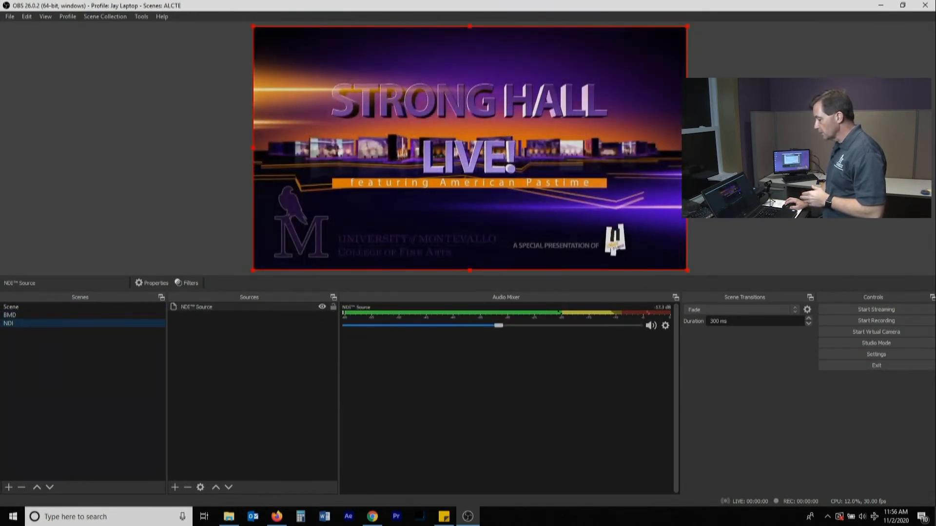
# - Add a new scene named Video Clip
pyautogui.click(9, 488)
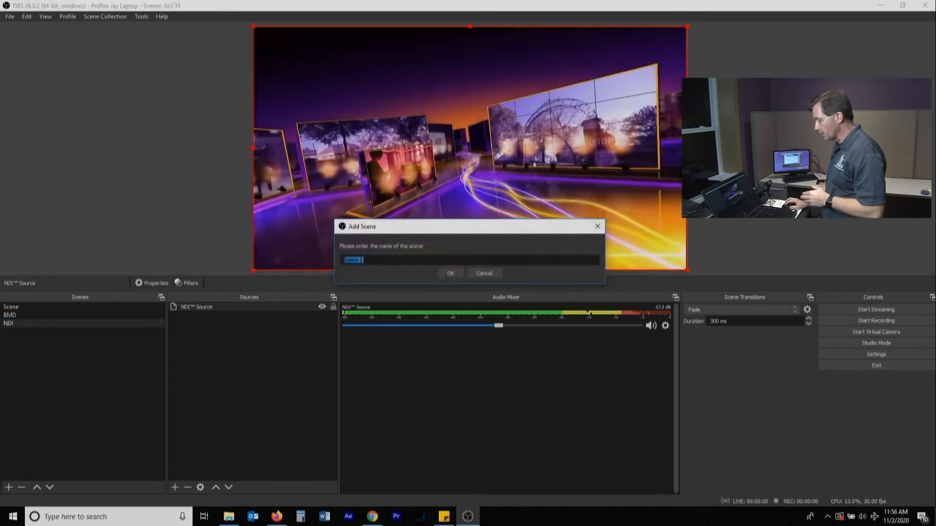
pyautogui.write('Video CLip')
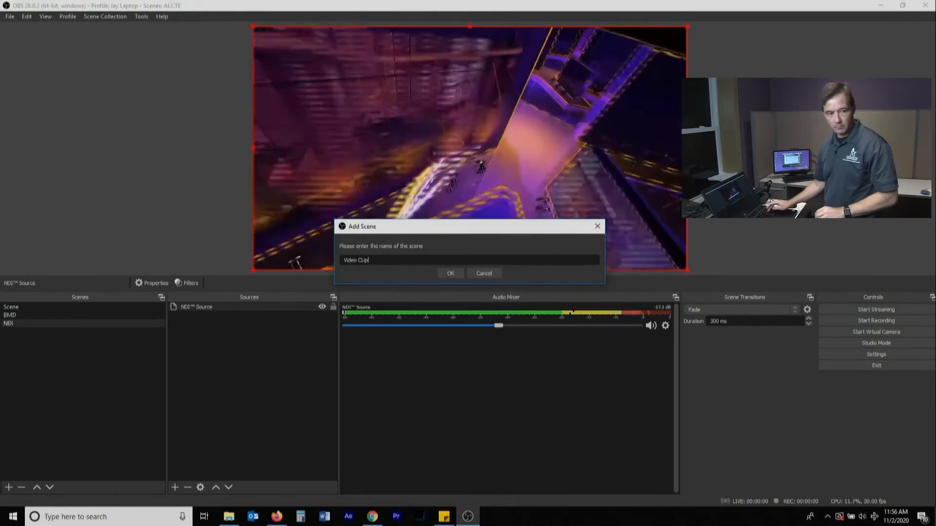
pyautogui.press('BackSpace')
pyautogui.press('BackSpace')
pyautogui.press('BackSpace')
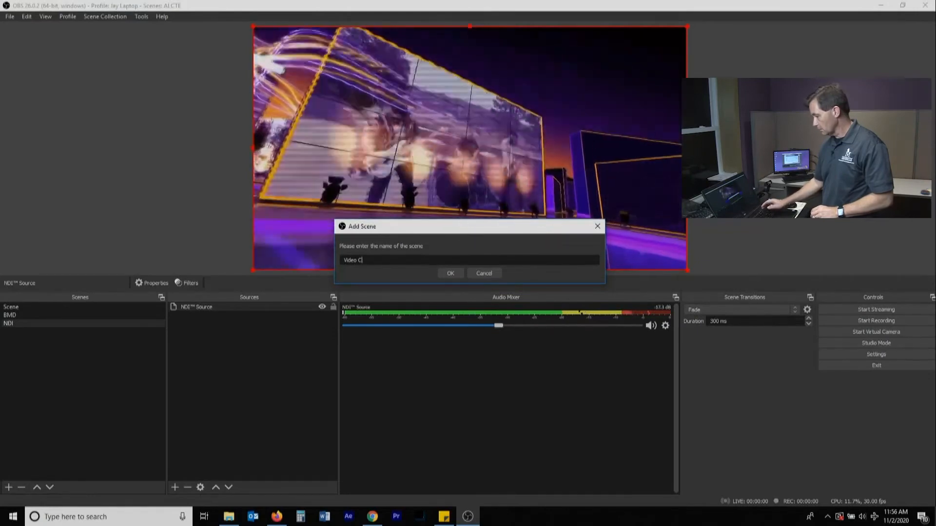
pyautogui.write('lip')
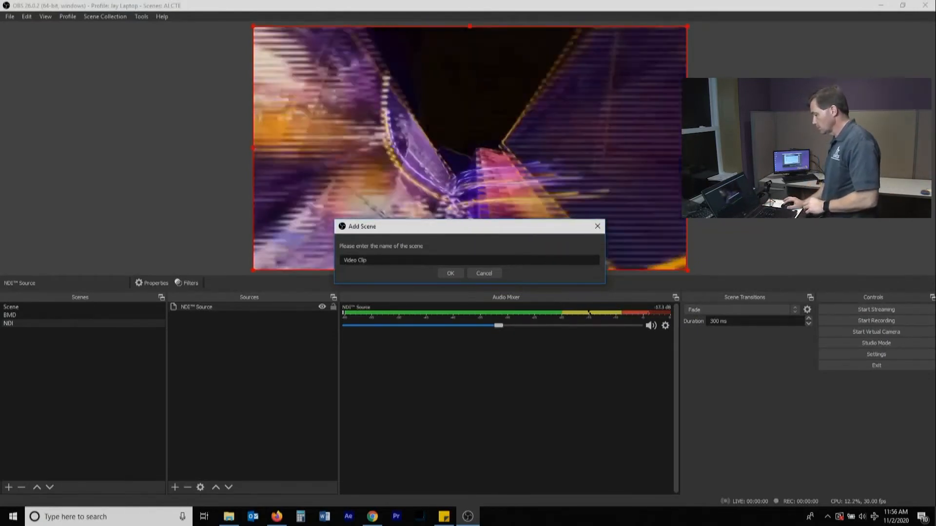
pyautogui.press('Return')
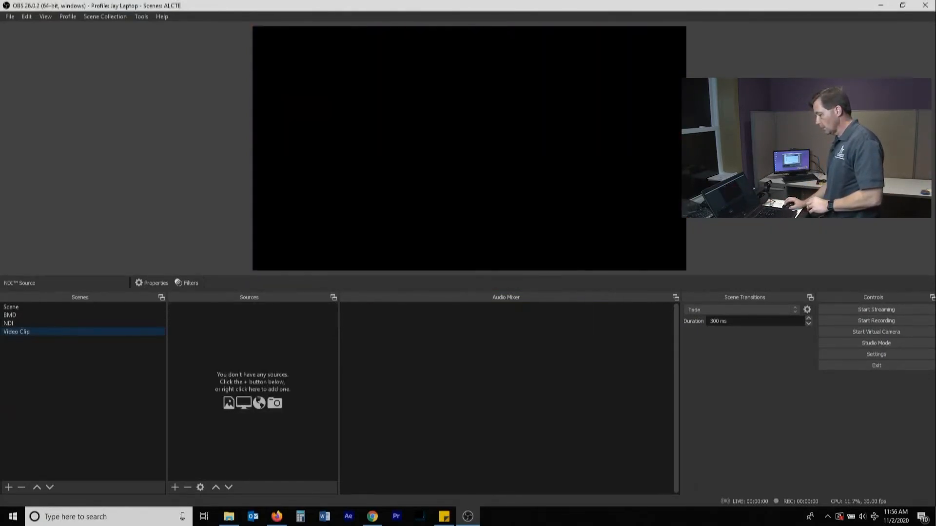
# - Add a Media Source to the Video Clip scene that plays the local file D:/Directed Study Revised.mp4
pyautogui.click(174, 488)
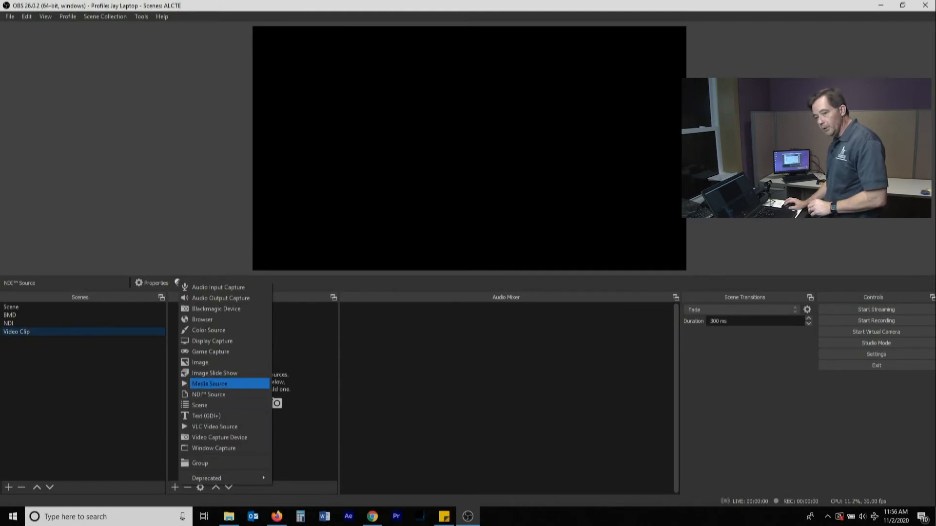
pyautogui.press('Return')
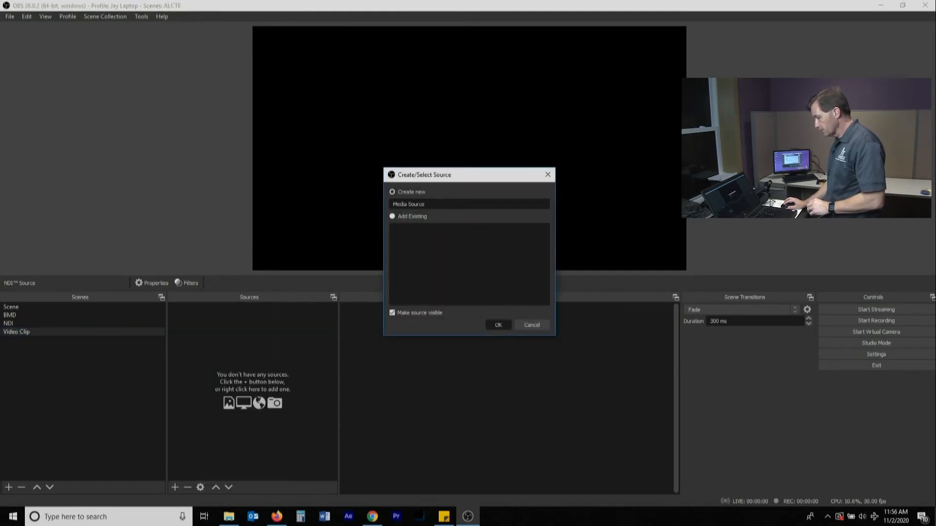
pyautogui.press('Return')
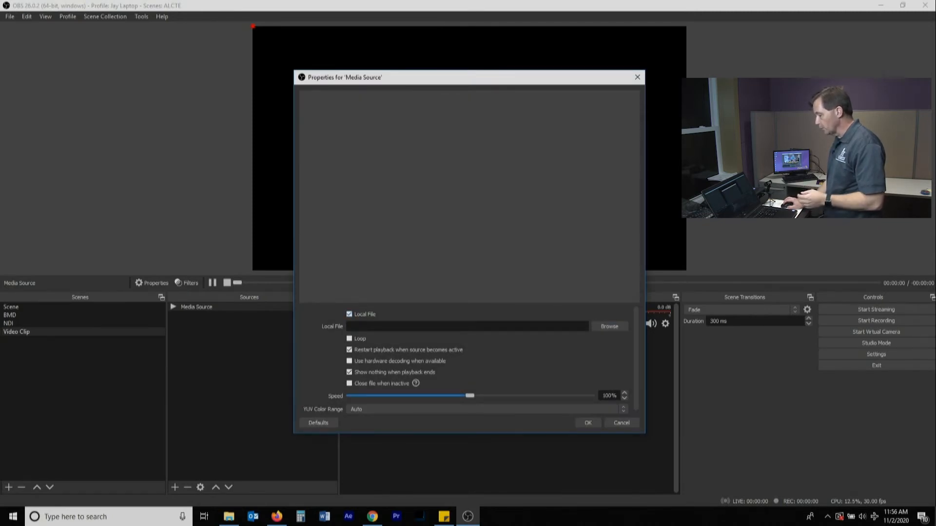
pyautogui.click(610, 326)
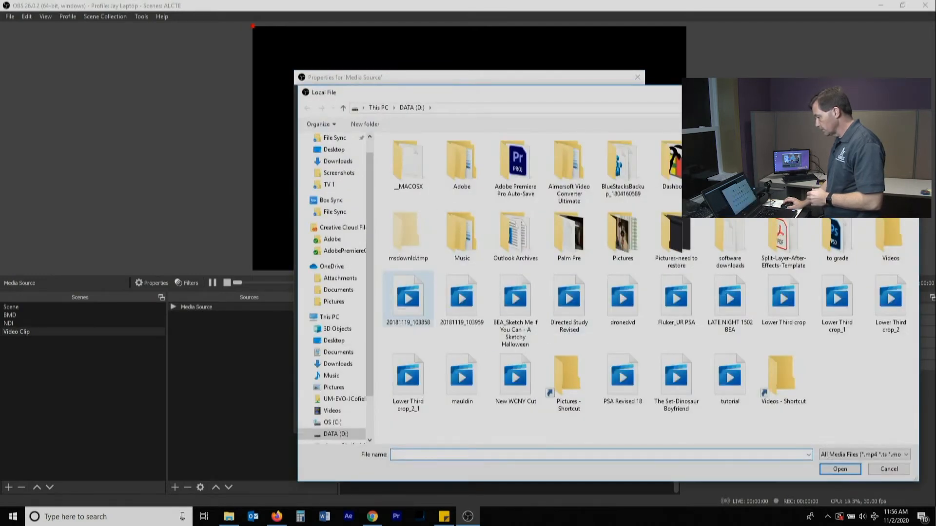
pyautogui.click(569, 304)
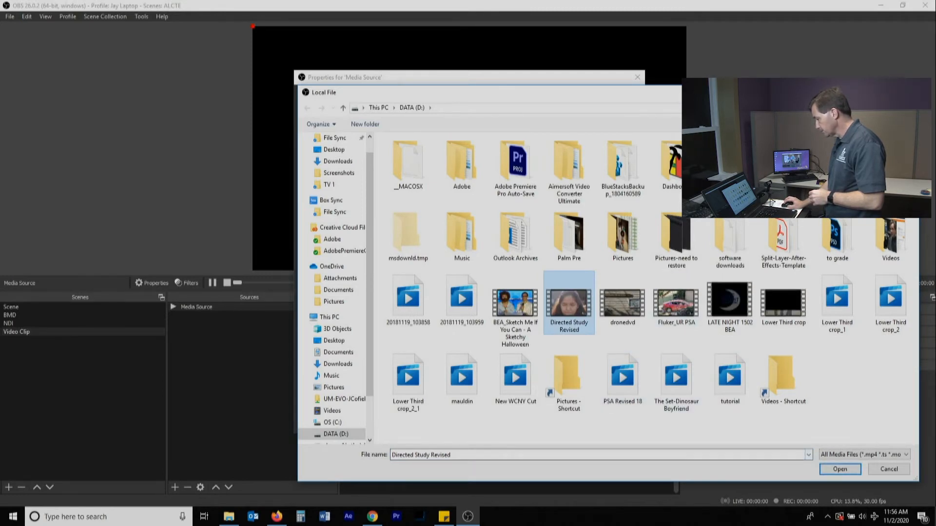
pyautogui.press('Return')
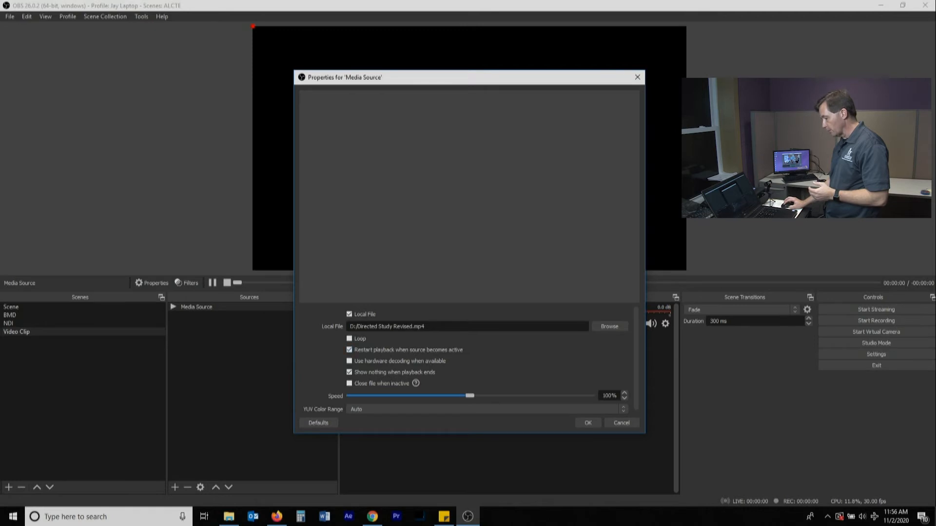
pyautogui.click(588, 422)
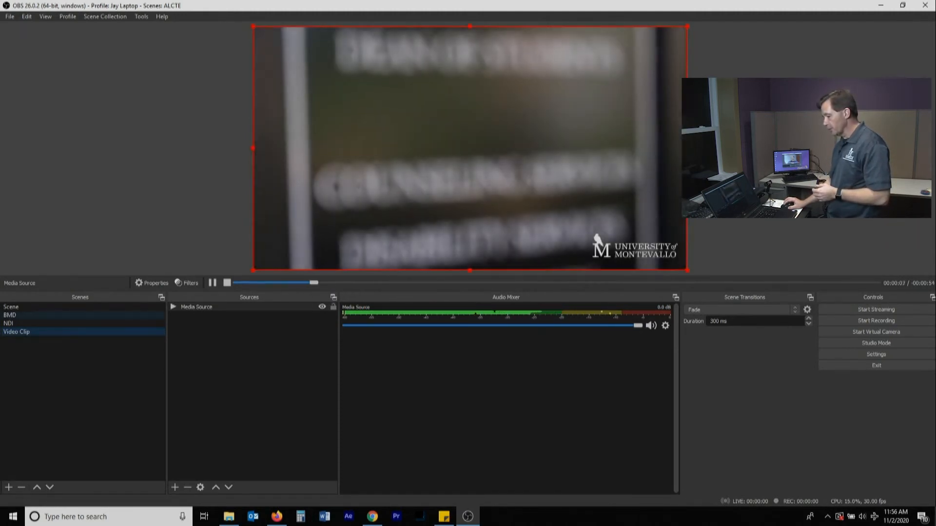
# - Switch to BMD and back to Video Clip to check the clip's playback, and return to the scene named Scene
pyautogui.click(10, 316)
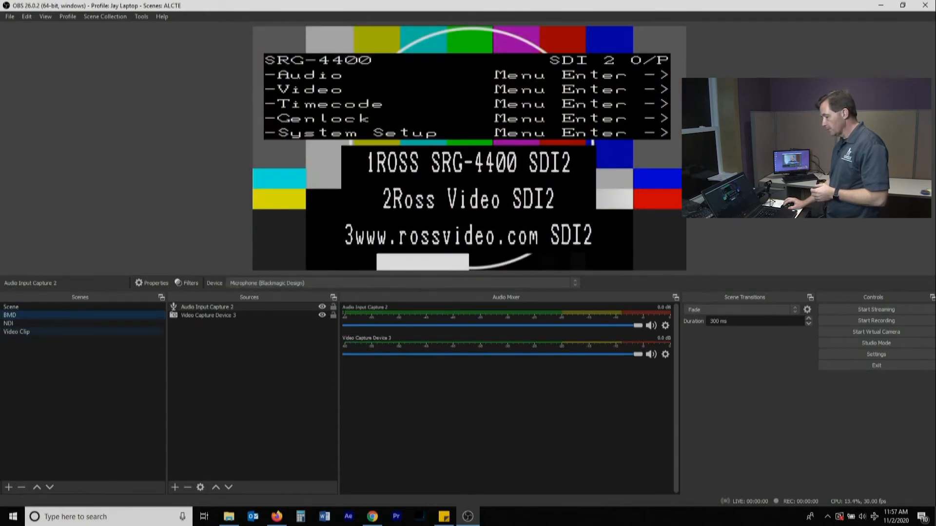
pyautogui.click(16, 332)
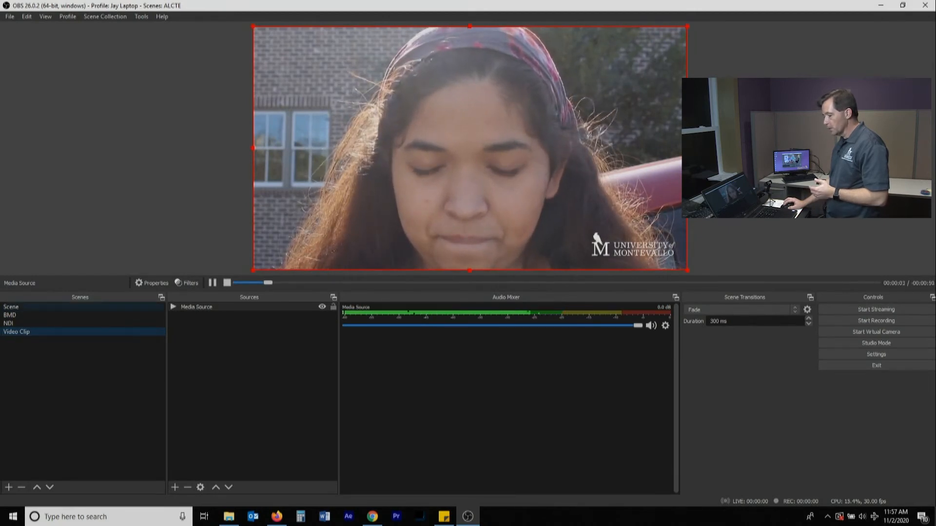
pyautogui.click(11, 307)
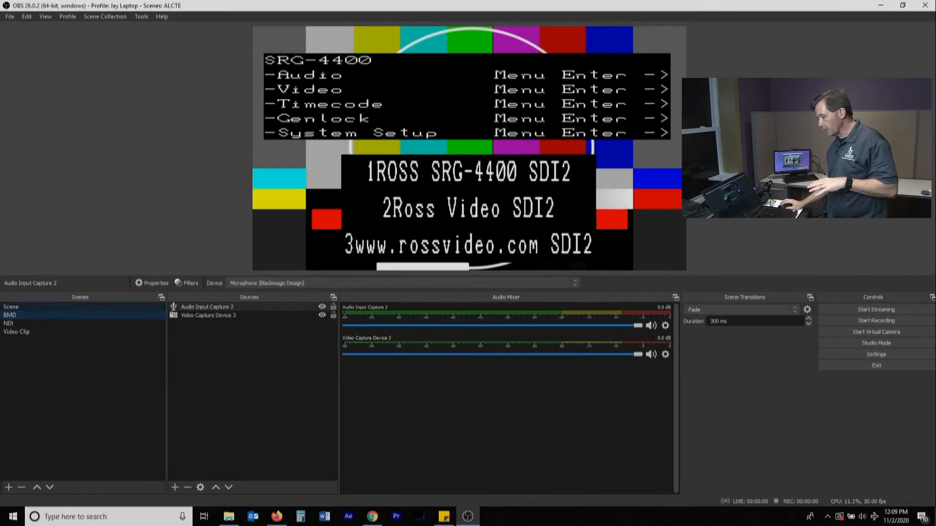
pyautogui.click(11, 307)
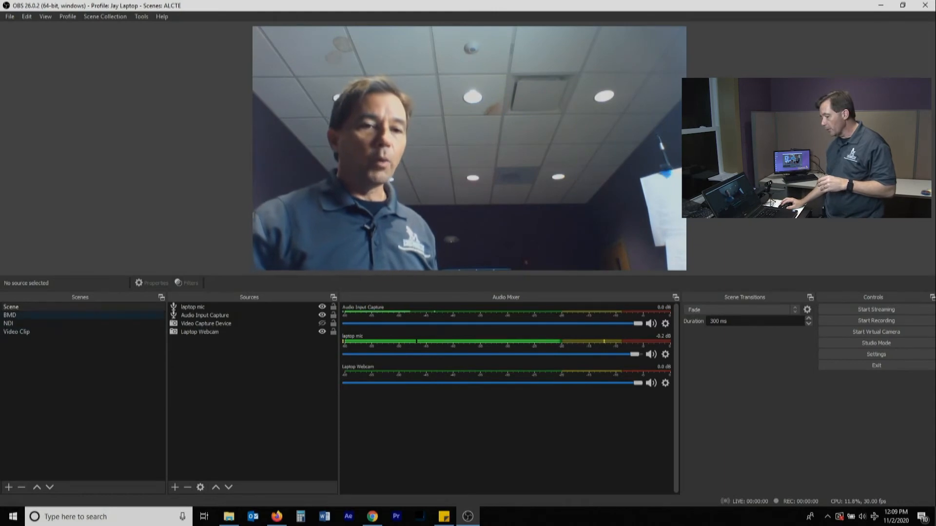
# - In the NDI scene, test the NDI source's volume by raising it and bringing it back down
pyautogui.click(14, 323)
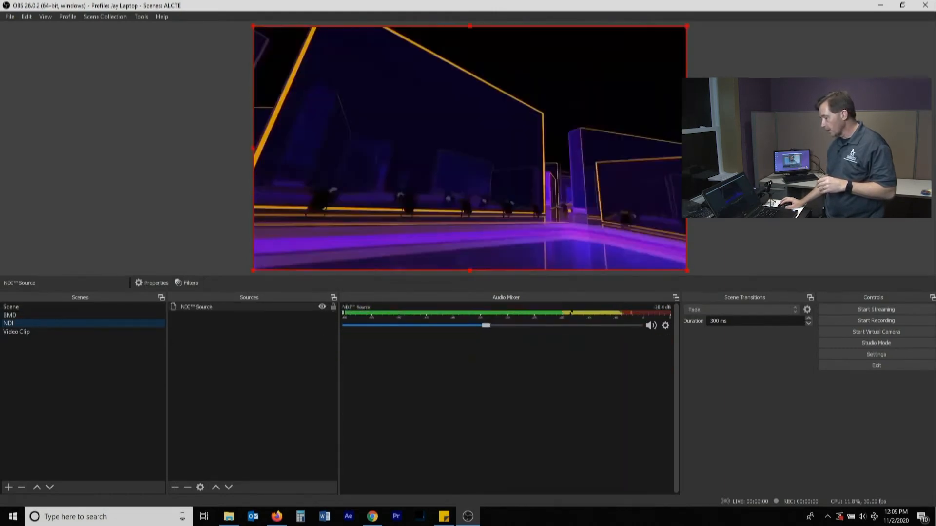
pyautogui.moveTo(485, 326); pyautogui.dragTo(546, 326)
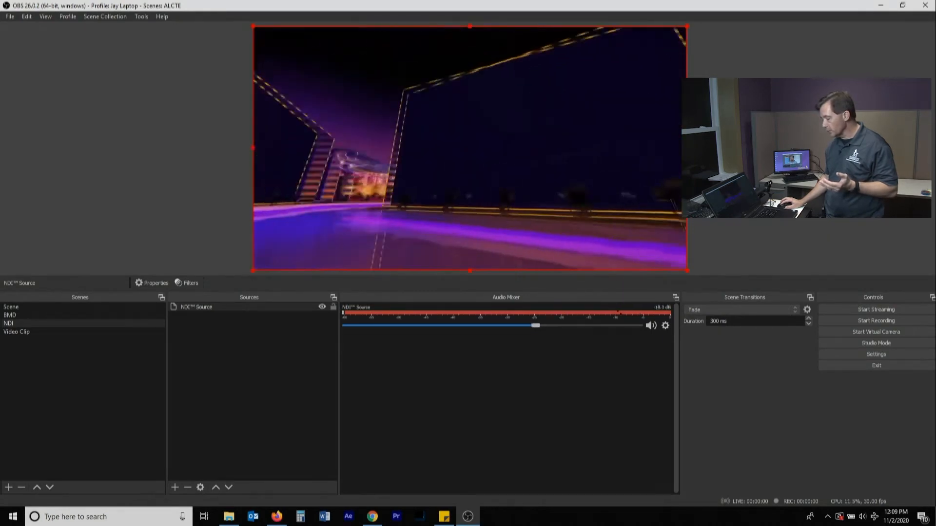
pyautogui.moveTo(528, 325); pyautogui.dragTo(497, 326)
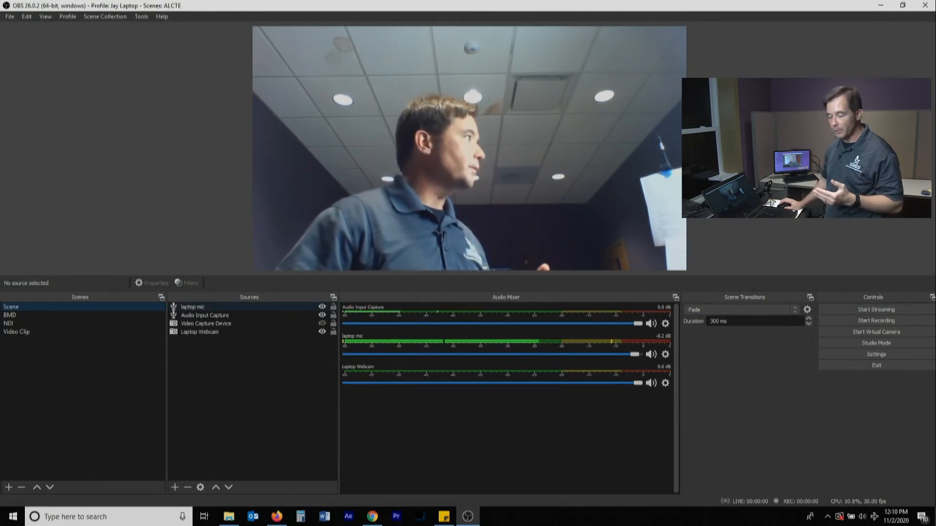
# - Switch between the BMD scene and the scene named Scene to compare their audio sources
pyautogui.click(10, 315)
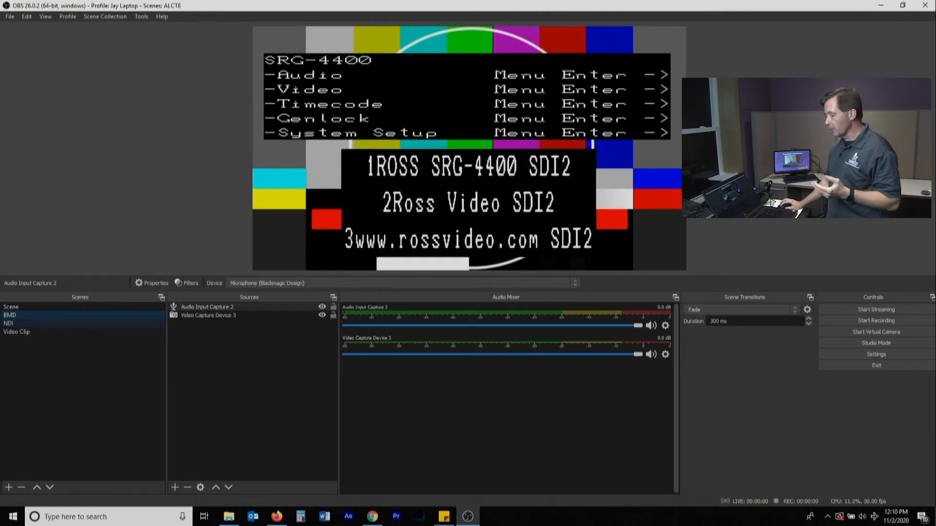
pyautogui.click(11, 307)
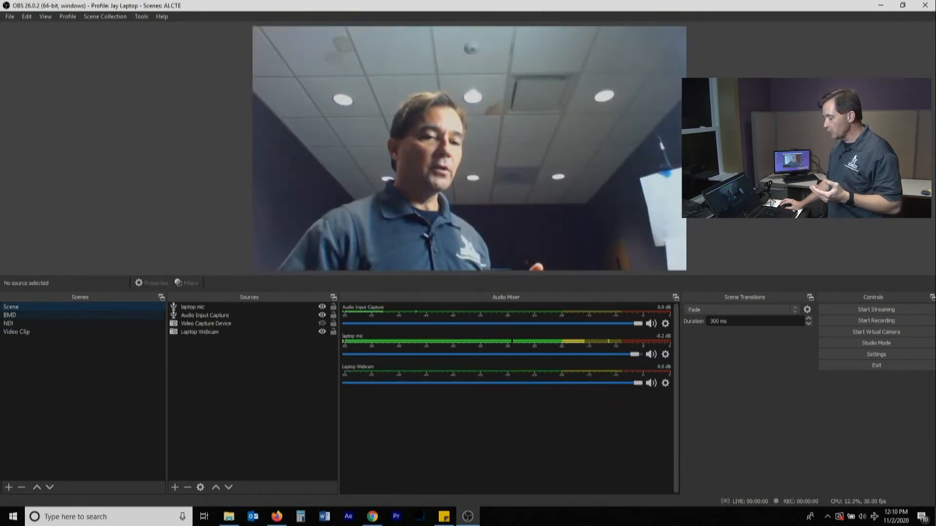
pyautogui.click(10, 315)
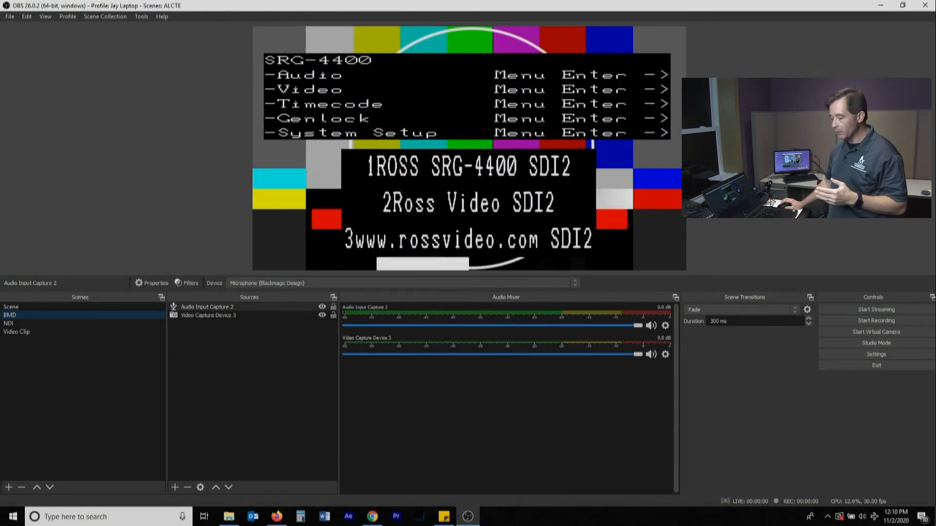
# - In the scene named Scene, rename the Video Capture Device source to USB Cam
pyautogui.click(20, 307)
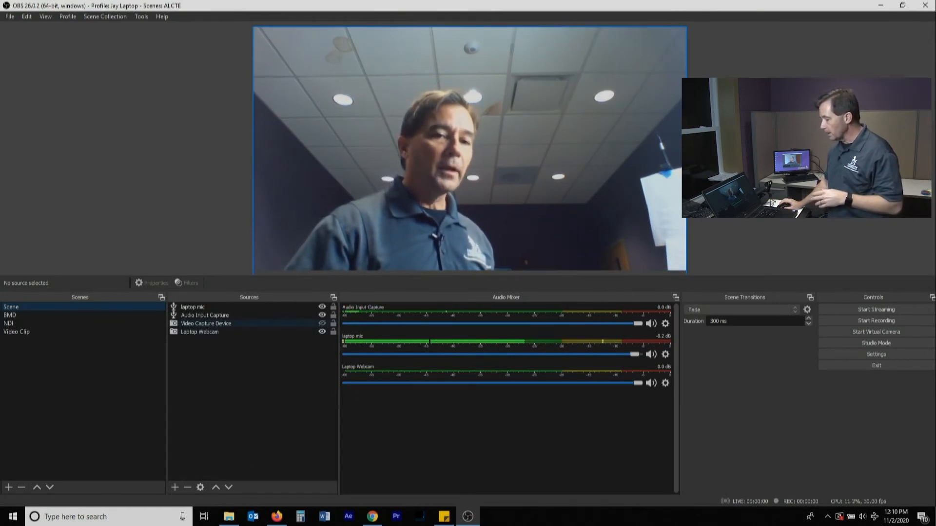
pyautogui.rightClick(204, 324)
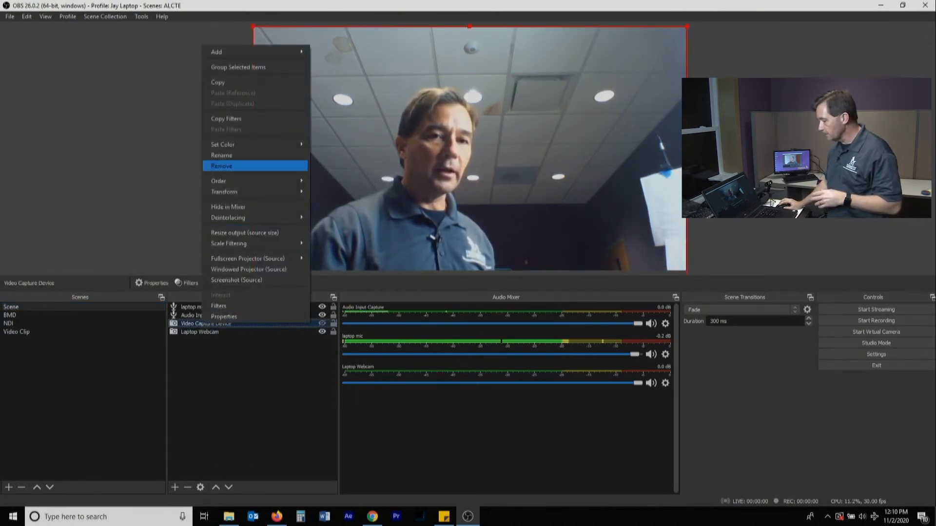
pyautogui.click(222, 156)
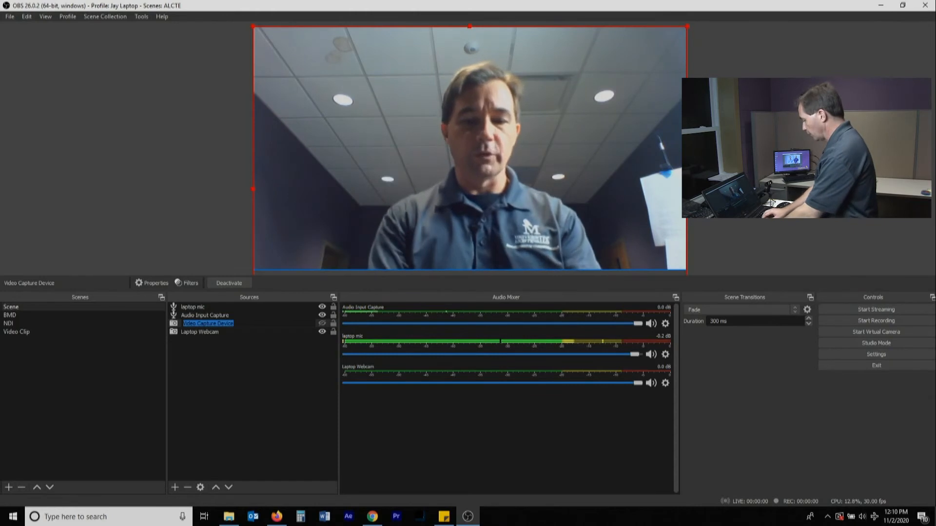
pyautogui.write('LiSB Cam')
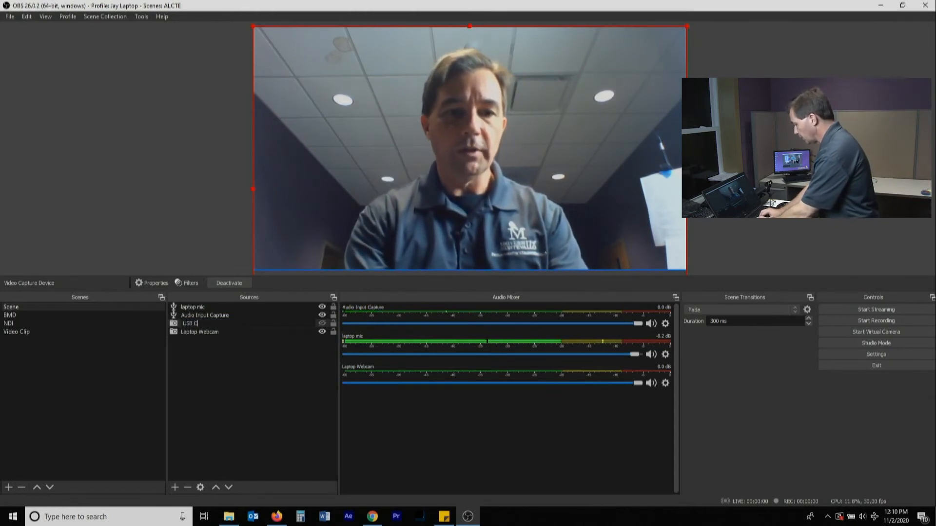
pyautogui.click(244, 371)
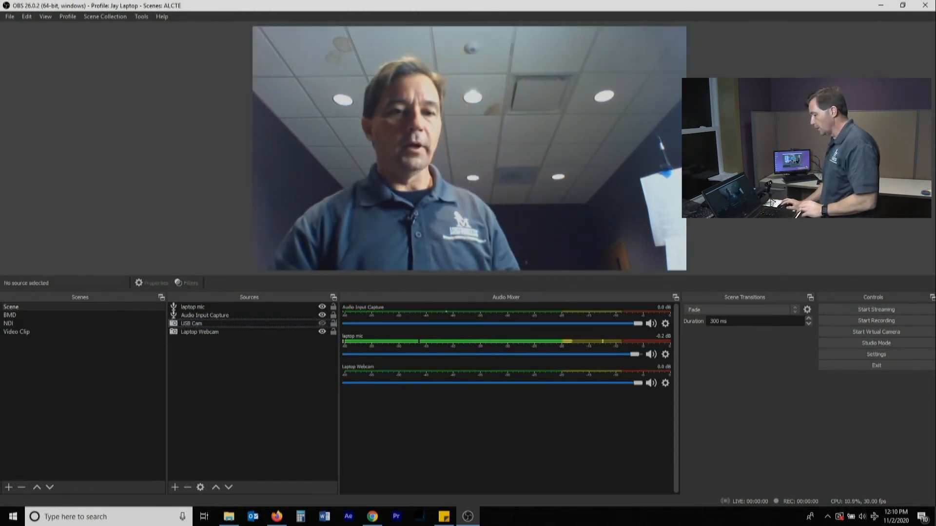
# - Rename the Audio Input Capture source to USB Cam mic
pyautogui.click(210, 315)
pyautogui.rightClick(209, 315)
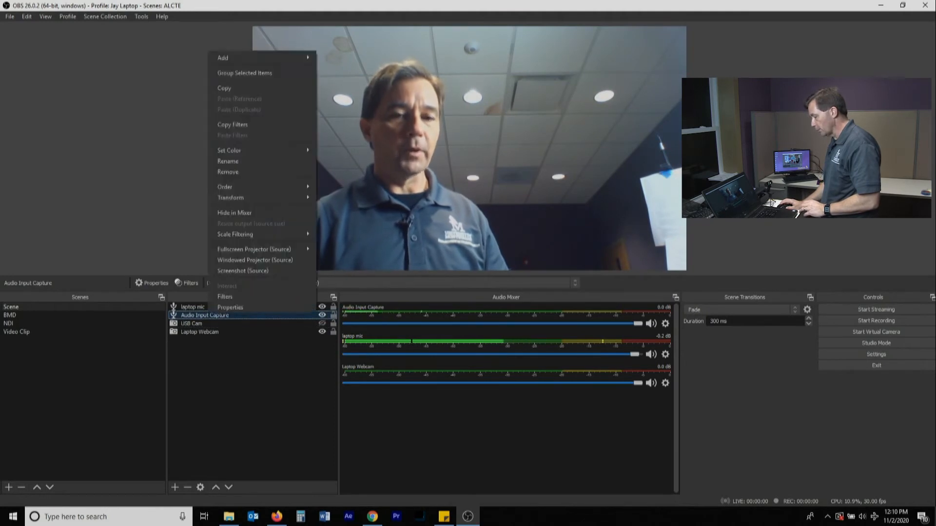
pyautogui.click(228, 161)
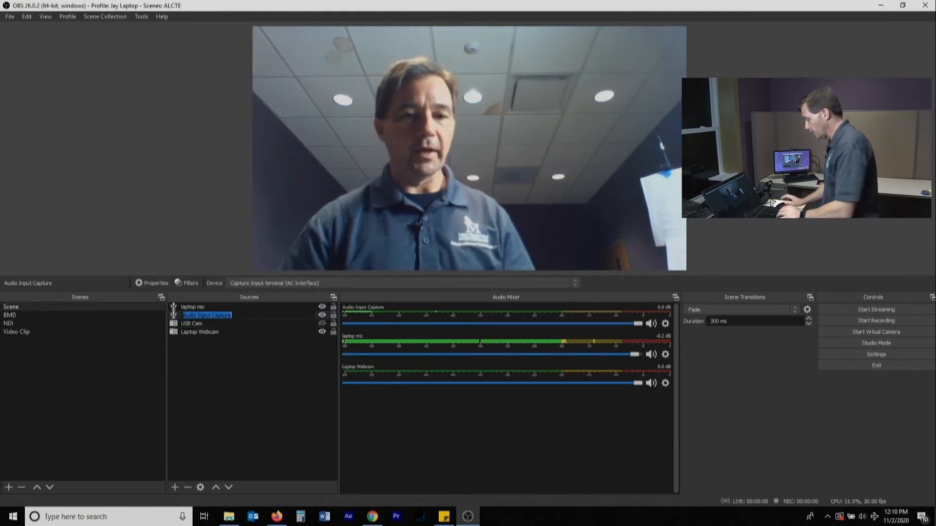
pyautogui.write('USB Cam mi')
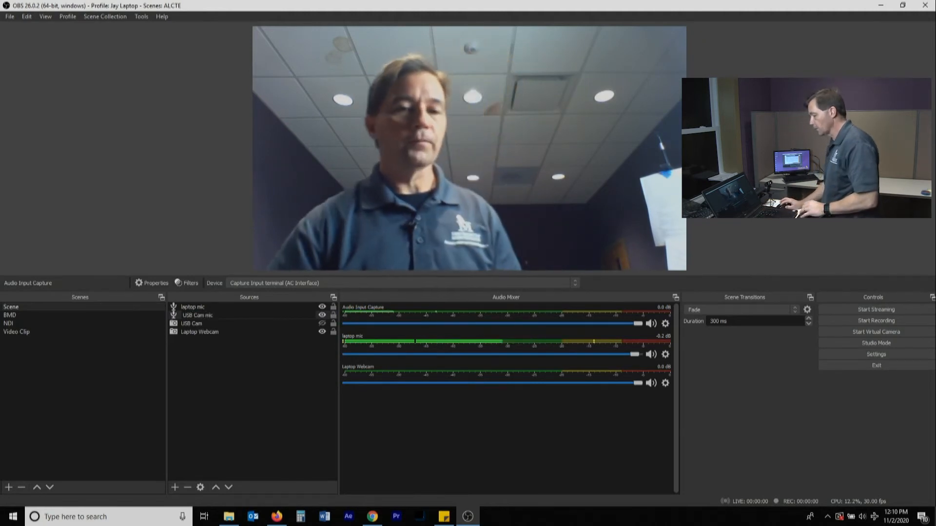
pyautogui.write('c')
pyautogui.press('Return')
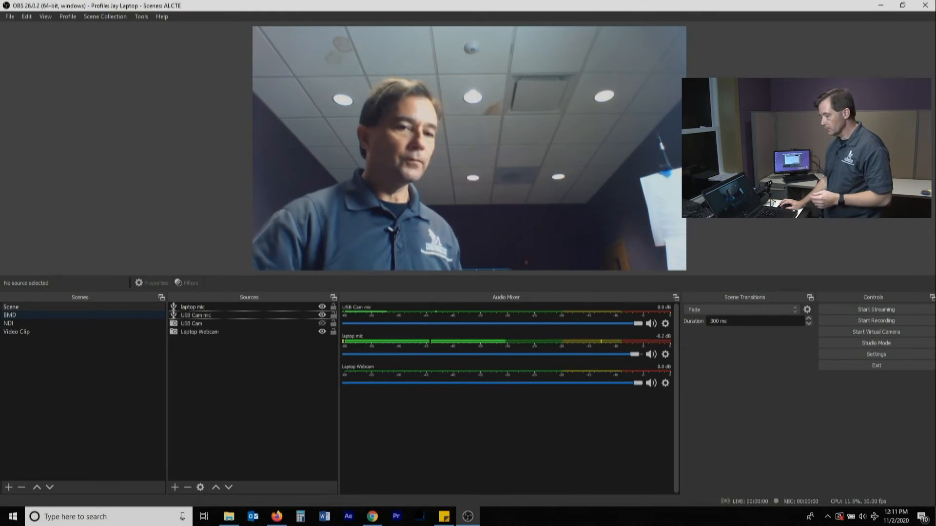
# - Add the existing laptop mic audio source to the BMD scene
pyautogui.click(30, 315)
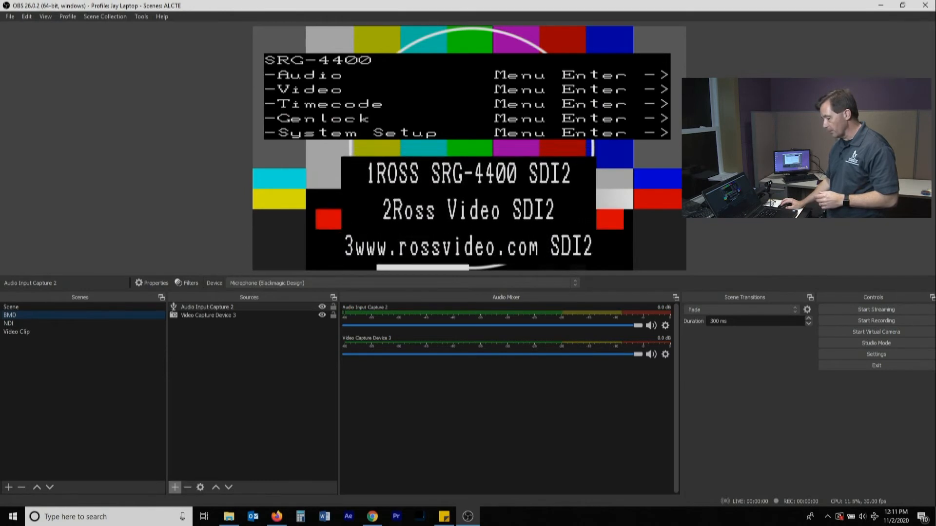
pyautogui.click(176, 488)
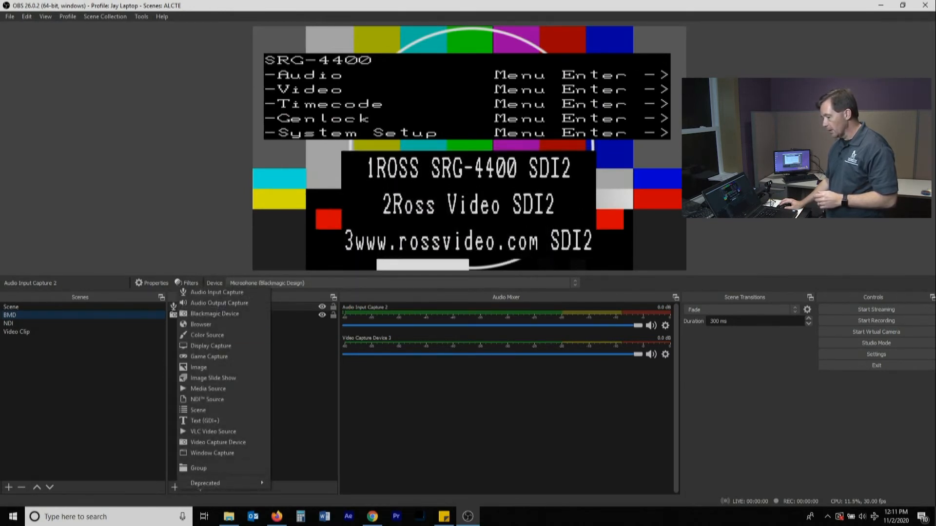
pyautogui.click(217, 292)
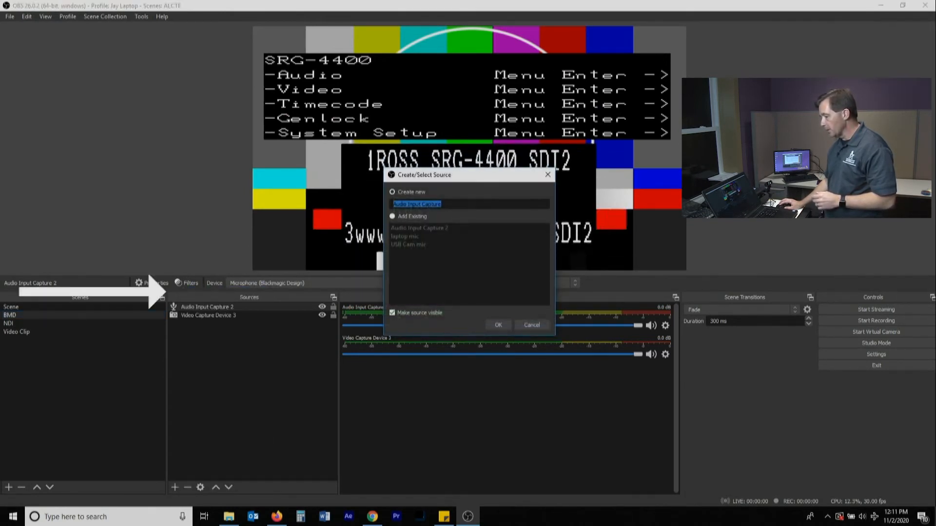
pyautogui.click(393, 216)
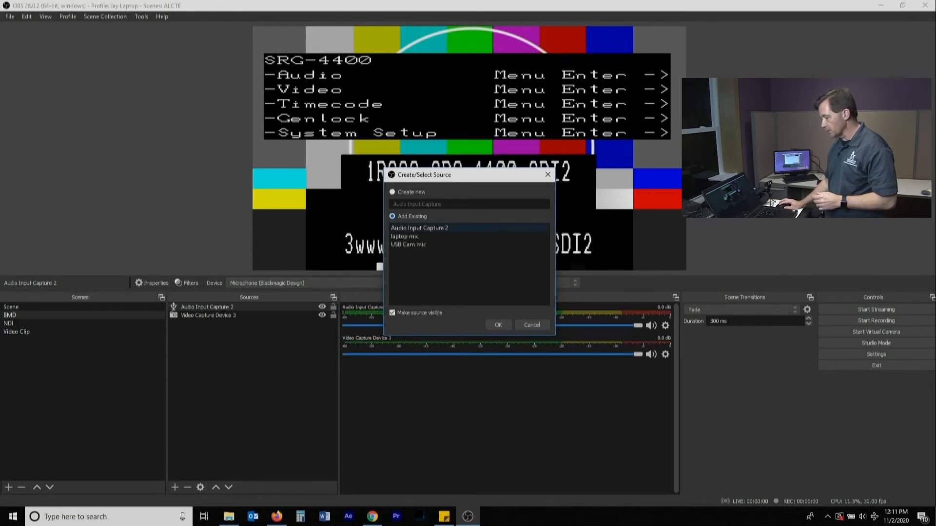
pyautogui.click(405, 236)
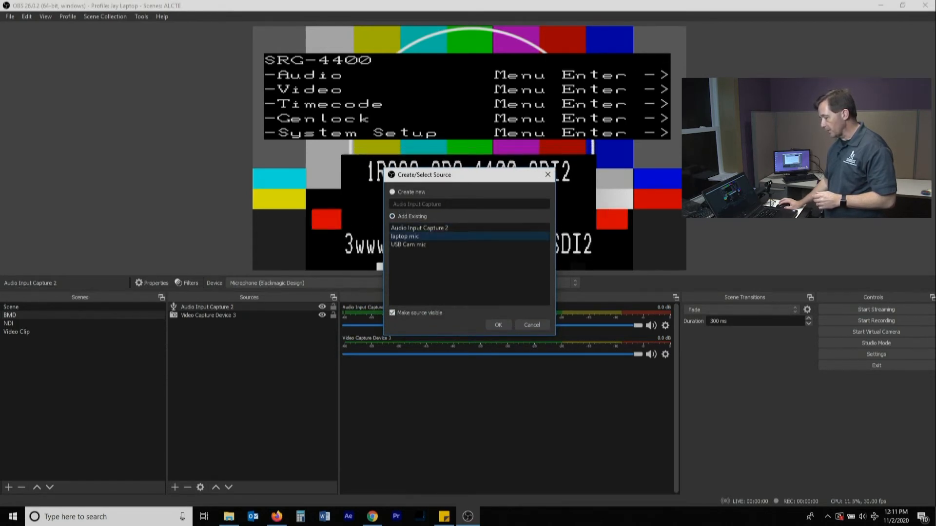
pyautogui.click(499, 325)
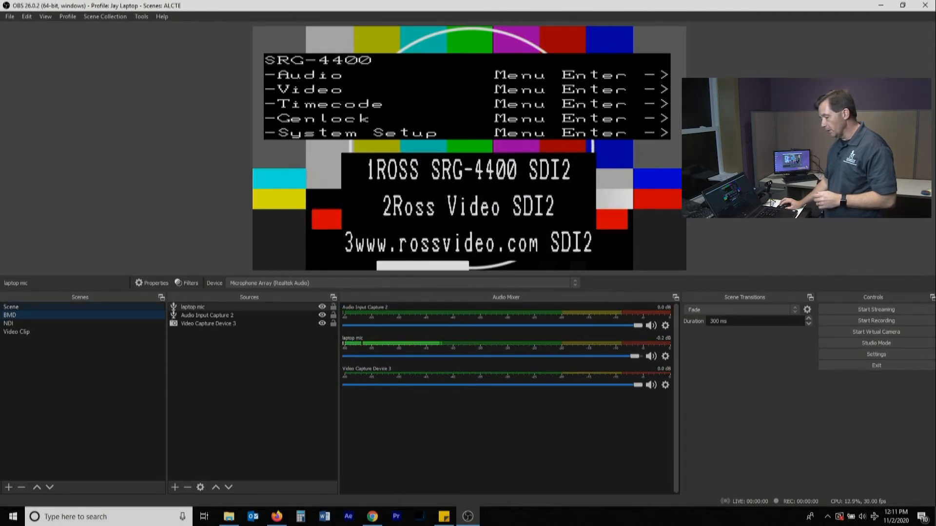
# - Switch back and forth between the scene named Scene and the BMD scene to check the laptop mic in both
pyautogui.click(12, 307)
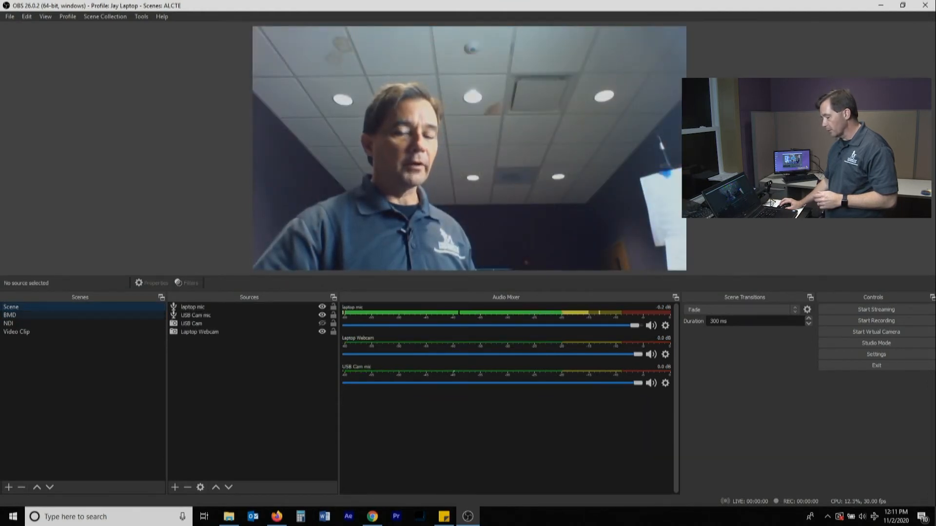
pyautogui.click(10, 316)
pyautogui.click(11, 307)
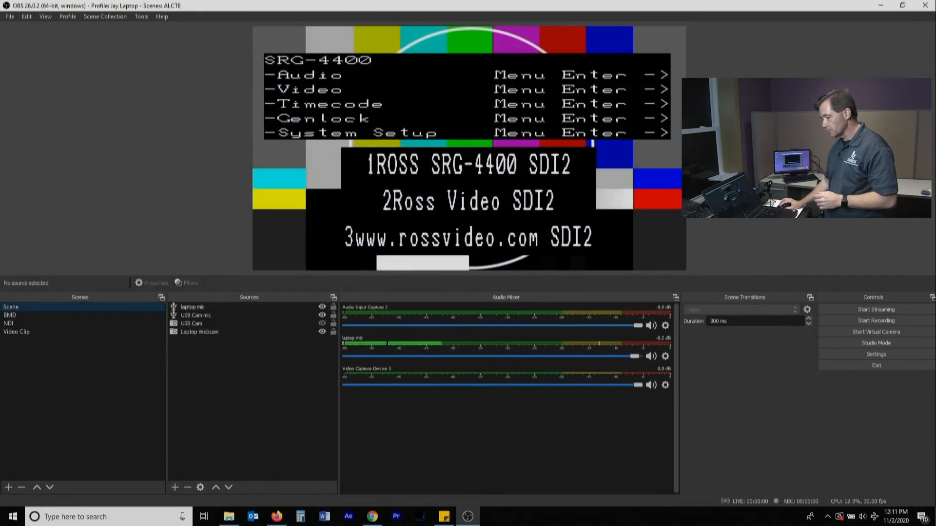
pyautogui.click(11, 315)
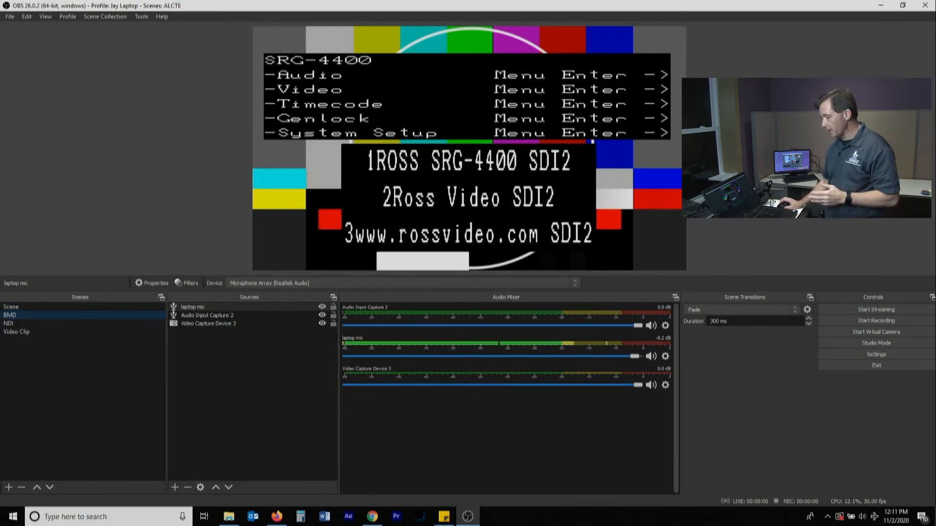
# - Add the existing laptop mic audio source to the NDI scene
pyautogui.click(9, 323)
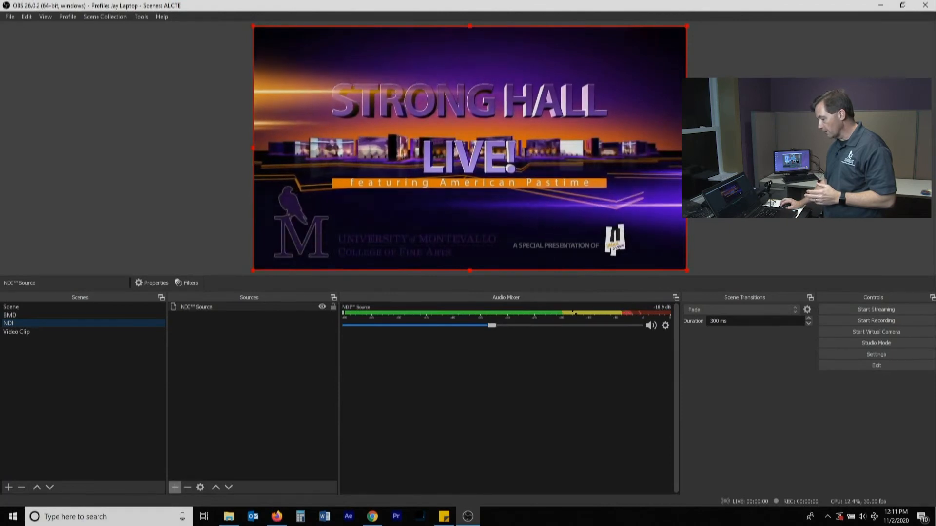
pyautogui.click(175, 488)
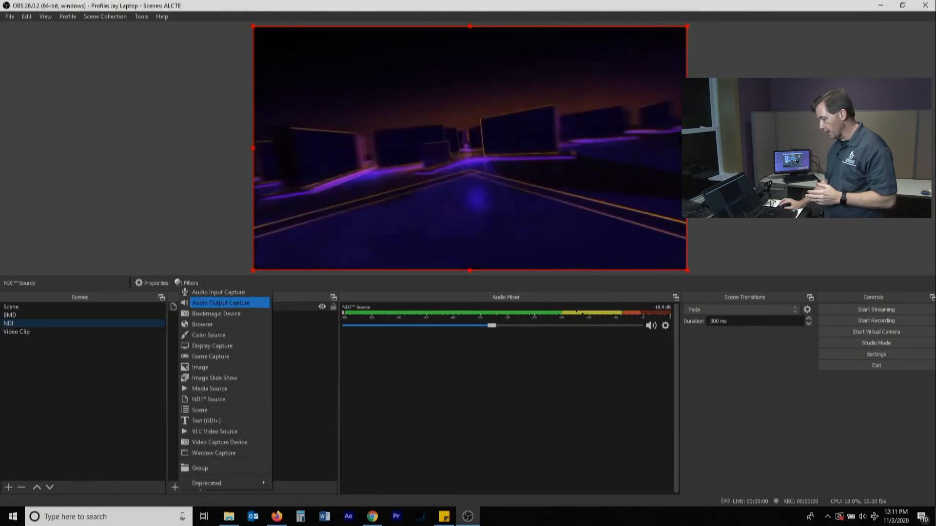
pyautogui.click(218, 293)
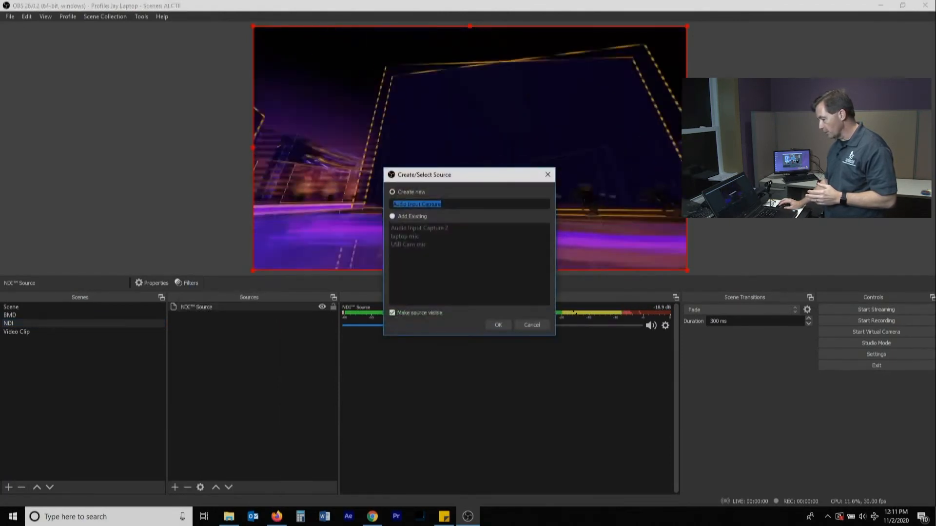
pyautogui.click(392, 217)
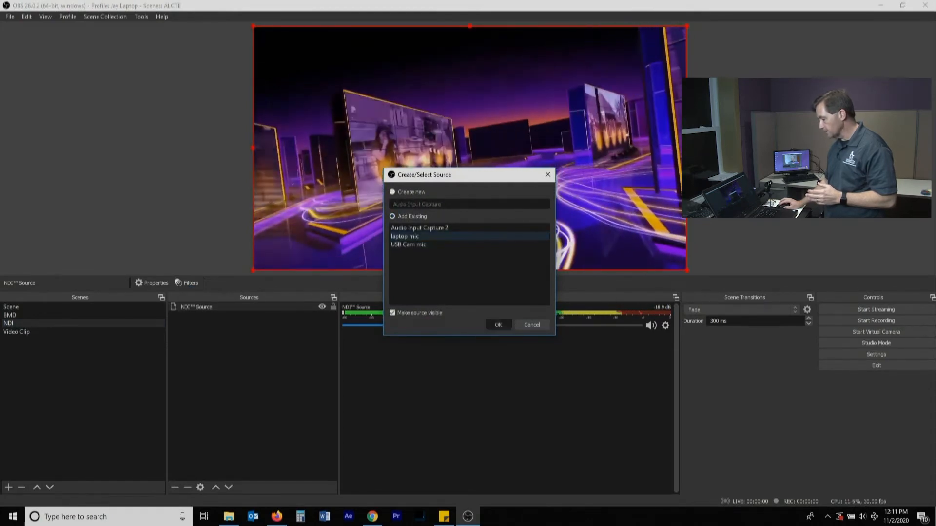
pyautogui.click(498, 325)
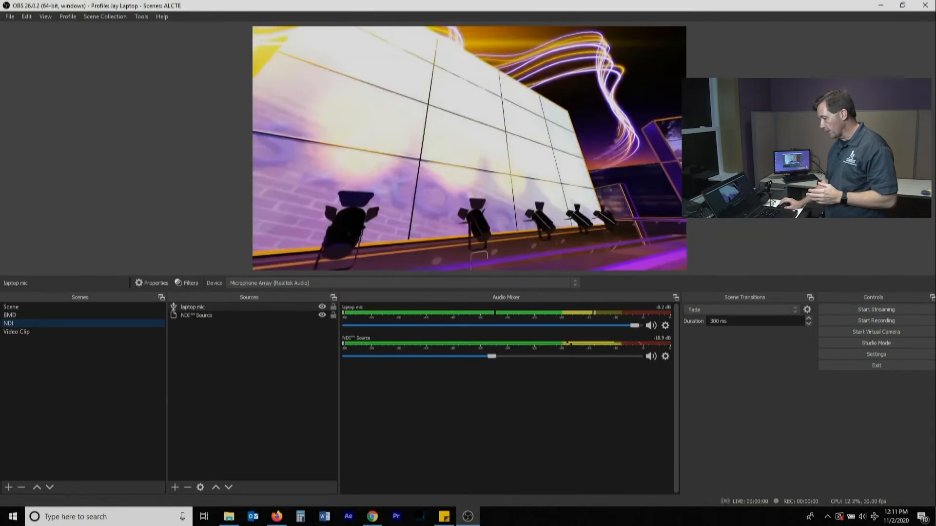
# - Go through Scene to the BMD scene and test hiding and showing its laptop mic source twice
pyautogui.click(11, 307)
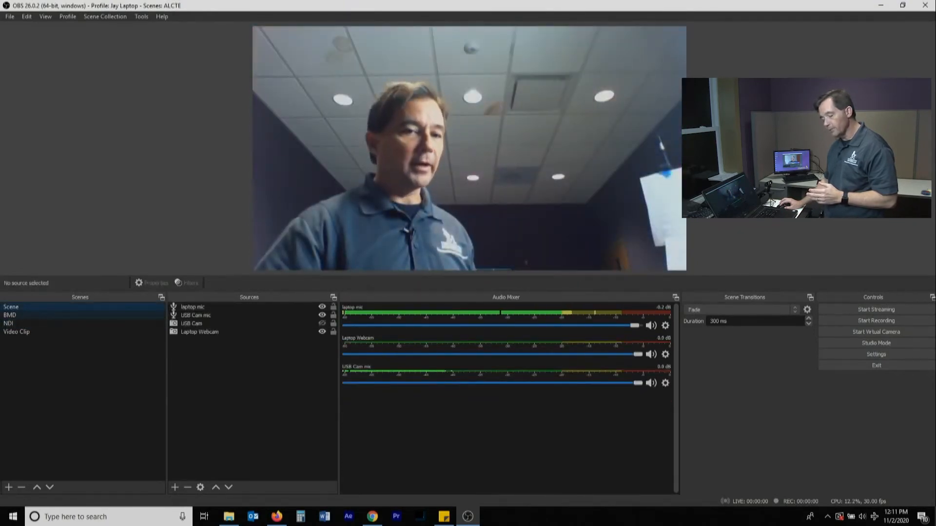
pyautogui.click(9, 315)
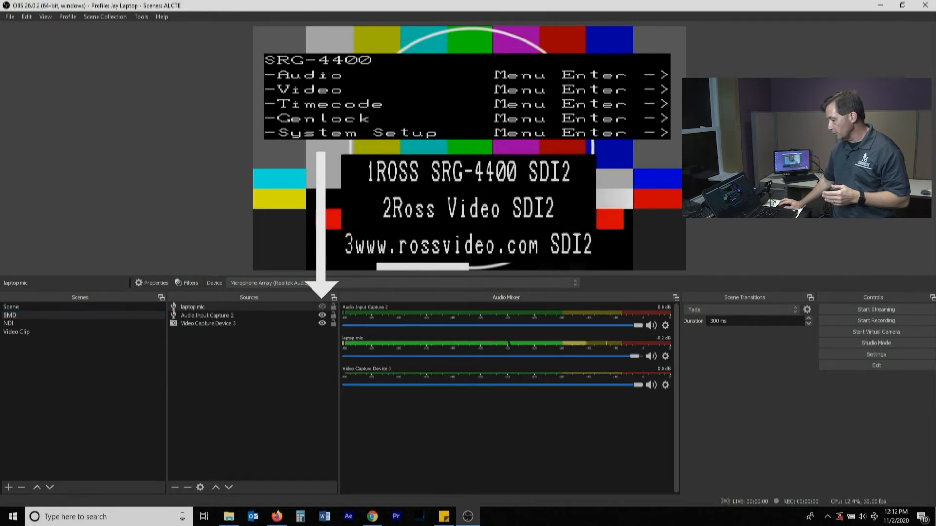
pyautogui.click(322, 307)
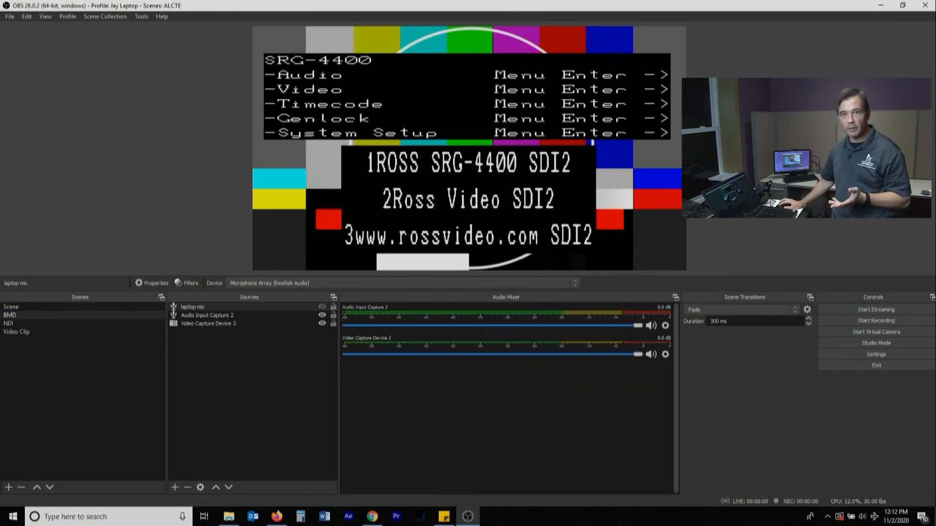
pyautogui.click(322, 307)
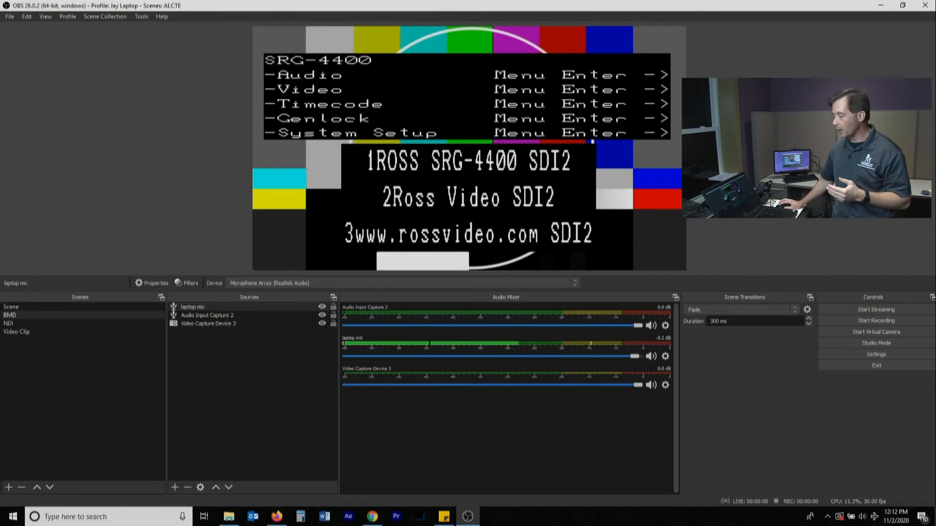
pyautogui.click(322, 307)
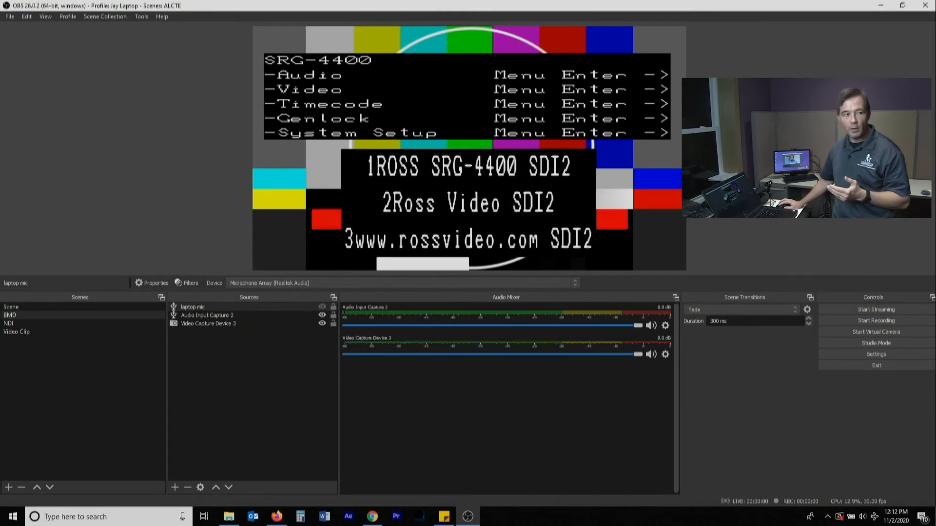
pyautogui.click(322, 308)
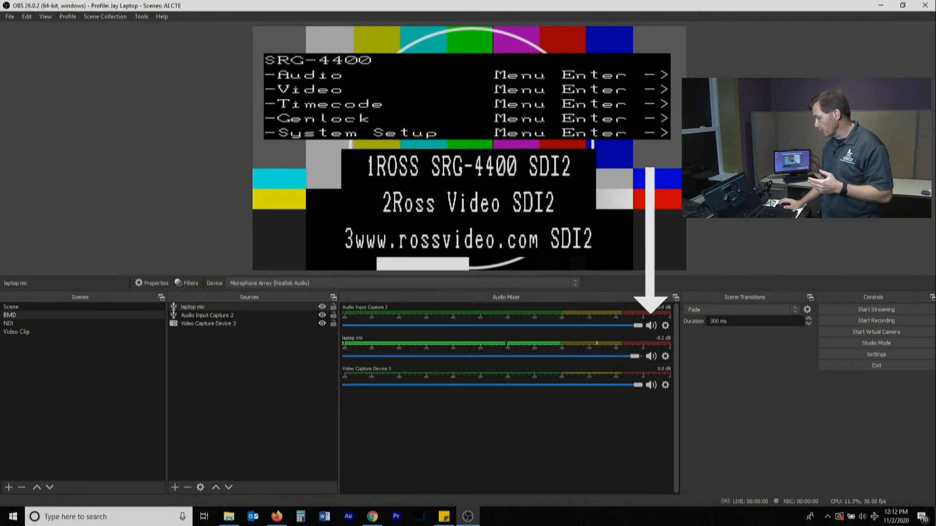
# - Test muting and unmuting the laptop mic in the audio mixer
pyautogui.click(651, 356)
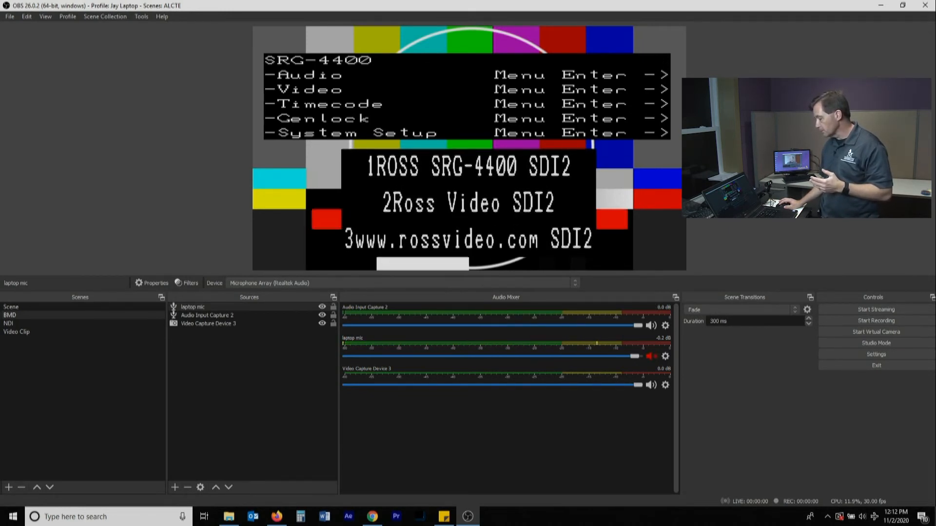
pyautogui.click(651, 356)
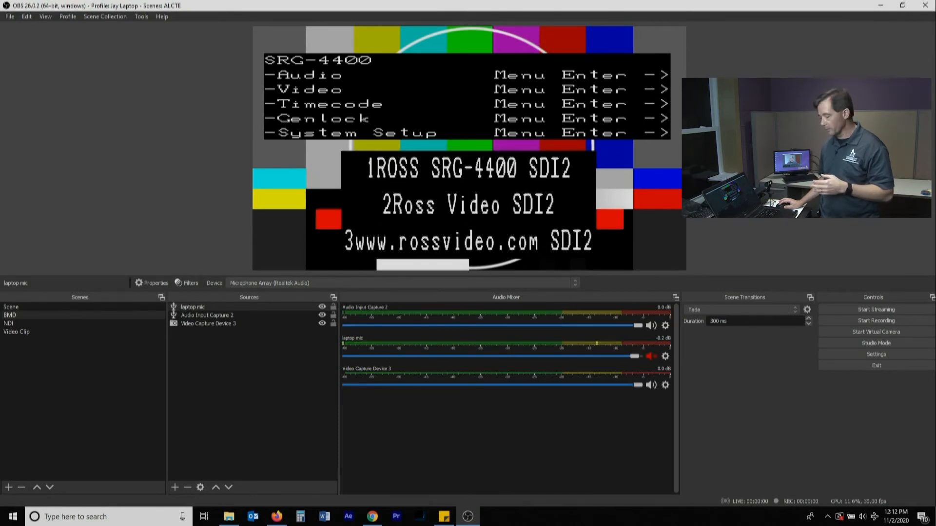
pyautogui.click(652, 357)
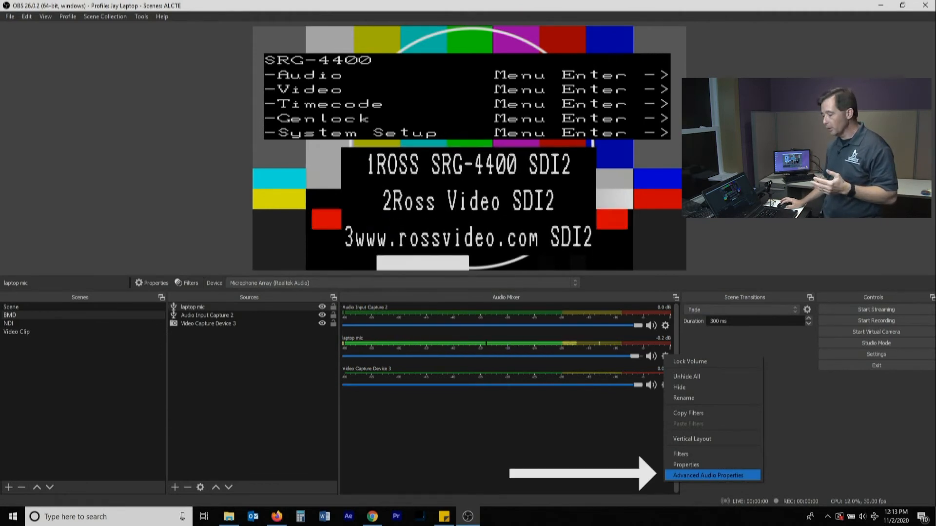
# - In the advanced audio properties, set Audio Input Capture 2's audio monitoring to Monitor and Output
pyautogui.click(709, 475)
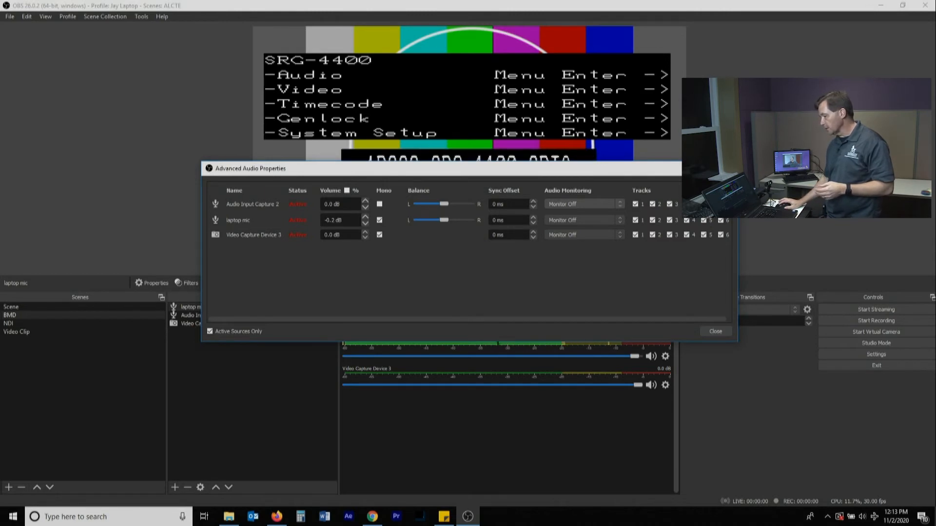
pyautogui.click(584, 205)
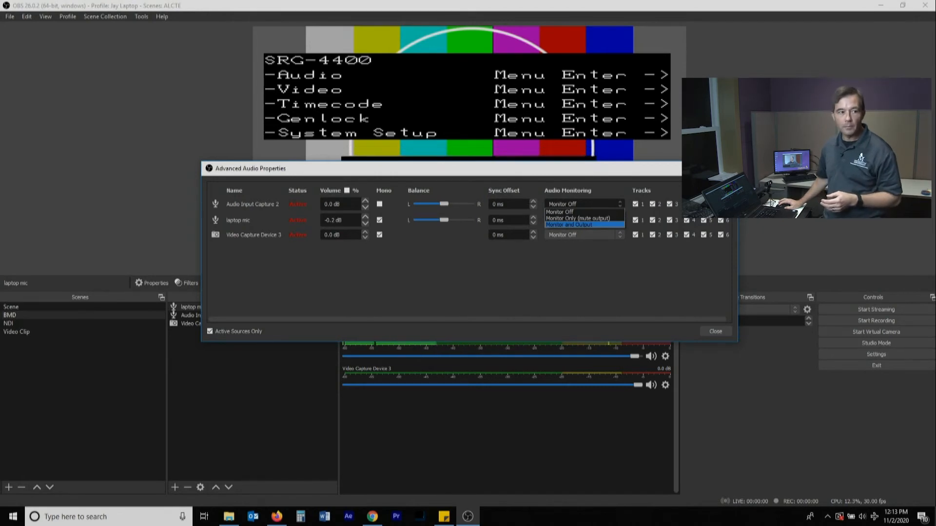
pyautogui.click(570, 225)
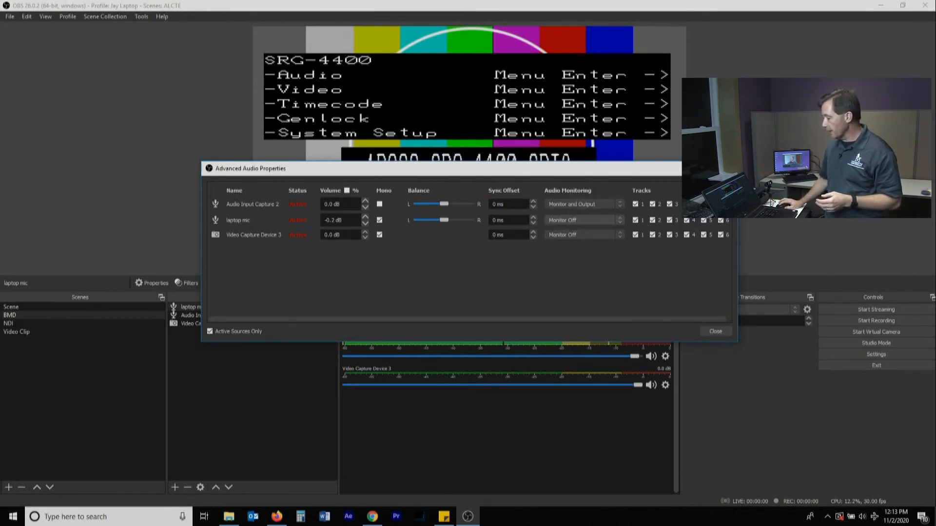
pyautogui.click(716, 331)
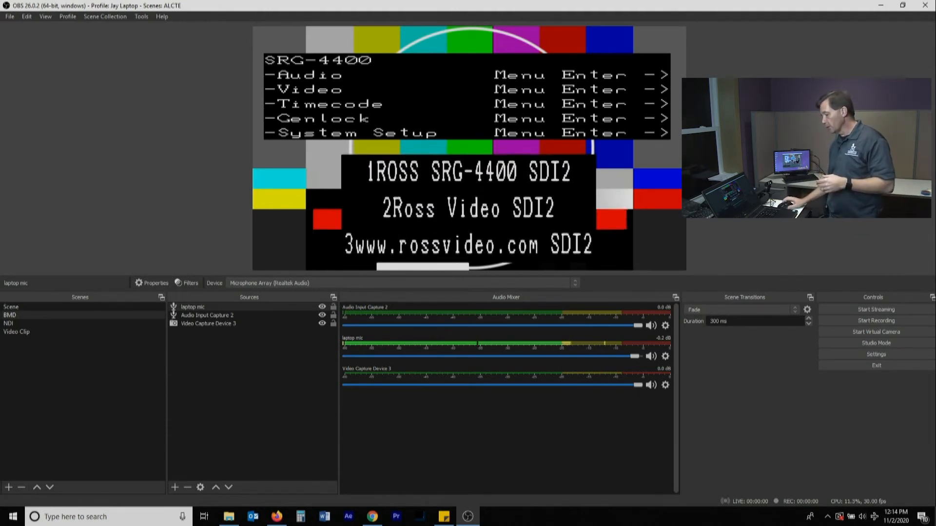
# - Switch to the NDI scene and raise the NDI source's volume to about -15.3 dB
pyautogui.click(29, 324)
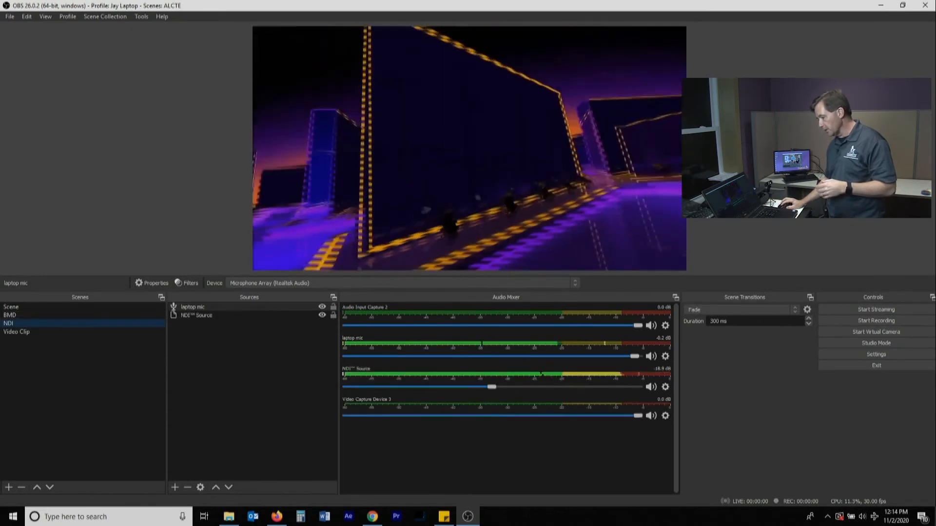
pyautogui.moveTo(492, 357)
pyautogui.mouseDown()
pyautogui.moveTo(533, 356)
pyautogui.moveTo(508, 356)
pyautogui.mouseUp()
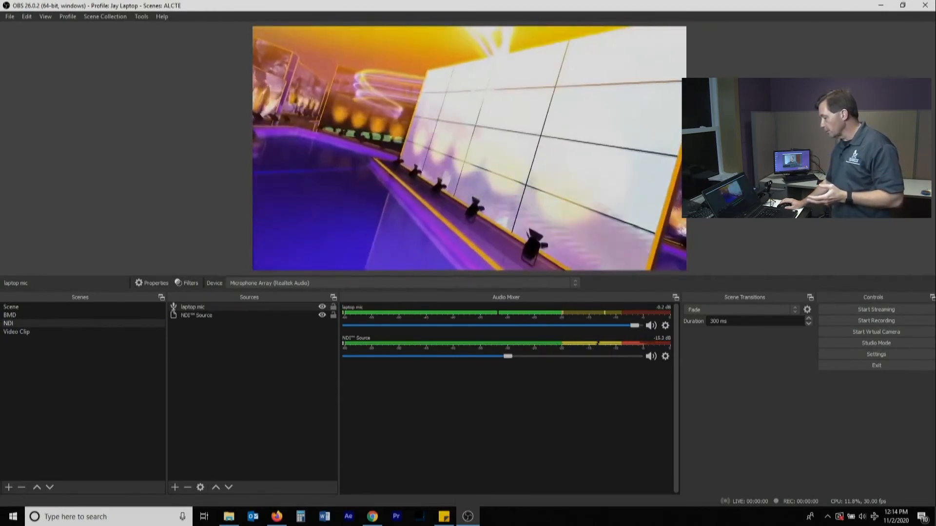
# - Set the NDI source's audio monitoring to Monitor and Output and lower its volume to about -34.4 dB
pyautogui.click(666, 356)
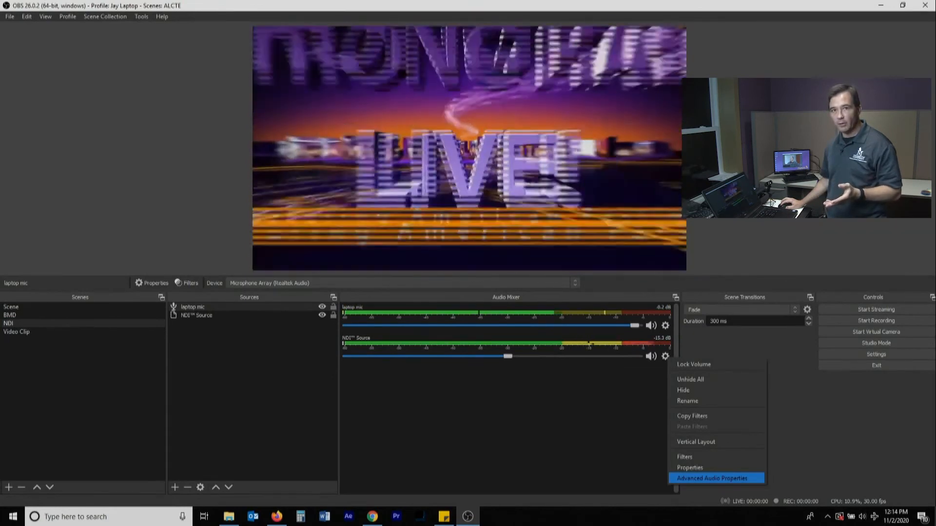
pyautogui.click(712, 478)
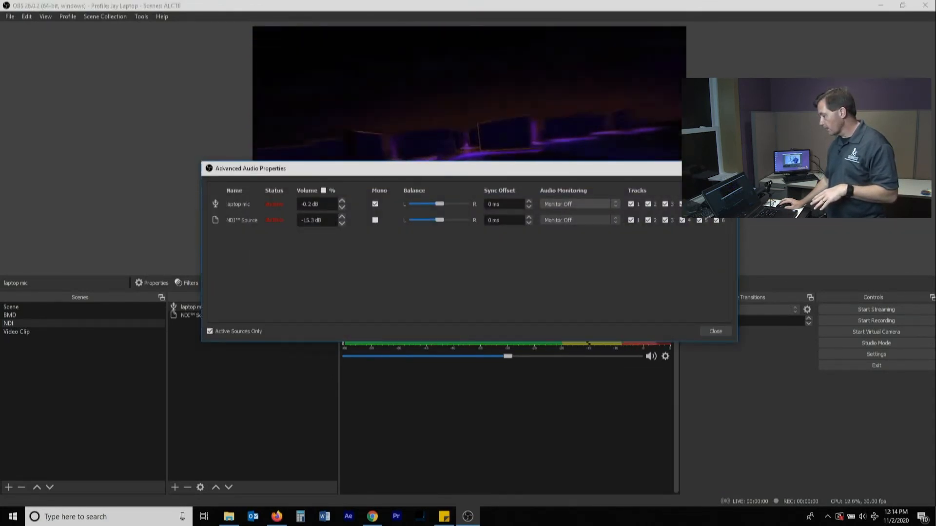
pyautogui.press('Return')
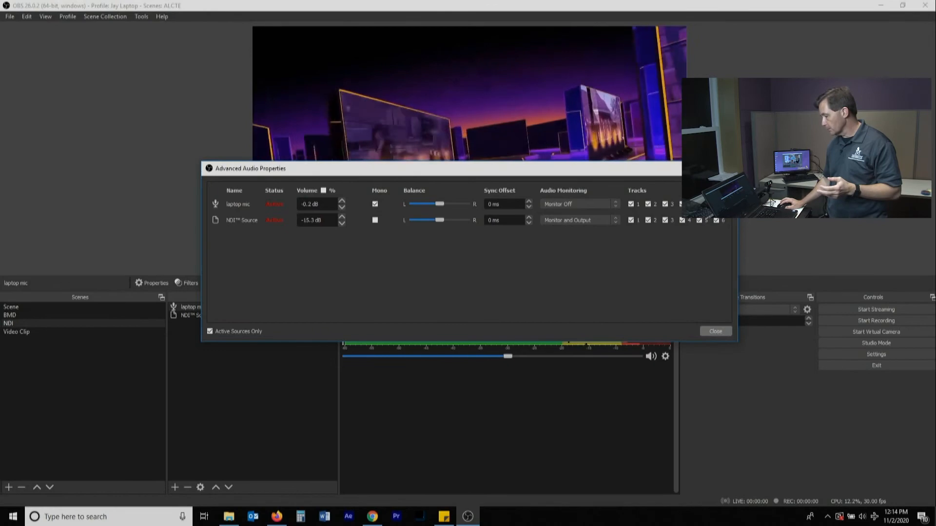
pyautogui.click(715, 331)
pyautogui.moveTo(495, 356); pyautogui.dragTo(442, 357)
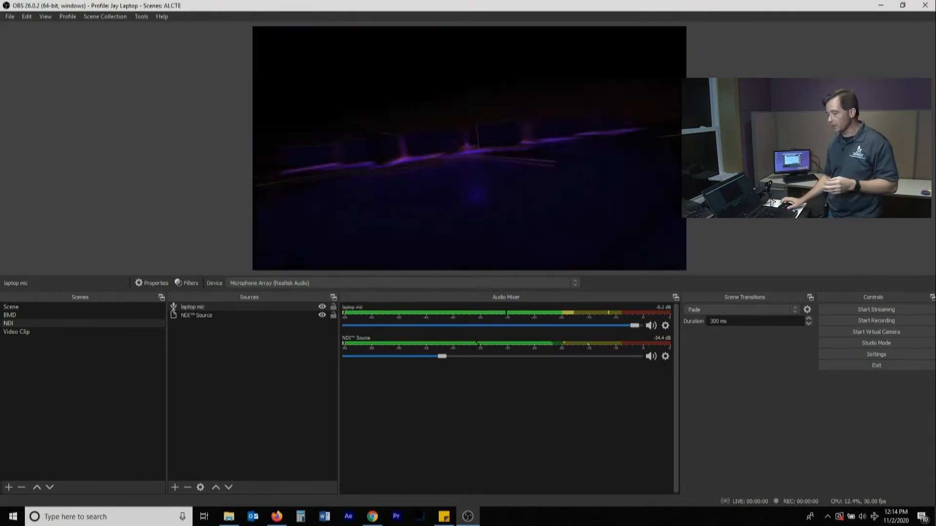
# - Switch to the scene named Scene and start streaming
pyautogui.click(20, 307)
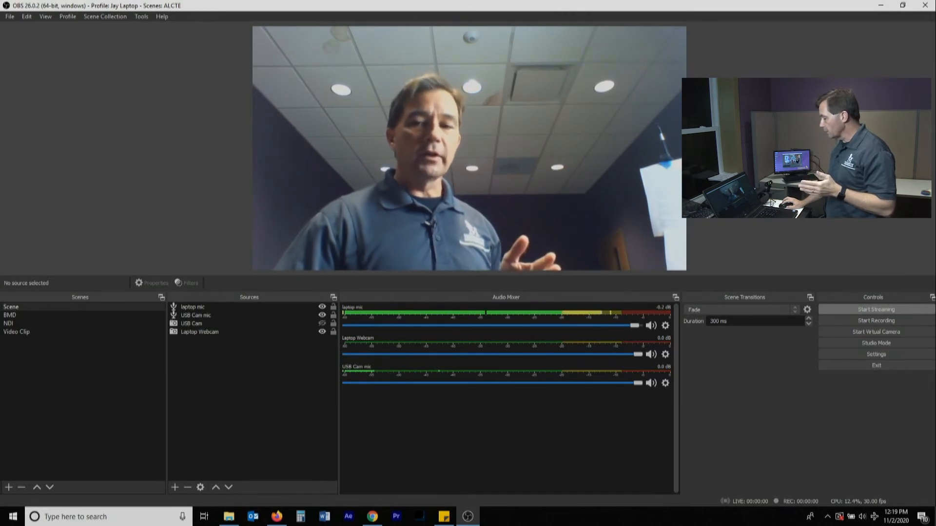
pyautogui.click(876, 309)
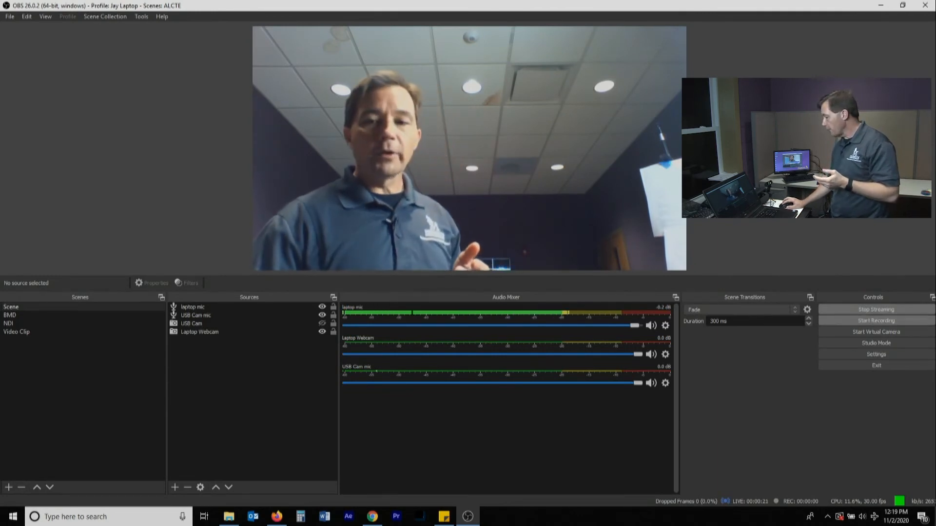
# - Start recording, examine the stream and recording performance in the Stats window, and close it
pyautogui.click(876, 320)
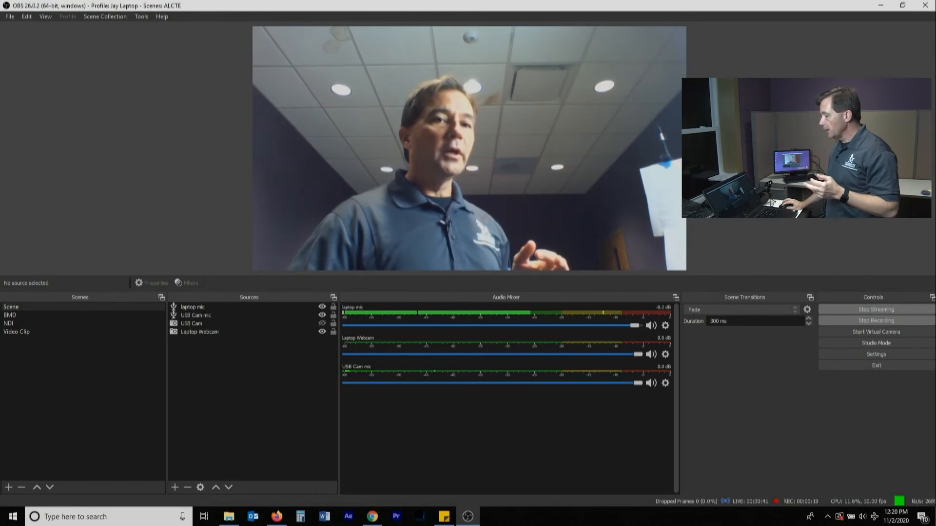
pyautogui.click(45, 16)
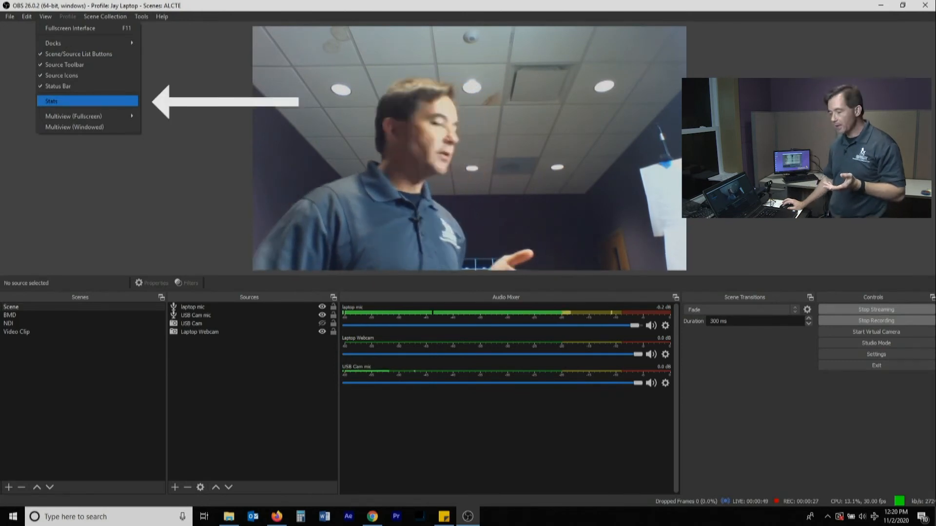
pyautogui.press('Return')
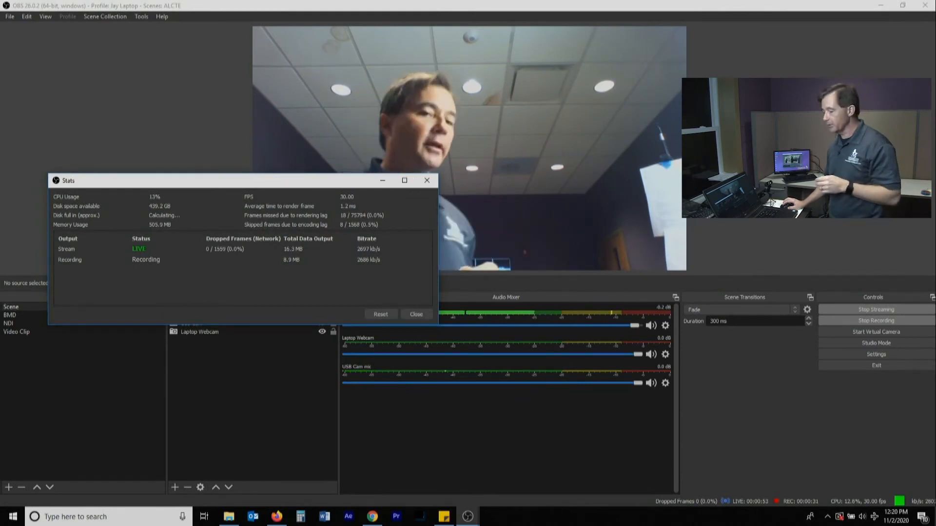
pyautogui.moveTo(181, 183); pyautogui.dragTo(236, 171)
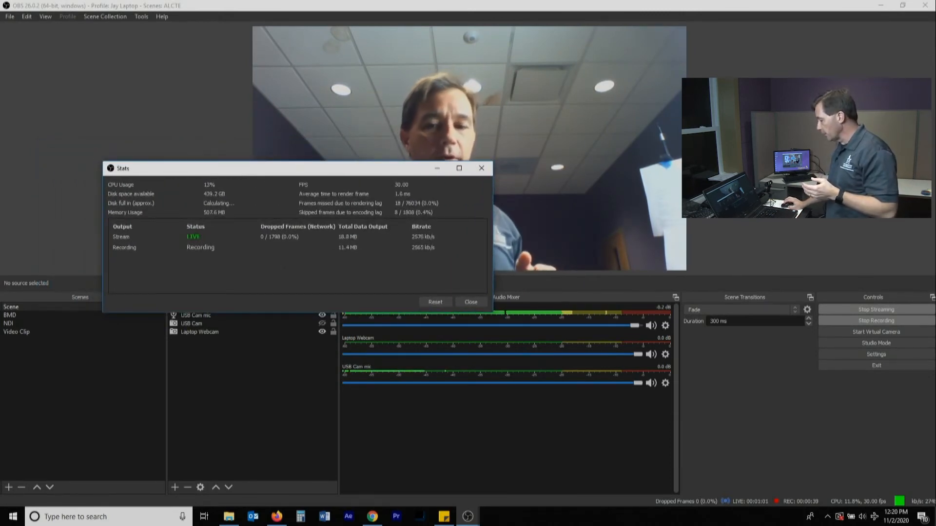
pyautogui.moveTo(355, 169); pyautogui.dragTo(720, 320)
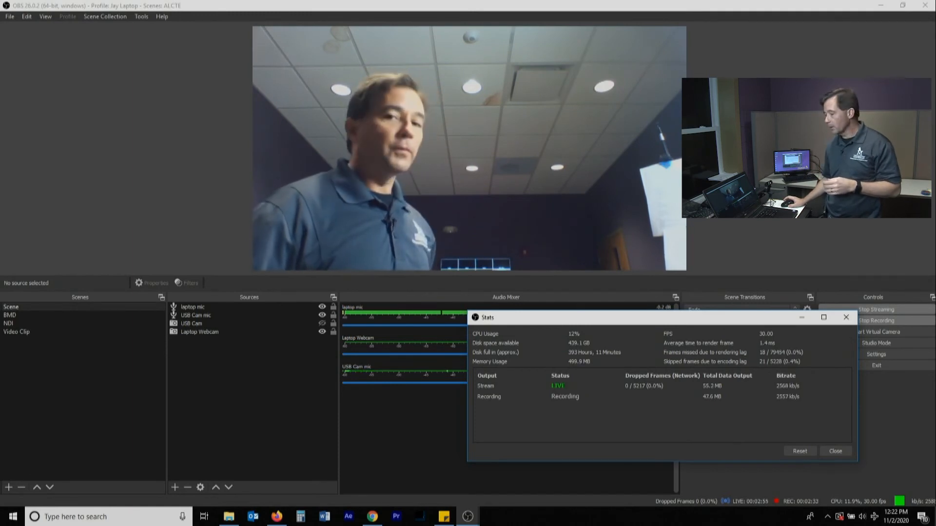
pyautogui.click(847, 317)
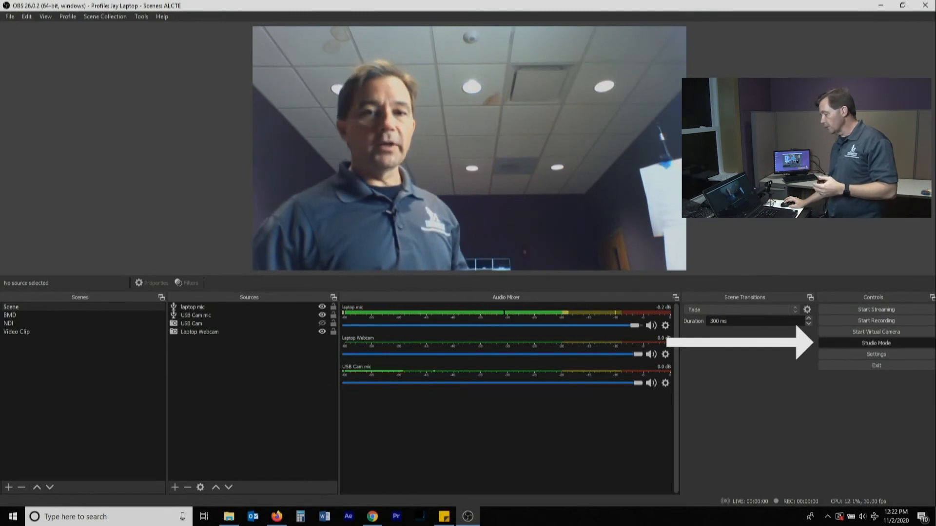
# - Enable Studio Mode and start streaming
pyautogui.click(876, 343)
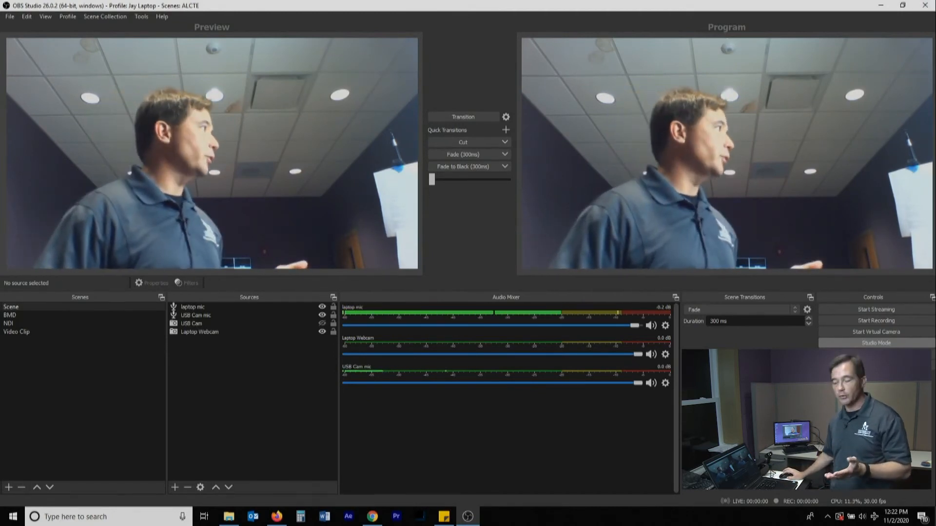
pyautogui.click(876, 310)
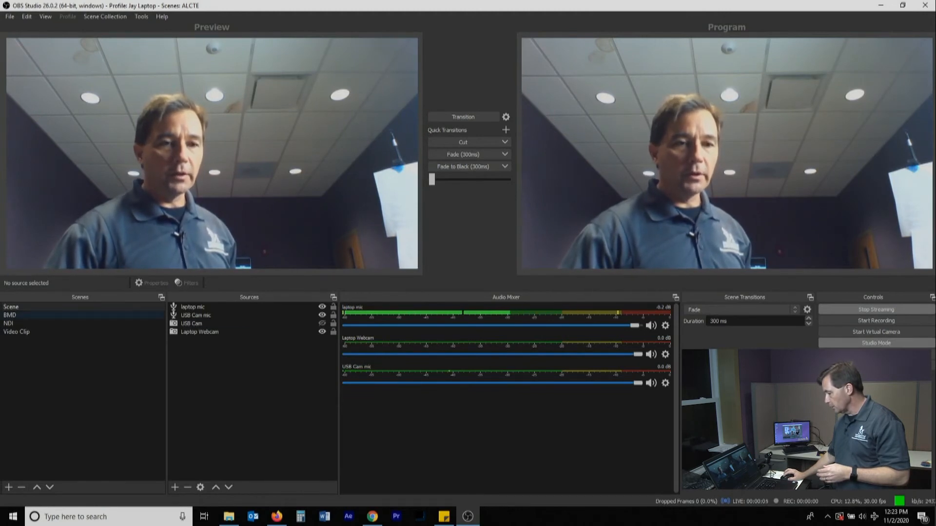
# - Load the BMD, NDI, Video Clip and Scene scenes into the preview one after another while streaming
pyautogui.click(9, 315)
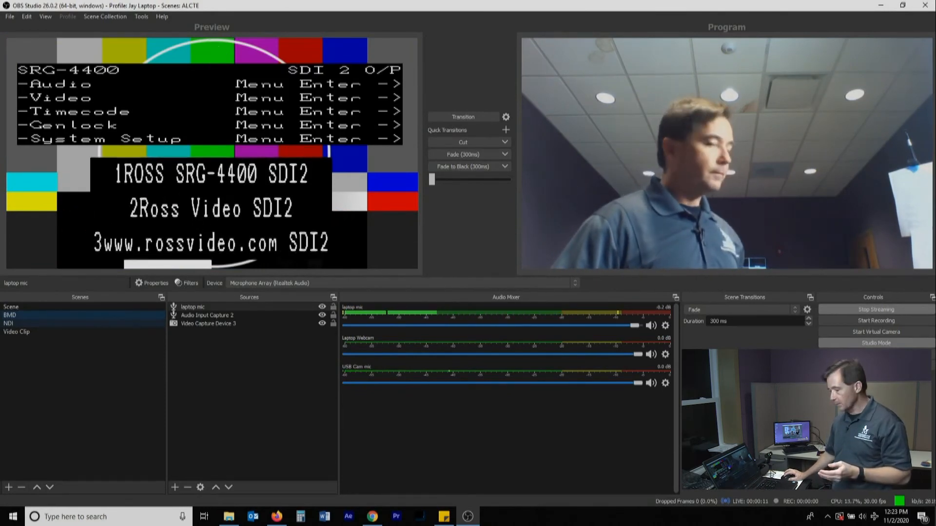
pyautogui.click(11, 307)
pyautogui.click(9, 316)
pyautogui.click(9, 323)
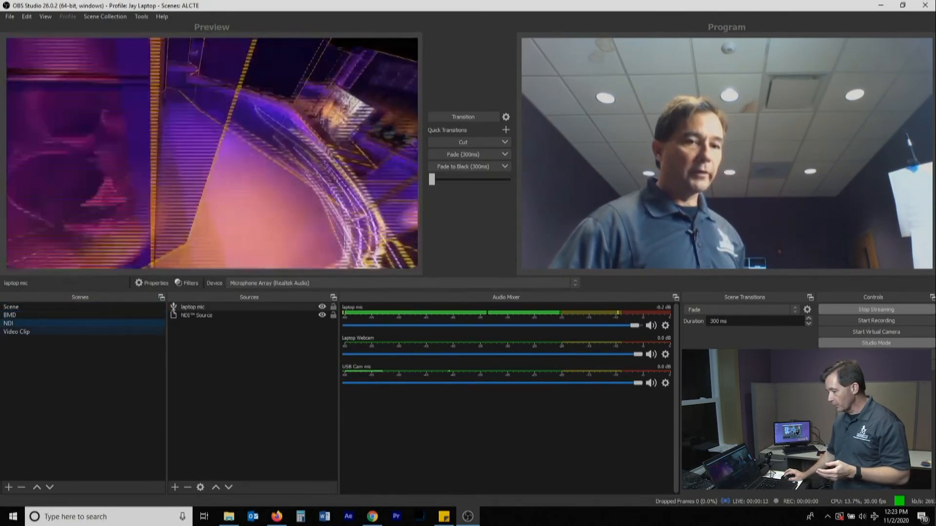
pyautogui.click(16, 332)
pyautogui.click(10, 307)
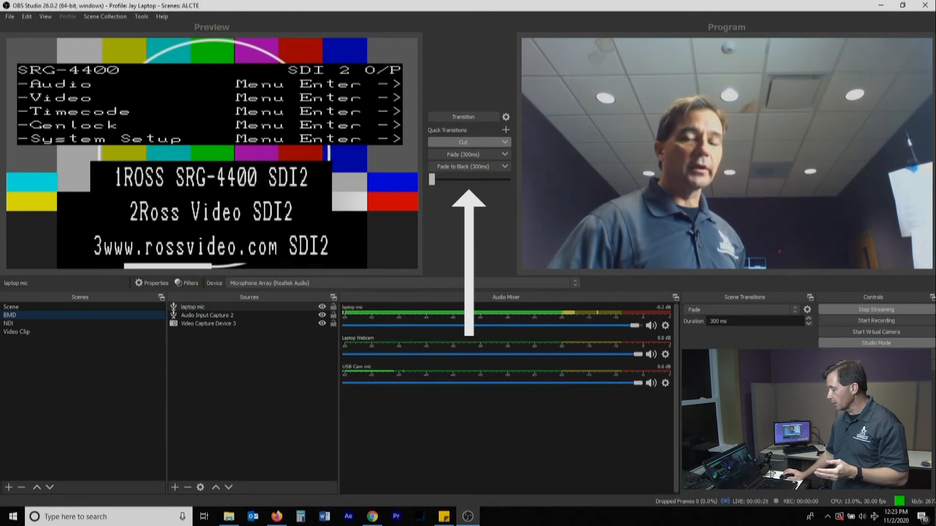
# - Alternate BMD and Scene in the program output using Cut, the default Transition and the 300 ms Fade, ending on Scene
pyautogui.click(463, 142)
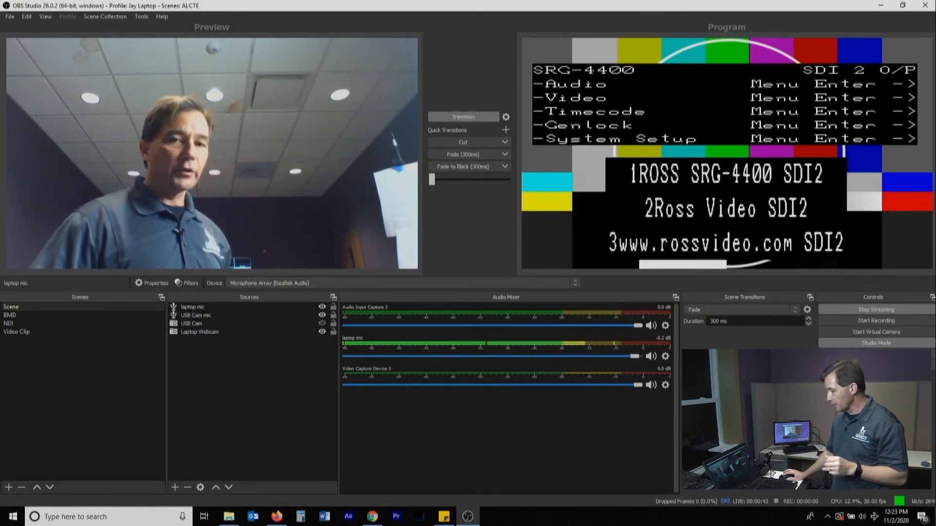
pyautogui.click(463, 117)
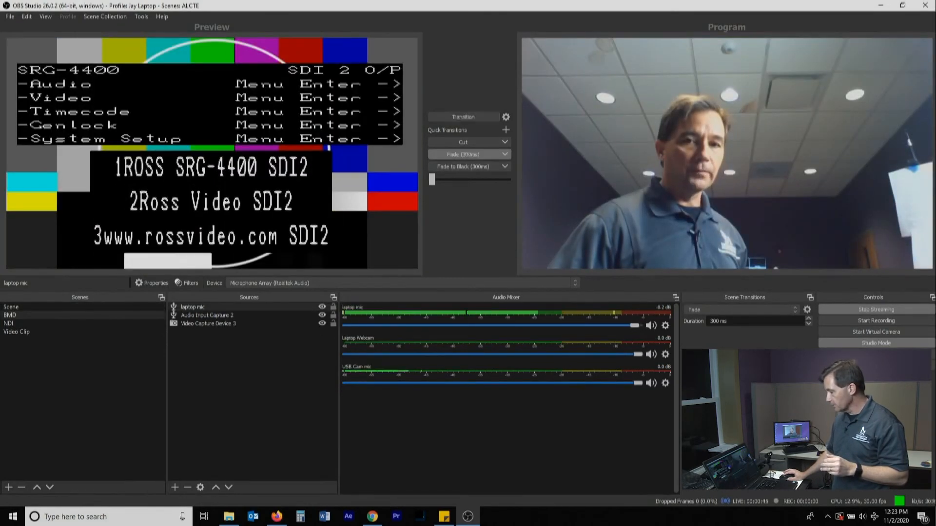
pyautogui.click(463, 154)
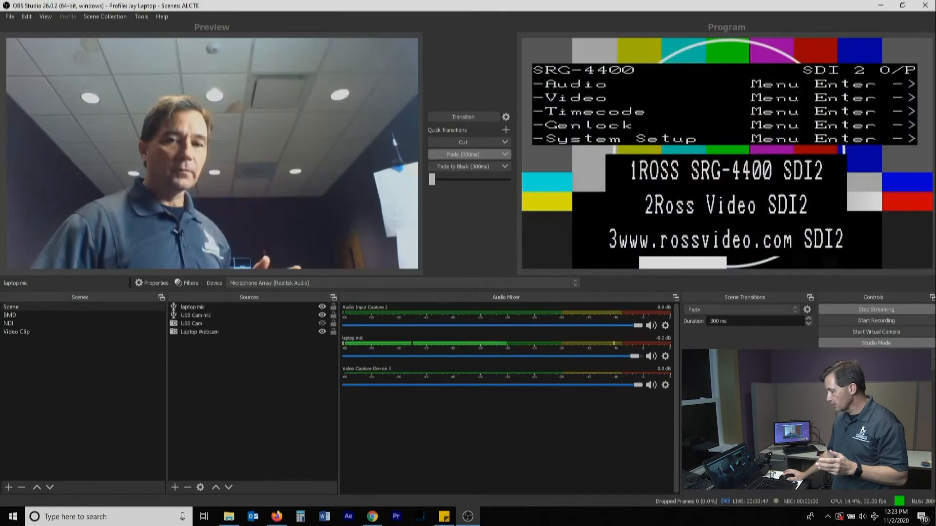
pyautogui.click(463, 142)
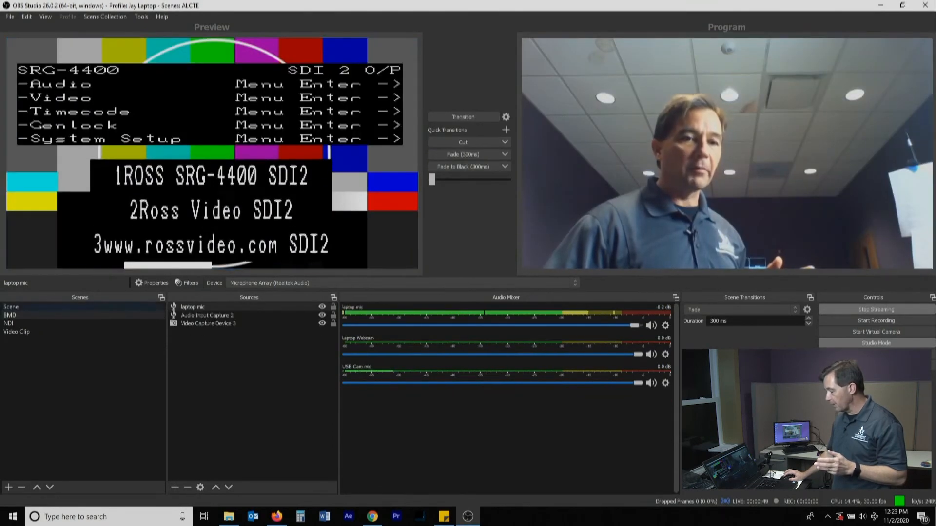
# - Preview the NDI scene and transition it to program, and cut from it to the Video Clip scene
pyautogui.click(20, 323)
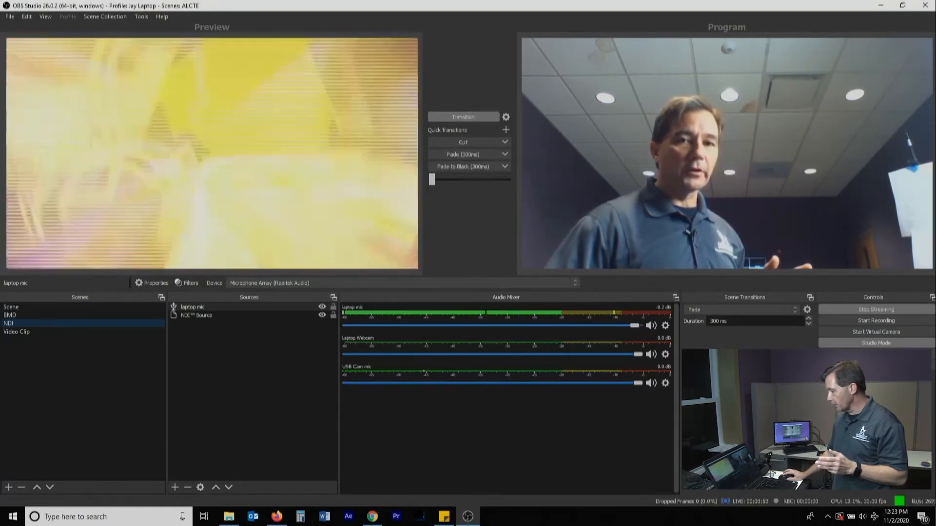
pyautogui.click(463, 117)
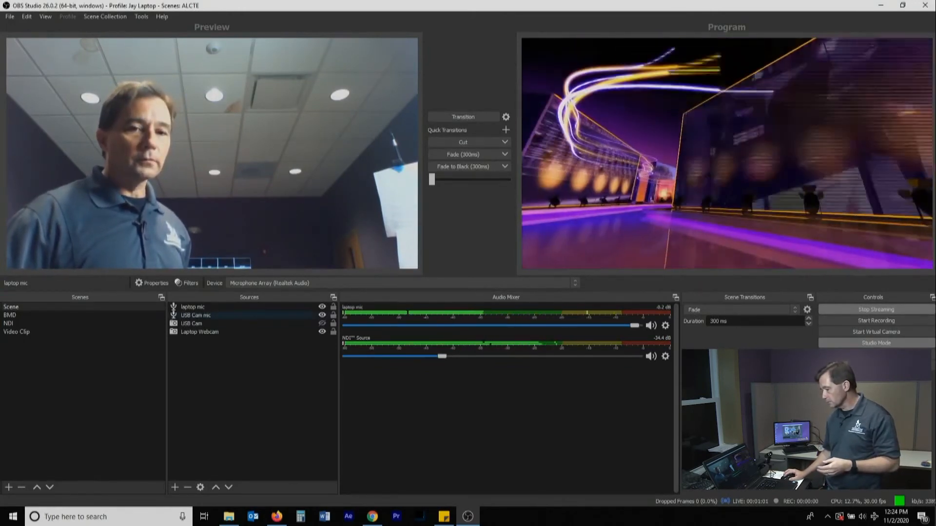
pyautogui.click(17, 332)
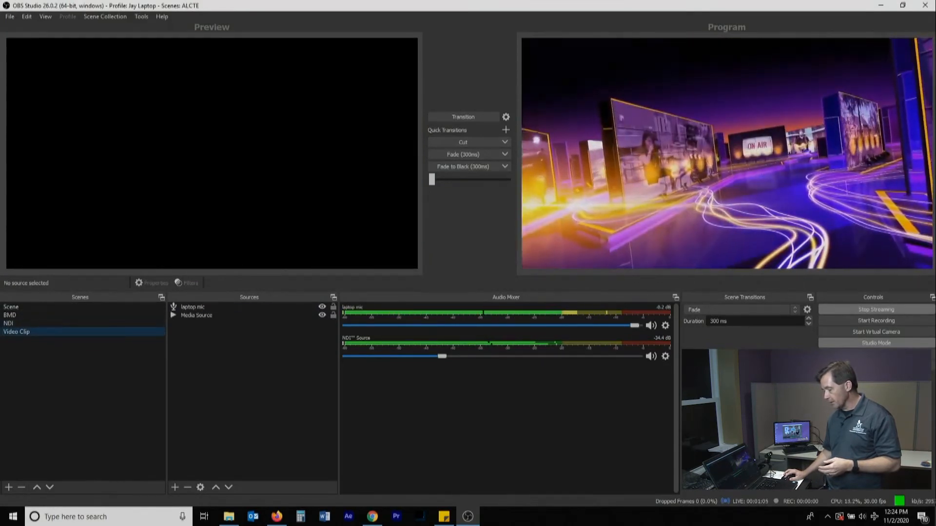
pyautogui.click(463, 142)
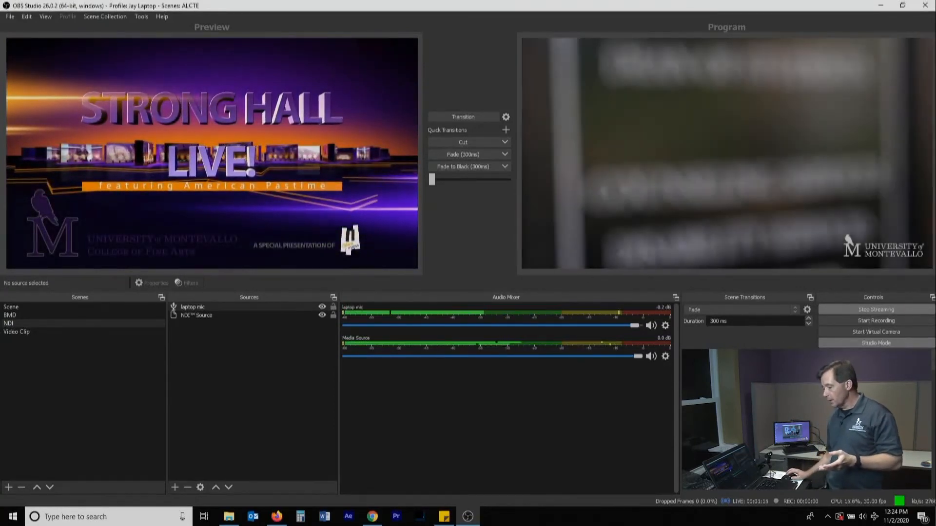
# - While the video clip is on program, preview the Scene, NDI, BMD and Video Clip scenes in turn
pyautogui.click(11, 307)
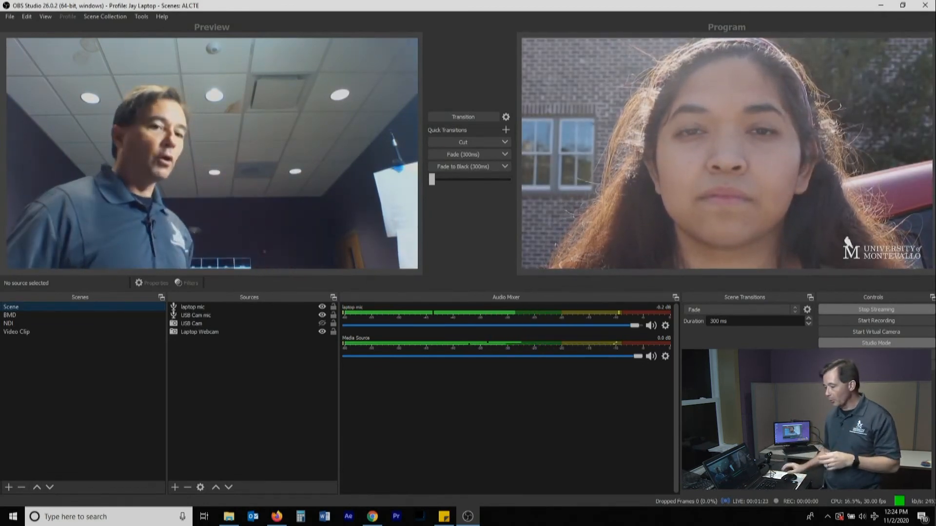
pyautogui.click(19, 324)
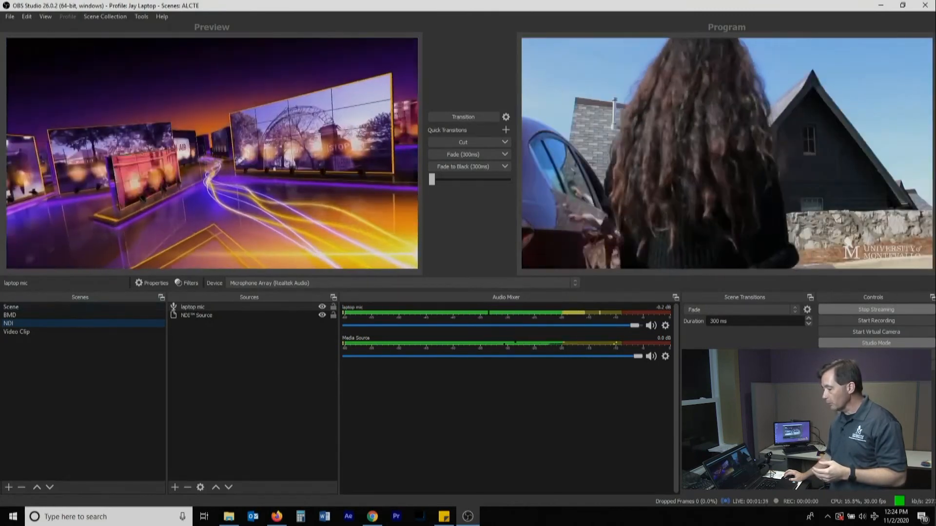
pyautogui.click(30, 307)
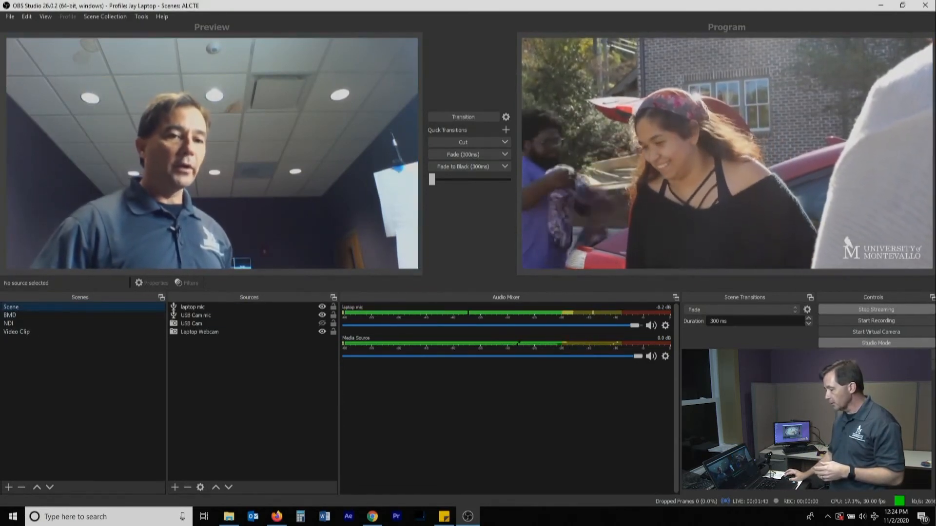
pyautogui.click(29, 315)
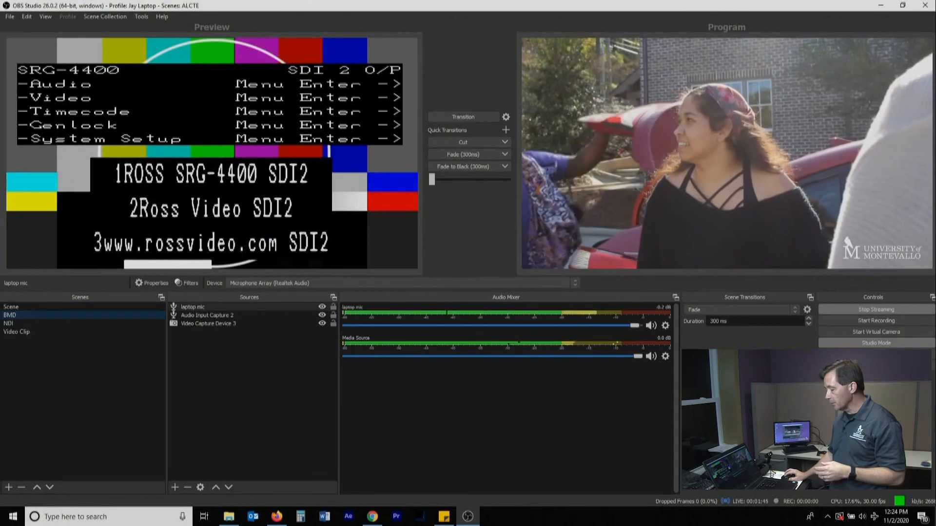
pyautogui.click(29, 323)
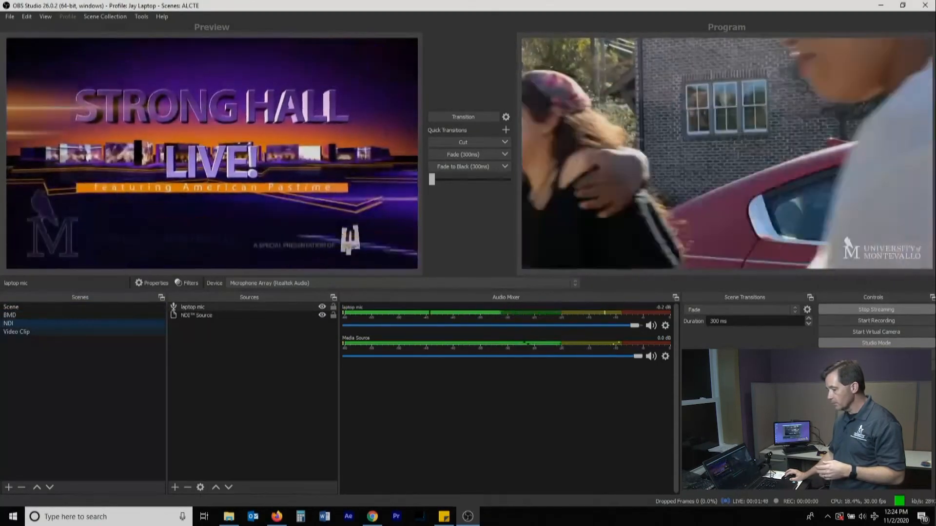
pyautogui.click(29, 332)
# - Cut from the video clip to Scene on program, and fade the NDI scene in over 300 ms
pyautogui.click(30, 307)
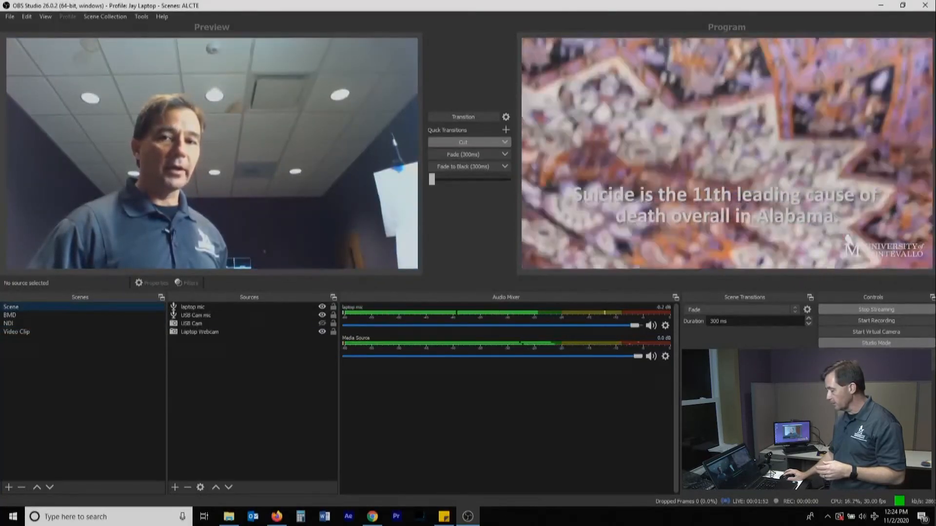
pyautogui.click(463, 142)
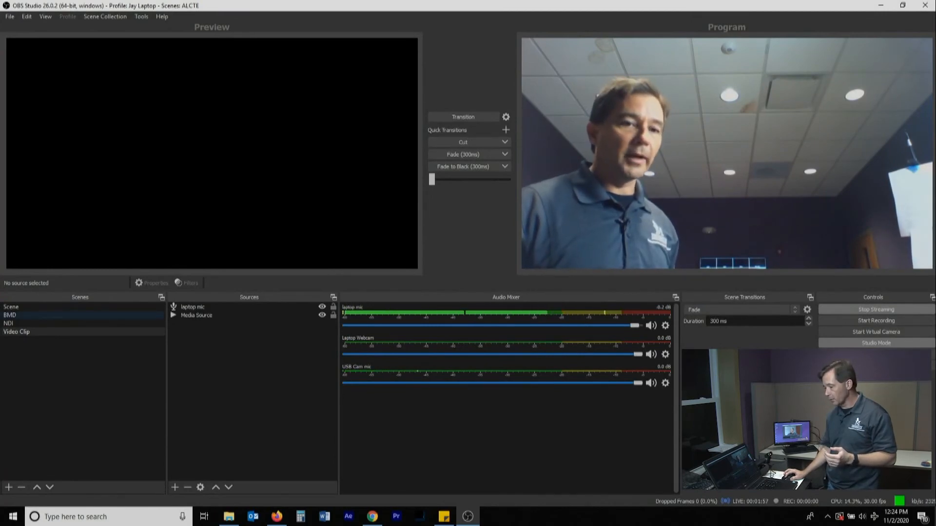
pyautogui.click(29, 324)
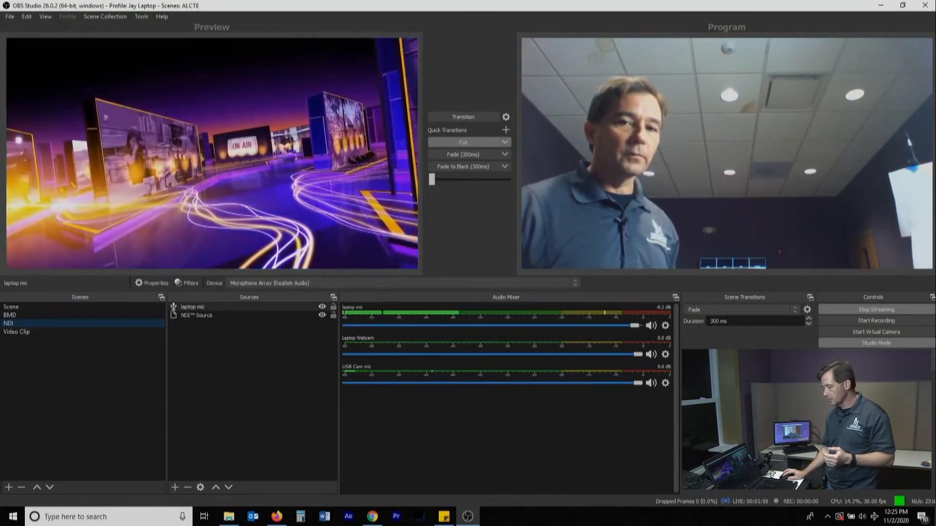
pyautogui.click(464, 154)
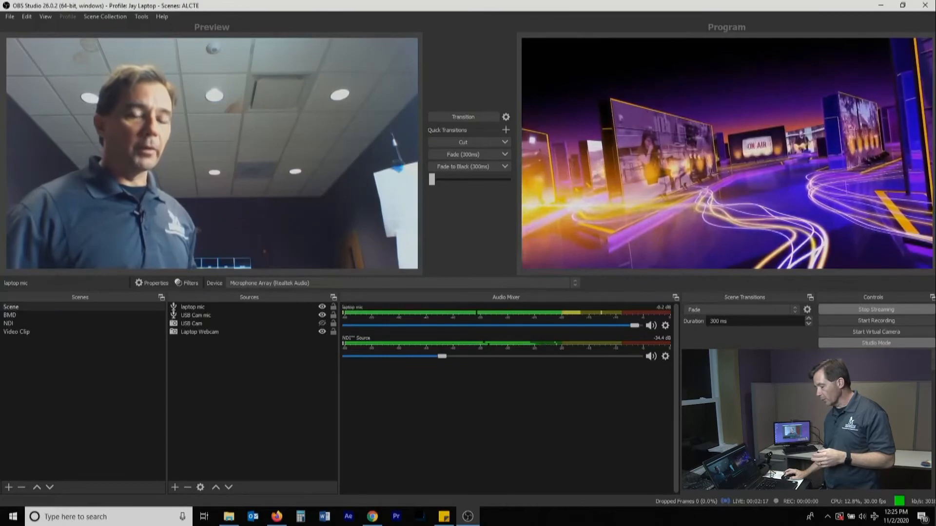
# - Preview the BMD scene briefly, and cut Scene back to the program output
pyautogui.click(10, 315)
pyautogui.click(11, 307)
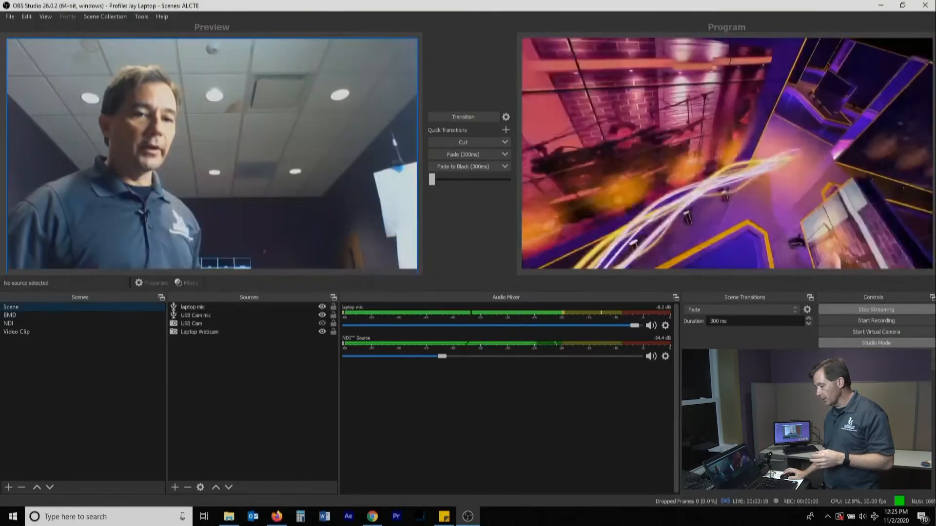
pyautogui.click(463, 143)
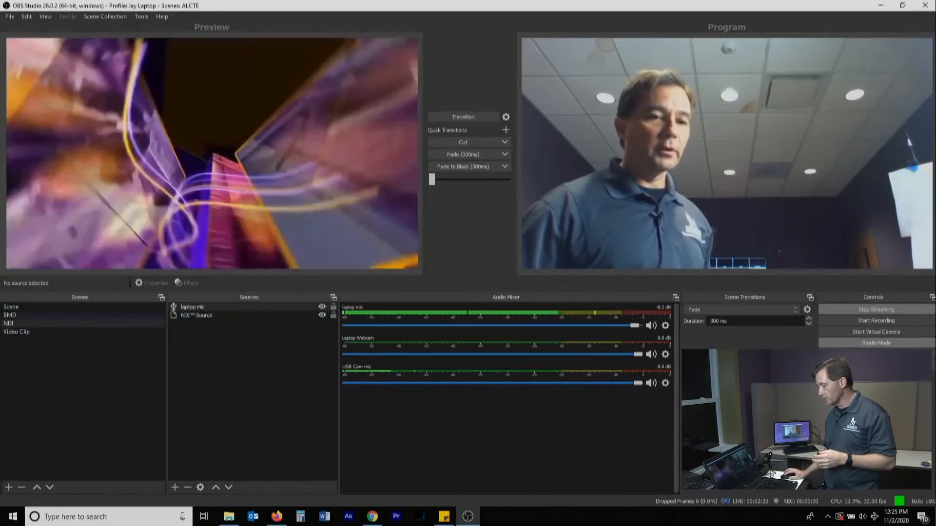
# - In Scene's preview, make the USB Cam source visible and cut the changed scene to program
pyautogui.click(11, 308)
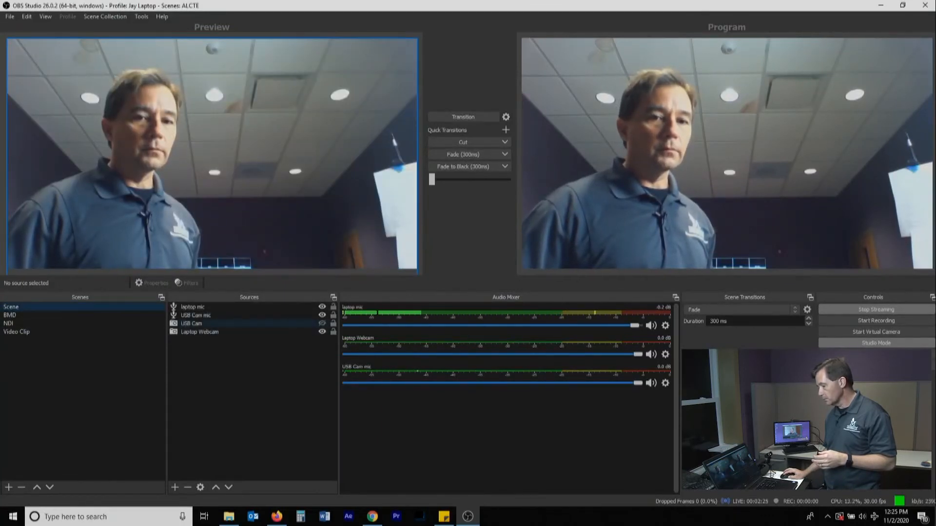
pyautogui.click(322, 323)
pyautogui.click(505, 142)
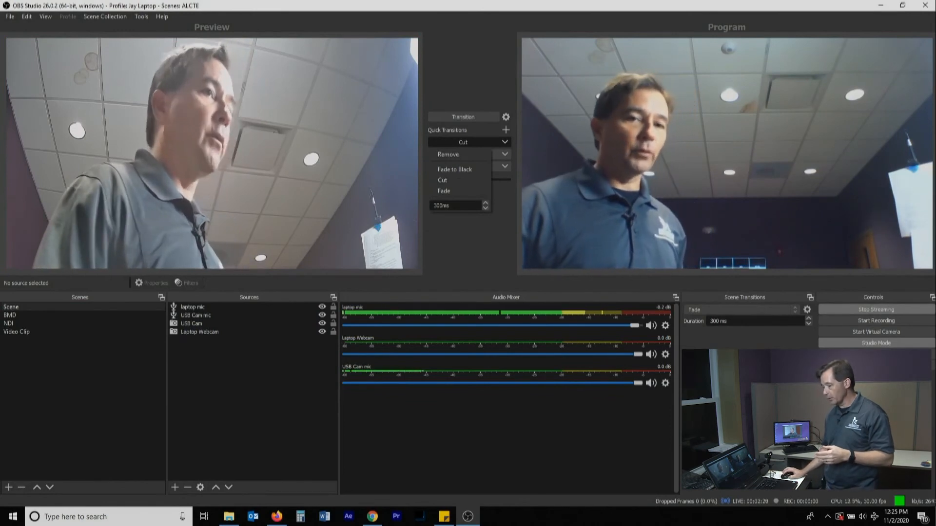
pyautogui.click(505, 143)
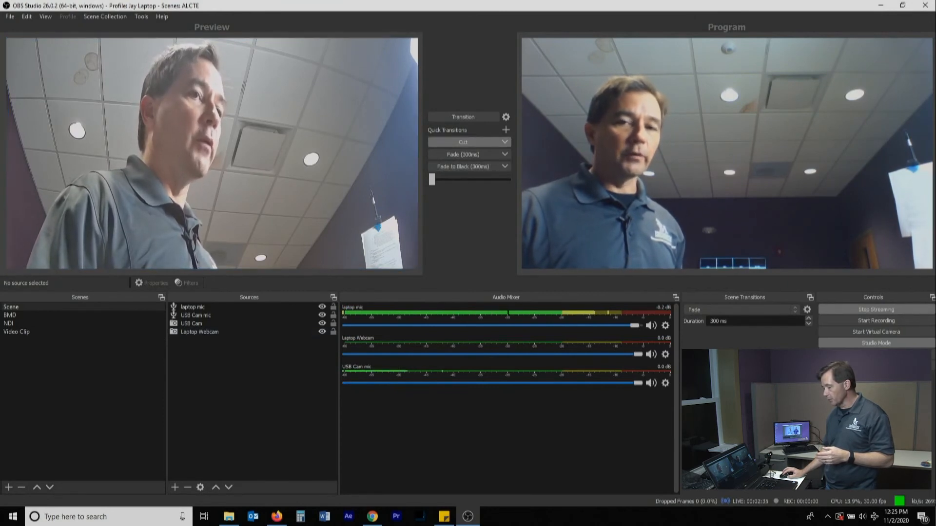
pyautogui.click(463, 143)
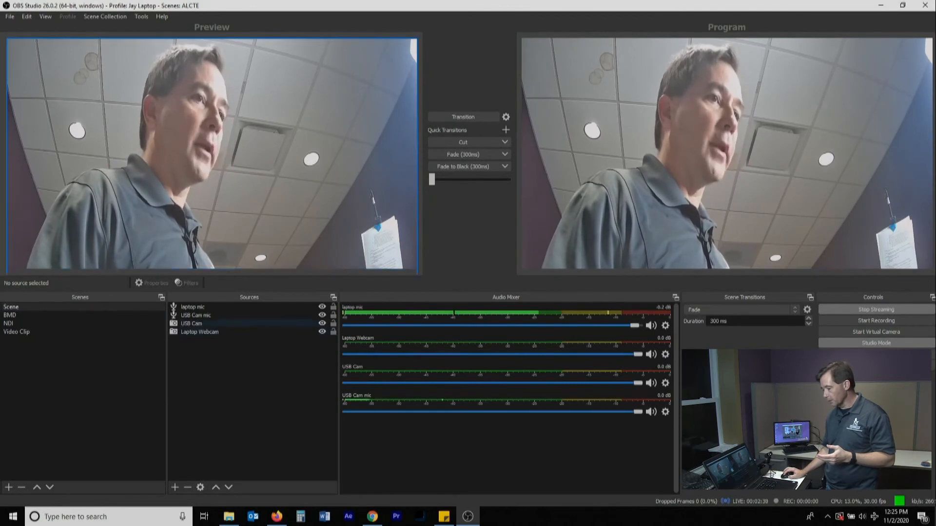
# - Hide the USB Cam source in Scene's preview and cut the changed scene to program
pyautogui.click(322, 324)
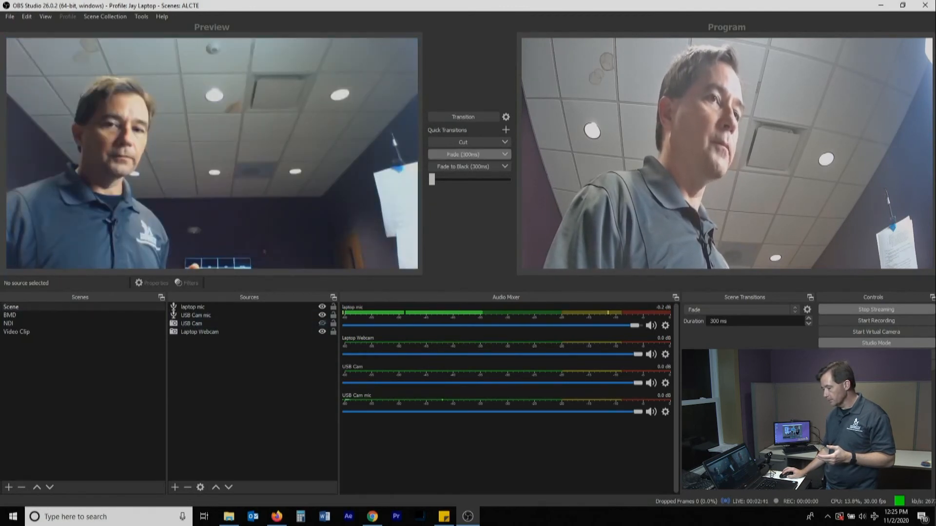
pyautogui.click(463, 143)
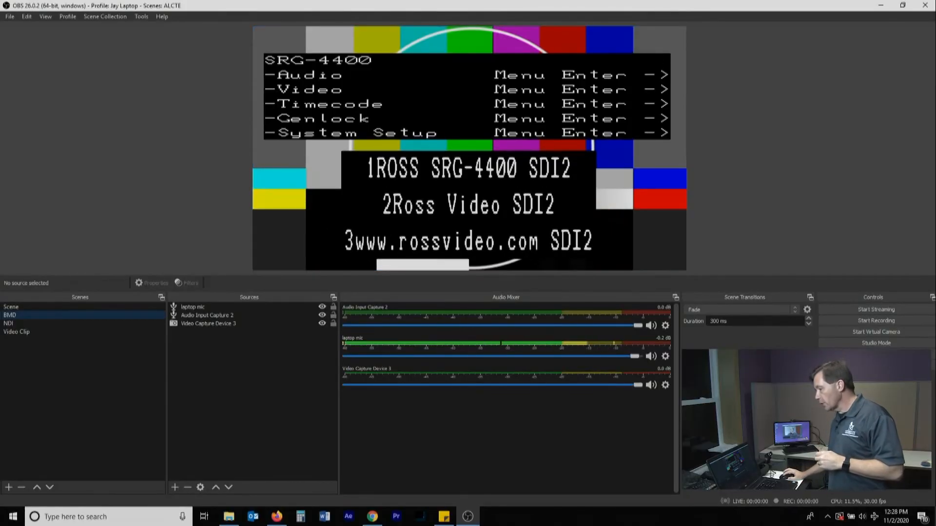
# - Open the Auto-Configuration Wizard to view its usage options, and cancel it
pyautogui.click(142, 17)
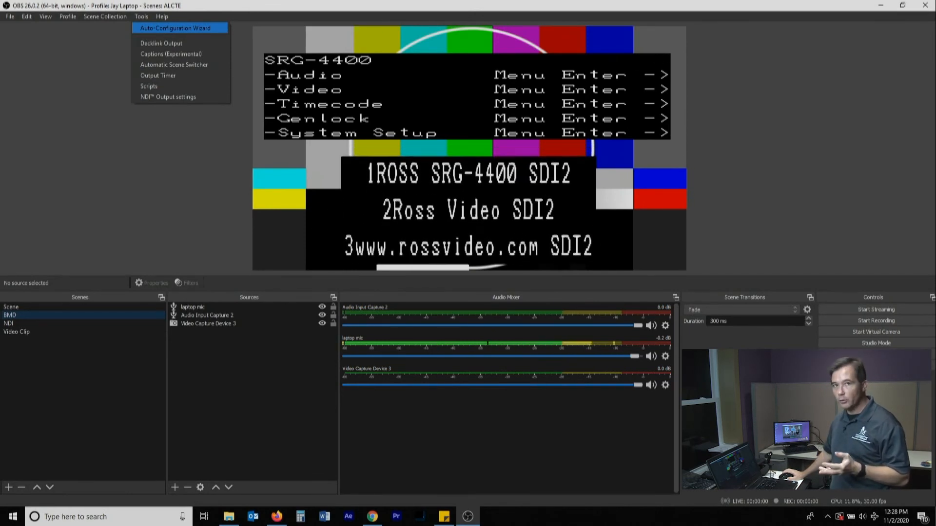
pyautogui.press('Return')
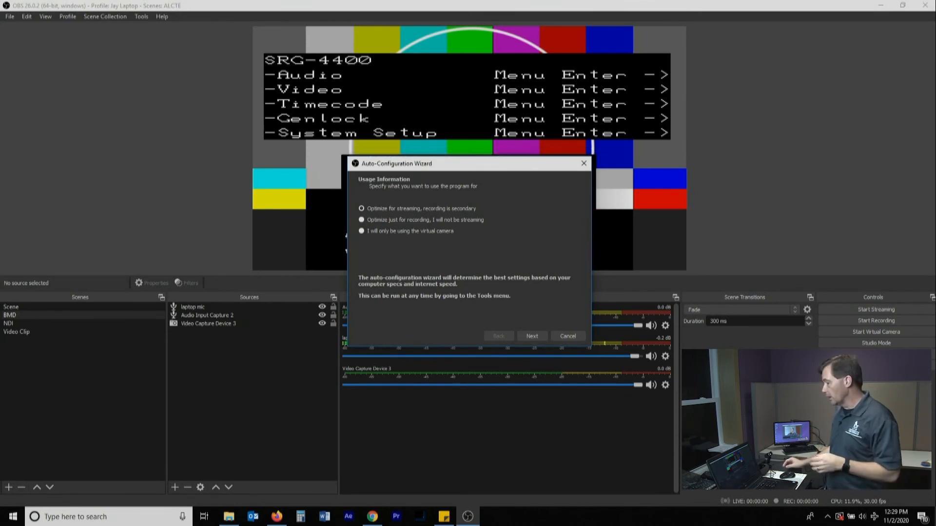
pyautogui.click(568, 336)
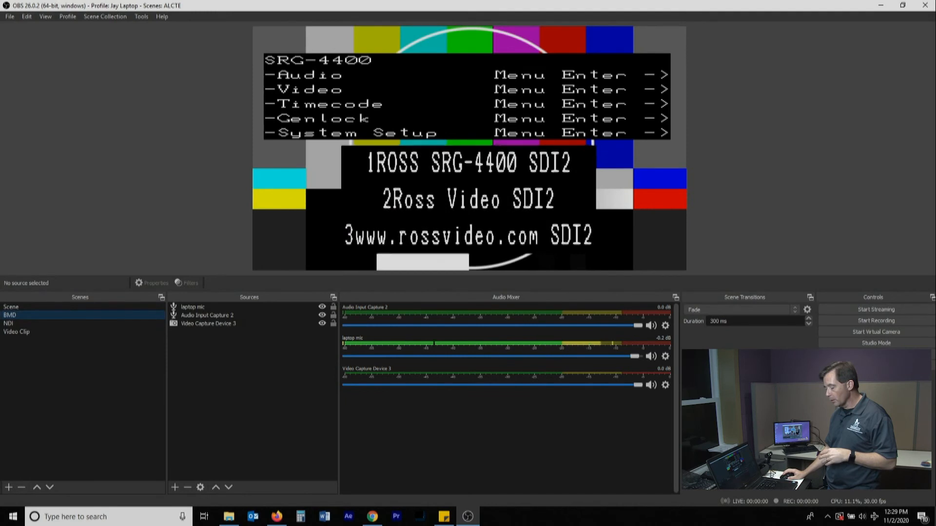
# - Duplicate the BMD scene as "BMD no audio" and place the copy directly below BMD in the scene order
pyautogui.rightClick(31, 316)
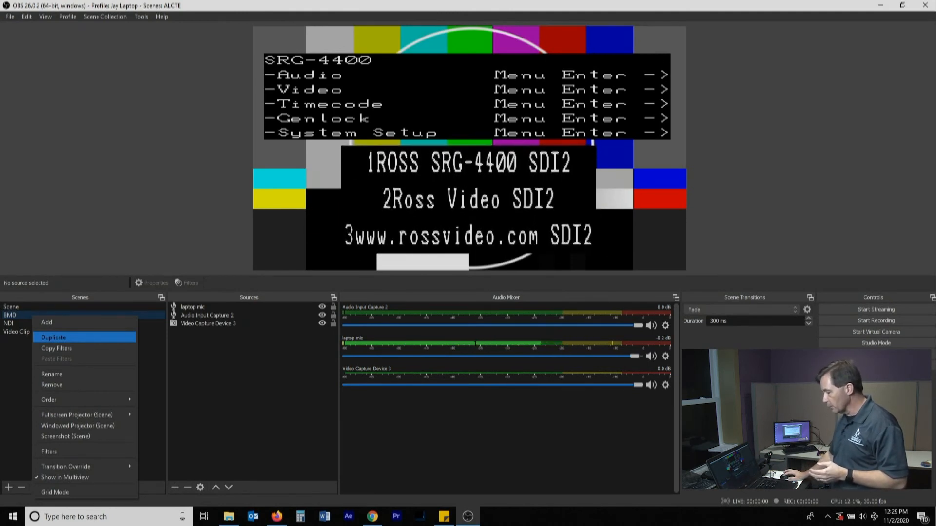
pyautogui.click(54, 338)
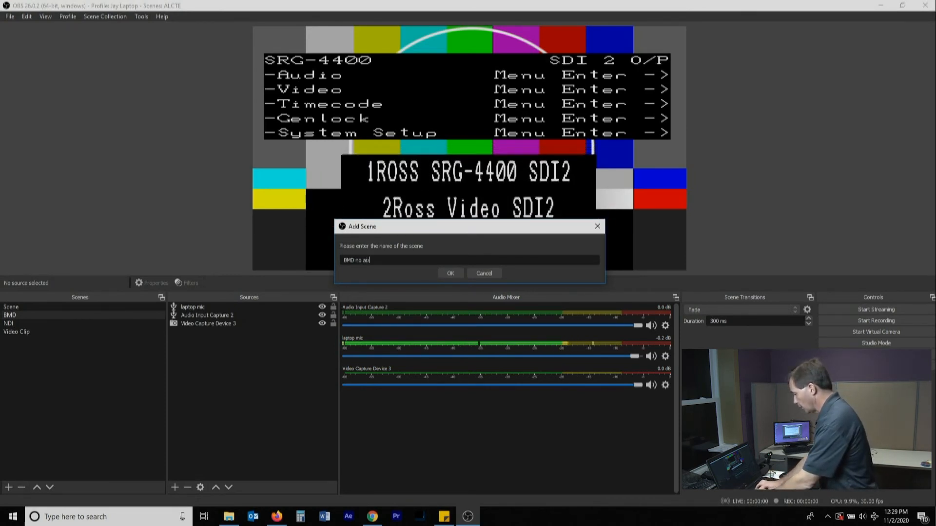
pyautogui.write('dio')
pyautogui.press('Return')
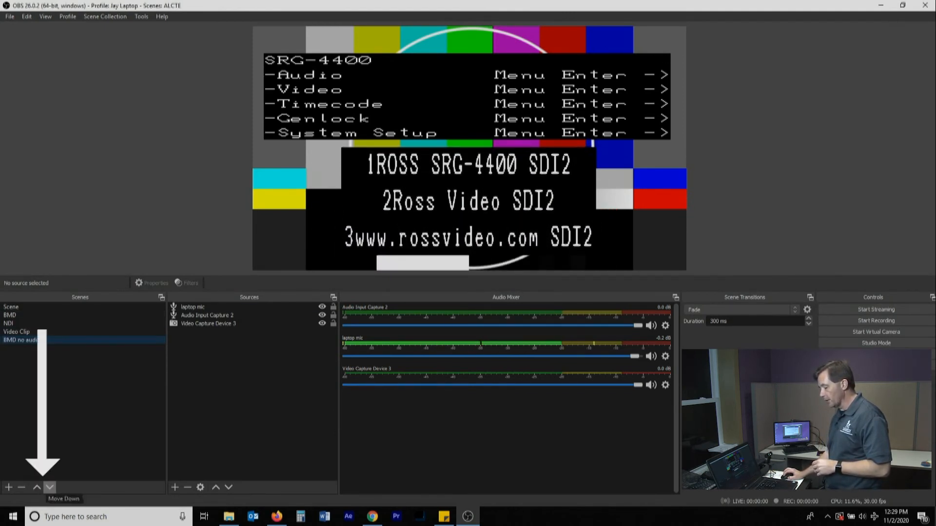
pyautogui.click(37, 488)
pyautogui.click(37, 488)
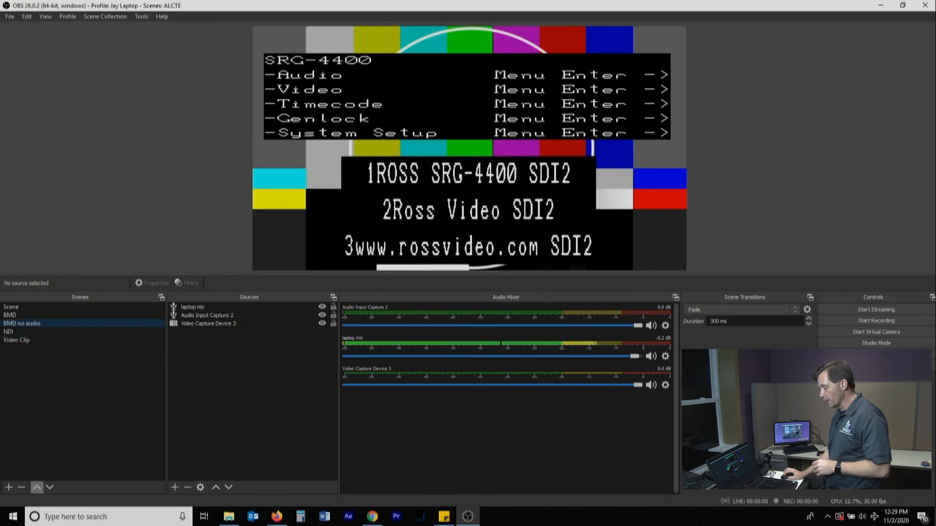
pyautogui.click(37, 487)
pyautogui.click(49, 487)
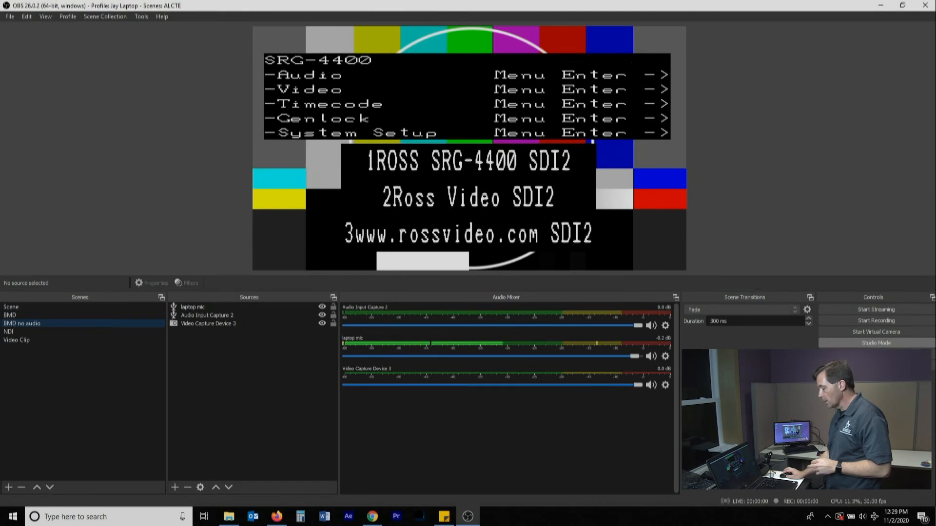
# - Turn on Studio Mode and remove the laptop mic source from the BMD no audio scene
pyautogui.click(876, 342)
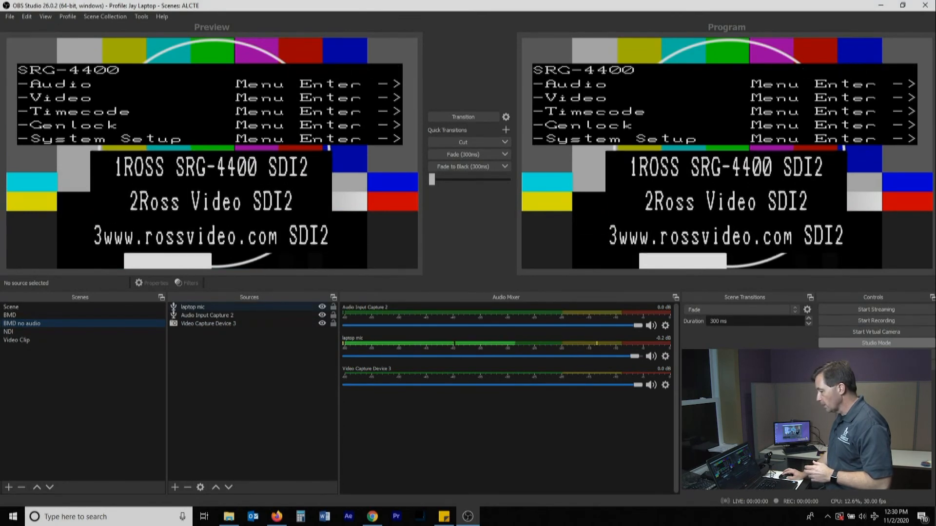
pyautogui.click(193, 308)
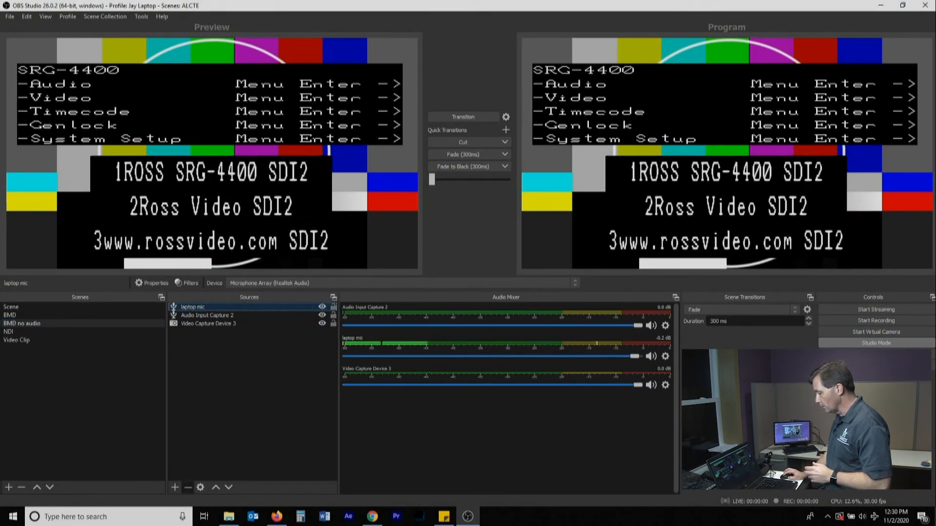
pyautogui.press('Delete')
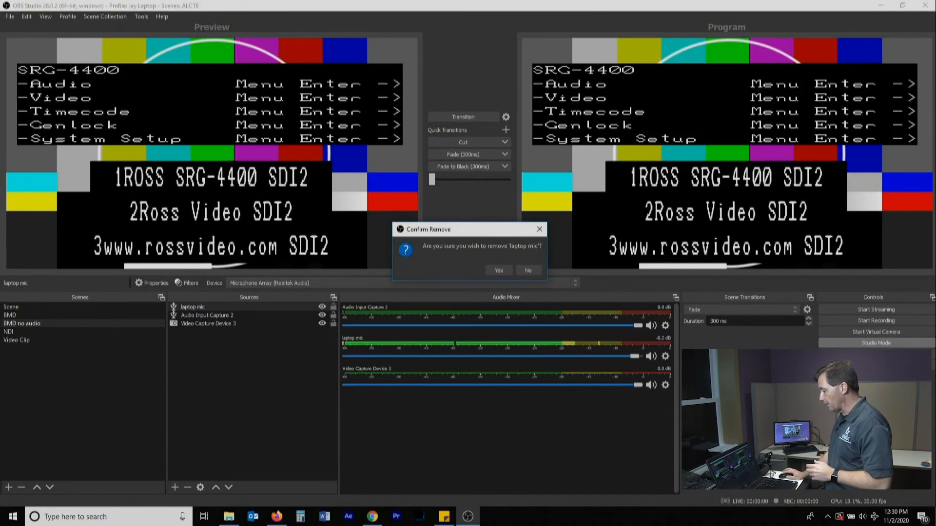
pyautogui.press('Return')
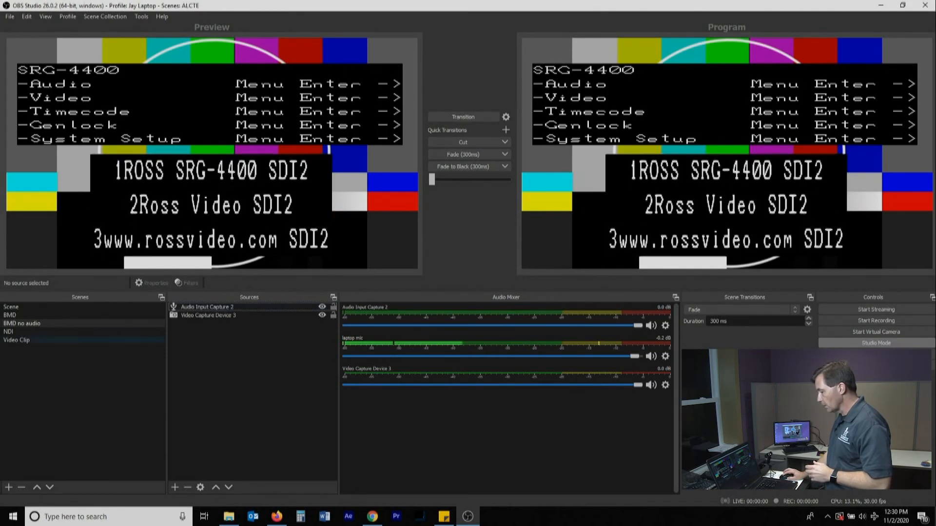
# - Compare the sources of the BMD no audio and BMD scenes, and view the options for BMD's laptop mic source
pyautogui.click(73, 324)
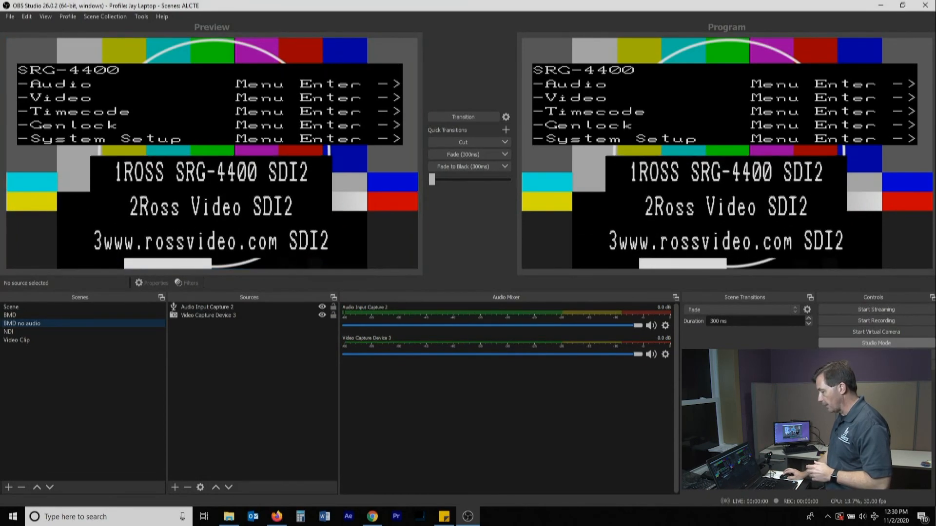
pyautogui.click(73, 316)
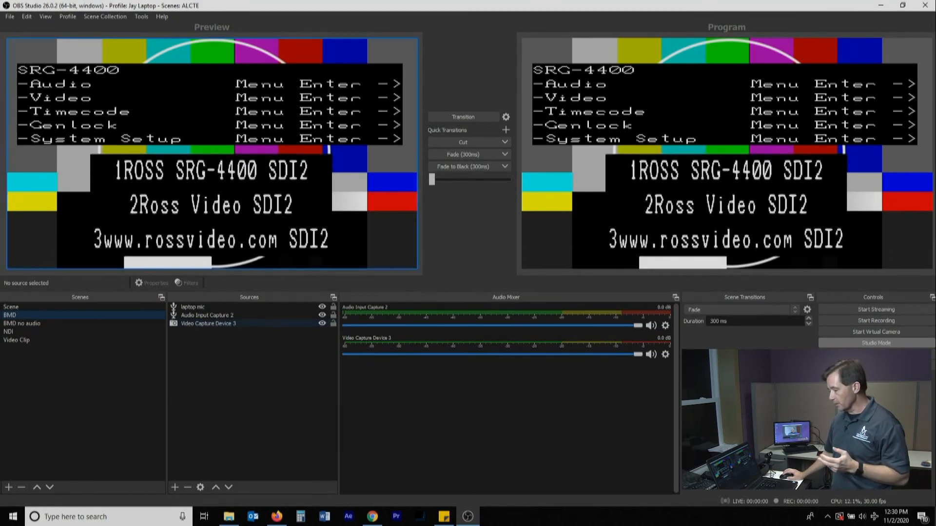
pyautogui.rightClick(200, 306)
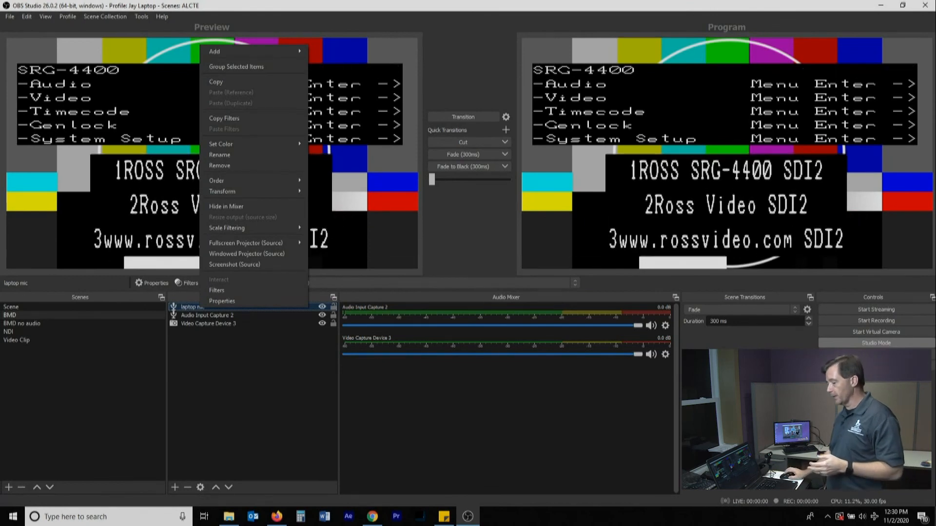
pyautogui.press('Escape')
pyautogui.click(253, 390)
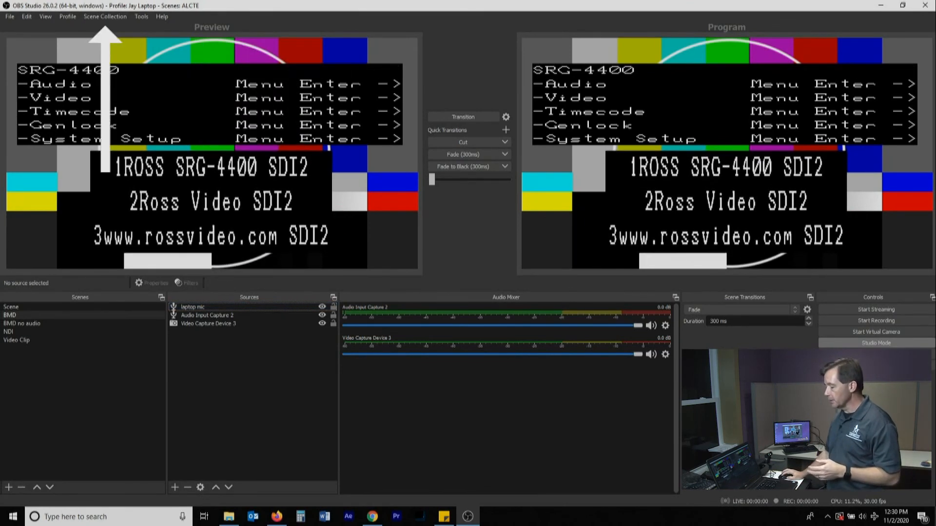
# - Switch to the Untitled scene collection to view its scenes, and return to the ALCTE collection
pyautogui.click(105, 17)
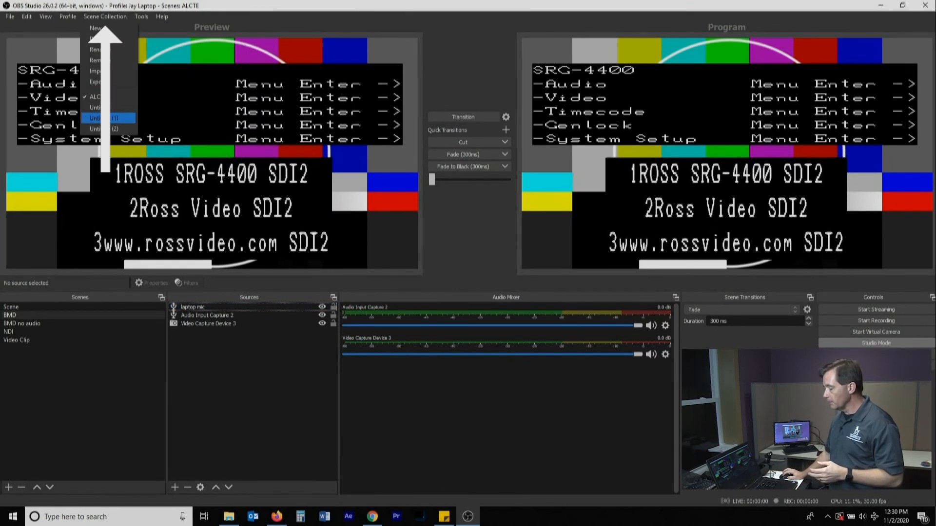
pyautogui.click(109, 118)
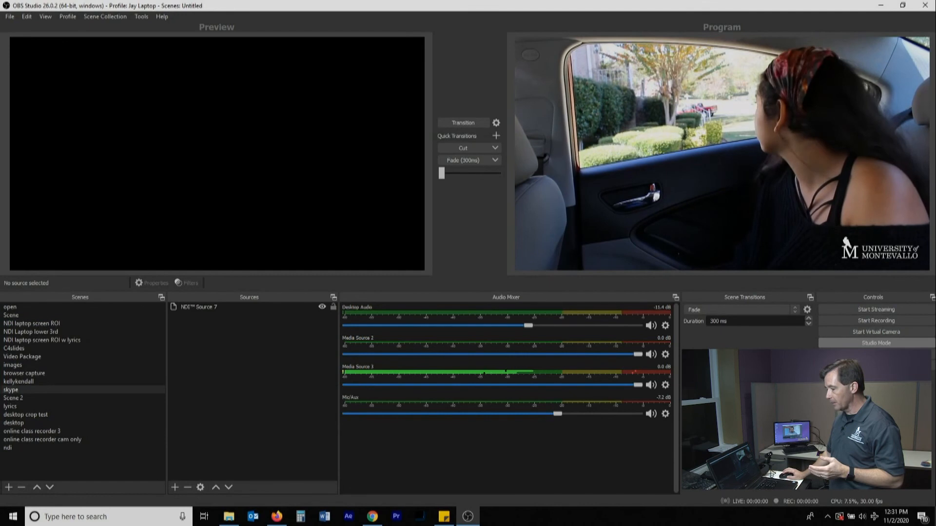
pyautogui.click(104, 16)
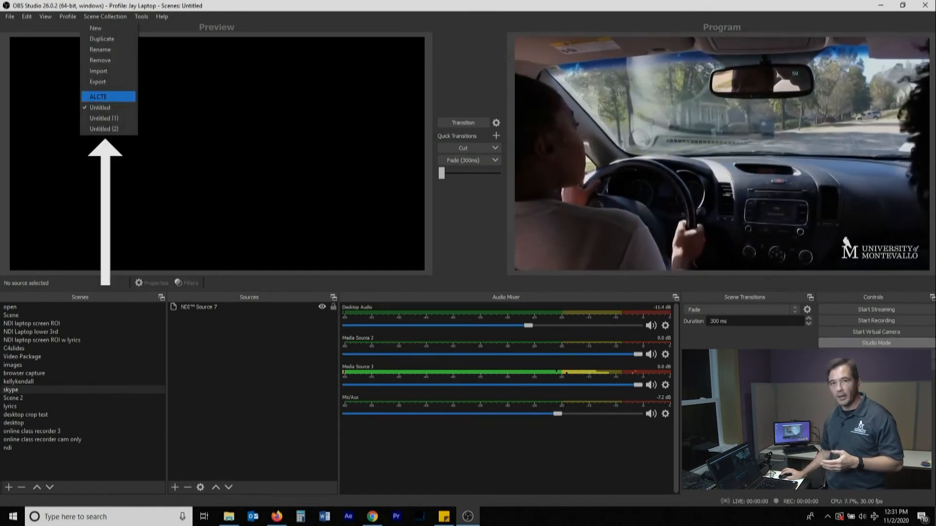
pyautogui.click(109, 97)
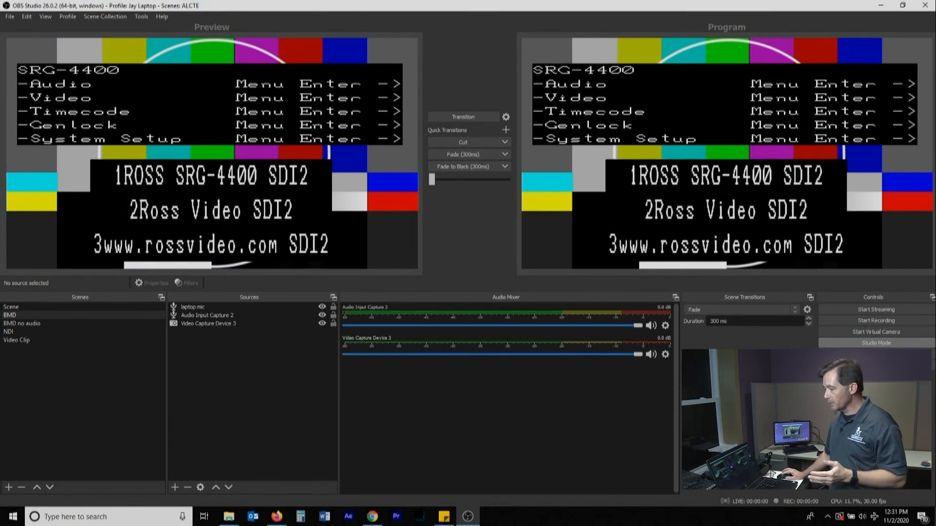
pyautogui.click(10, 17)
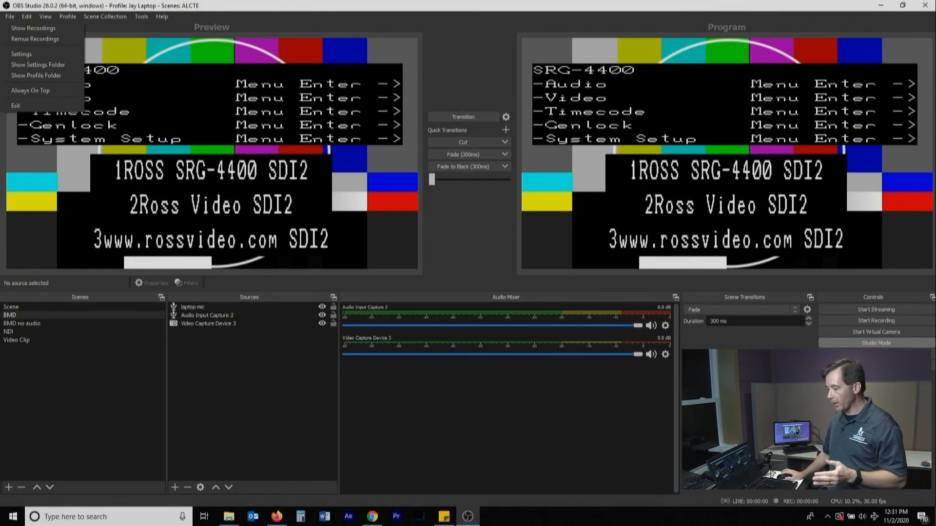
pyautogui.moveTo(68, 17)
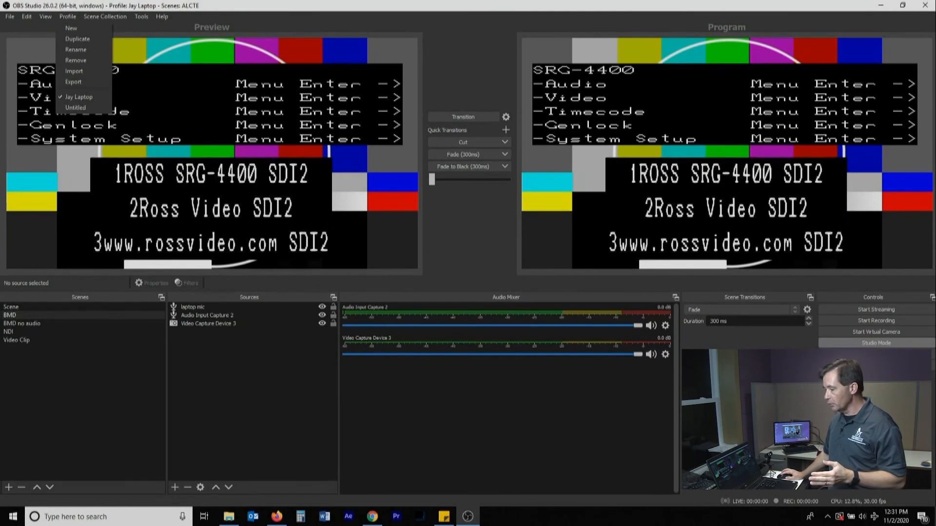
pyautogui.moveTo(105, 17)
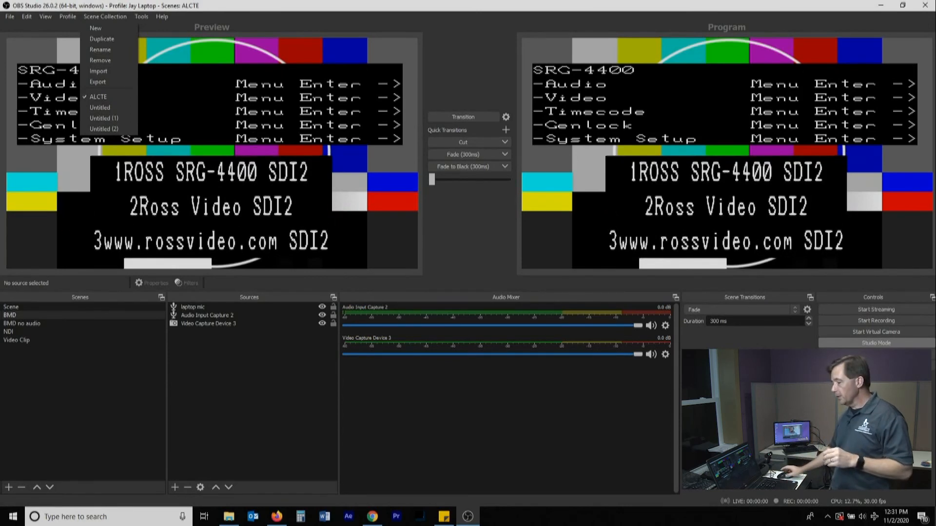
pyautogui.press('Escape')
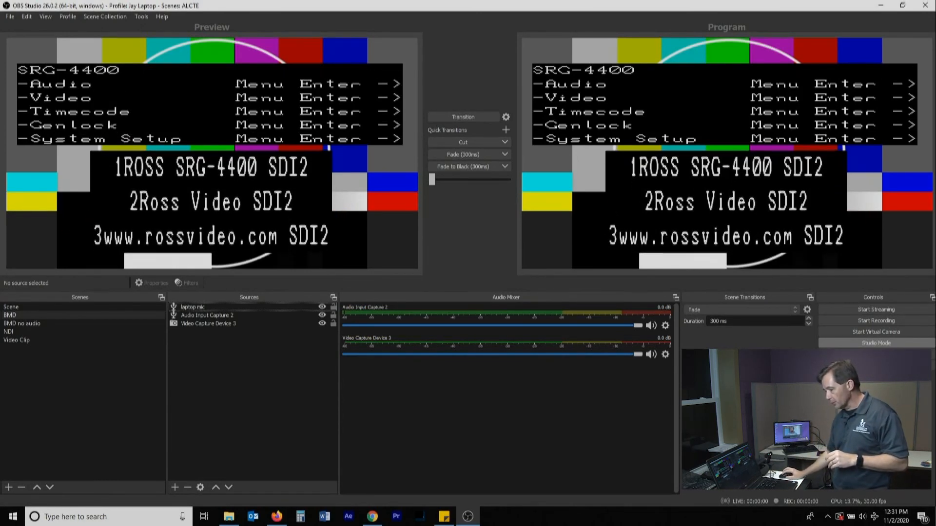
# - Duplicate the BMD scene as a new scene named "image"
pyautogui.click(22, 324)
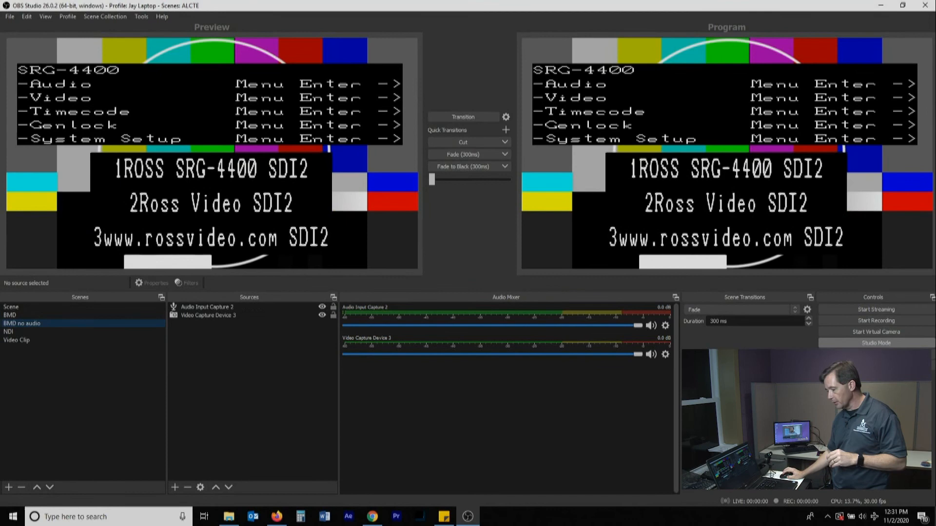
pyautogui.click(11, 316)
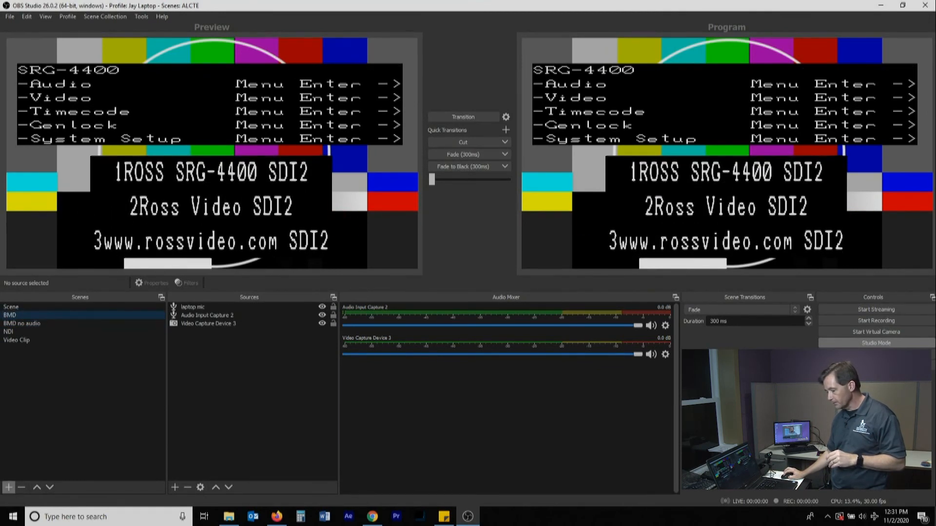
pyautogui.rightClick(28, 318)
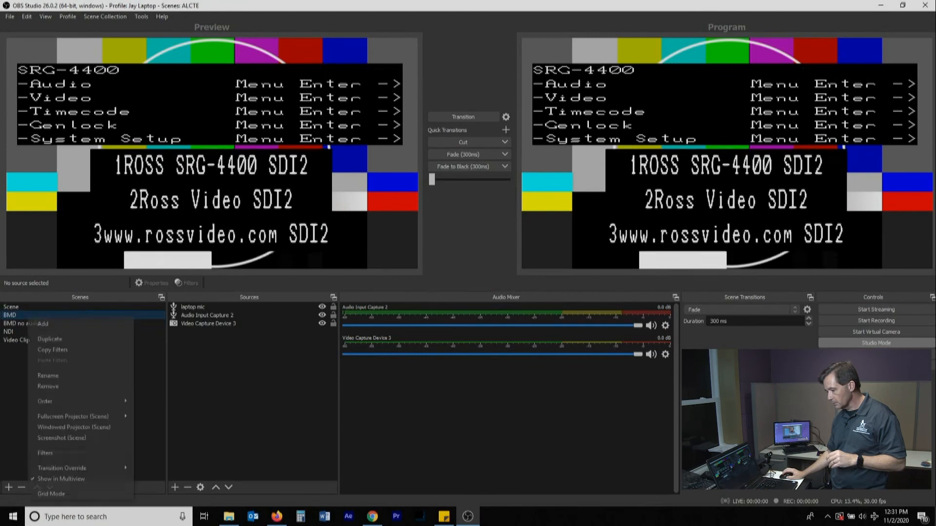
pyautogui.click(46, 338)
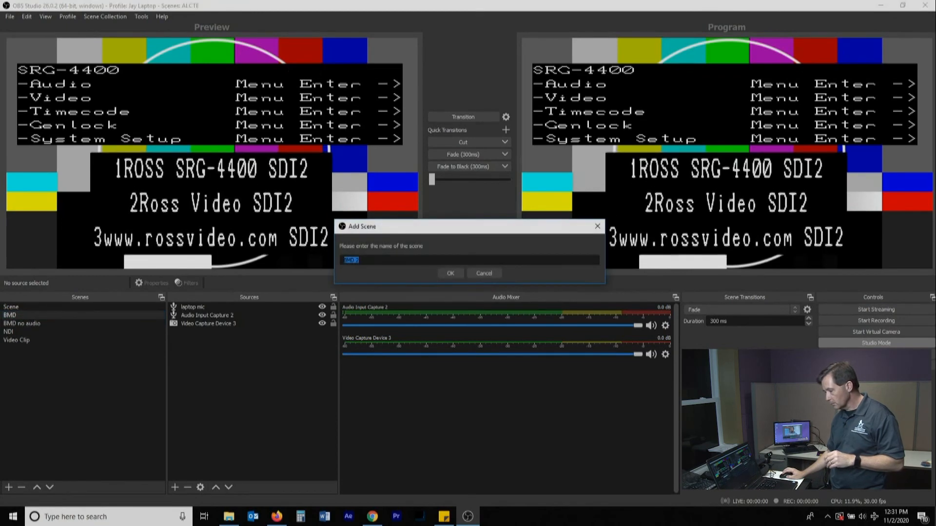
pyautogui.write('image')
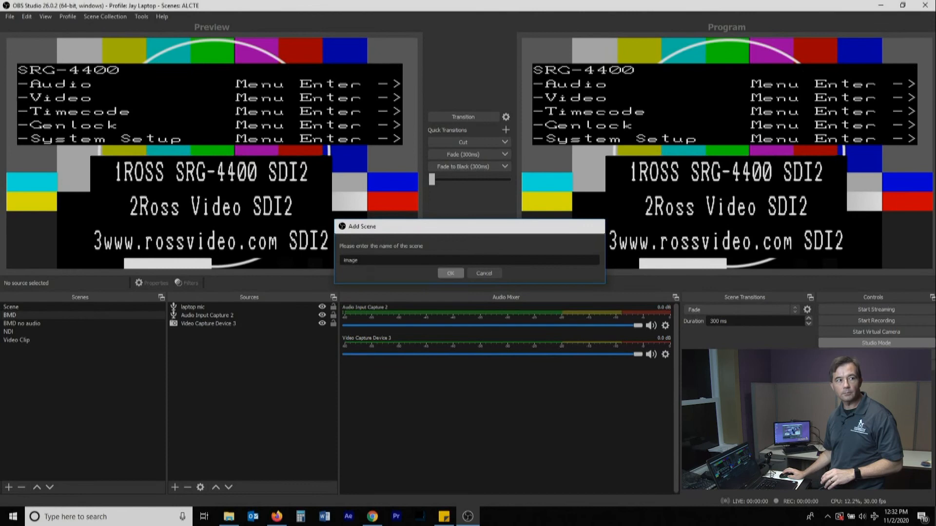
pyautogui.press('Return')
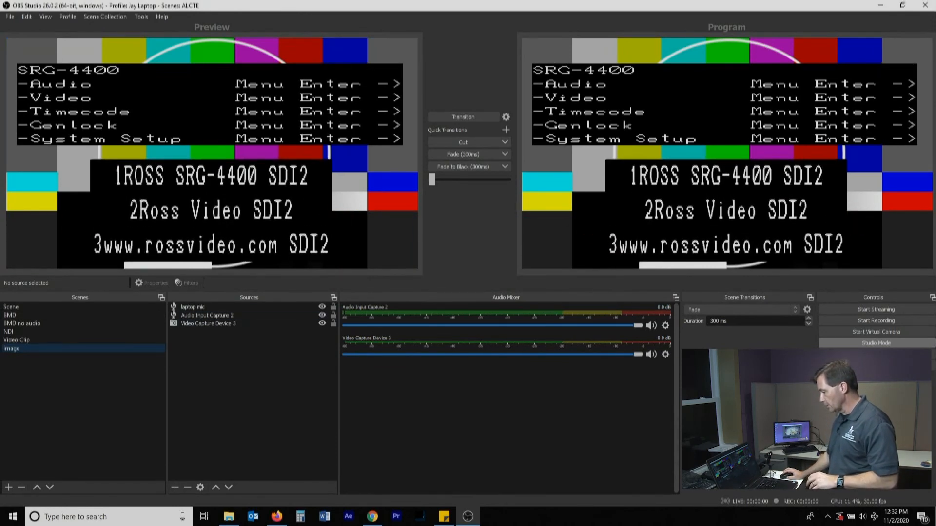
# - Hide the Video Capture Device 3 source in the image scene
pyautogui.click(22, 324)
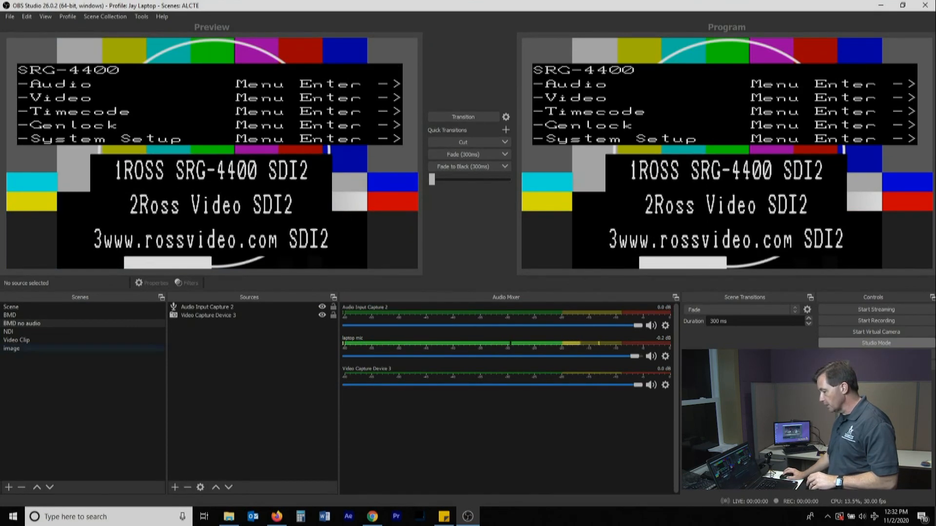
pyautogui.click(12, 349)
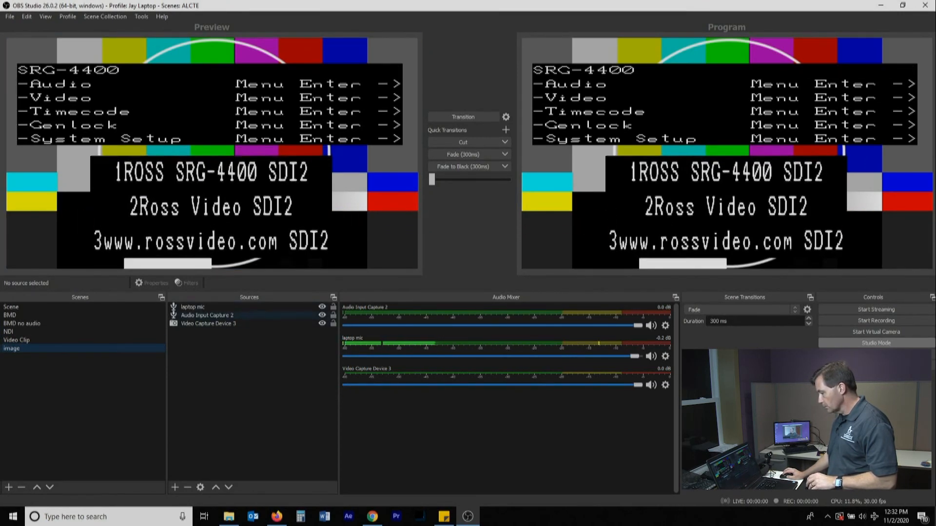
pyautogui.click(322, 323)
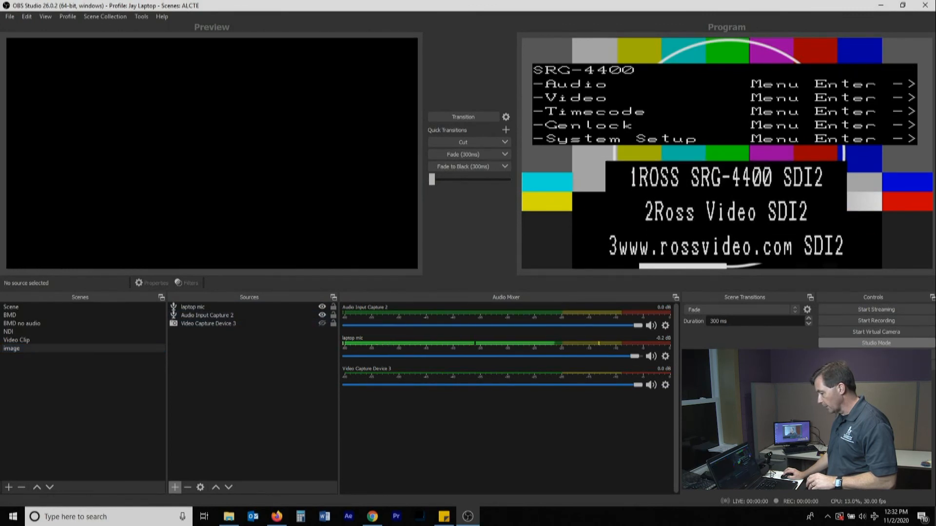
# - Add a new Image source to the image scene using 20200904_100351.jpg from the Strong Hall folder
pyautogui.click(174, 487)
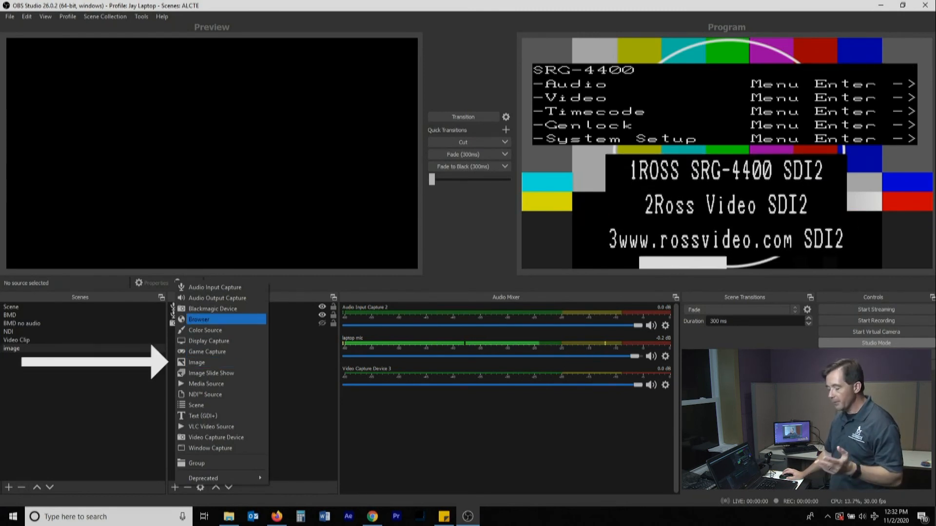
pyautogui.click(205, 362)
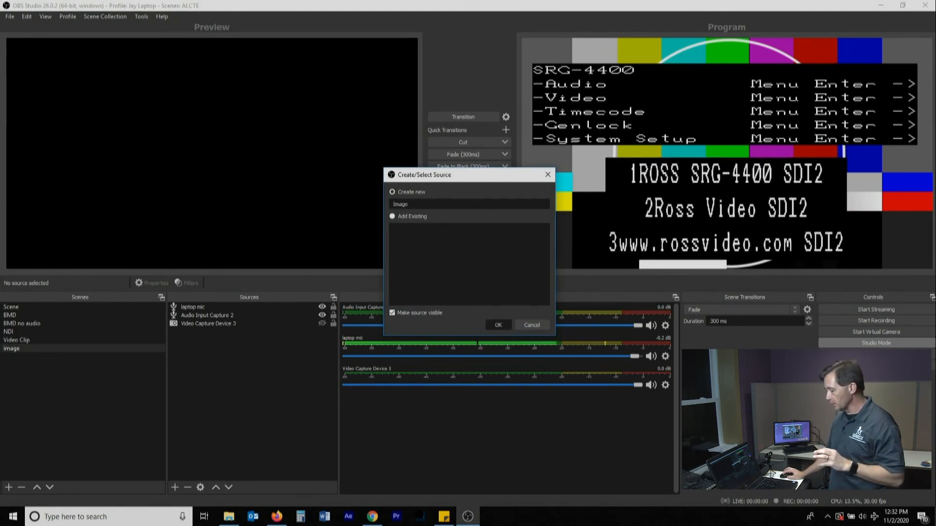
pyautogui.click(498, 325)
pyautogui.click(616, 352)
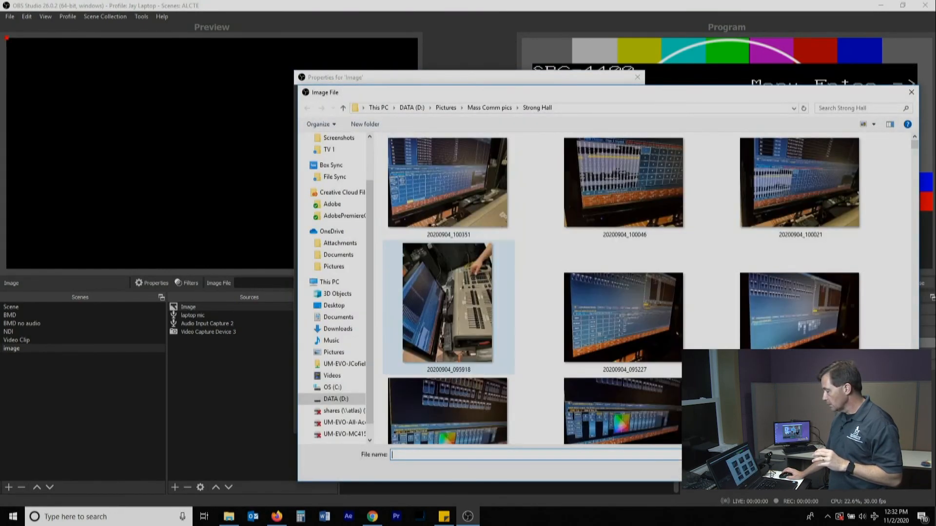
pyautogui.click(452, 205)
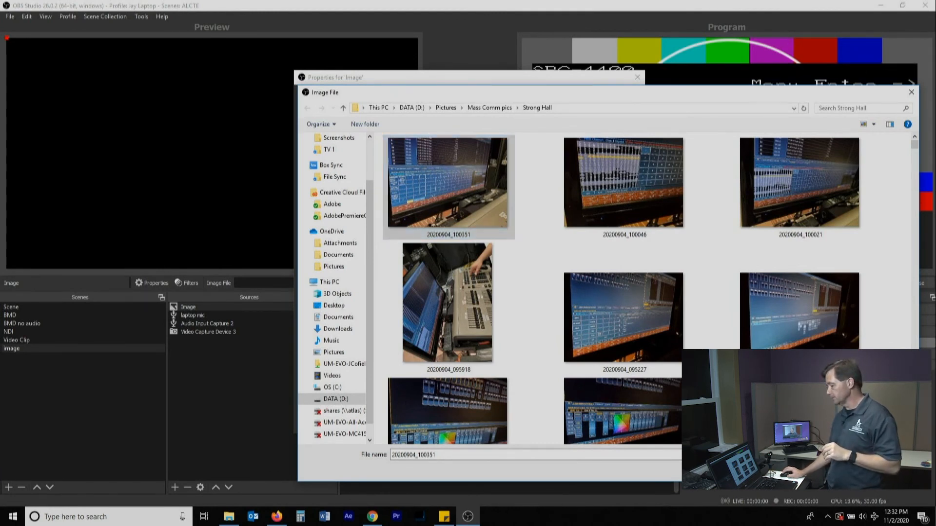
pyautogui.press('Return')
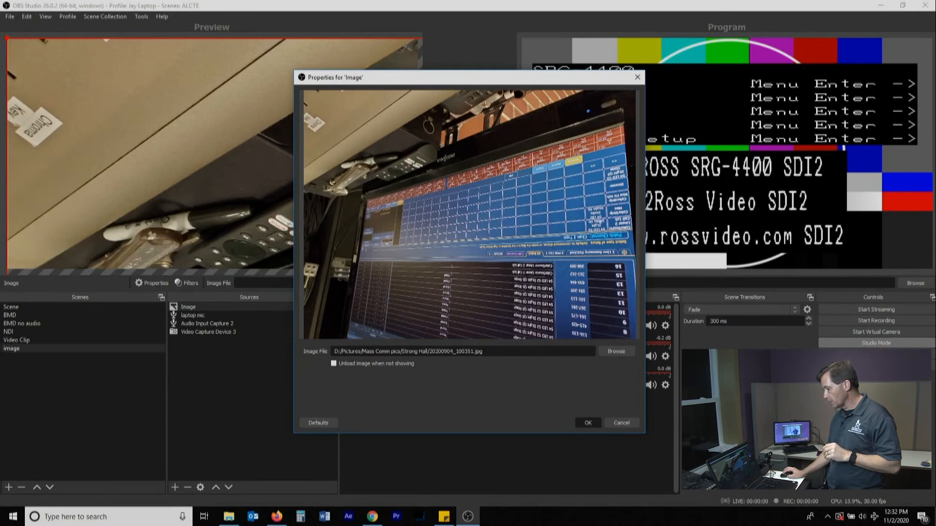
pyautogui.press('Return')
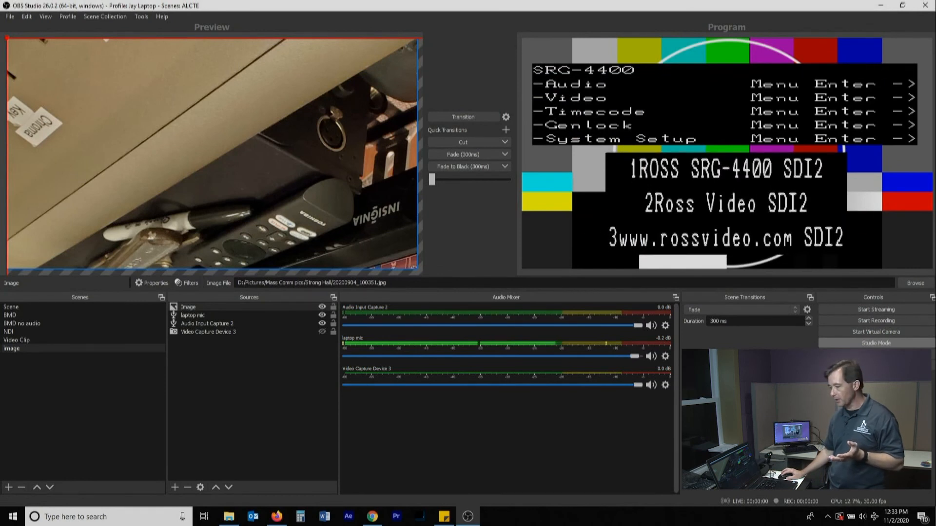
# - Shrink the image source to under half the canvas width near the canvas's upper-left corner and fade it to program
pyautogui.moveTo(7, 38); pyautogui.dragTo(81, 75)
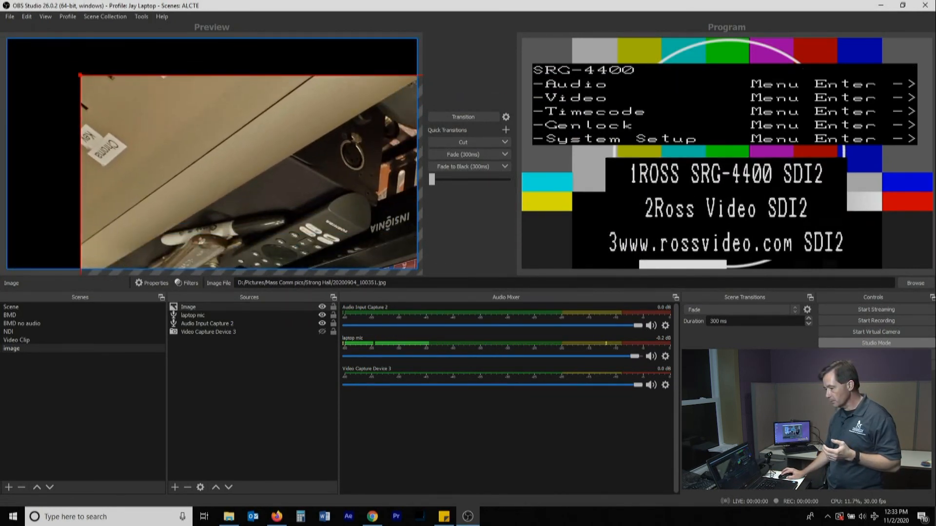
pyautogui.moveTo(81, 75); pyautogui.dragTo(37, 73)
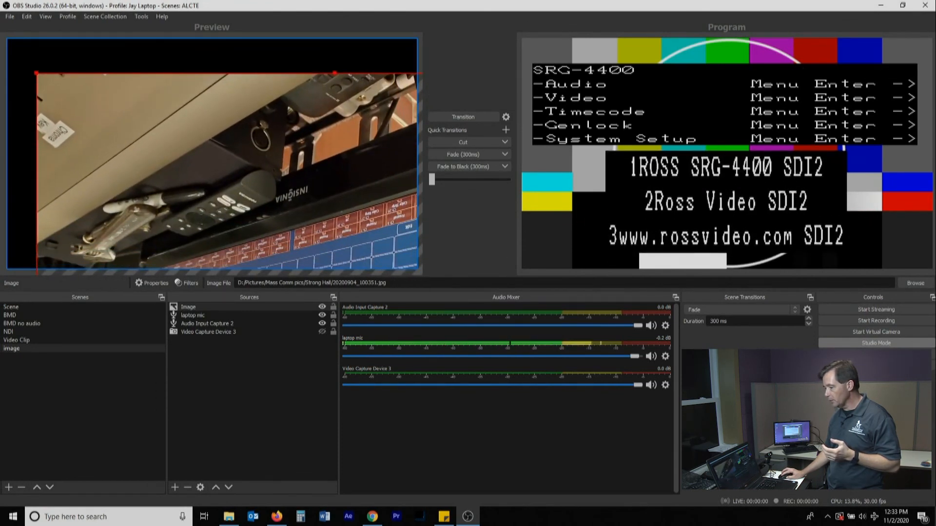
pyautogui.moveTo(37, 73); pyautogui.dragTo(57, 74)
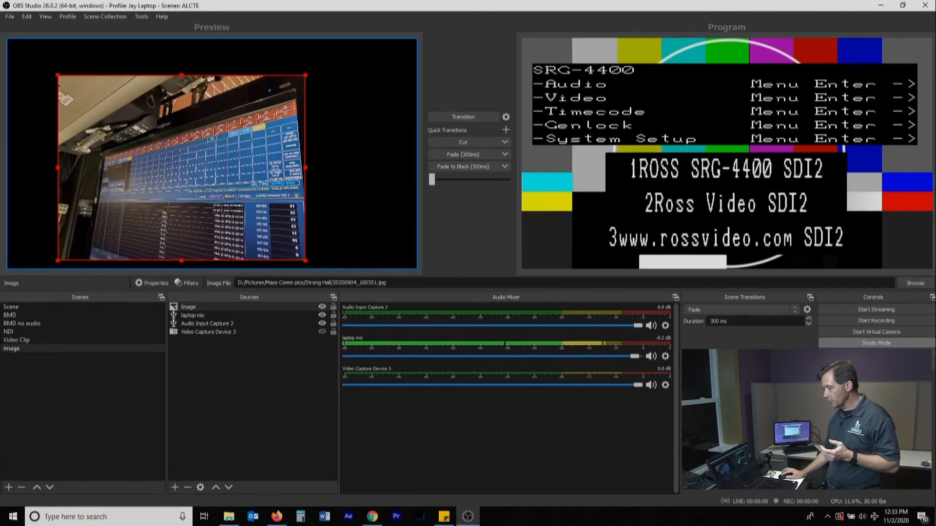
pyautogui.moveTo(57, 75); pyautogui.dragTo(140, 137)
pyautogui.moveTo(200, 186); pyautogui.dragTo(83, 98)
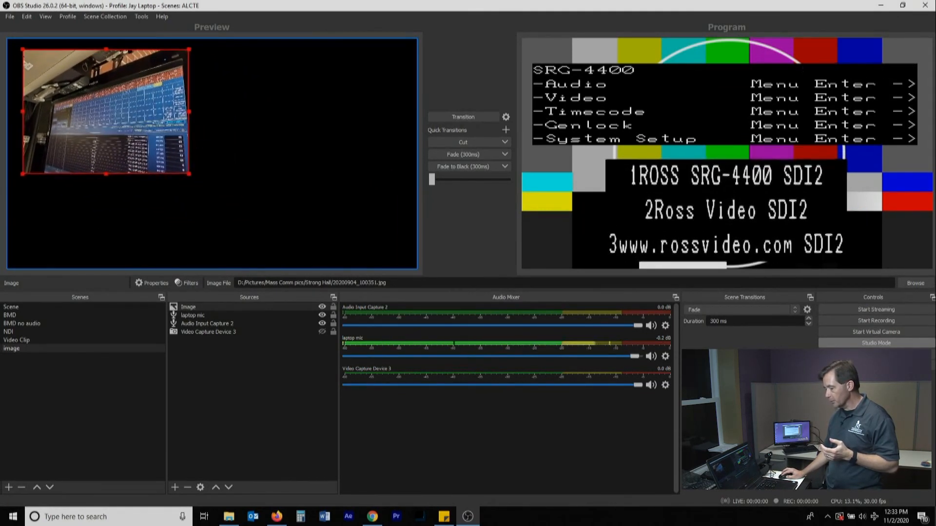
pyautogui.click(464, 155)
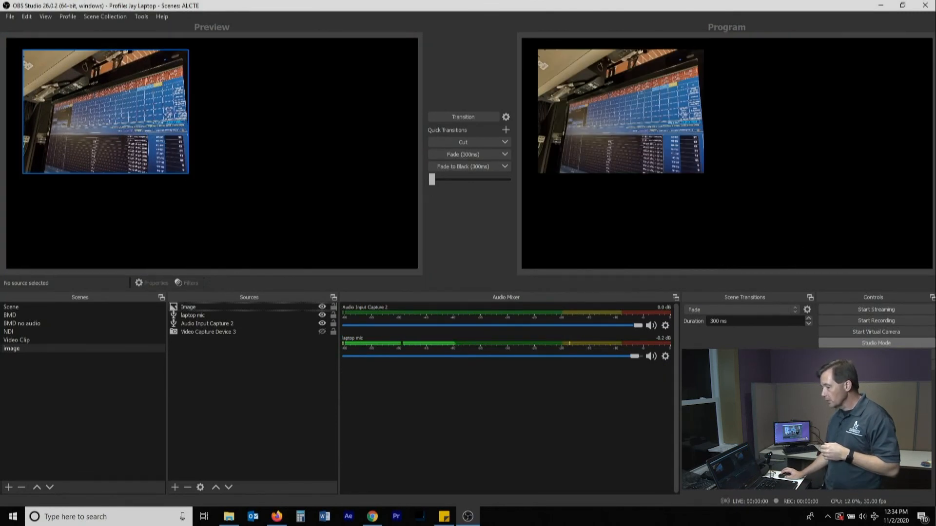
# - Flip the image source horizontally and vertically so it is upright, and cut the result to program
pyautogui.click(106, 112)
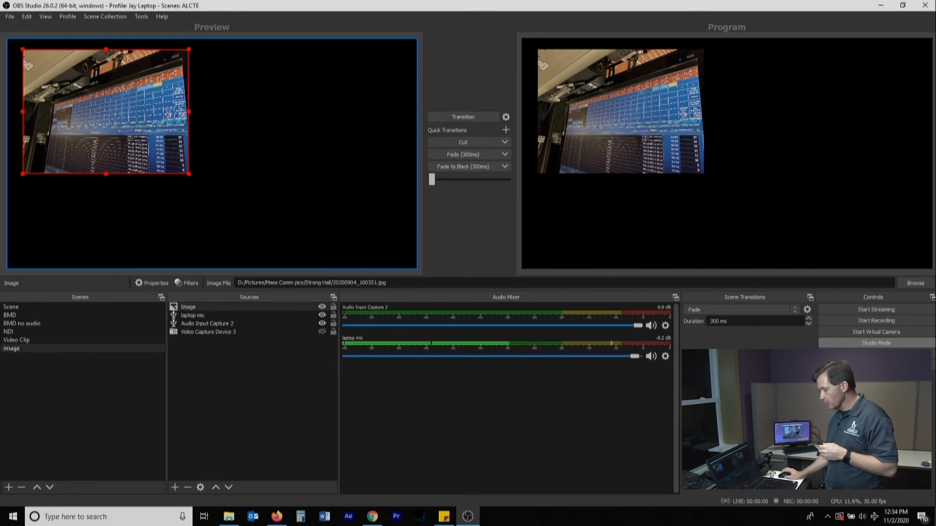
pyautogui.rightClick(112, 126)
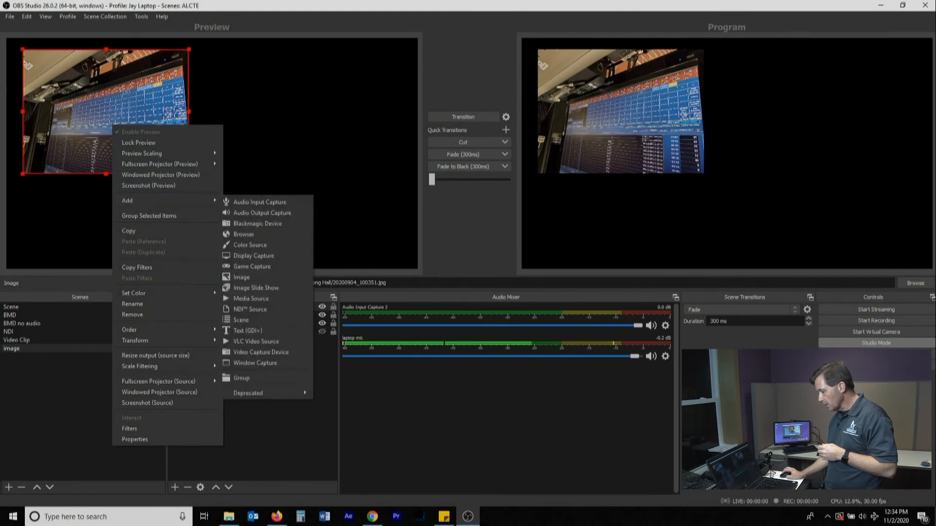
pyautogui.moveTo(146, 340)
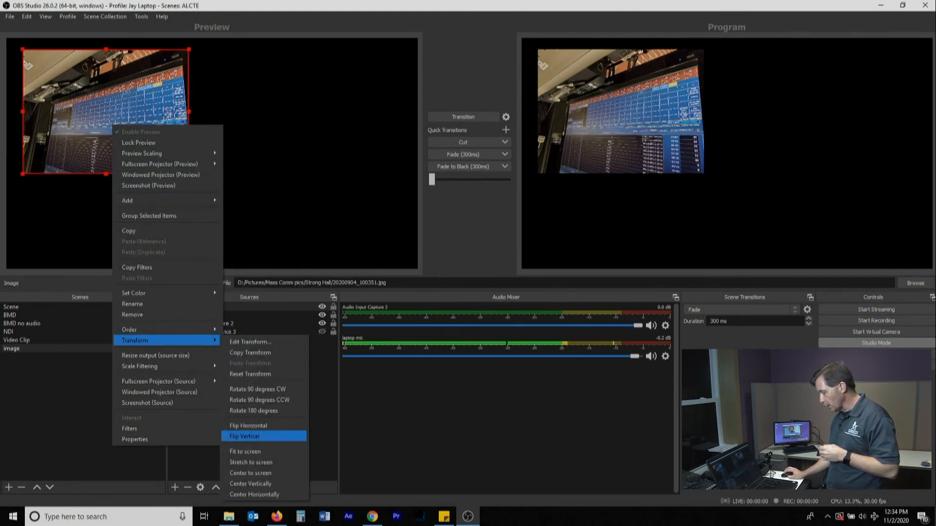
pyautogui.click(249, 426)
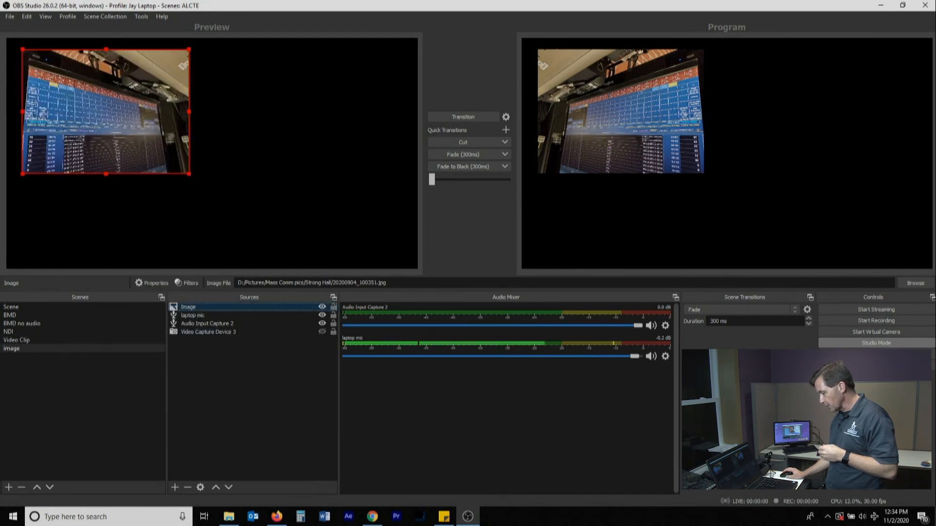
pyautogui.rightClick(205, 307)
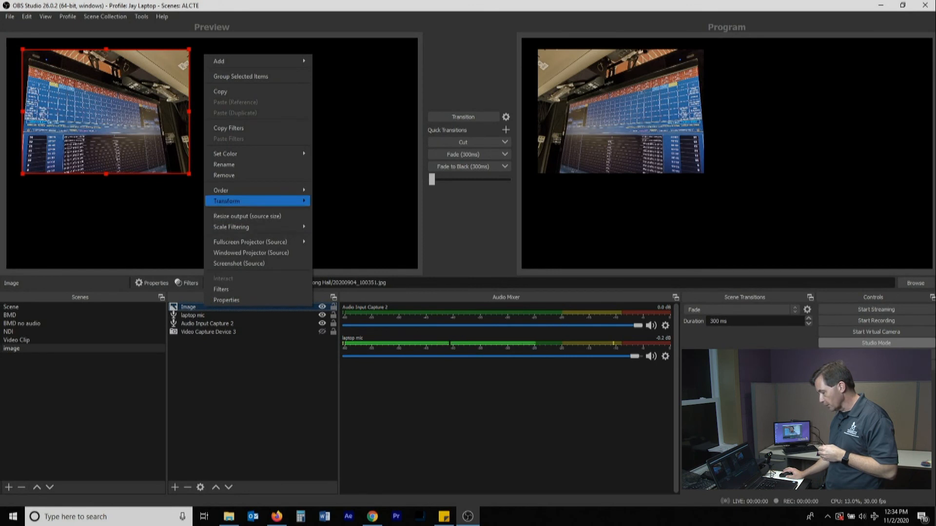
pyautogui.moveTo(229, 201)
pyautogui.click(337, 286)
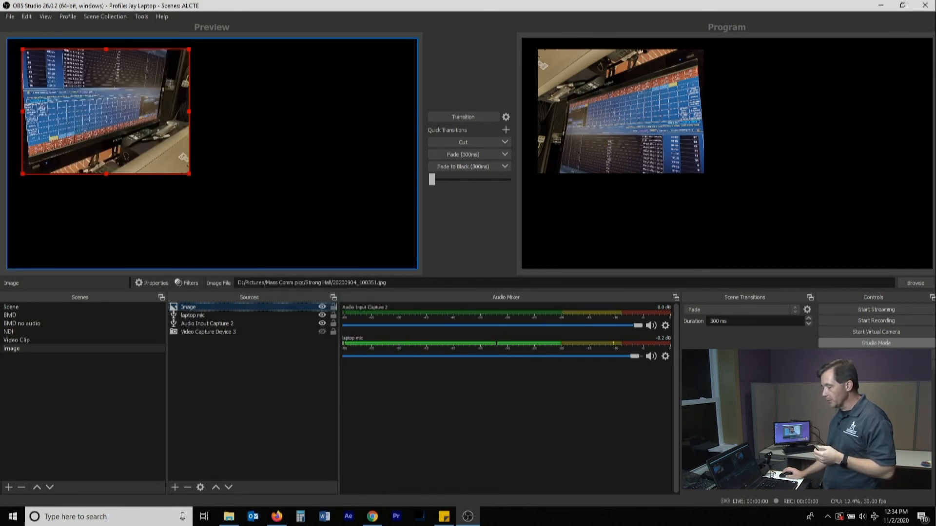
pyautogui.click(463, 142)
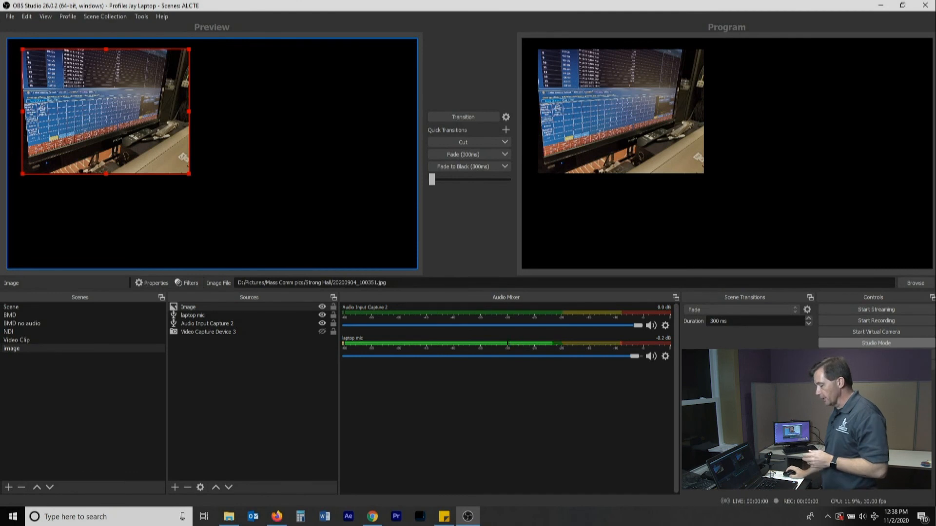
# - Add a Browser source with its default settings, placed to the right of the image on the canvas, and cut it to program
pyautogui.click(174, 488)
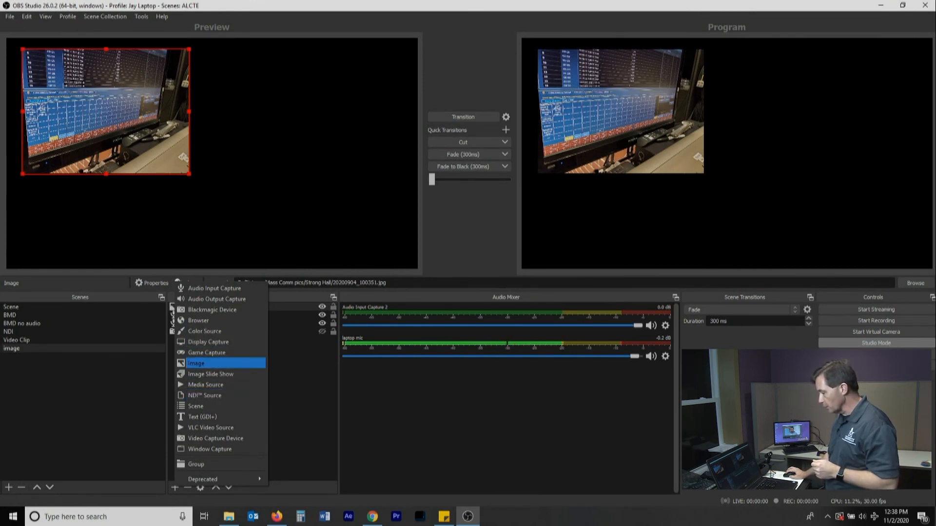
pyautogui.press('Up')
pyautogui.press('Up')
pyautogui.press('Up')
pyautogui.press('Up')
pyautogui.press('Return')
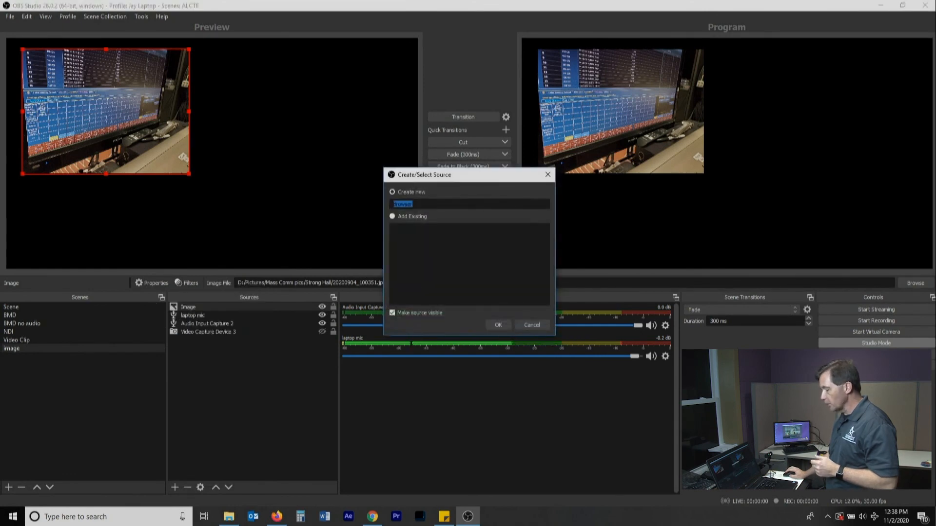
pyautogui.press('Return')
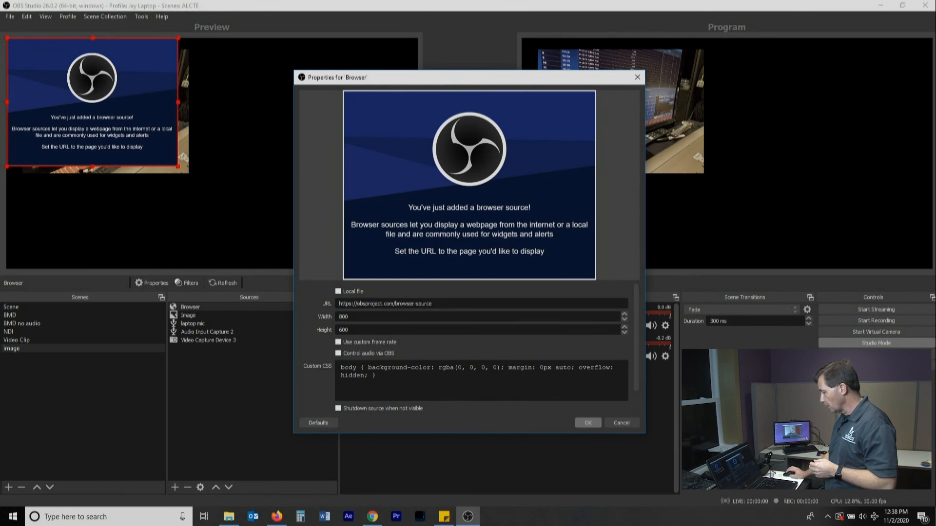
pyautogui.click(588, 423)
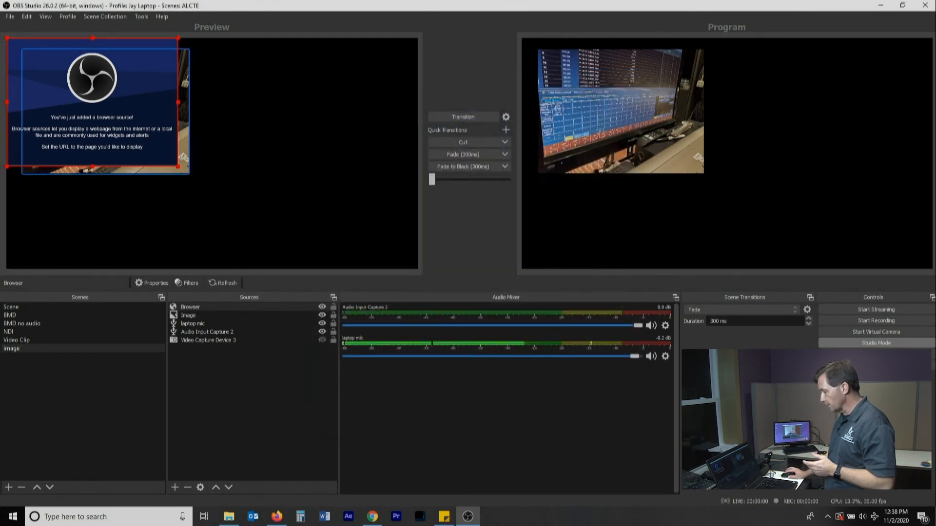
pyautogui.moveTo(92, 102); pyautogui.dragTo(327, 120)
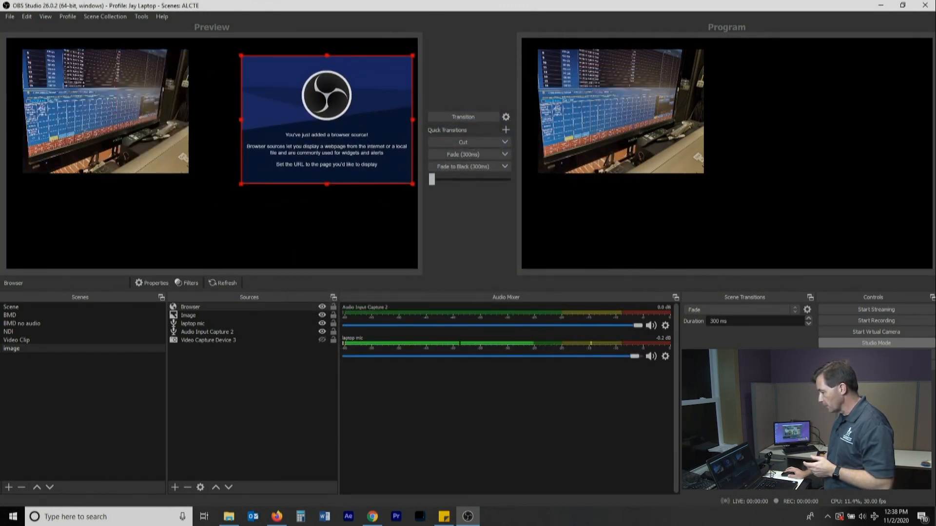
pyautogui.click(463, 142)
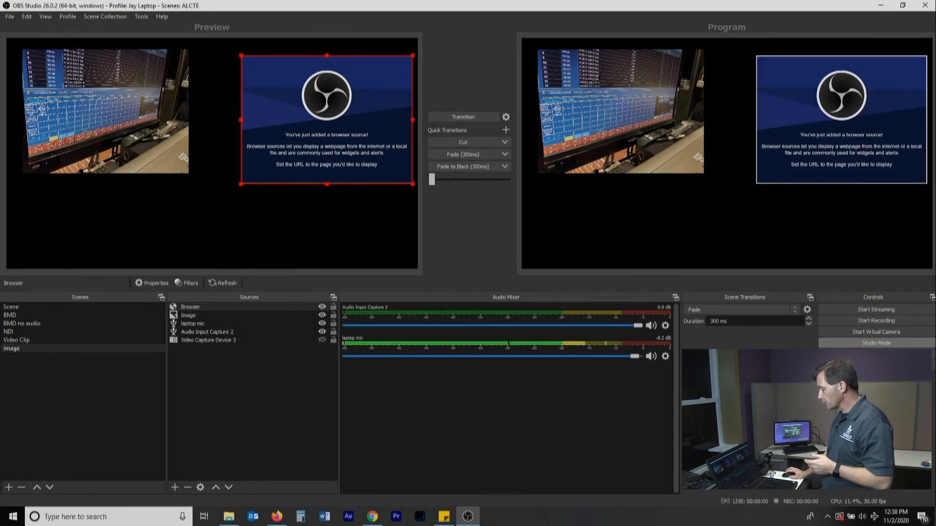
pyautogui.click(151, 283)
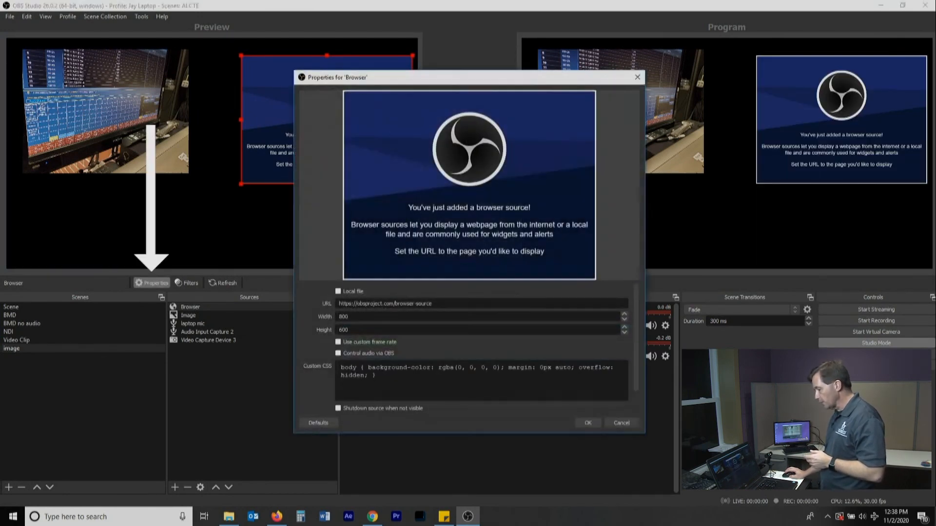
pyautogui.hotkey('ctrl', 'a')
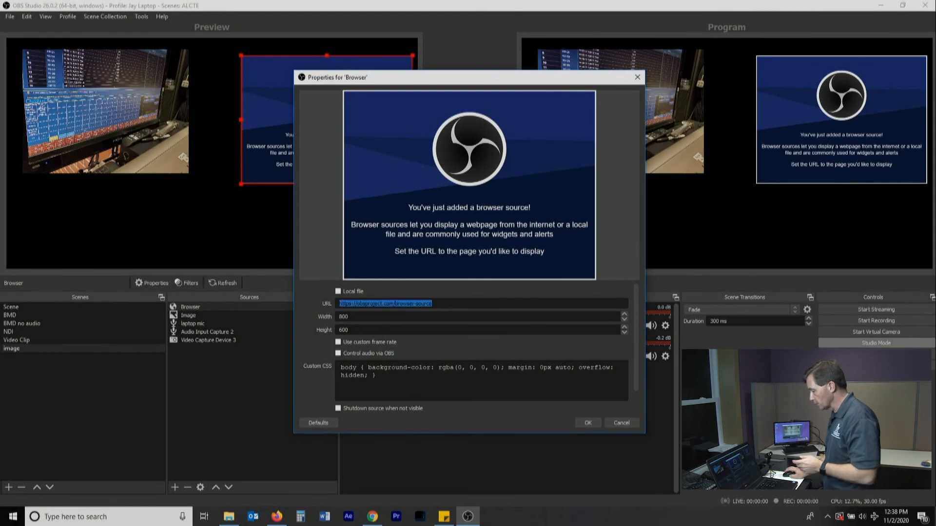
pyautogui.write('www.montevallo.edu')
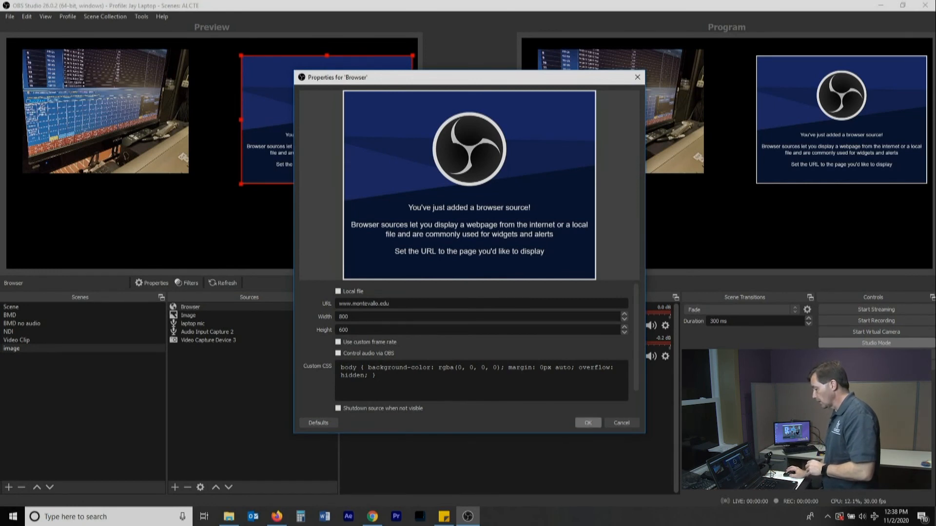
pyautogui.click(588, 423)
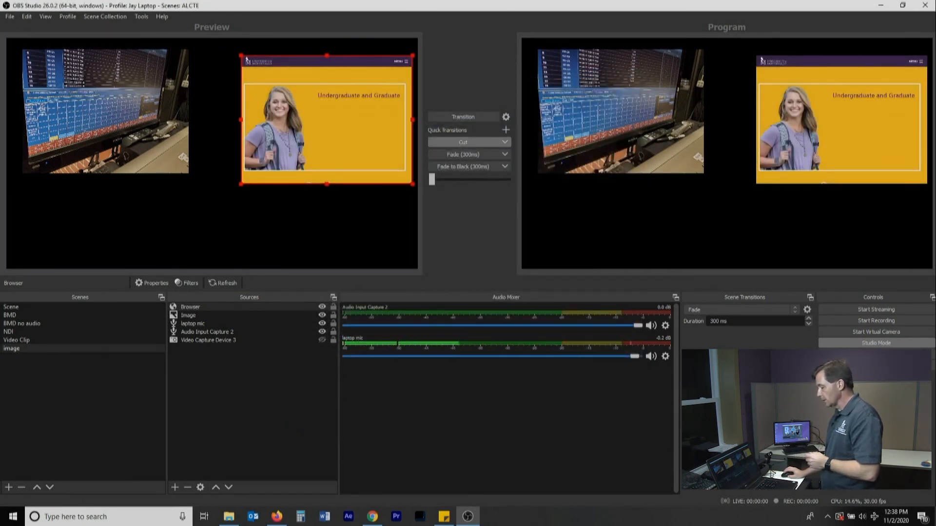
# - Move the Browser source over the image and enlarge it to most of the canvas height, and cut it to program
pyautogui.moveTo(246, 60); pyautogui.dragTo(45, 68)
pyautogui.moveTo(210, 192); pyautogui.dragTo(287, 249)
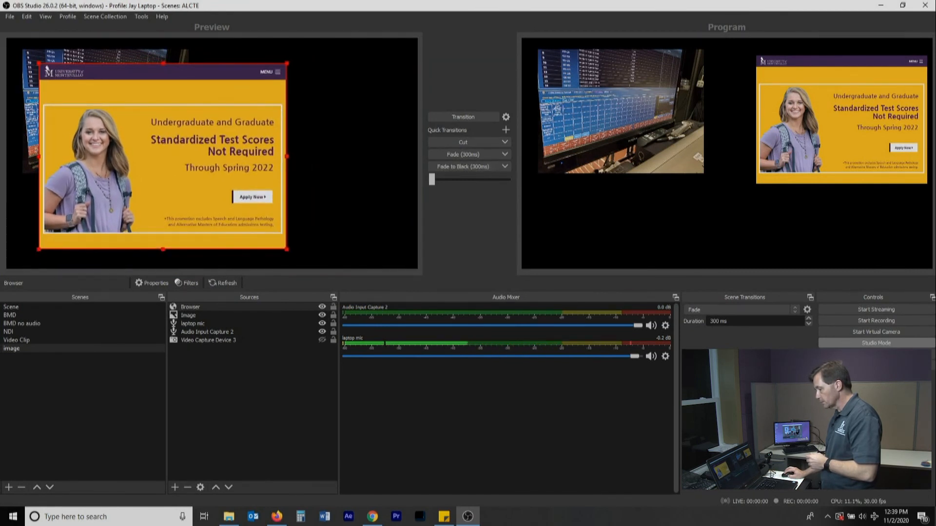
pyautogui.click(463, 142)
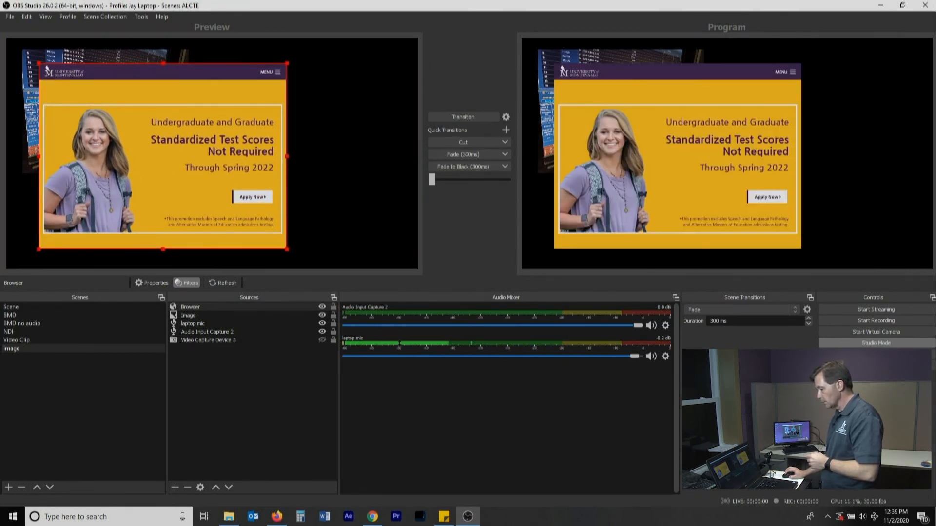
pyautogui.click(223, 282)
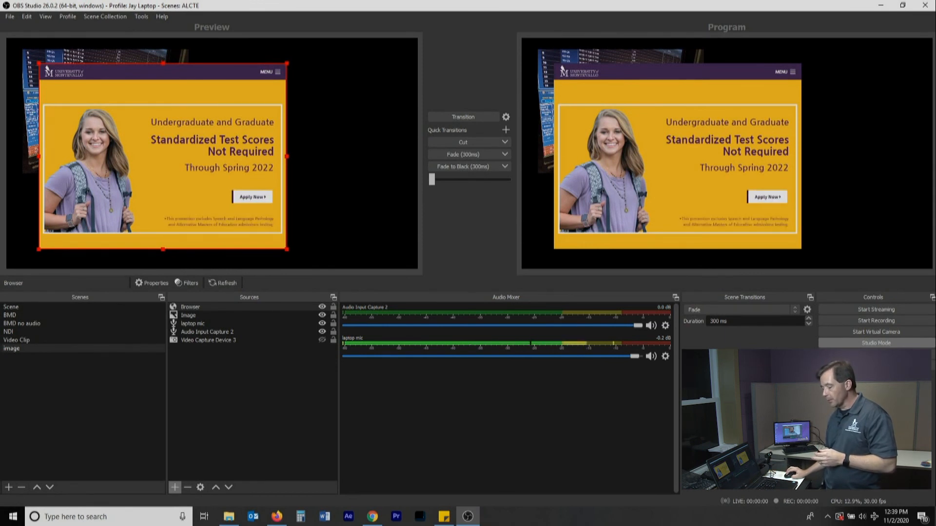
# - Add a Text (GDI+) source with its default name to the image scene and enter the text "Virtual Conference"
pyautogui.click(175, 488)
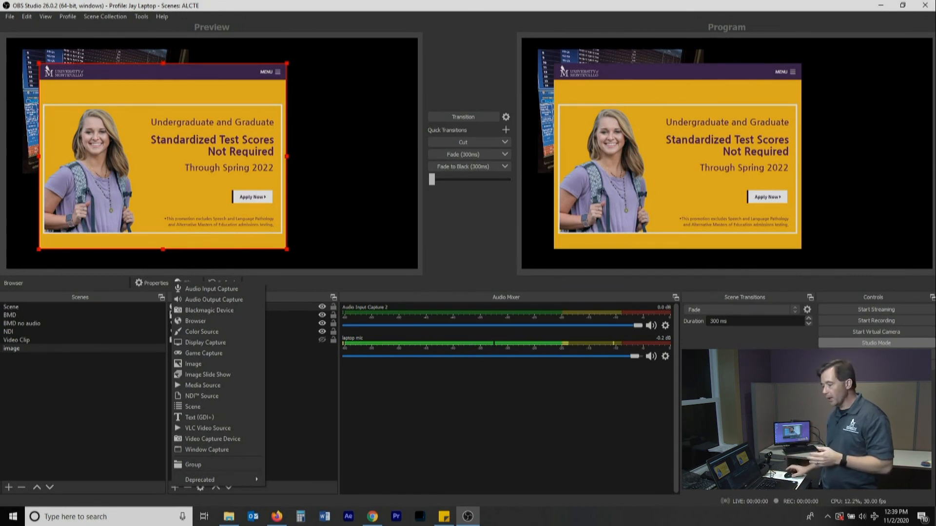
pyautogui.moveTo(200, 480)
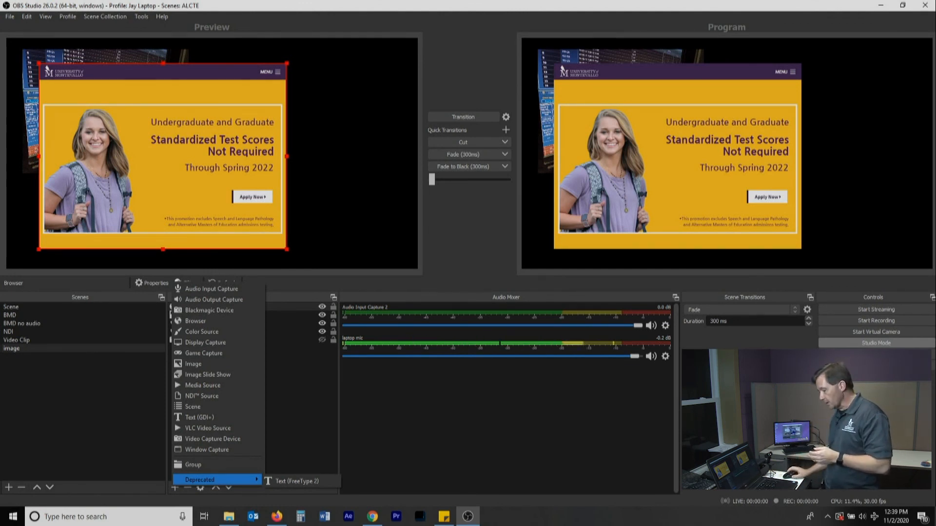
pyautogui.click(199, 418)
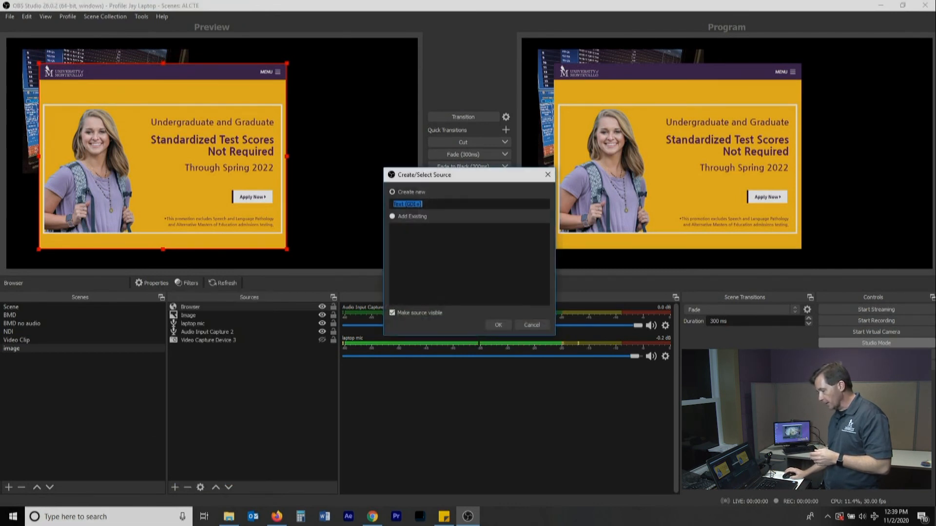
pyautogui.click(499, 325)
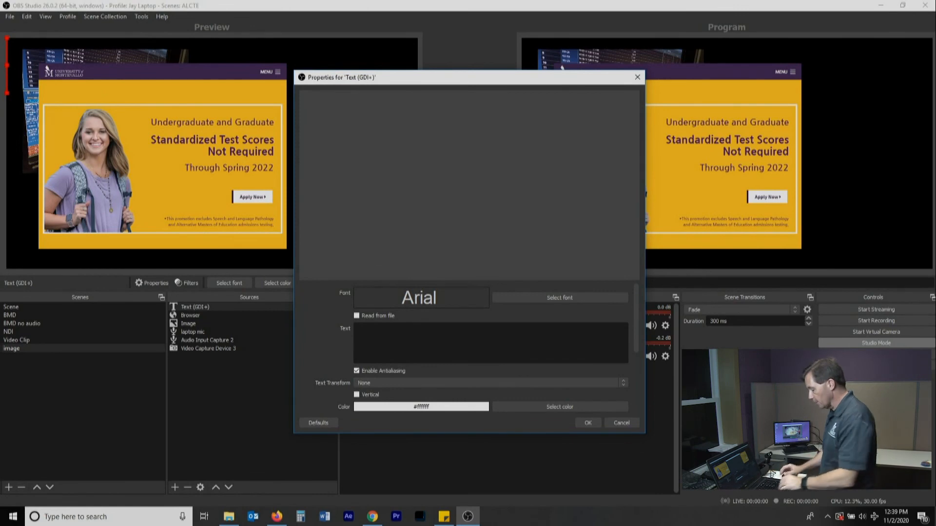
pyautogui.write('Virt')
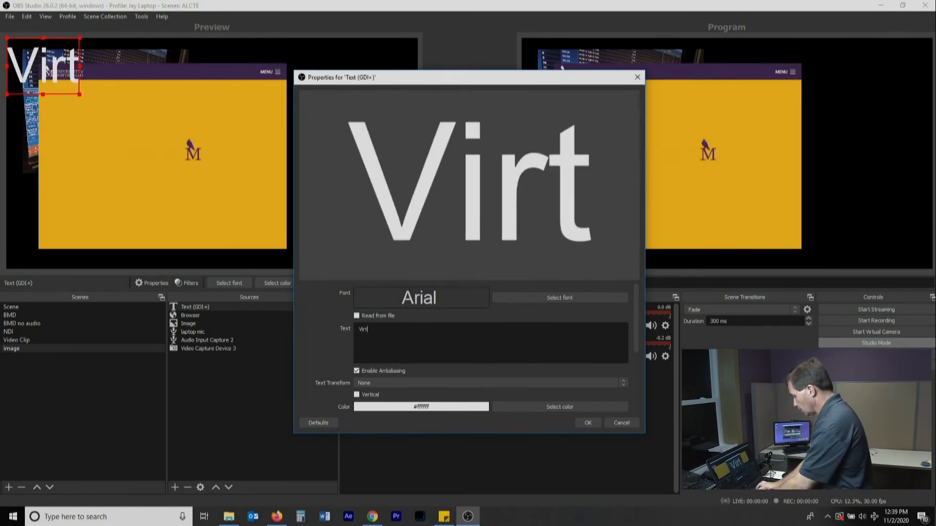
pyautogui.write('ual COnfere')
pyautogui.press('BackSpace')
pyautogui.press('BackSpace')
pyautogui.press('BackSpace')
pyautogui.press('BackSpace')
pyautogui.press('BackSpace')
pyautogui.press('BackSpace')
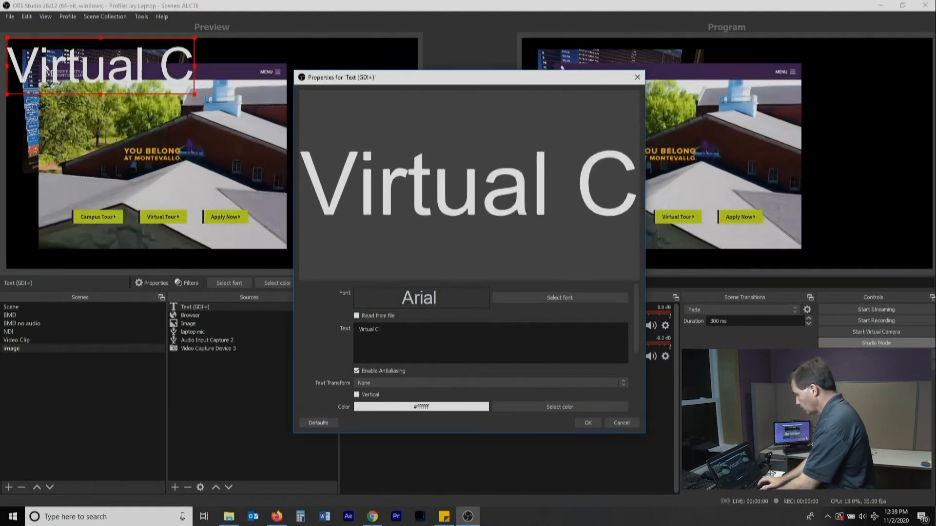
pyautogui.write('onferenc')
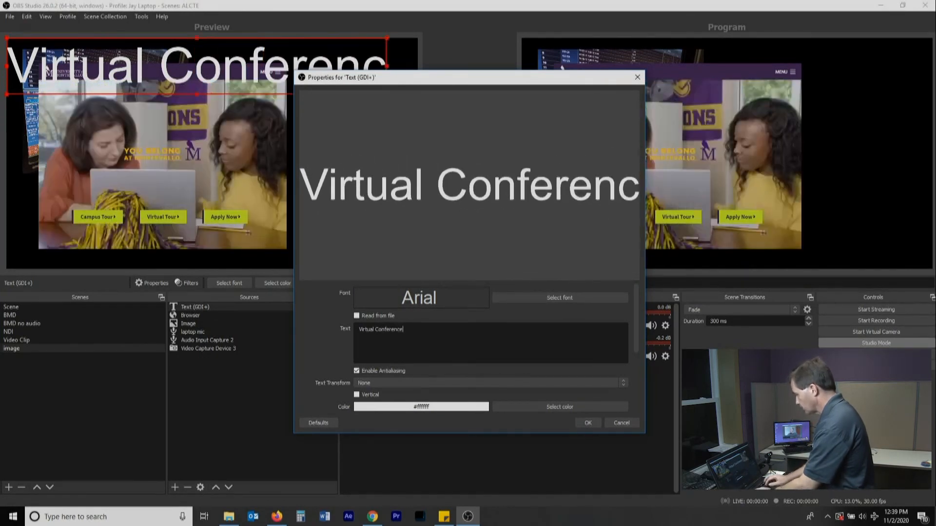
pyautogui.write('e')
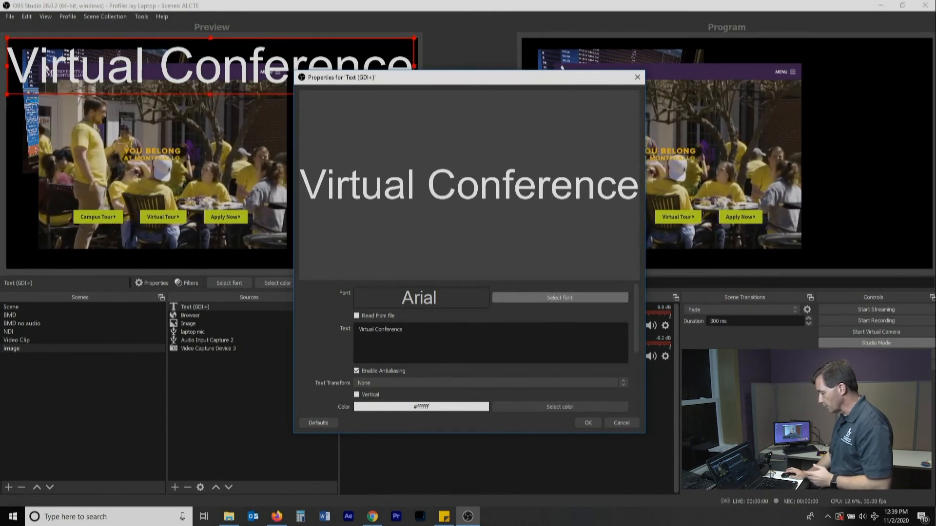
# - Set the text source's font to Agency FB Regular and accept its properties
pyautogui.click(559, 298)
pyautogui.click(393, 240)
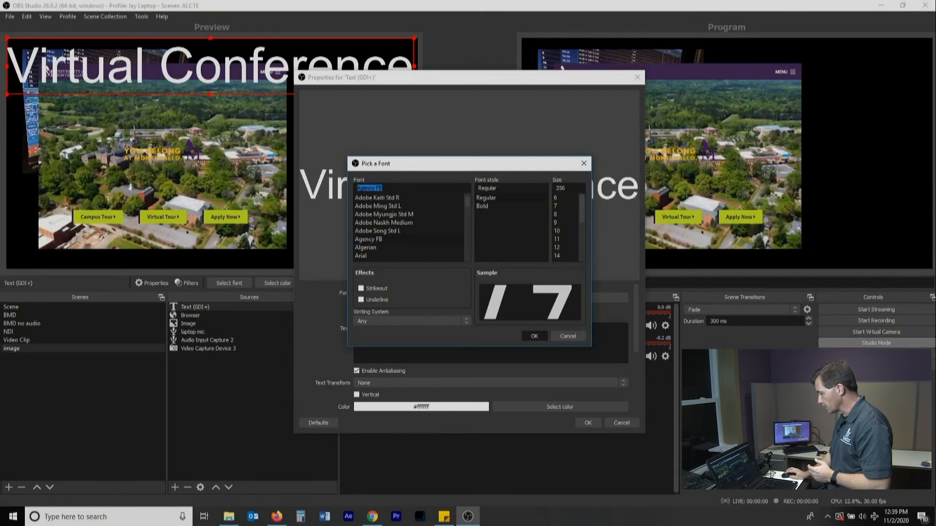
pyautogui.press('Return')
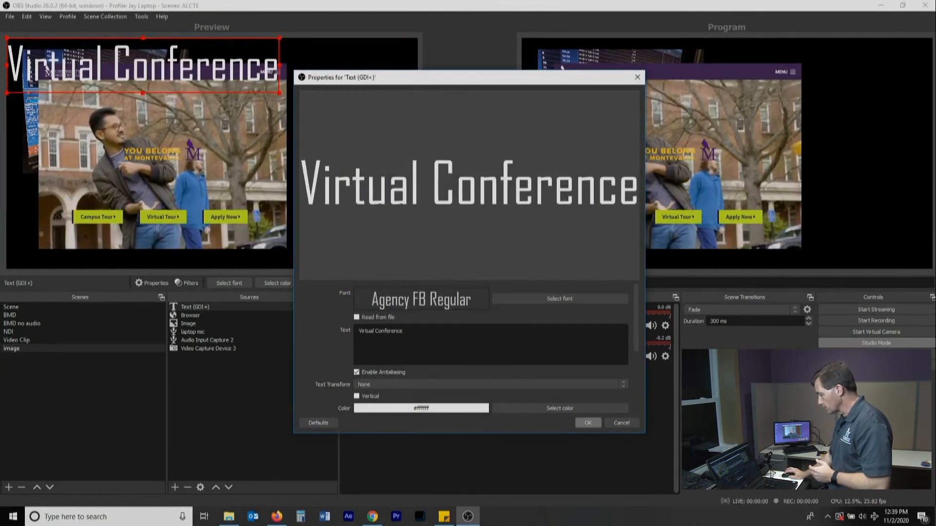
pyautogui.click(588, 422)
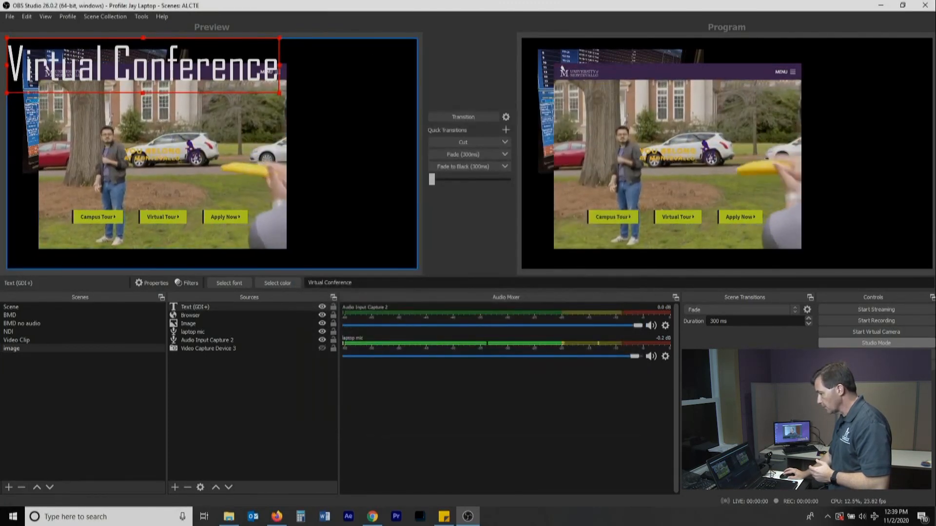
# - Place the text below the image, shrink the Browser source to fit beside the image above the text, and cut to program
pyautogui.moveTo(144, 65); pyautogui.dragTo(218, 219)
pyautogui.moveTo(161, 122); pyautogui.dragTo(220, 96)
pyautogui.moveTo(98, 38); pyautogui.dragTo(160, 84)
pyautogui.moveTo(253, 154); pyautogui.dragTo(294, 121)
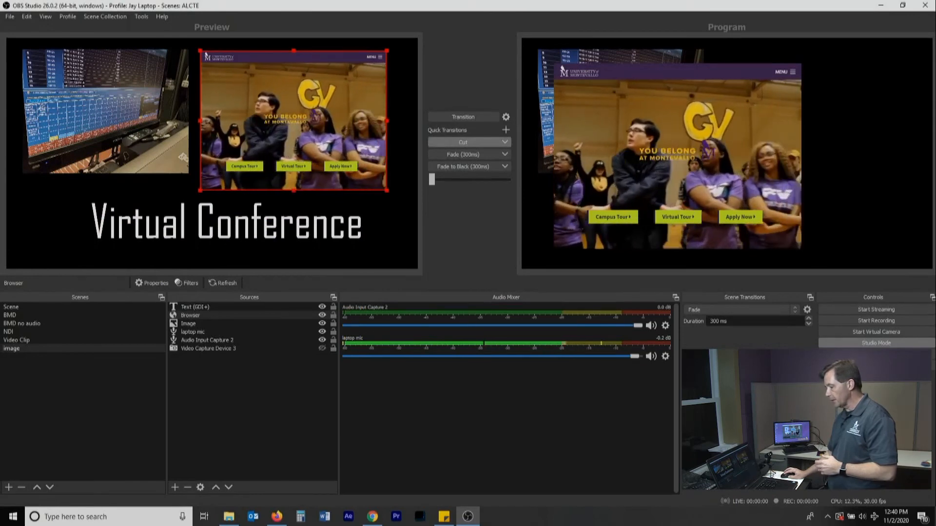
pyautogui.click(463, 143)
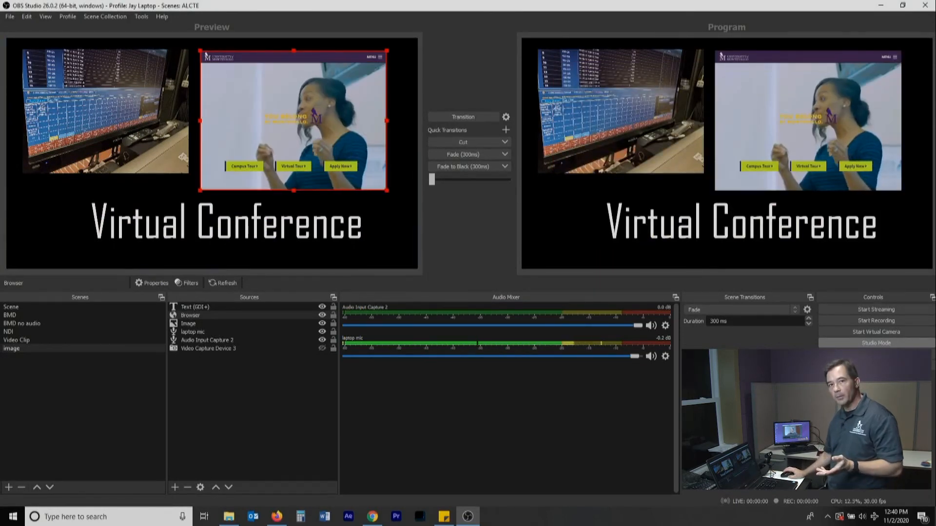
# - Move the Browser source over the text, place the text source one level below Browser in the source order, and cut to program
pyautogui.click(205, 54)
pyautogui.moveTo(206, 54); pyautogui.dragTo(194, 86)
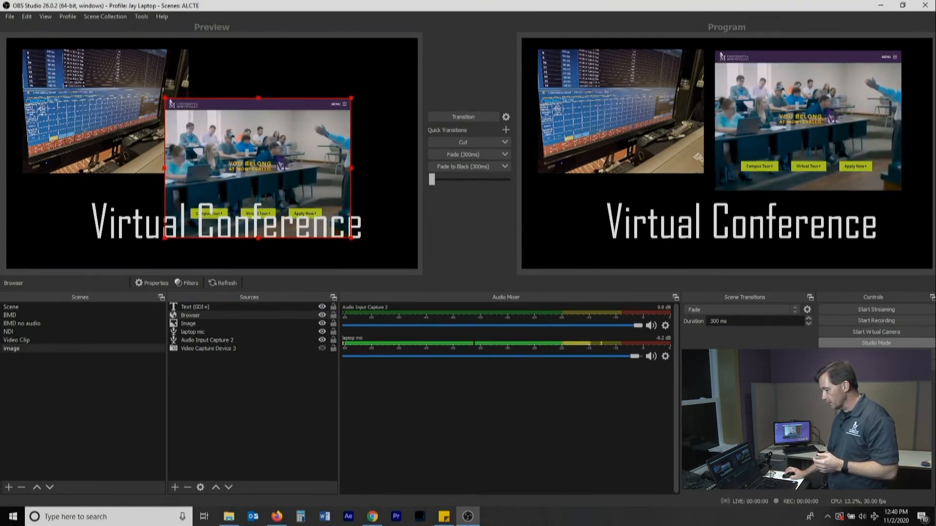
pyautogui.click(195, 307)
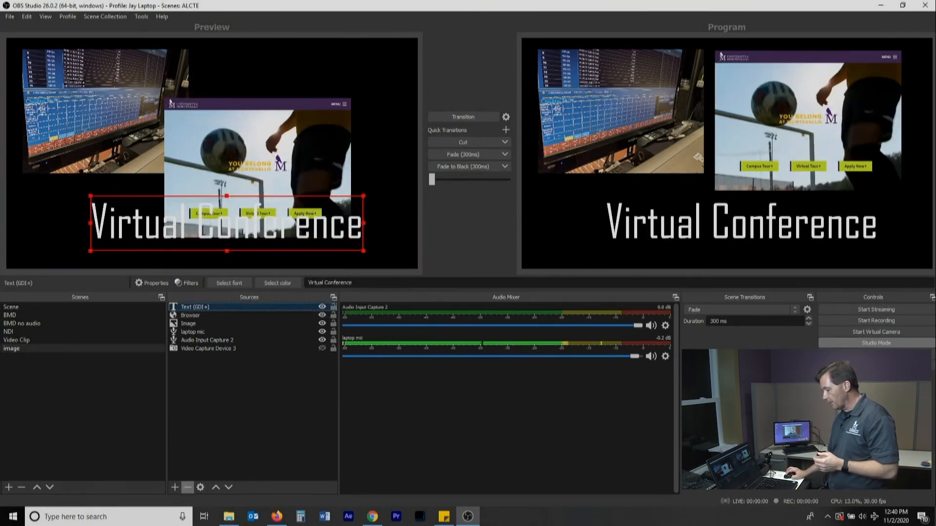
pyautogui.click(228, 488)
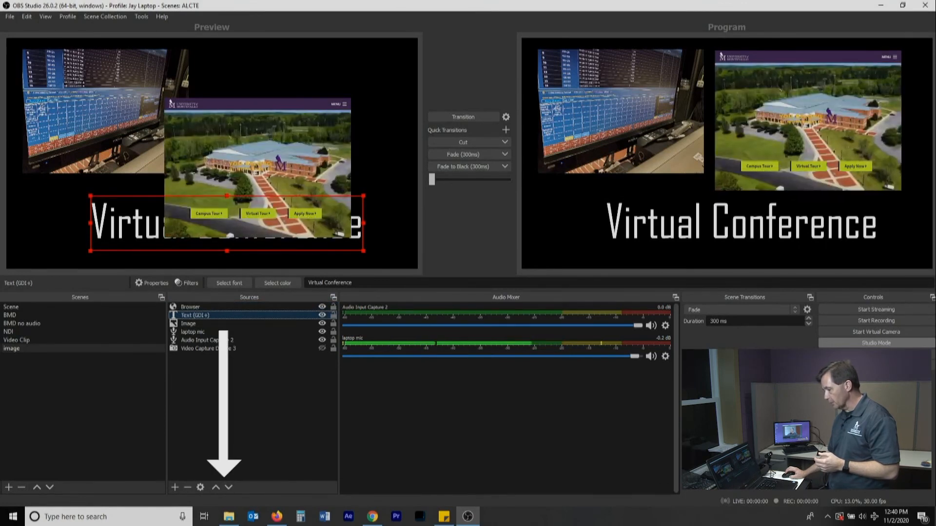
pyautogui.click(463, 142)
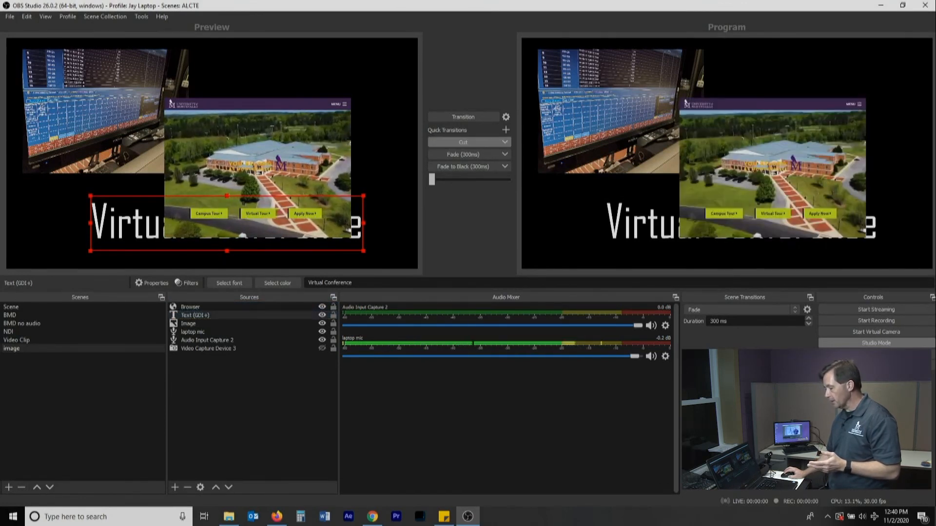
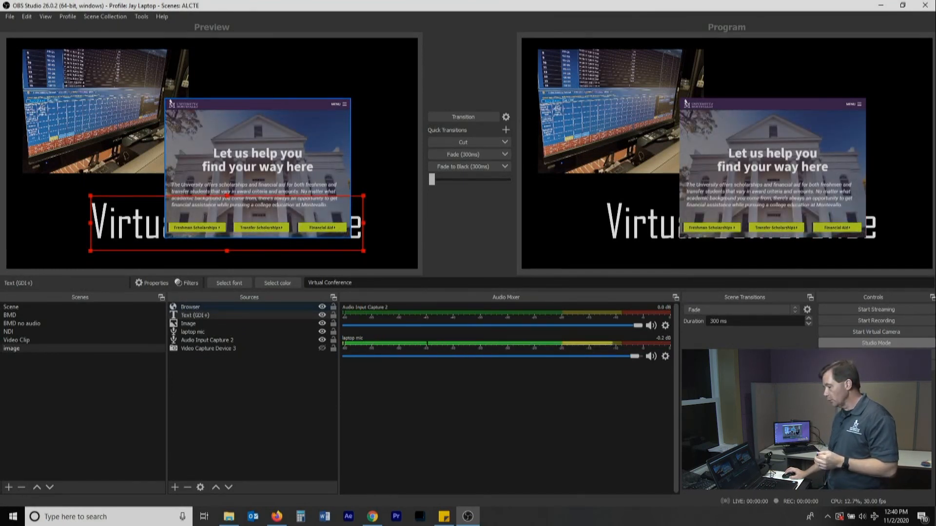
# - Move the Browser source up and to the right so it uncovers the image and most of the text
pyautogui.click(209, 348)
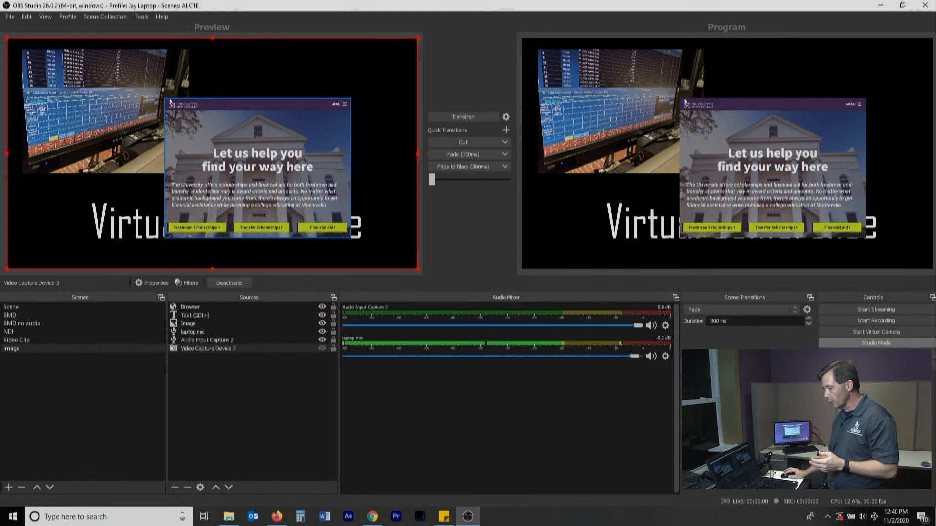
pyautogui.click(258, 169)
pyautogui.moveTo(258, 168); pyautogui.dragTo(288, 136)
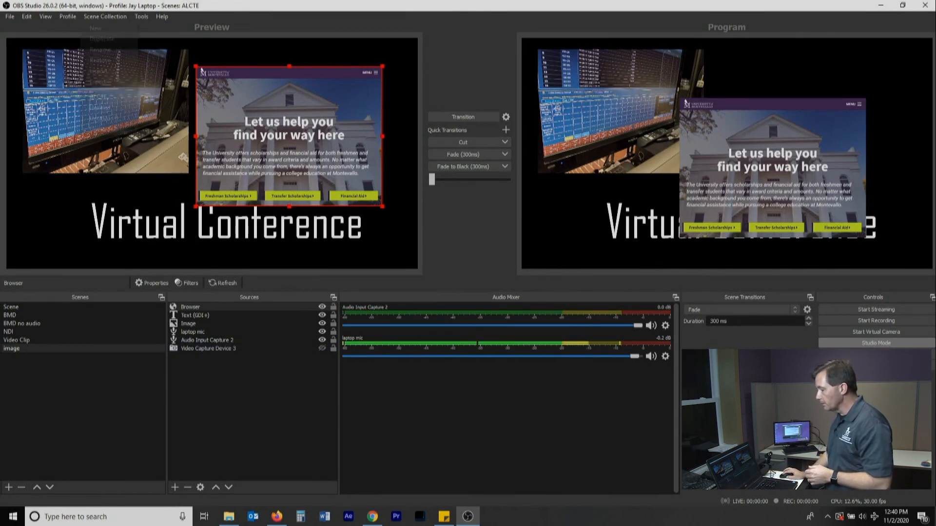
# - Open the multiview in a window, load BMD no audio, BMD and Scene into preview from it in turn, and move it over the preview
pyautogui.click(141, 16)
pyautogui.moveTo(45, 17)
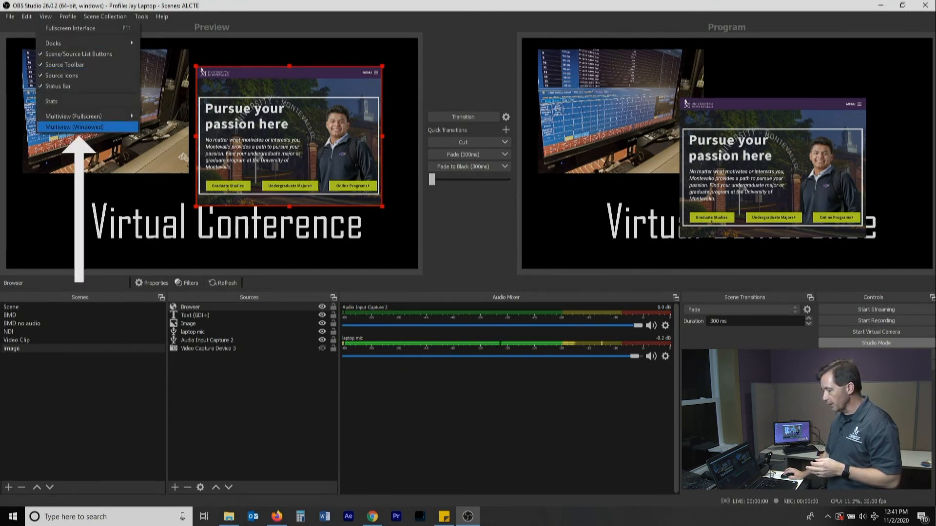
pyautogui.click(74, 127)
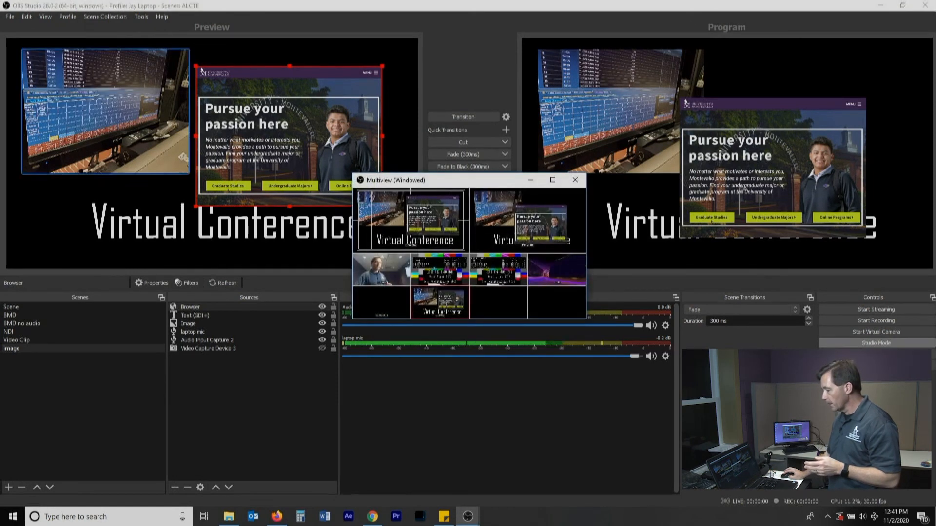
pyautogui.click(498, 270)
pyautogui.click(439, 270)
pyautogui.click(382, 270)
pyautogui.moveTo(448, 181); pyautogui.dragTo(296, 72)
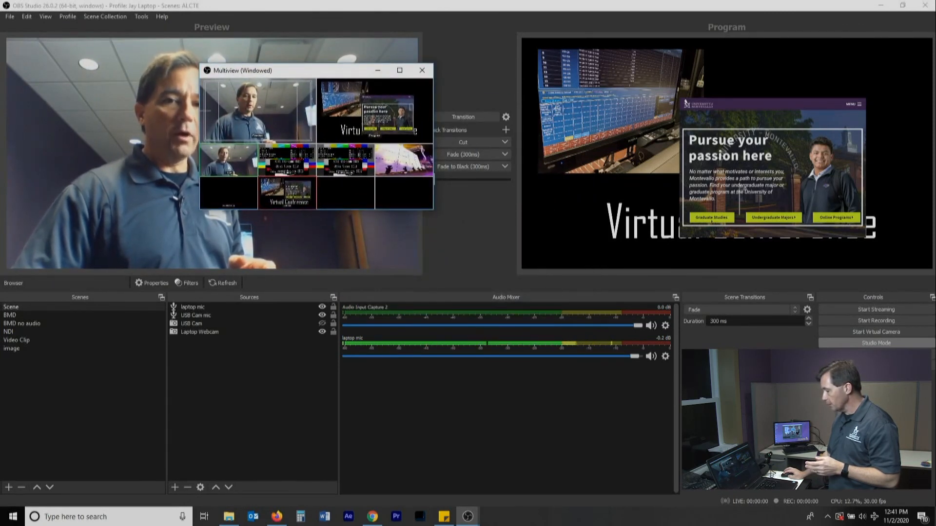
# - Bring the multiview window back to the front, enlarge it, and move it down over the lower preview area
pyautogui.click(422, 71)
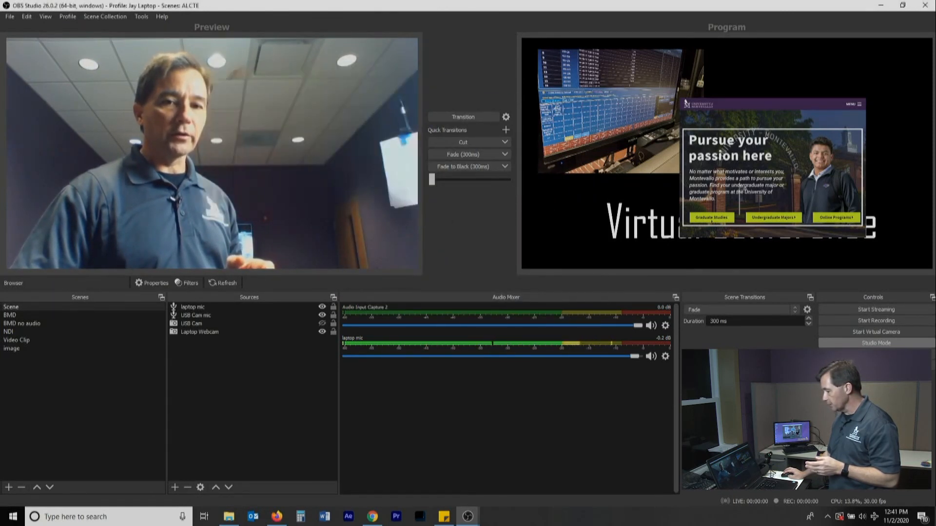
pyautogui.moveTo(468, 517)
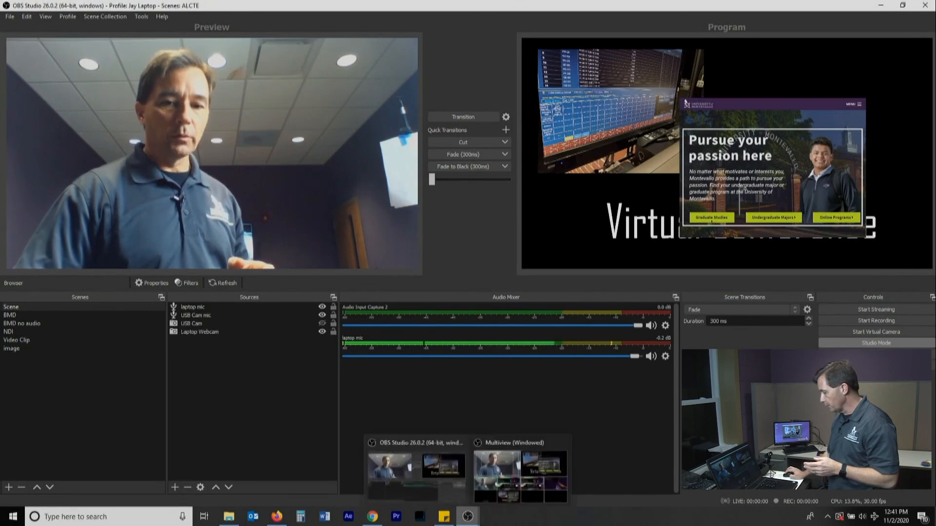
pyautogui.click(524, 468)
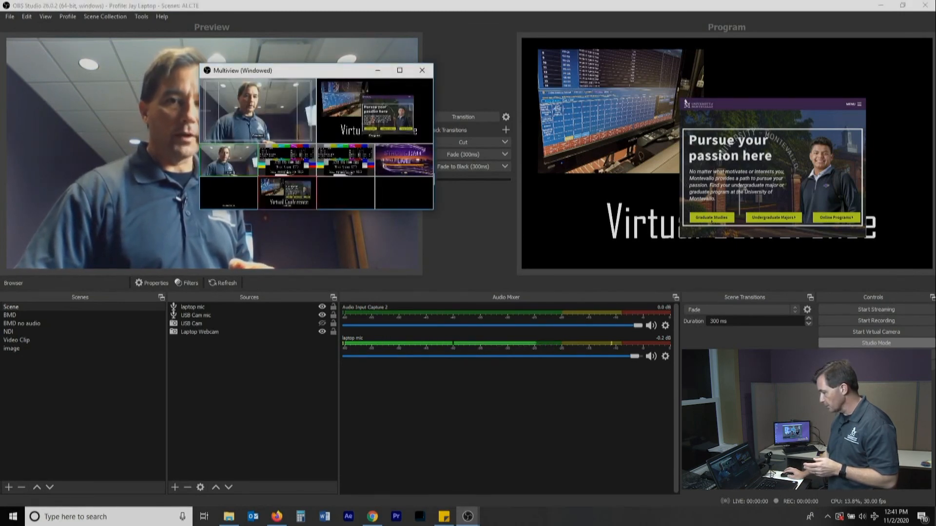
pyautogui.moveTo(432, 212); pyautogui.dragTo(535, 279)
pyautogui.moveTo(341, 70); pyautogui.dragTo(310, 147)
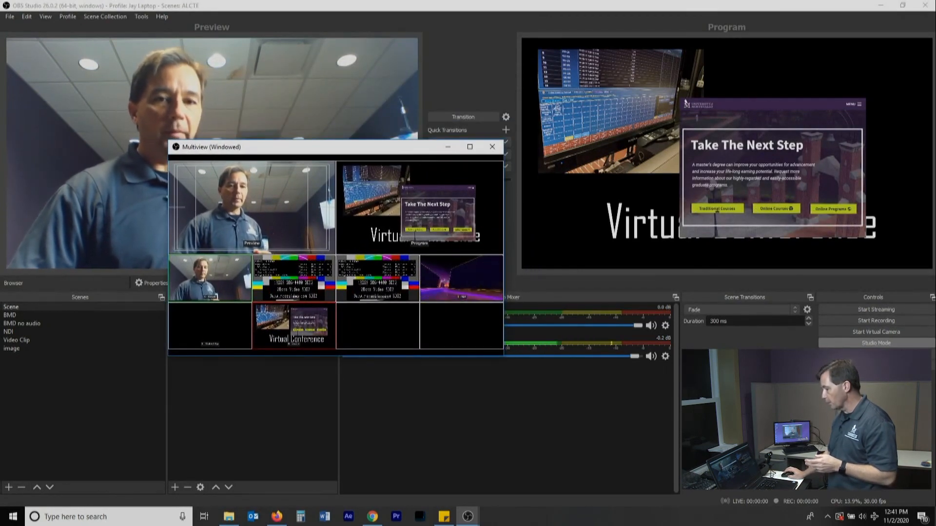
# - Move the multiview window clear of the transition controls, load the BMD scene into preview from it, and cut it to program
pyautogui.moveTo(363, 147); pyautogui.dragTo(303, 222)
pyautogui.click(233, 353)
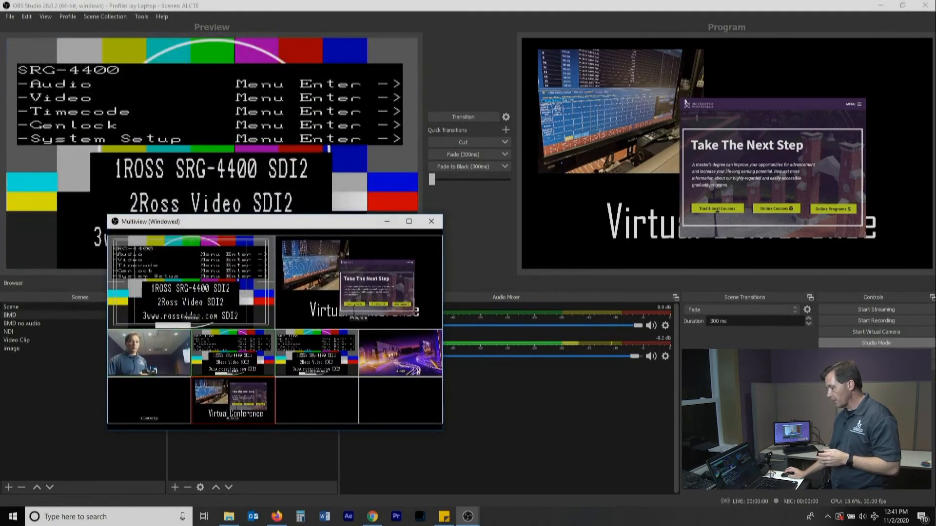
pyautogui.click(463, 141)
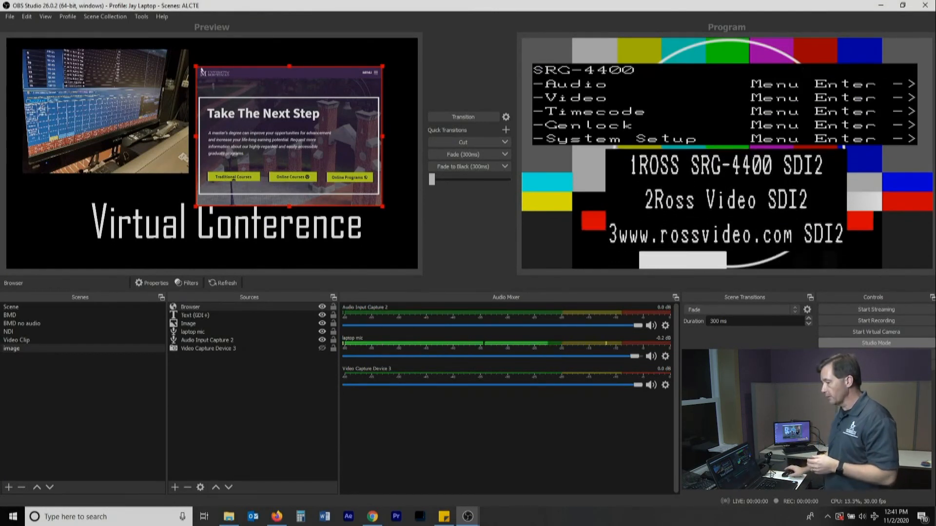
# - Show the multiview fullscreen on the 1920x1080 display, try selecting the BMD and Scene tiles for preview, and exit fullscreen
pyautogui.click(45, 16)
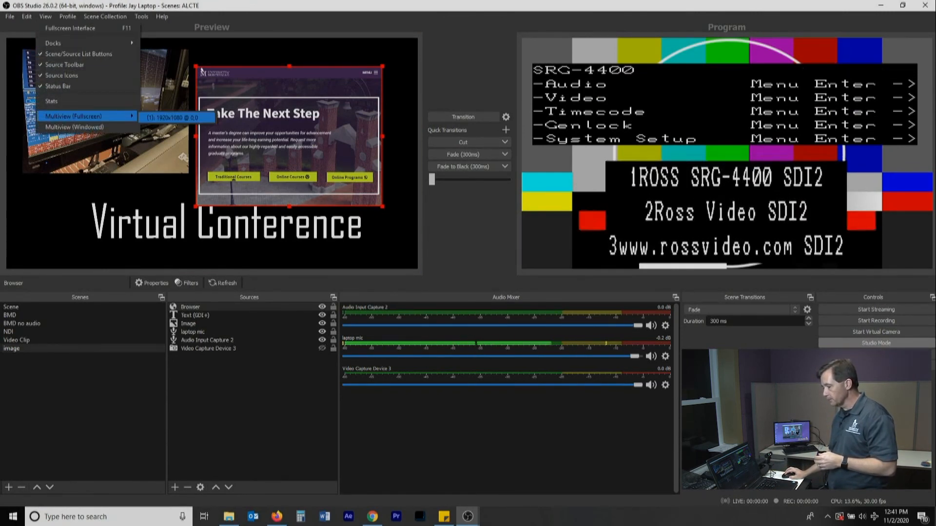
pyautogui.click(171, 118)
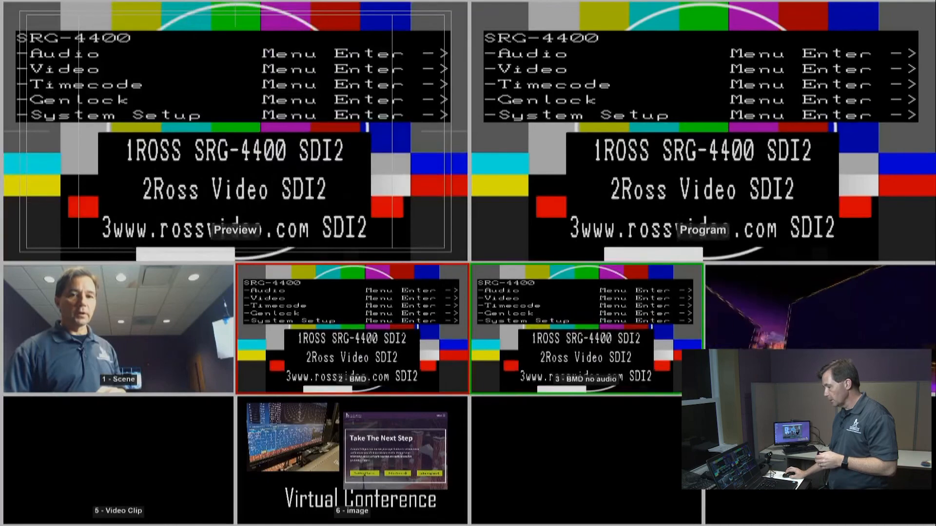
pyautogui.click(353, 329)
pyautogui.click(118, 329)
pyautogui.click(352, 329)
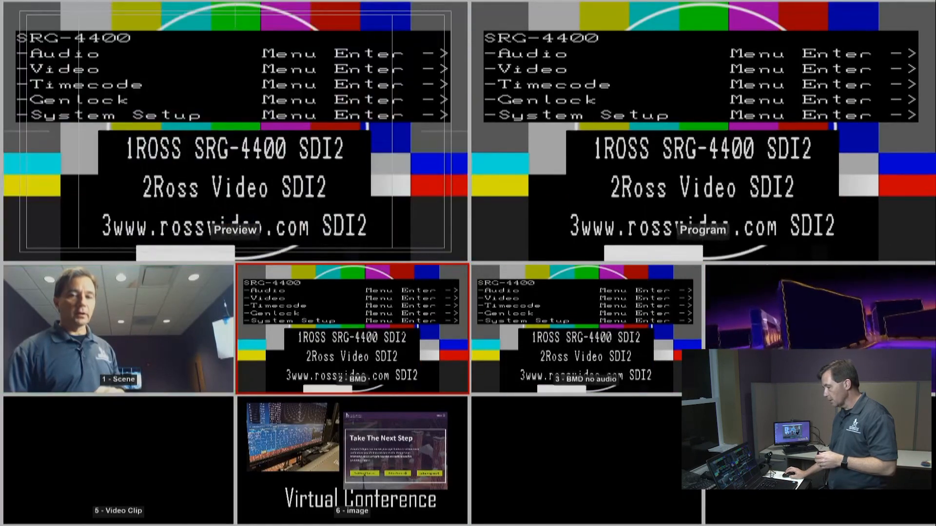
pyautogui.press('Escape')
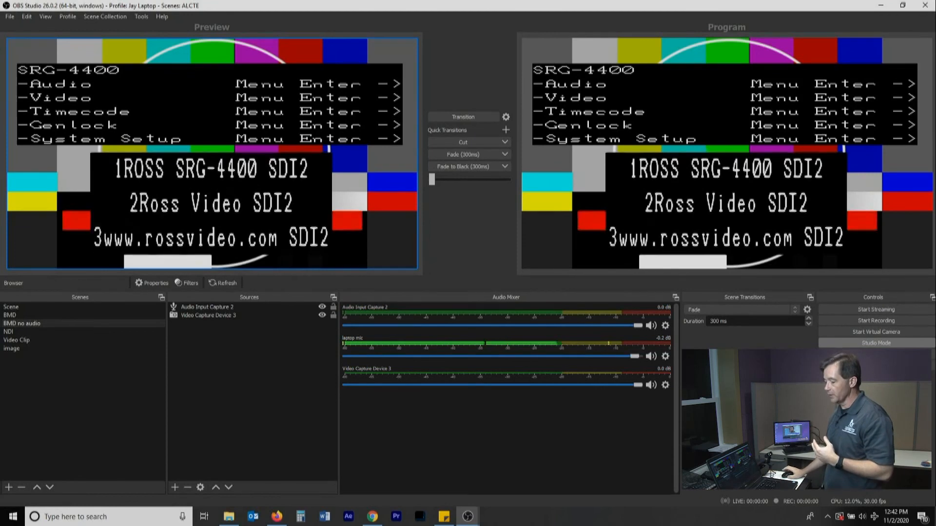
# - Switch the preview through the BMD, NDI and BMD no audio scenes to compare their sources
pyautogui.click(11, 315)
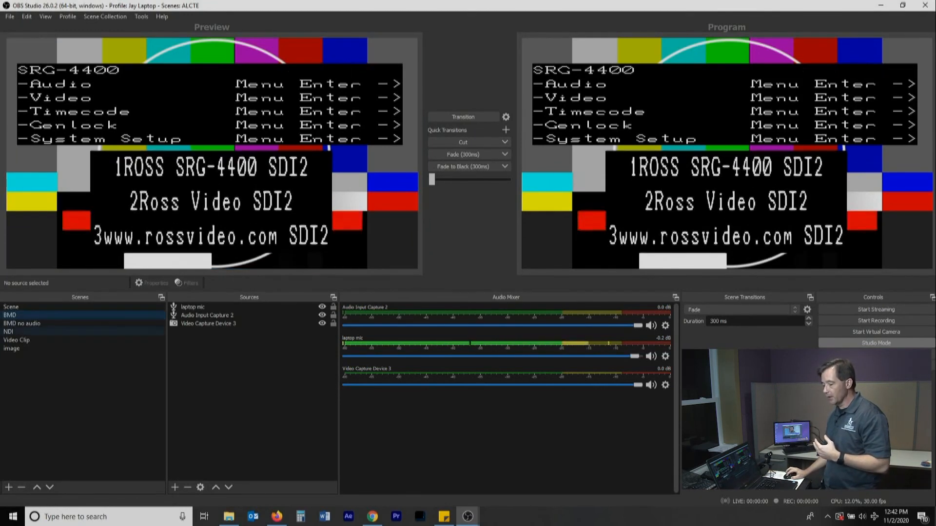
pyautogui.click(8, 332)
pyautogui.click(22, 323)
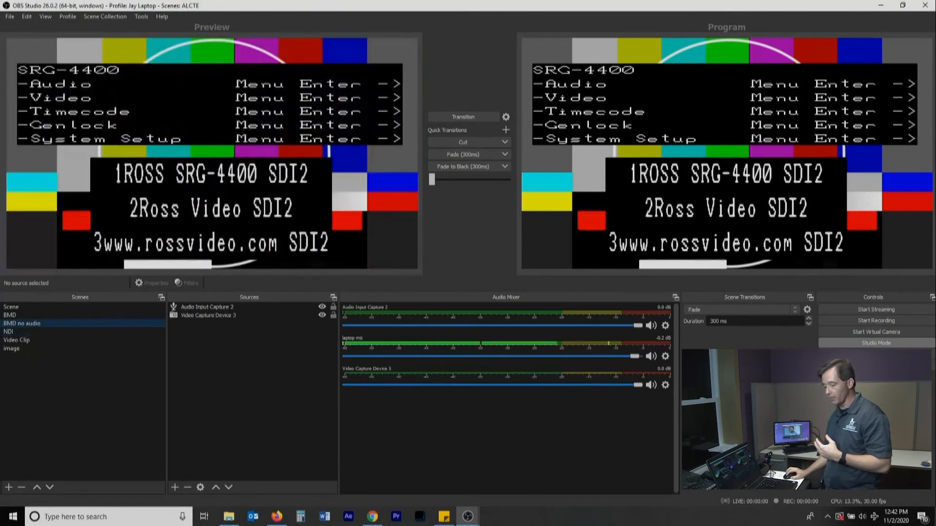